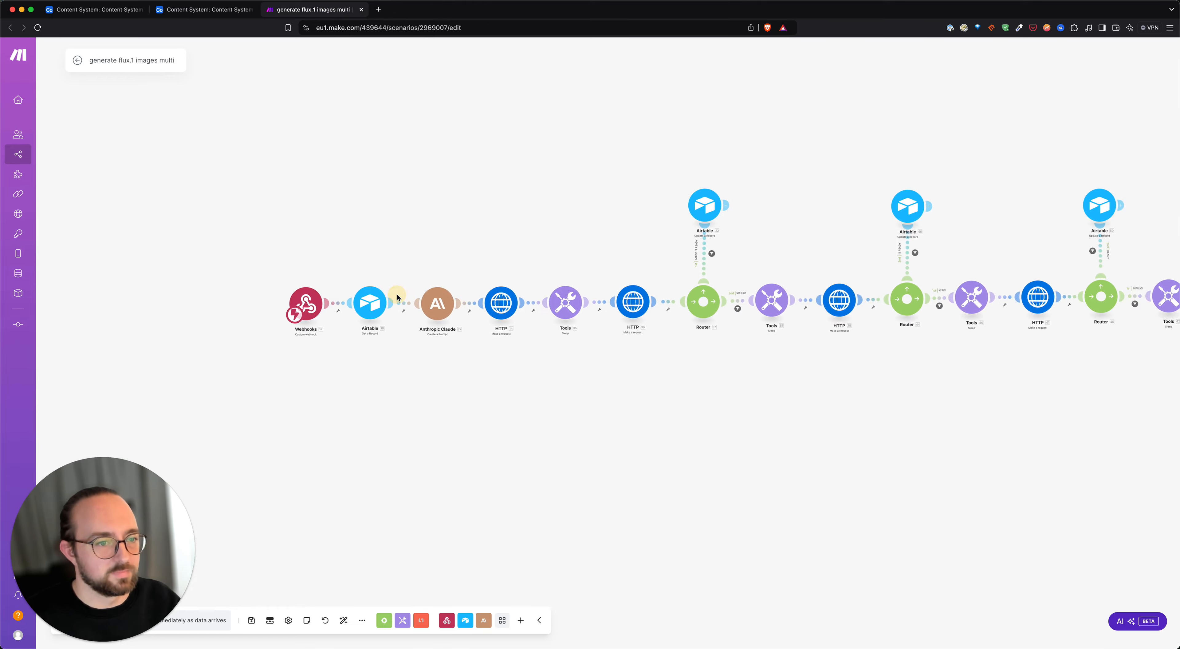
Review the blog post image prompt in the Anthropic Claude module's settings
scroll(398, 292, "up", 5)
scroll(401, 280, "down", 7)
scroll(430, 248, "up", 1)
scroll(430, 250, "up", 5)
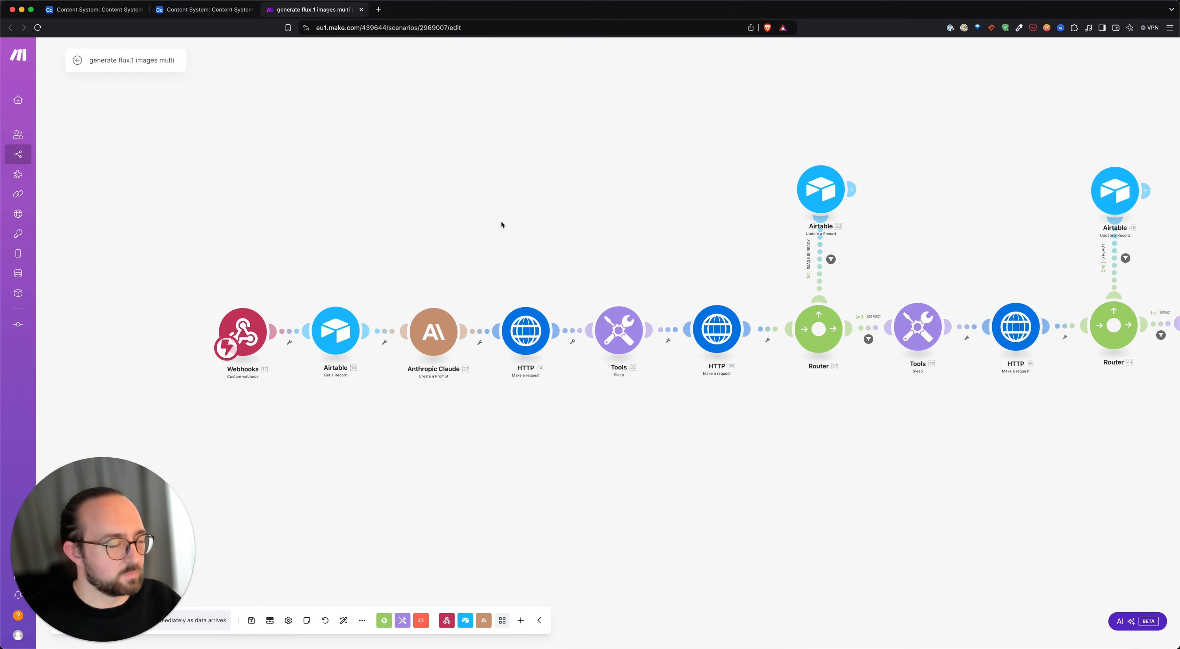
scroll(501, 222, "down", 1)
left_click_drag(502, 234, 459, 206)
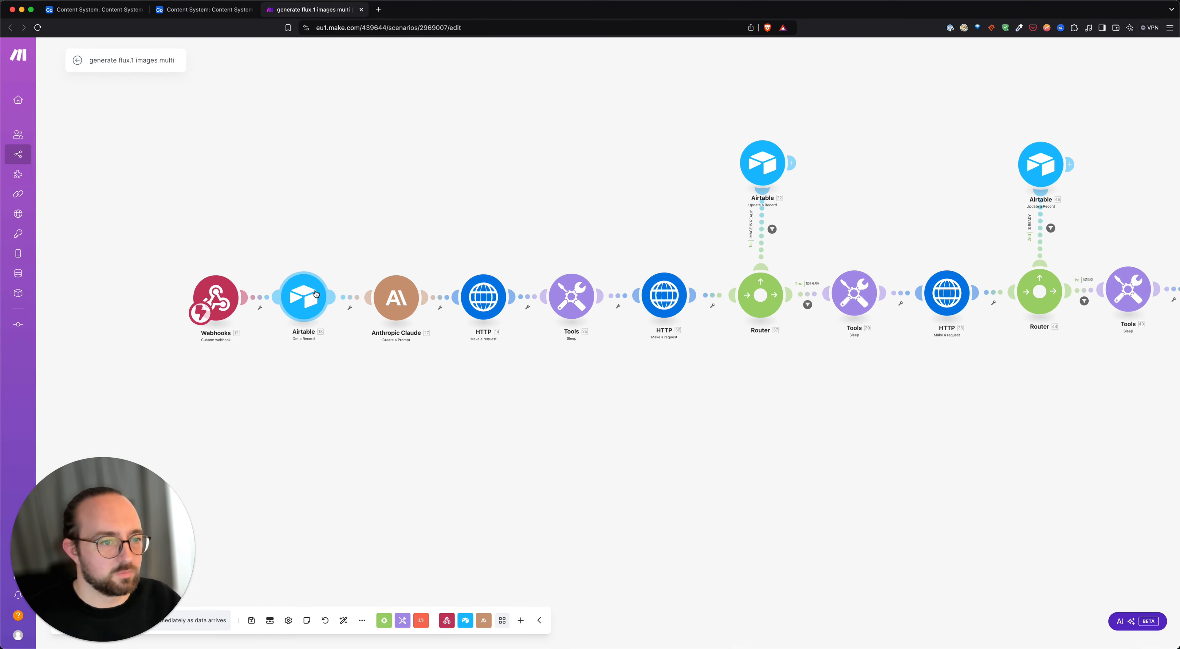
left_click(402, 298)
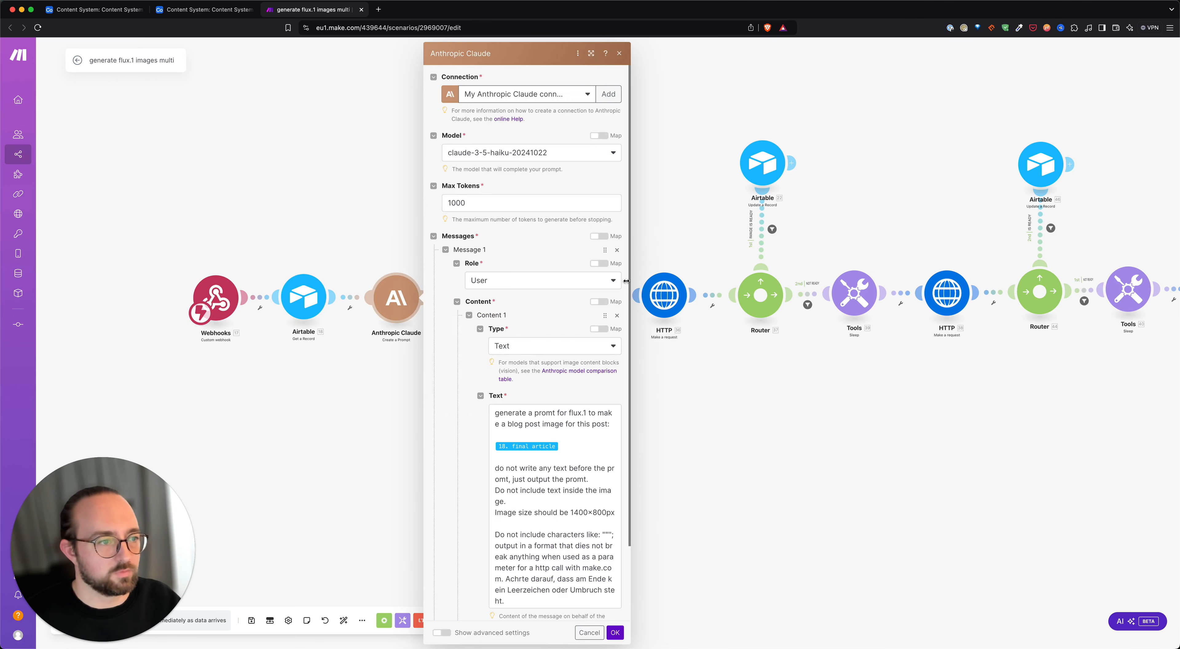
left_click(507, 423)
left_click_drag(507, 423, 564, 424)
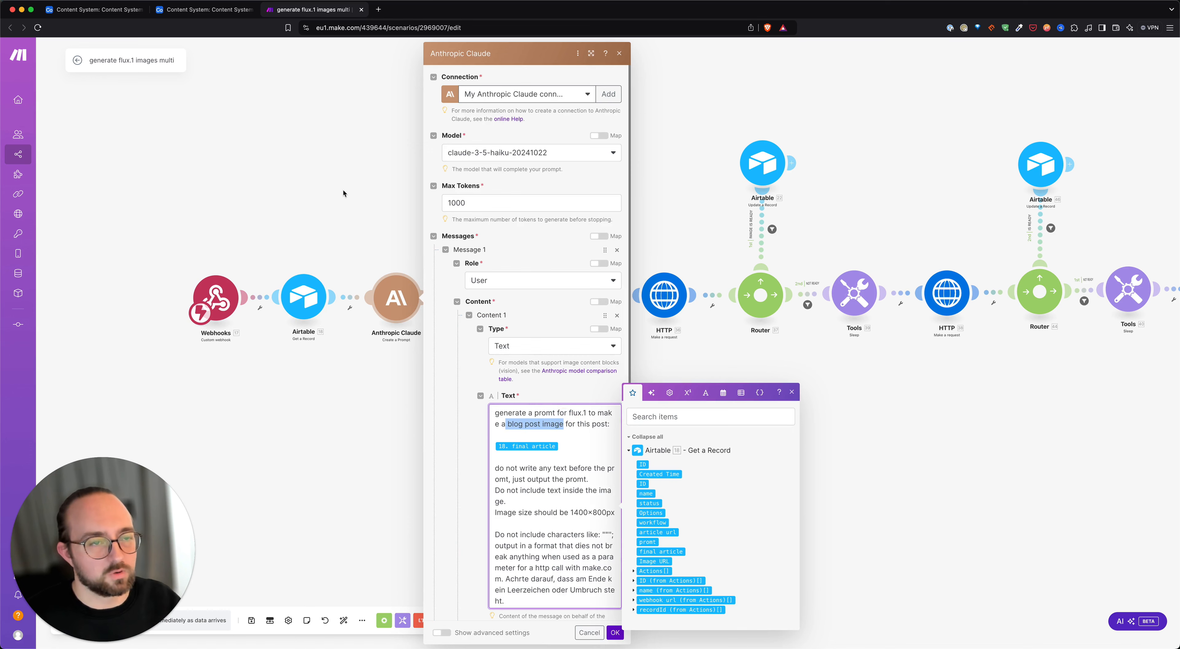
left_click(369, 192)
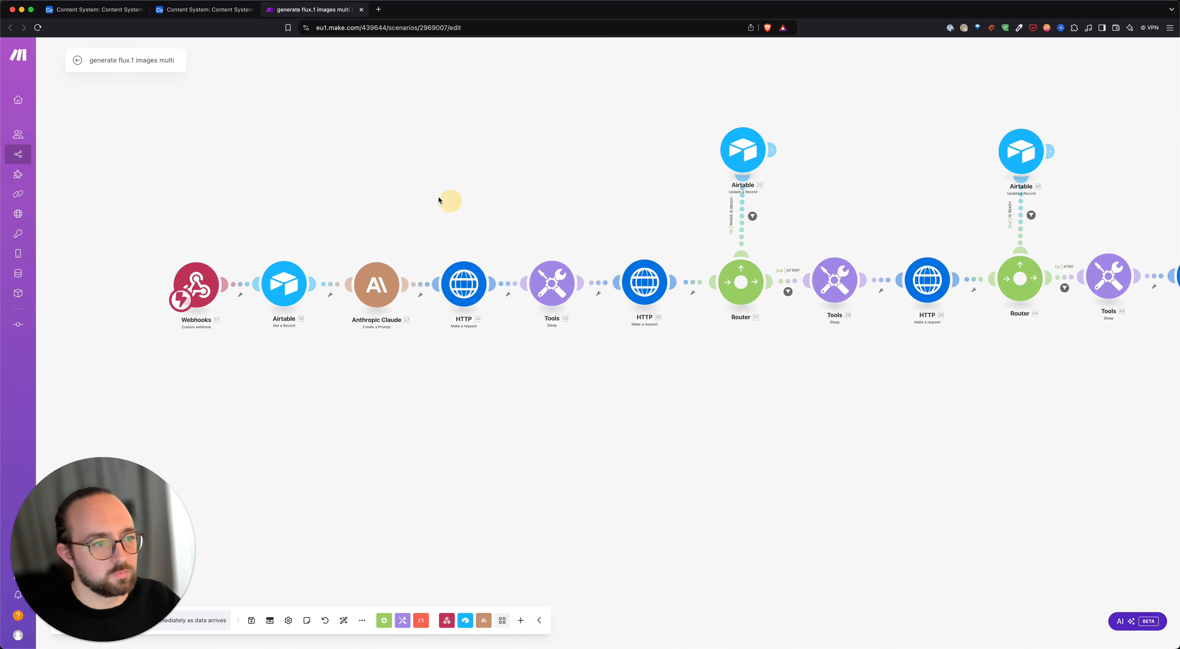
Compare the Claude prompt module with the HTTP request that sends its text to the flux-pro-1.1 endpoint
left_click(408, 268)
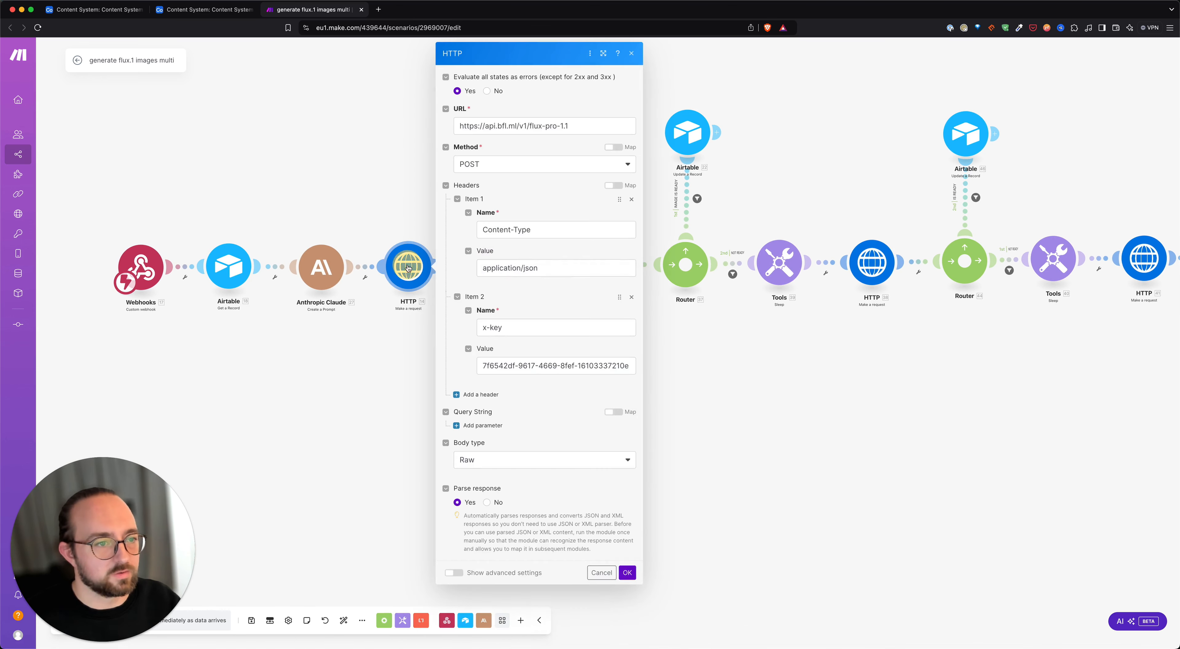
left_click(321, 267)
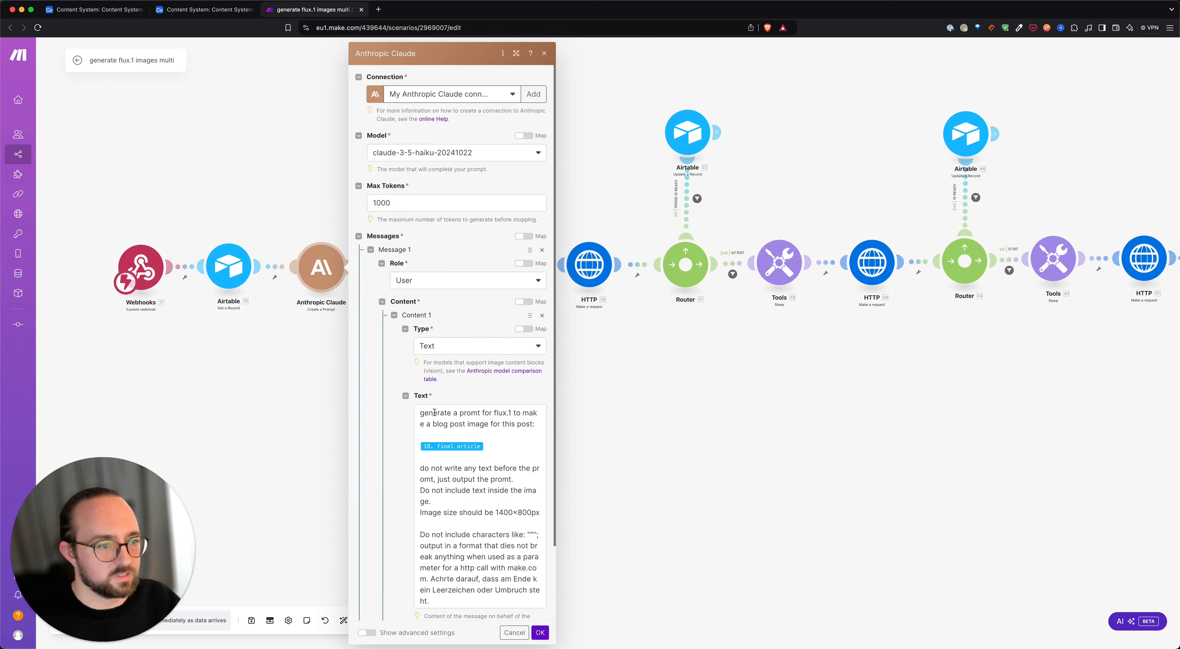
left_click(298, 174)
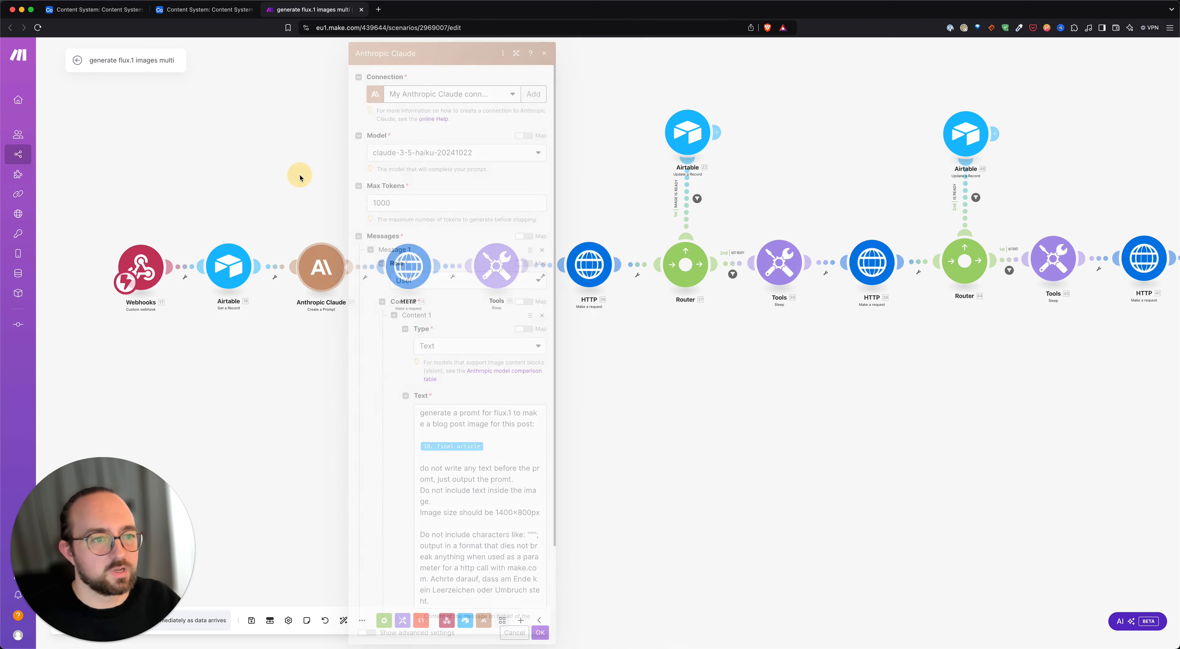
left_click(408, 266)
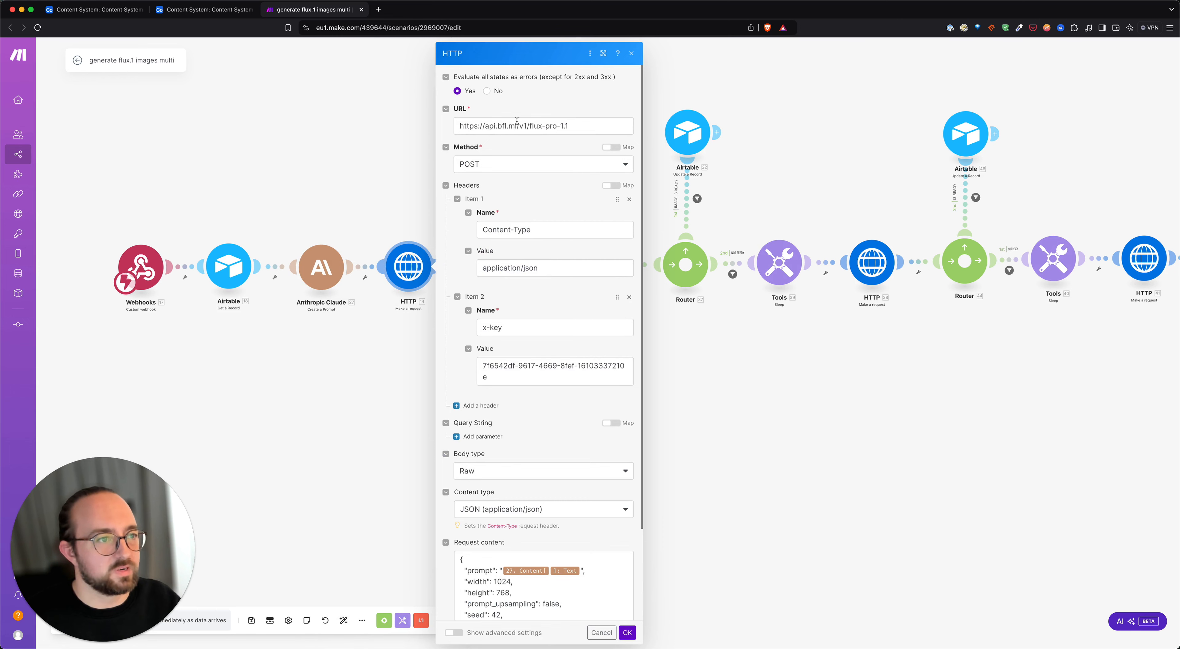
left_click(654, 347)
left_click_drag(654, 348, 527, 344)
Inspect the HTTP modules that call the get_result URL and the first Airtable Update a Record module
left_click(460, 265)
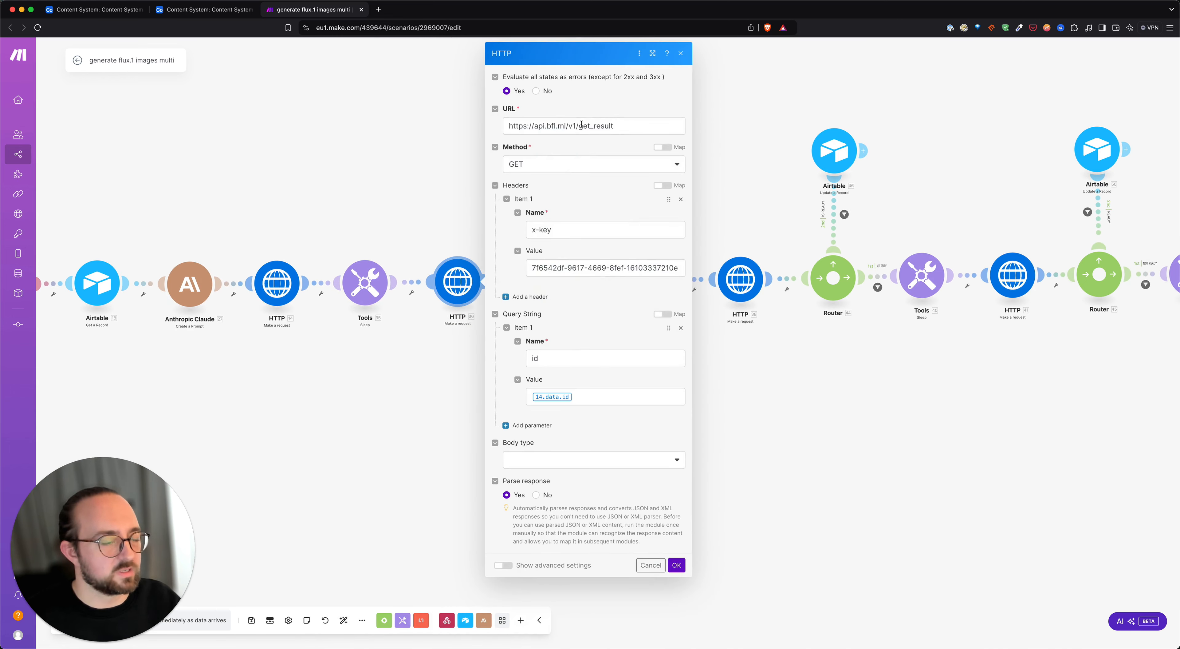
left_click(782, 384)
left_click_drag(703, 380, 549, 375)
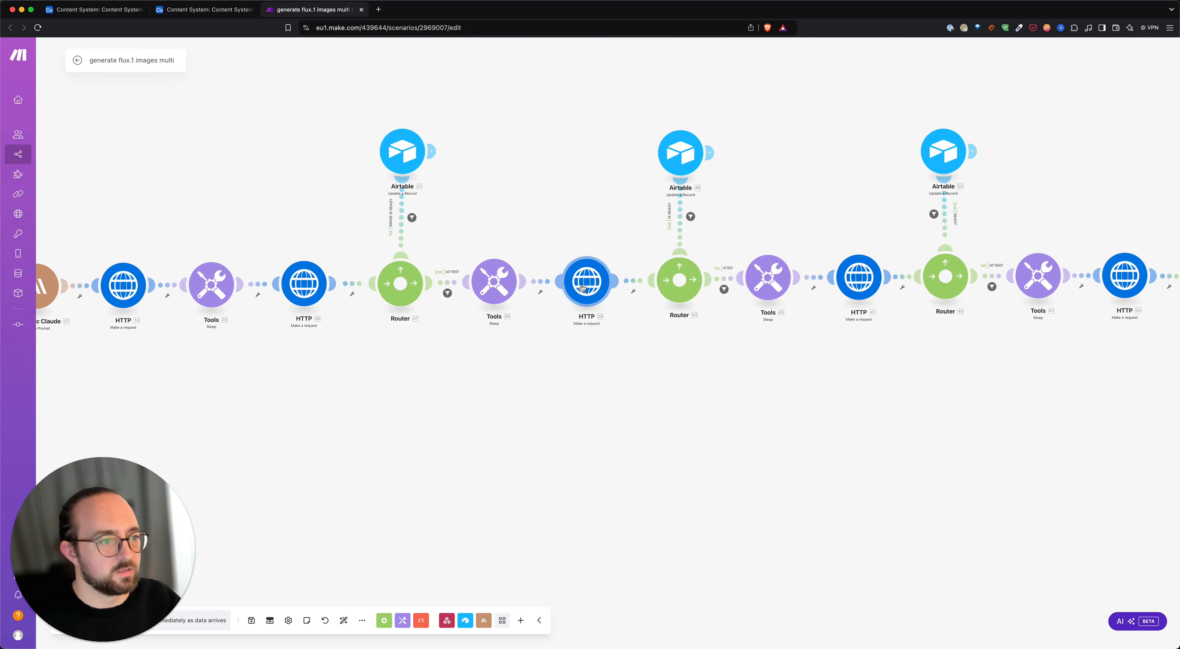
left_click(589, 281)
left_click(514, 193)
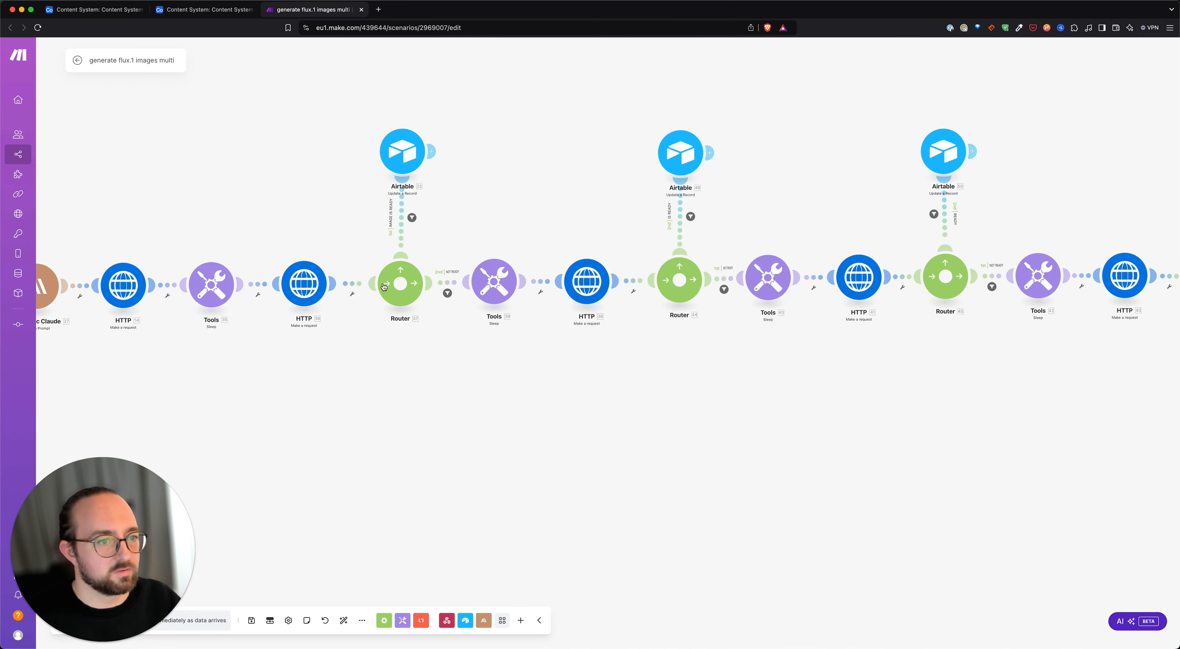
left_click(593, 273)
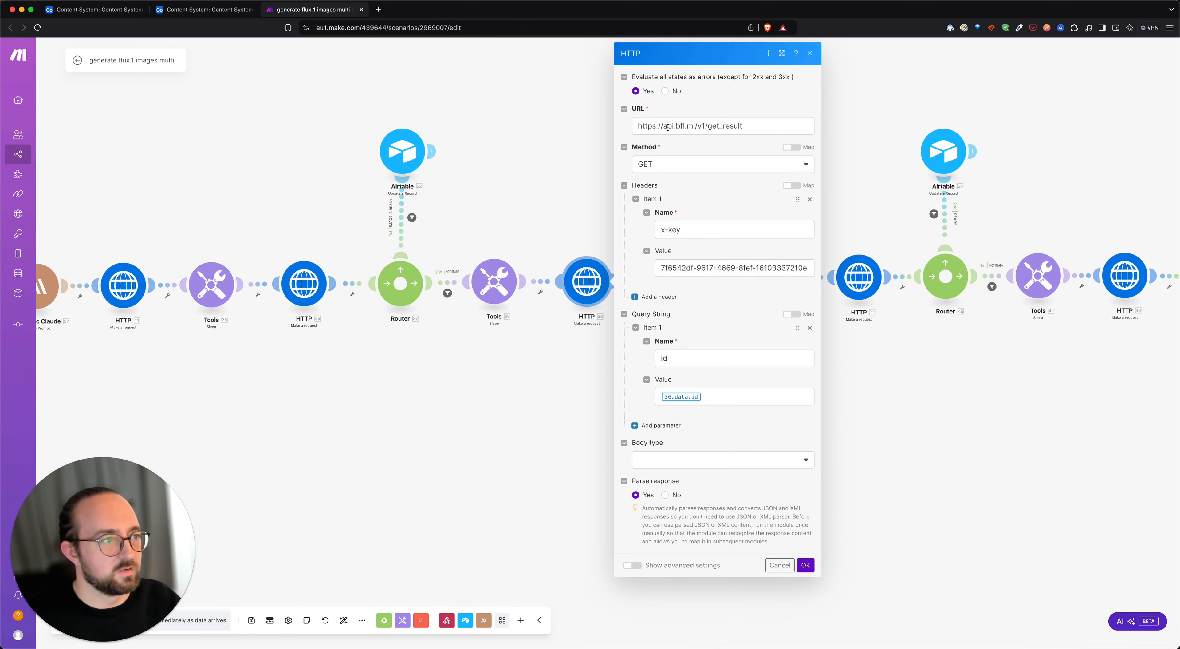
left_click_drag(772, 125, 684, 126)
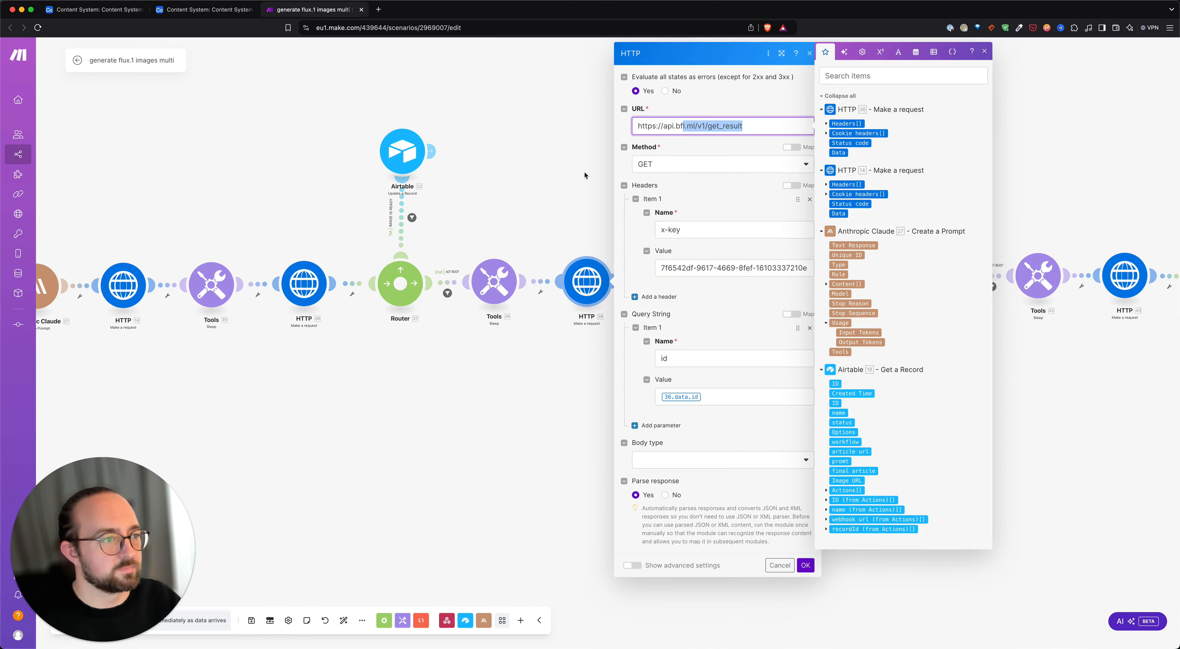
left_click(515, 158)
left_click(400, 150)
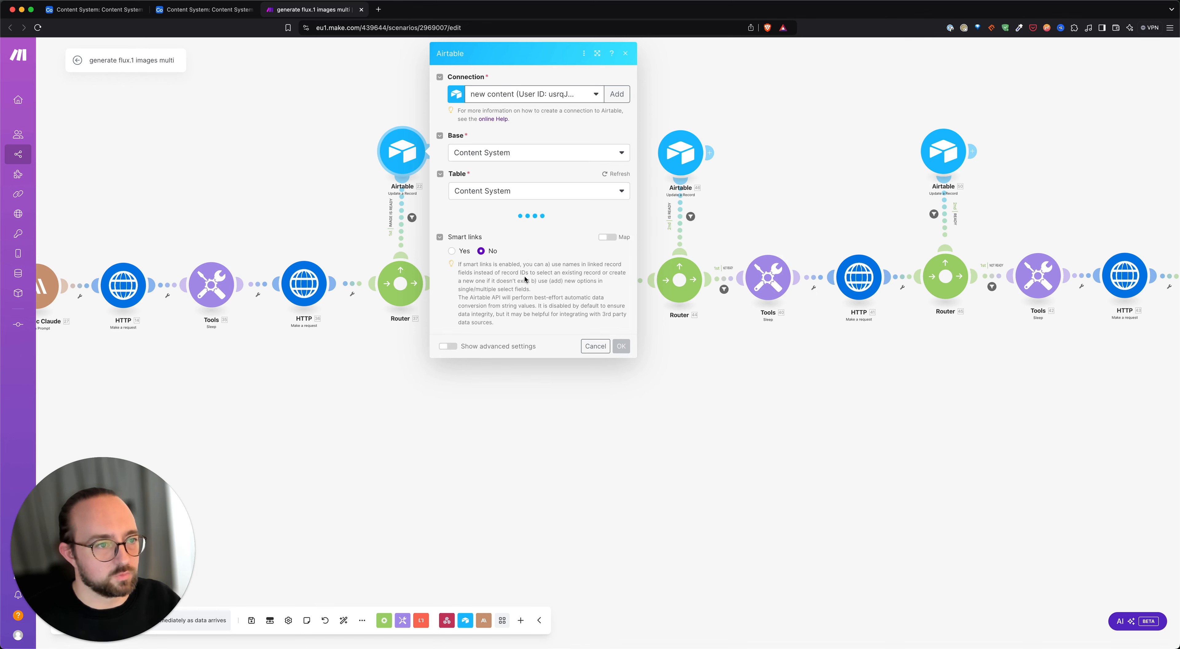
left_click(298, 216)
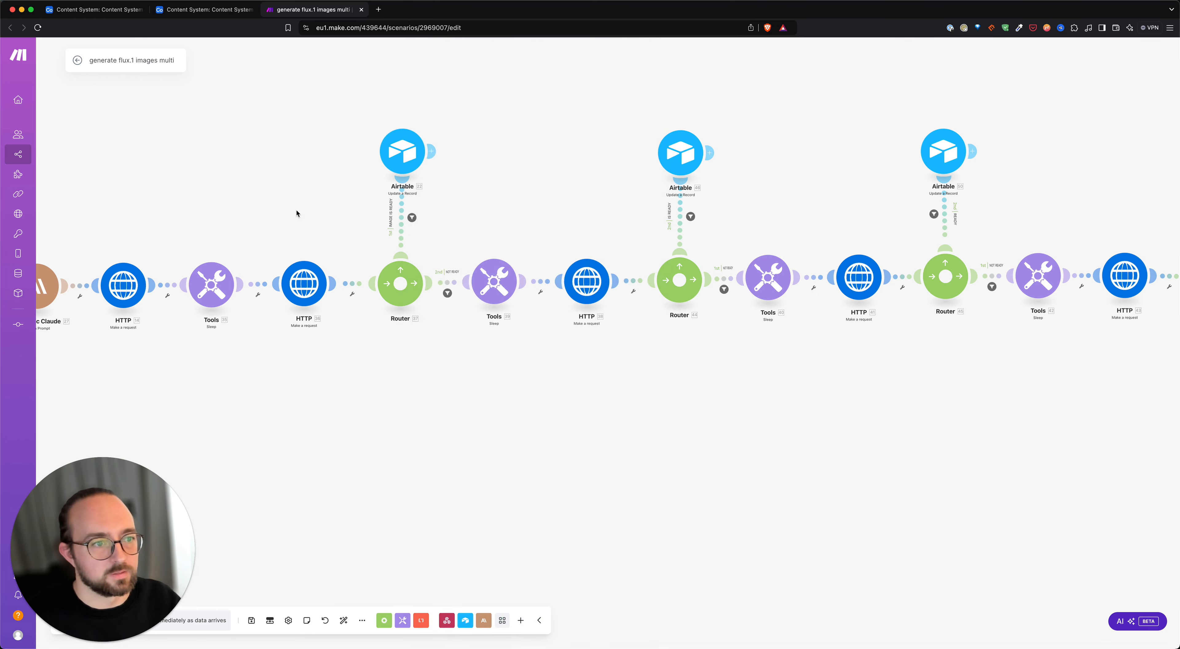
Unlink the Anthropic Claude module from the Airtable Get a Record module and leave a gap between them
left_click_drag(298, 216, 675, 195)
left_click_drag(287, 123, 245, 157)
left_click_drag(400, 168, 292, 103)
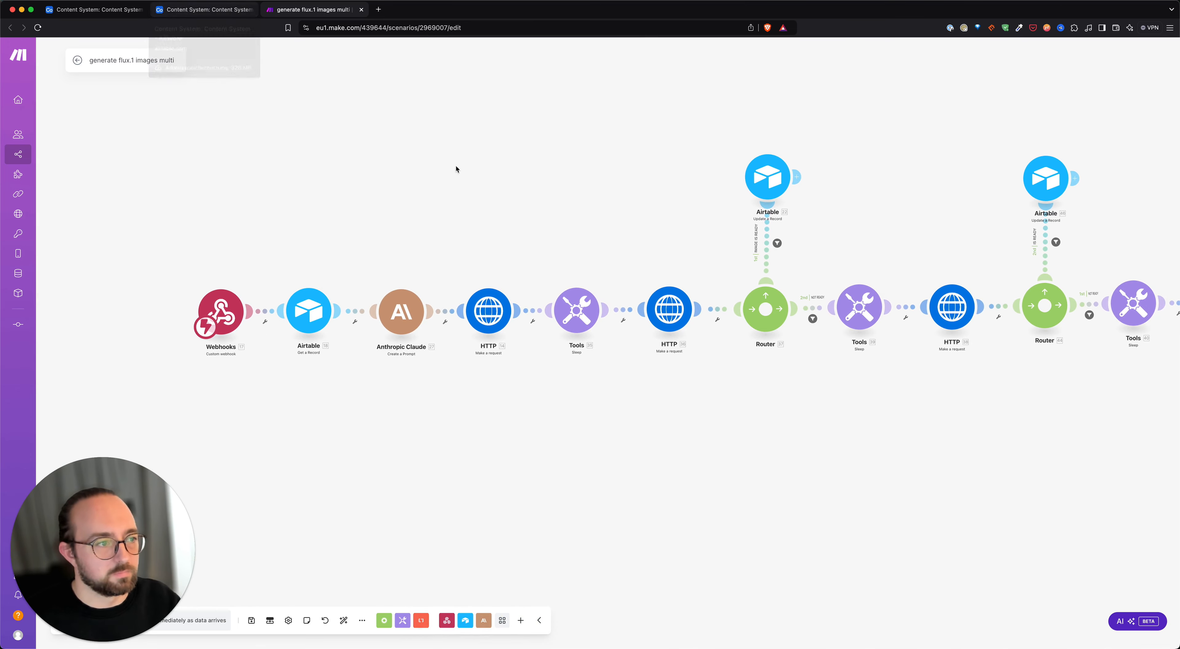
scroll(461, 177, "down", 2)
left_click_drag(523, 158, 474, 200)
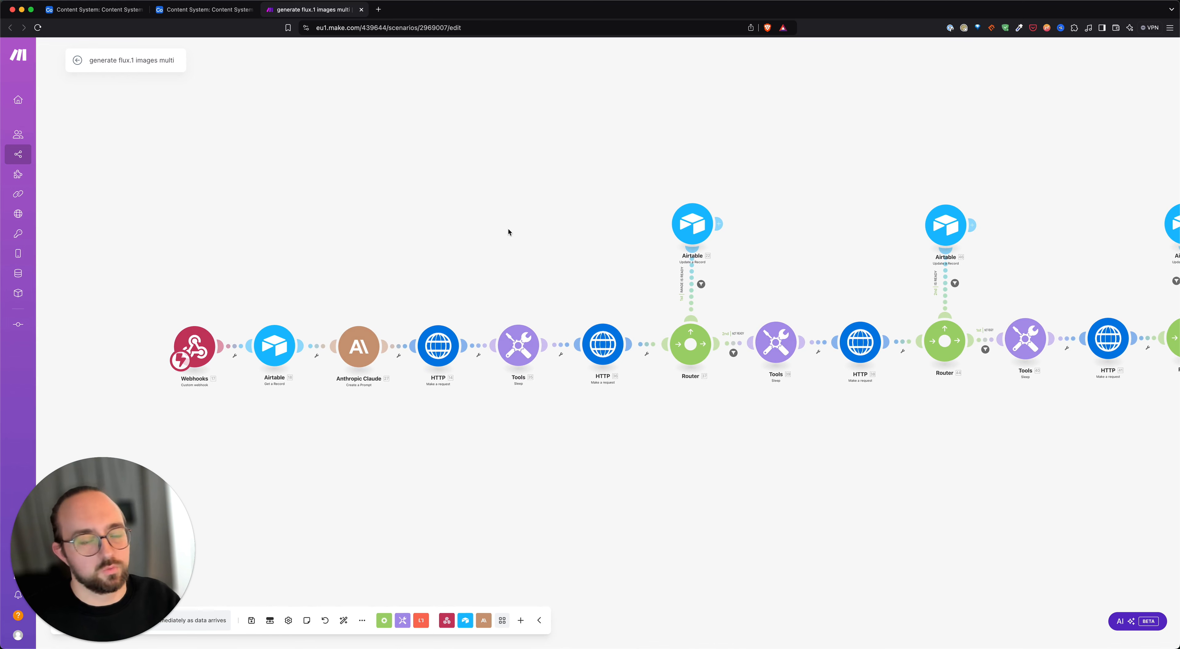
left_click_drag(238, 324, 208, 345)
right_click(306, 360)
left_click_drag(430, 361, 316, 355)
right_click(397, 358)
left_click(423, 378)
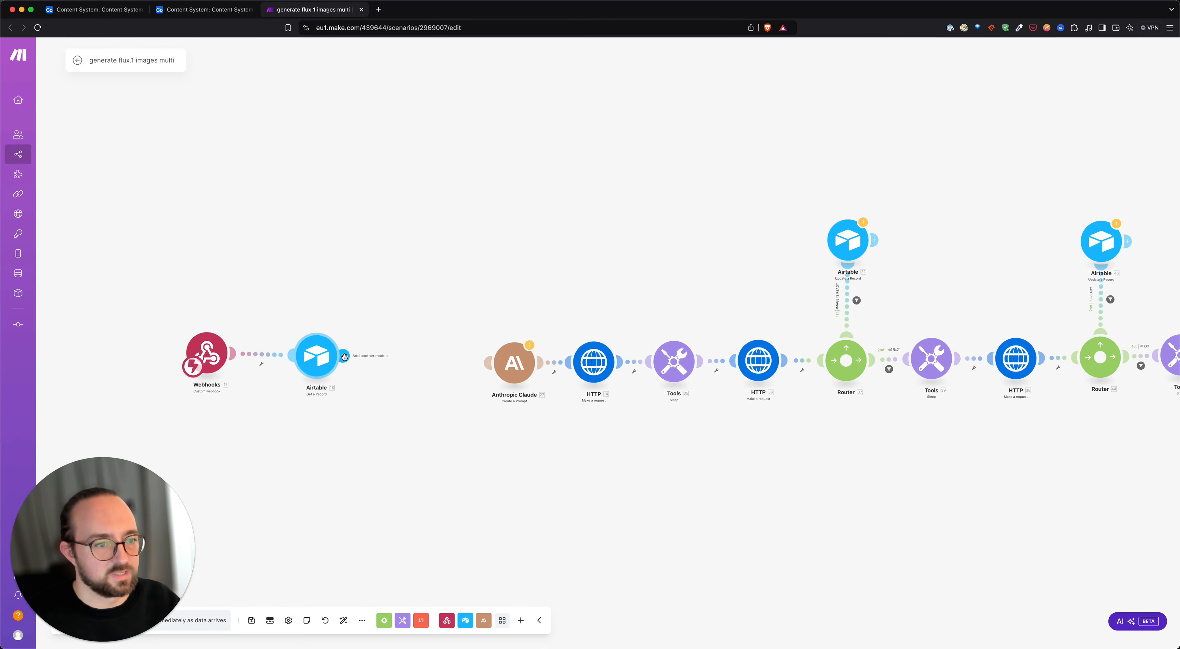
Add a Router module directly after the Airtable Get a Record module
left_click(343, 356)
type("router")
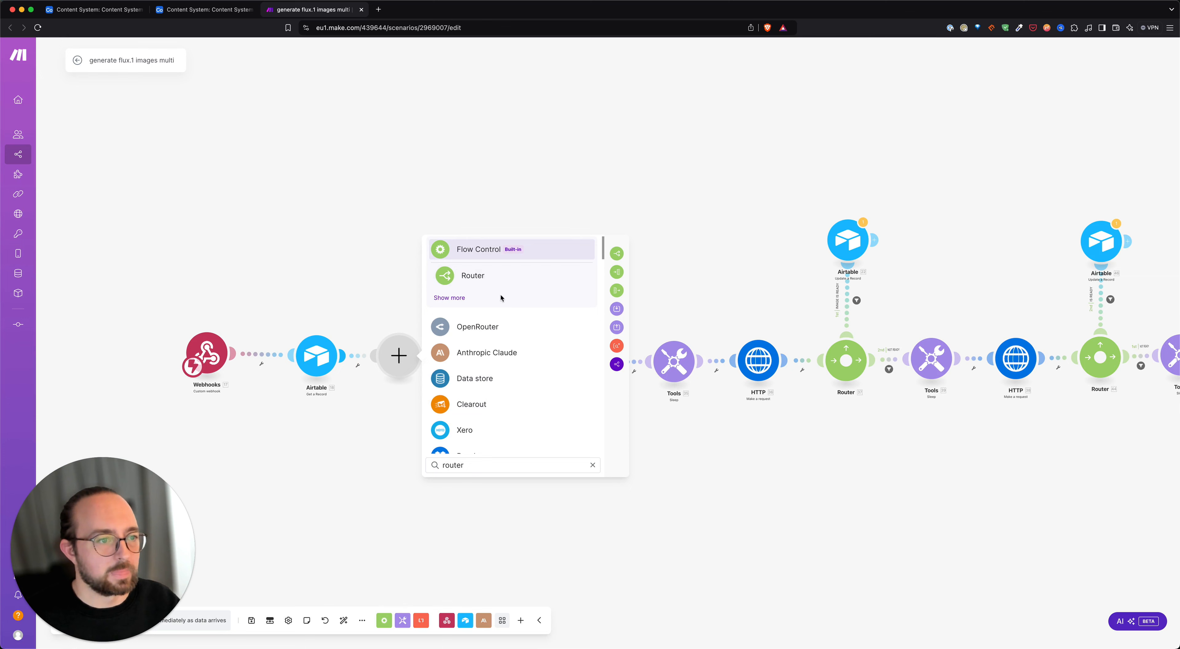
left_click(504, 280)
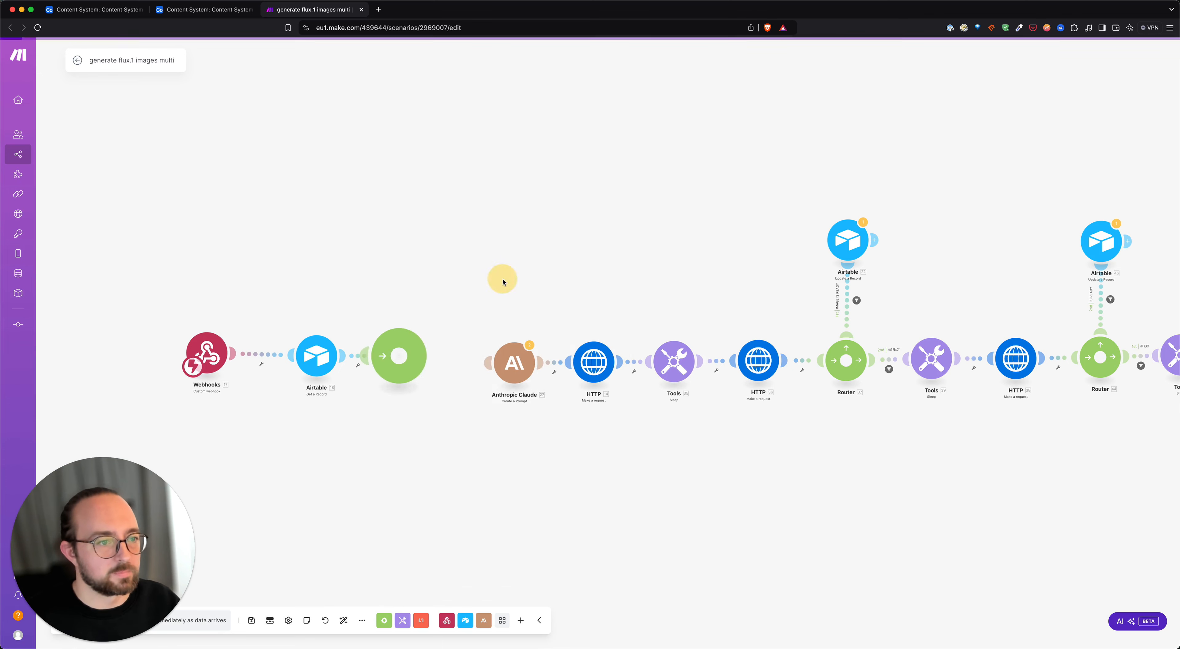
Try to lead a branch of the new router to the Anthropic Claude module and arrange three empty branches around the router
left_click_drag(472, 323, 438, 223)
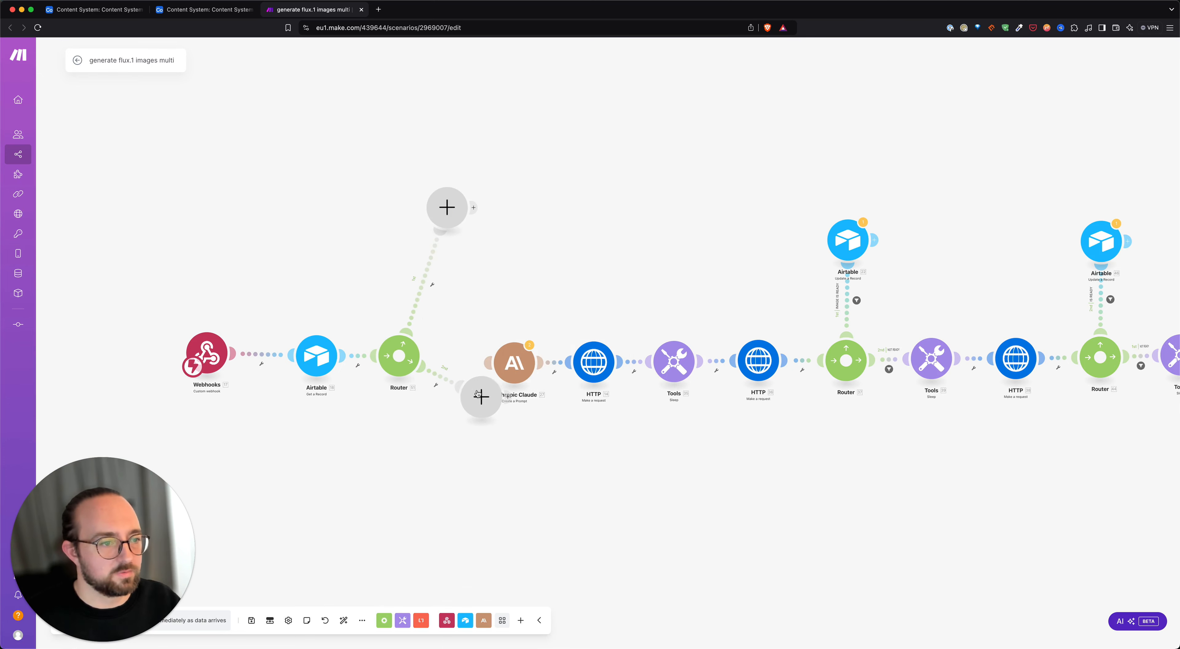
left_click_drag(481, 397, 543, 363)
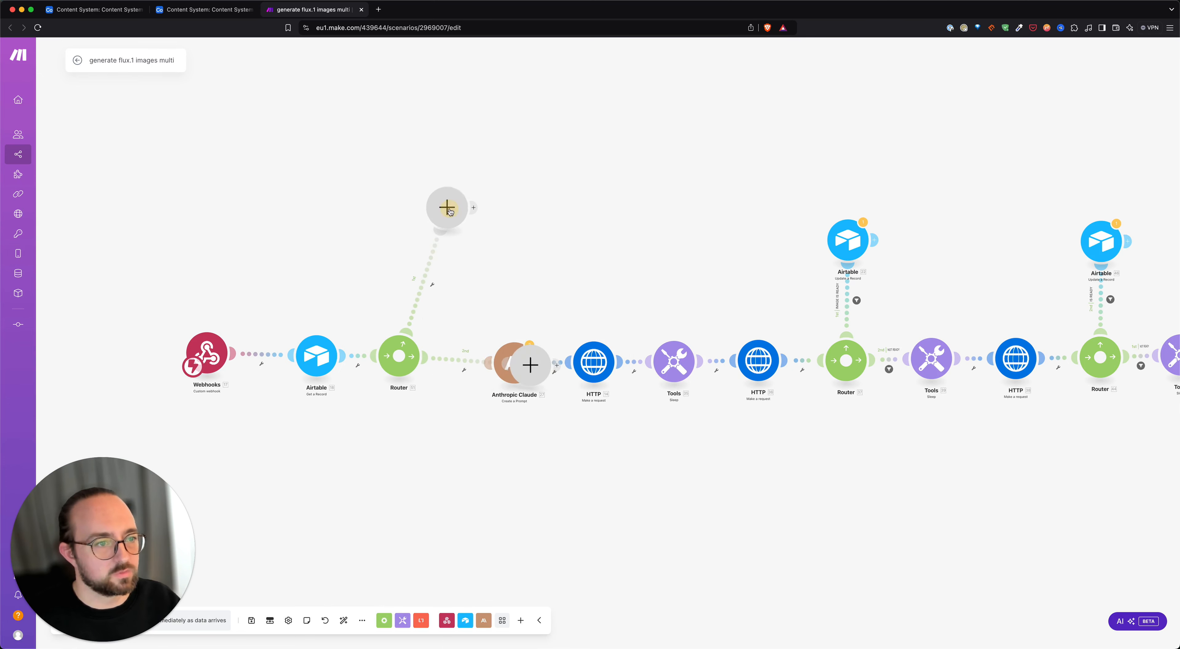
left_click_drag(440, 208, 516, 227)
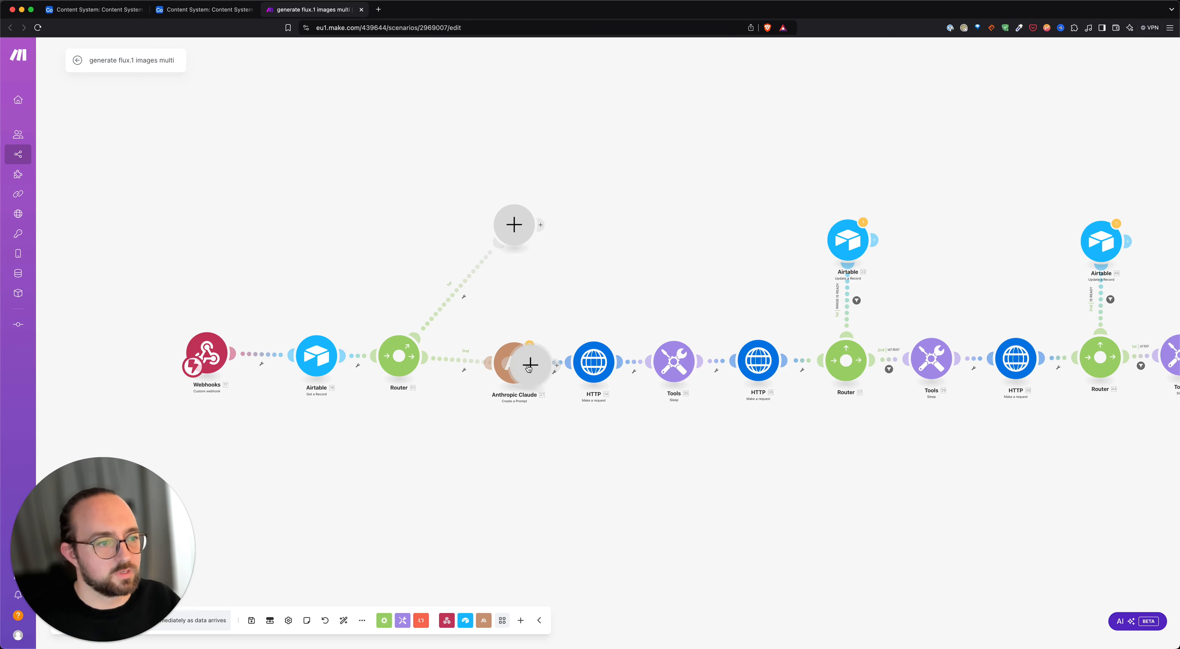
left_click(403, 361)
left_click_drag(482, 436, 401, 229)
left_click_drag(482, 252, 478, 196)
left_click_drag(481, 348, 507, 269)
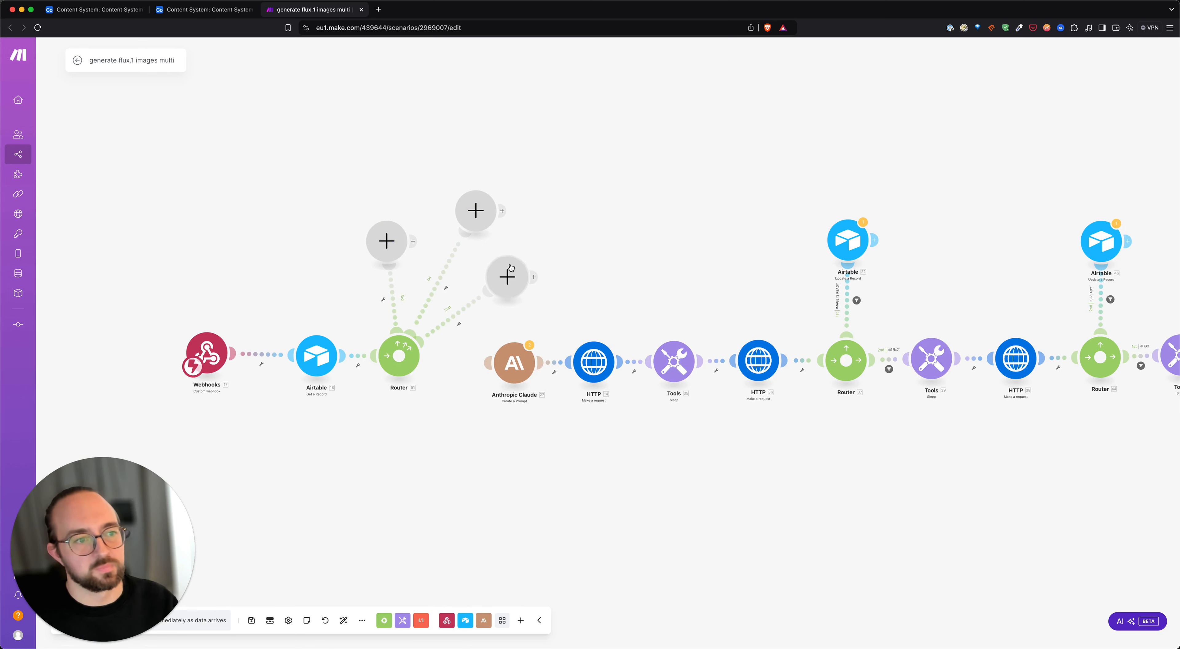
Delete the new router's empty branches and tighten the spacing of the Airtable and Router modules
scroll(546, 258, "down", 5)
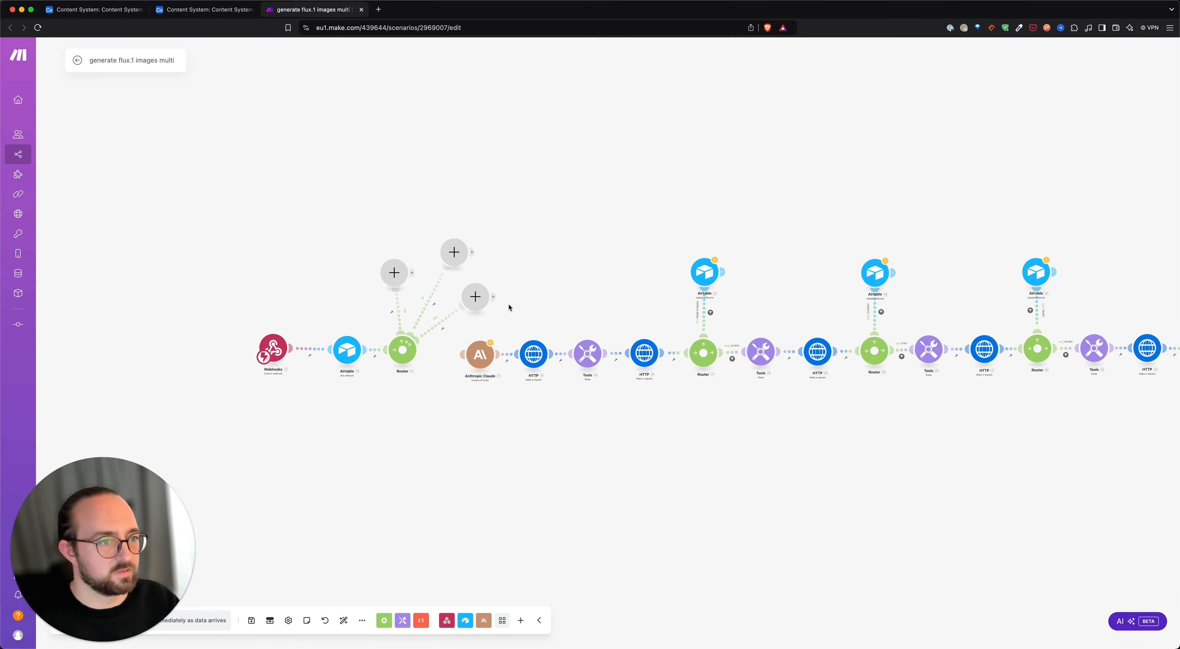
scroll(461, 206, "up", 3)
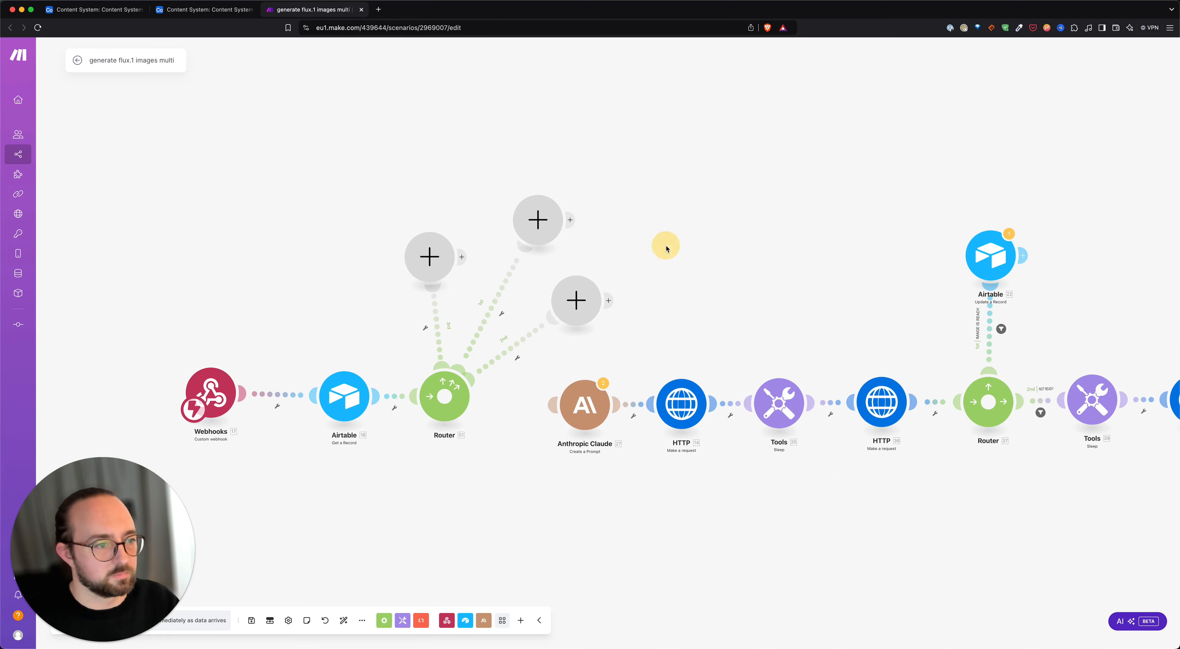
right_click(574, 300)
left_click(614, 322)
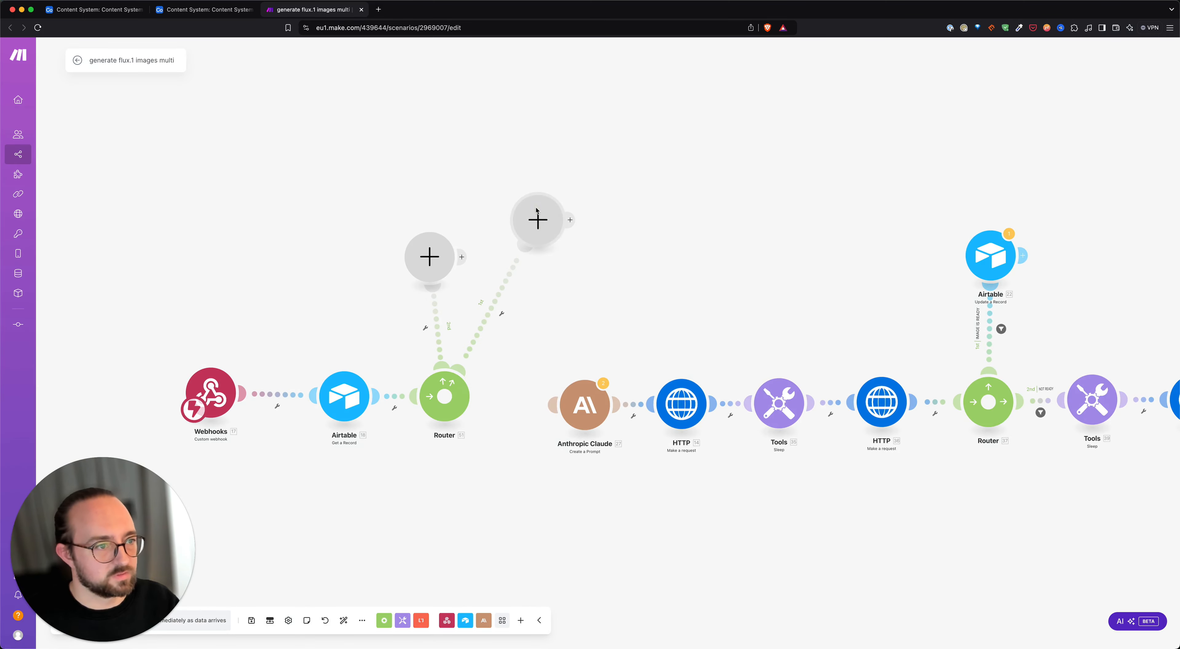
right_click(536, 216)
left_click(573, 232)
left_click_drag(488, 269, 566, 229)
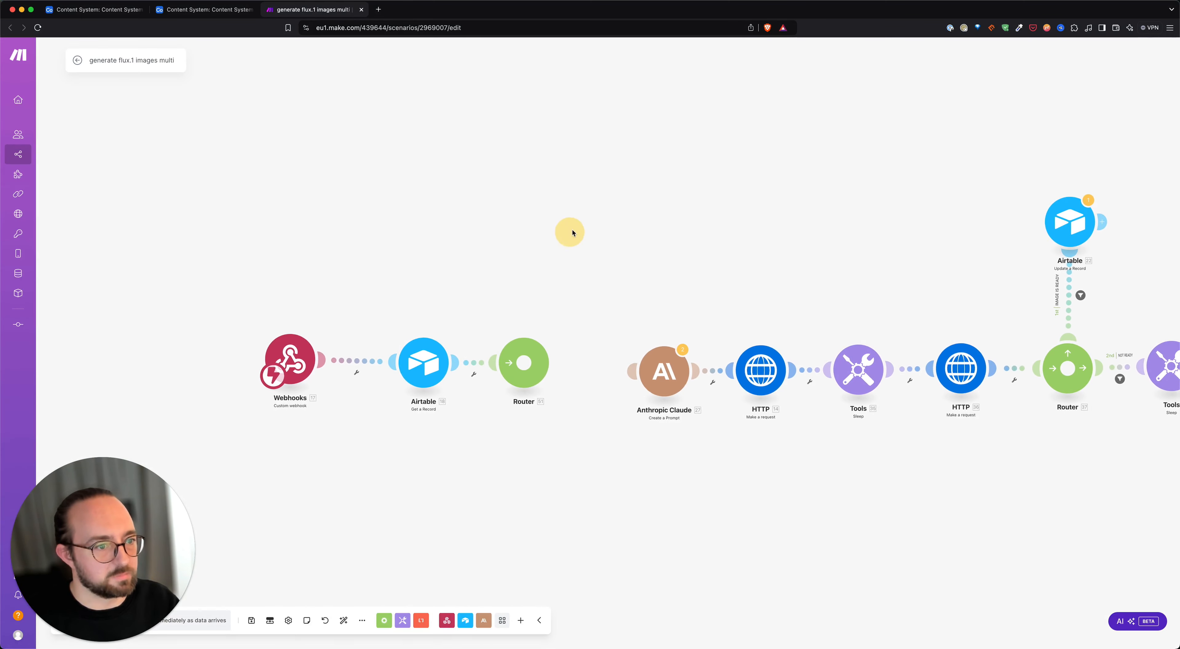
left_click_drag(426, 360, 408, 357)
left_click_drag(526, 360, 514, 358)
left_click_drag(509, 210, 545, 247)
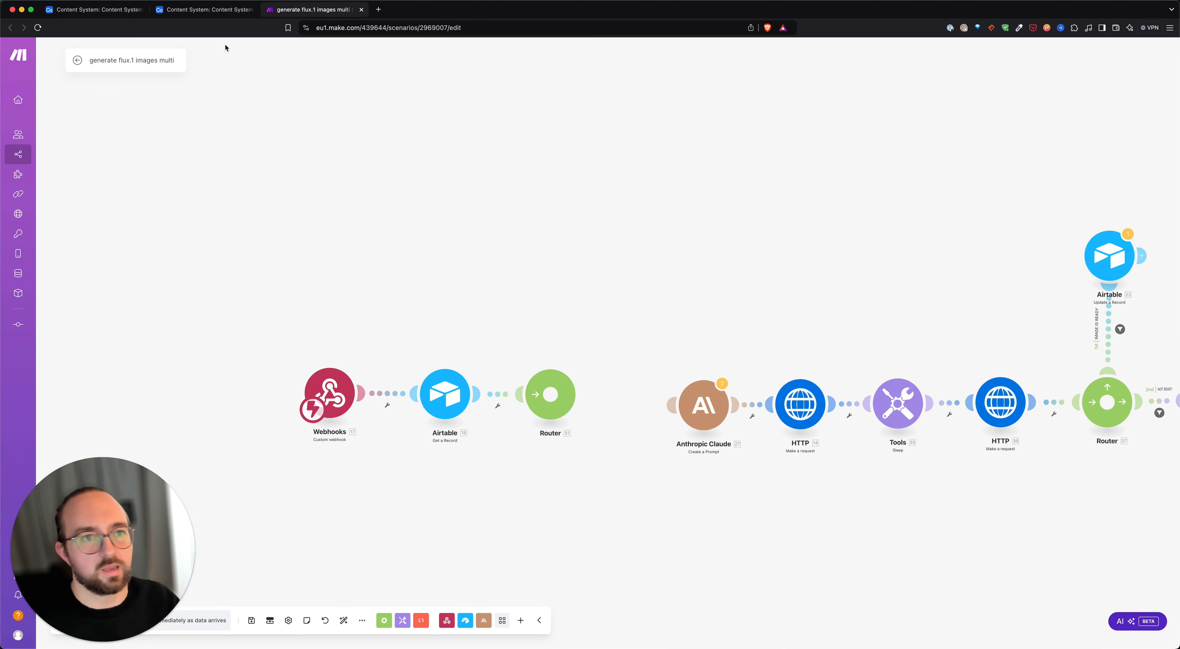
Switch to Airtable and rename the workflow field's "generate article image" option in the Content System table to "generate image", confirming the change
left_click(204, 10)
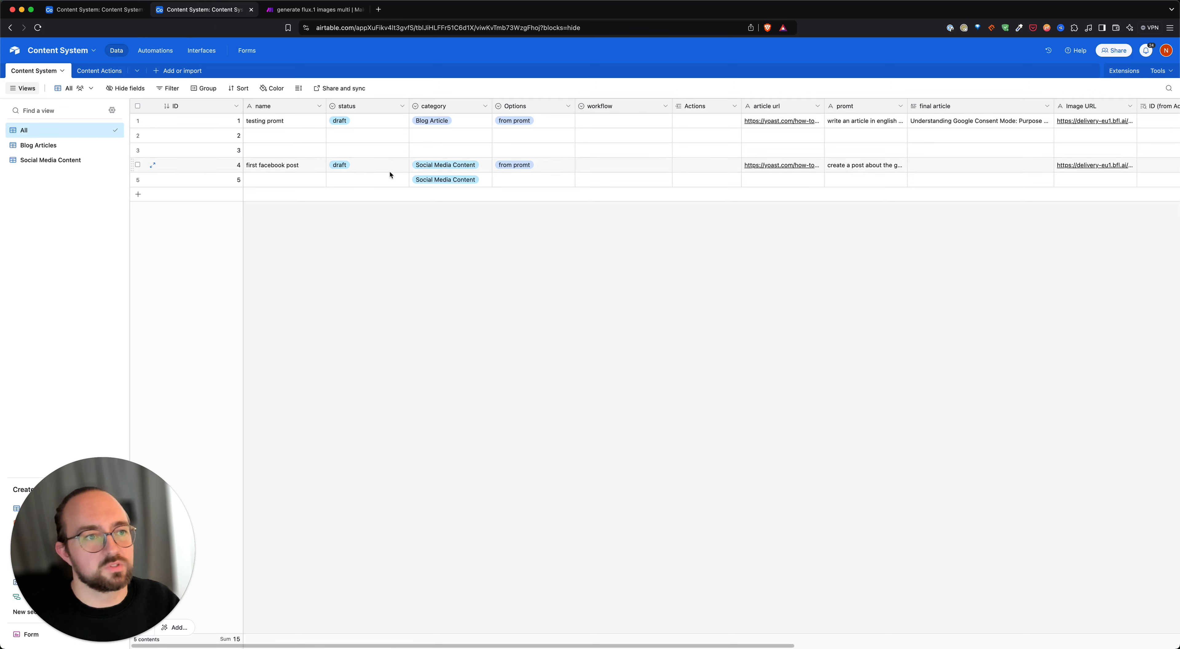
left_click(81, 11)
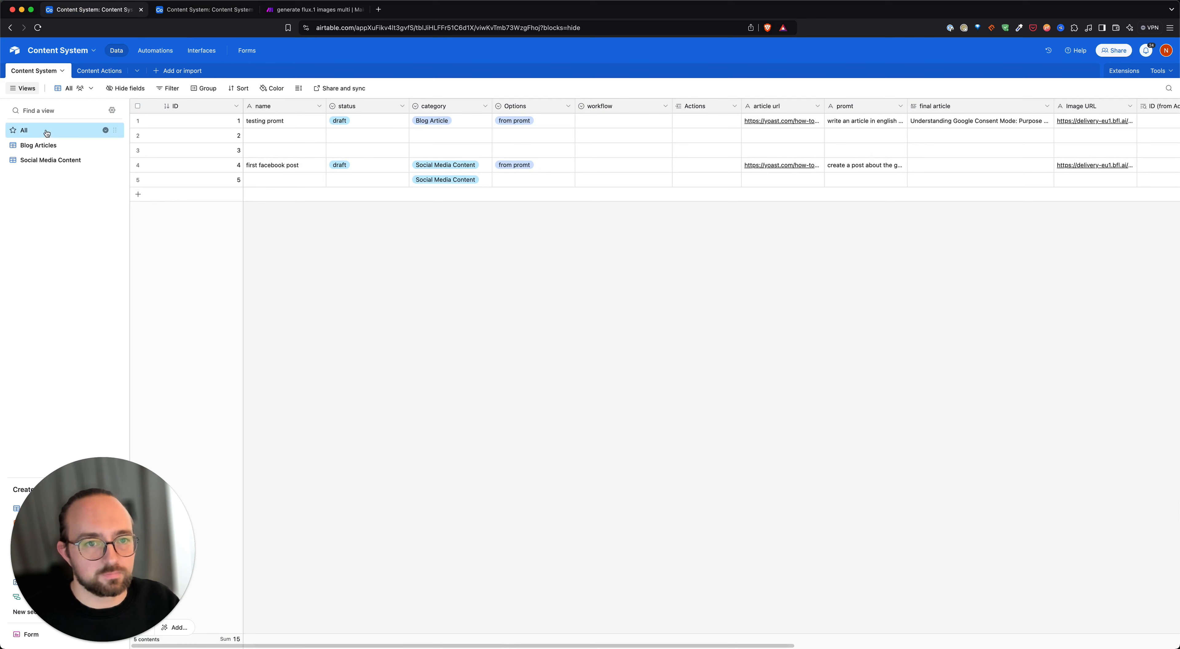
mouse_move(59, 132)
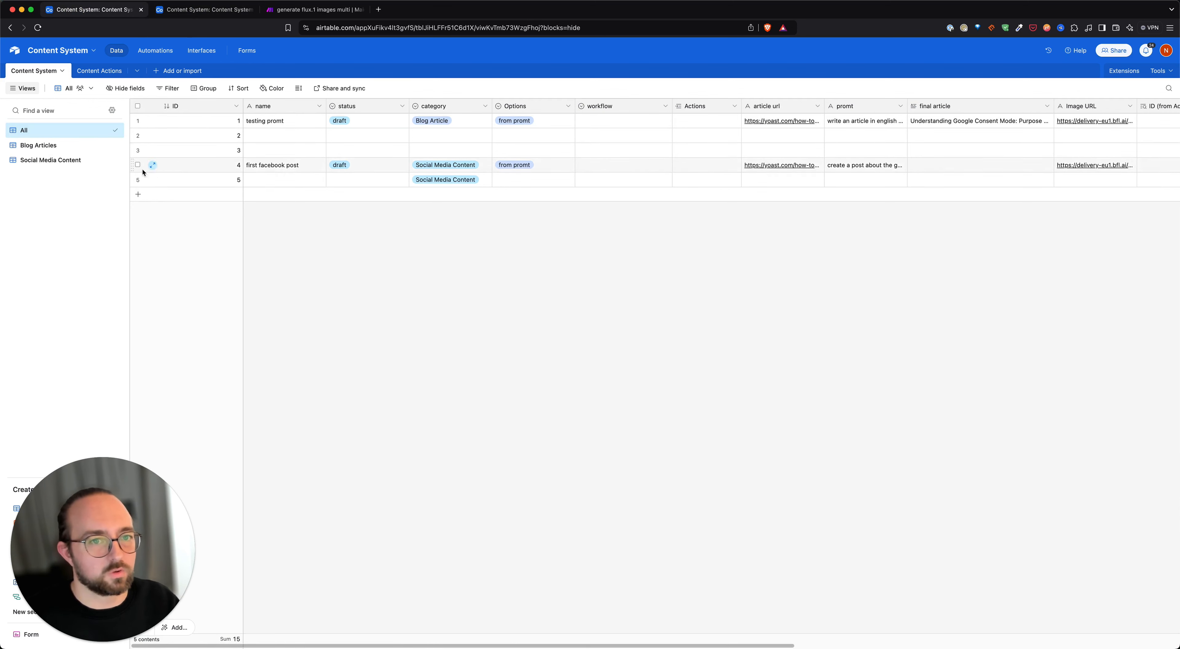
right_click(621, 106)
left_click(631, 132)
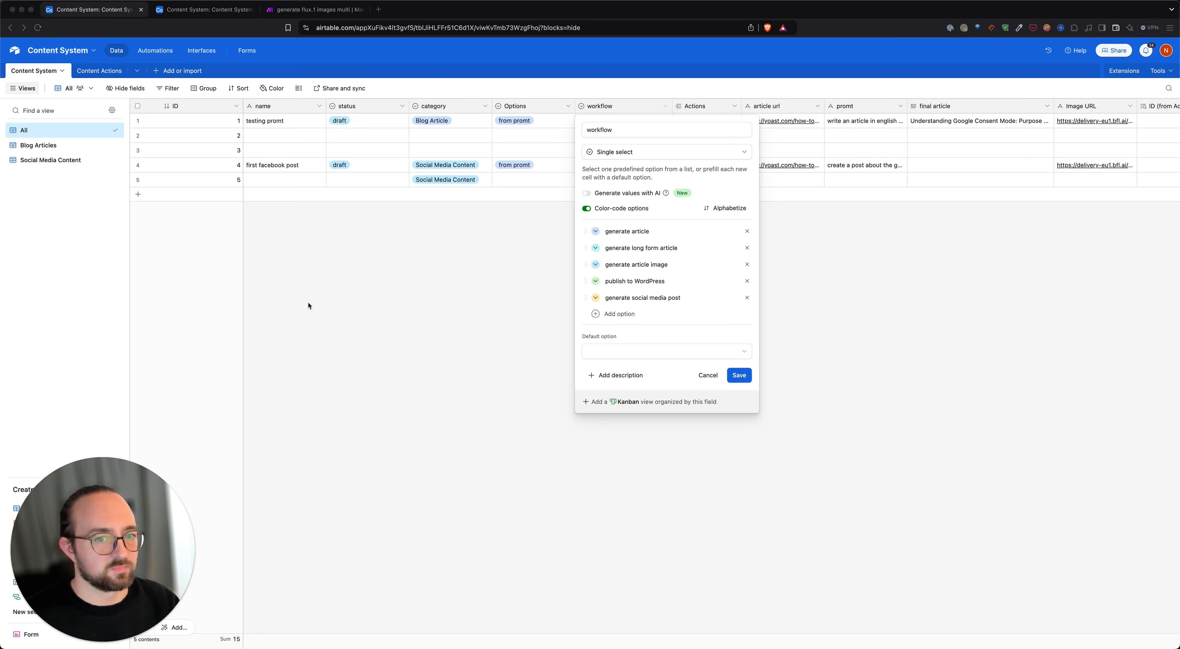
left_click(636, 265)
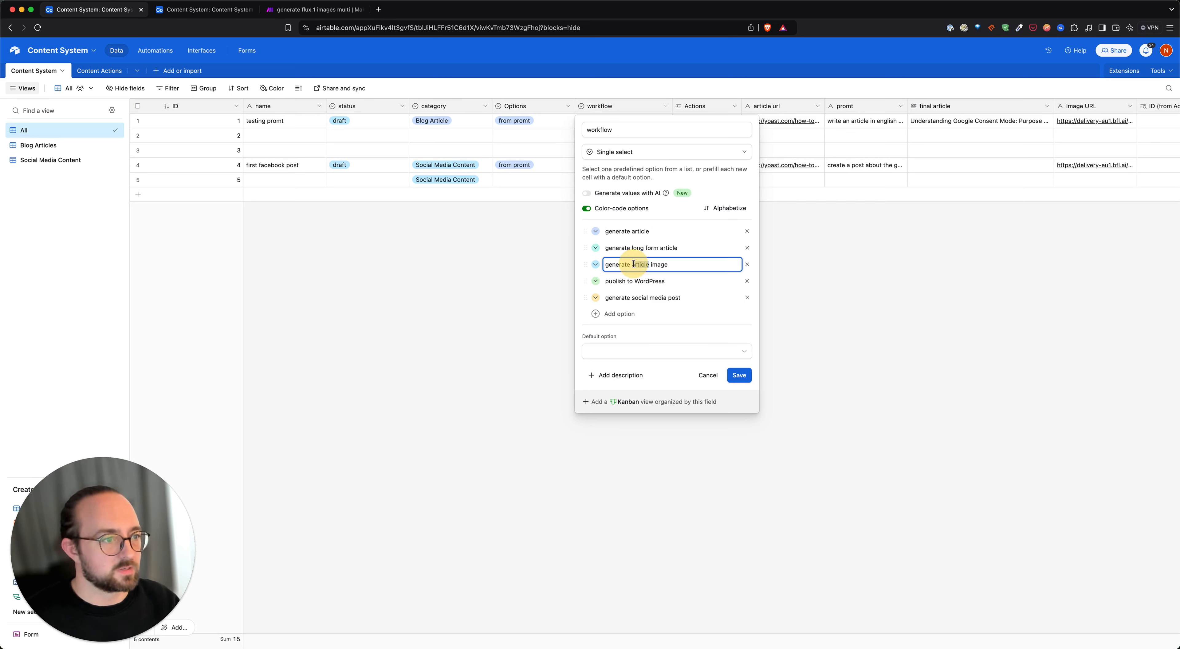
double_click(641, 264)
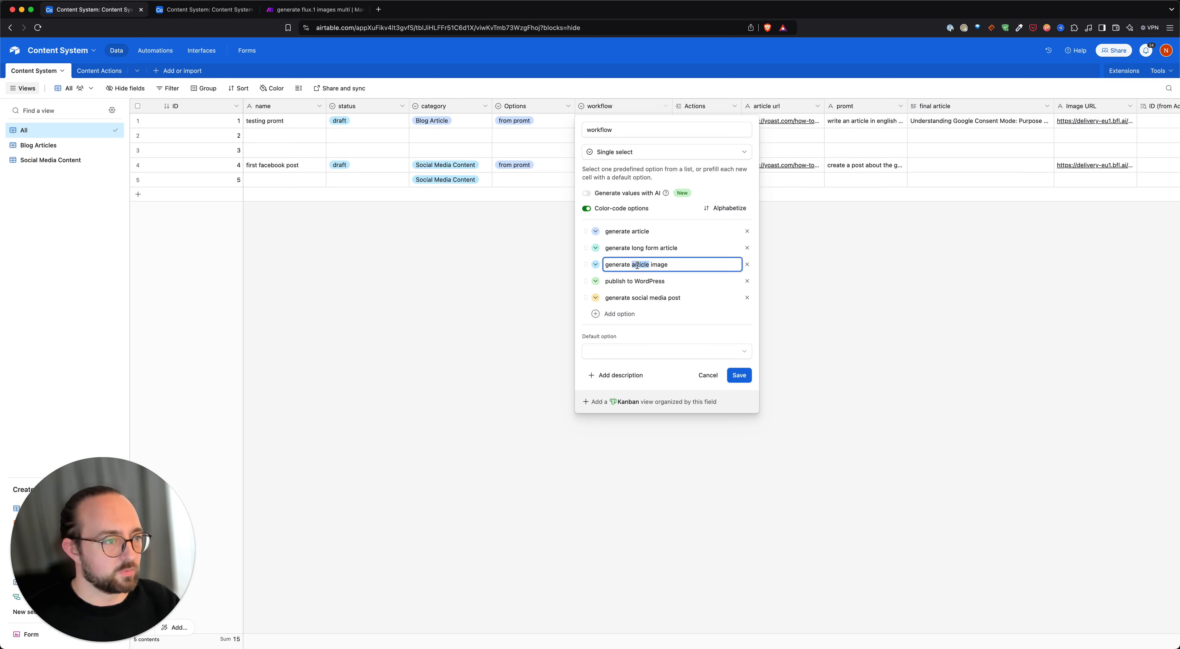
key("BackSpace")
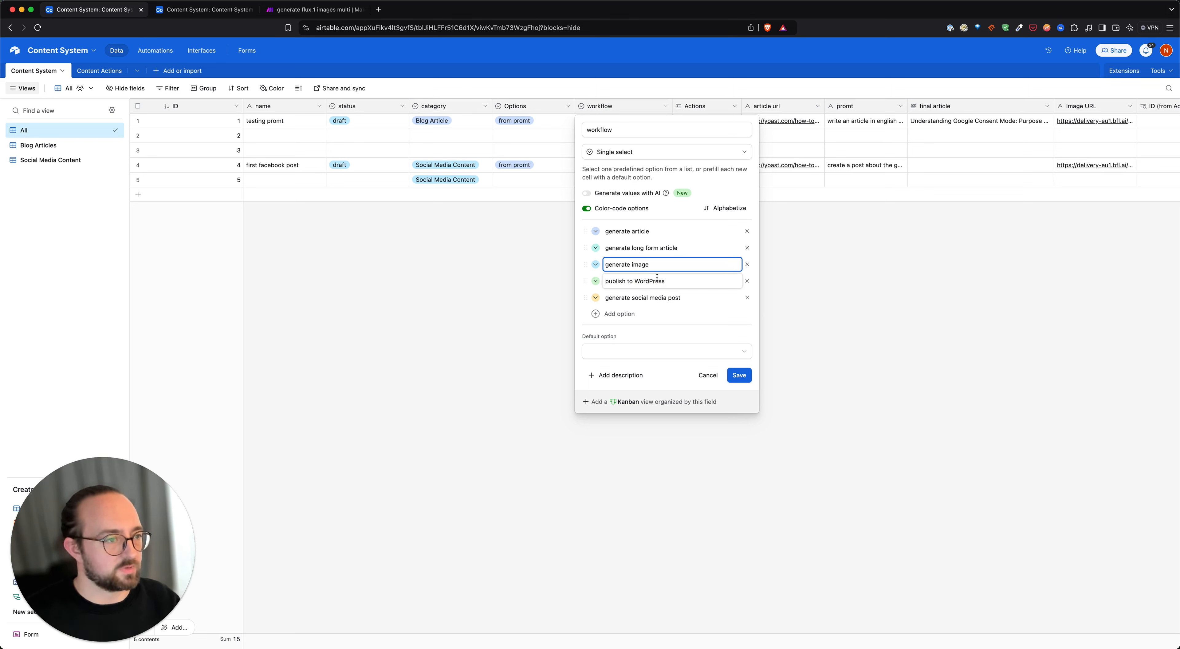
left_click(621, 250)
left_click(642, 260)
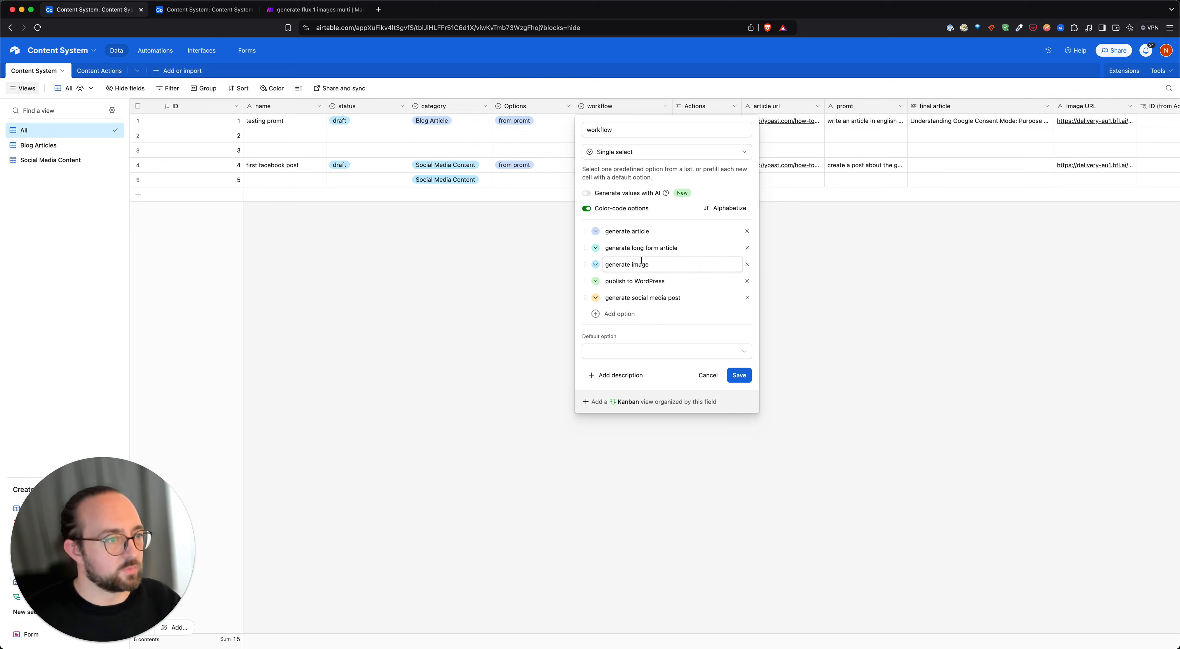
left_click_drag(683, 265, 605, 264)
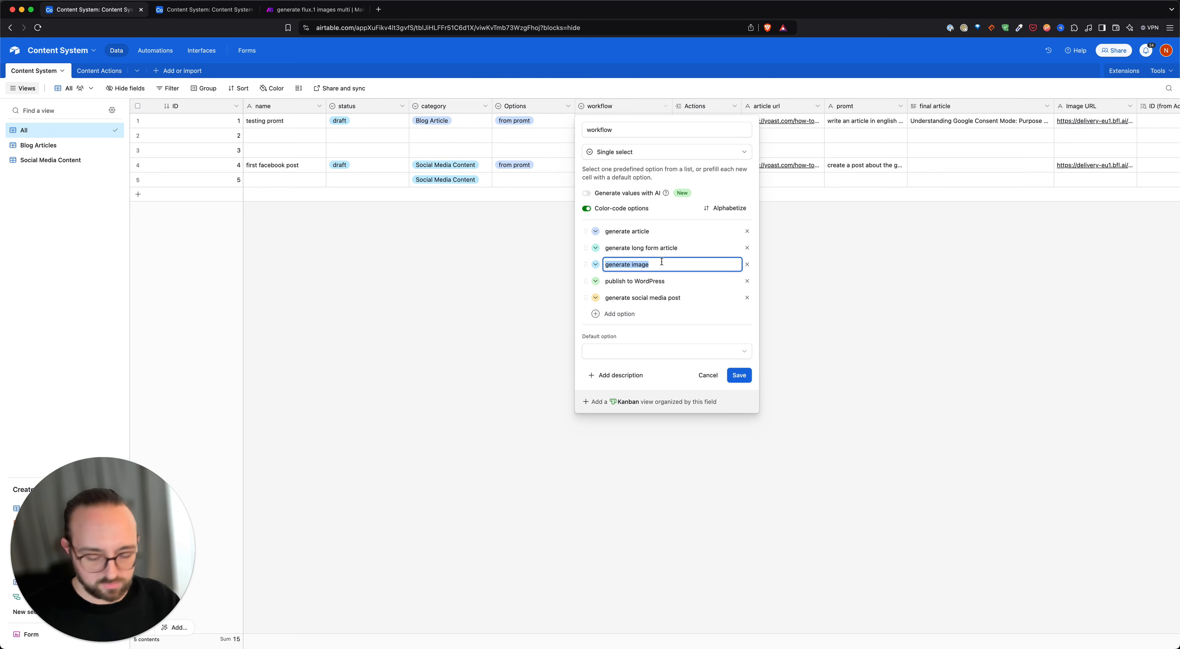
left_click(741, 375)
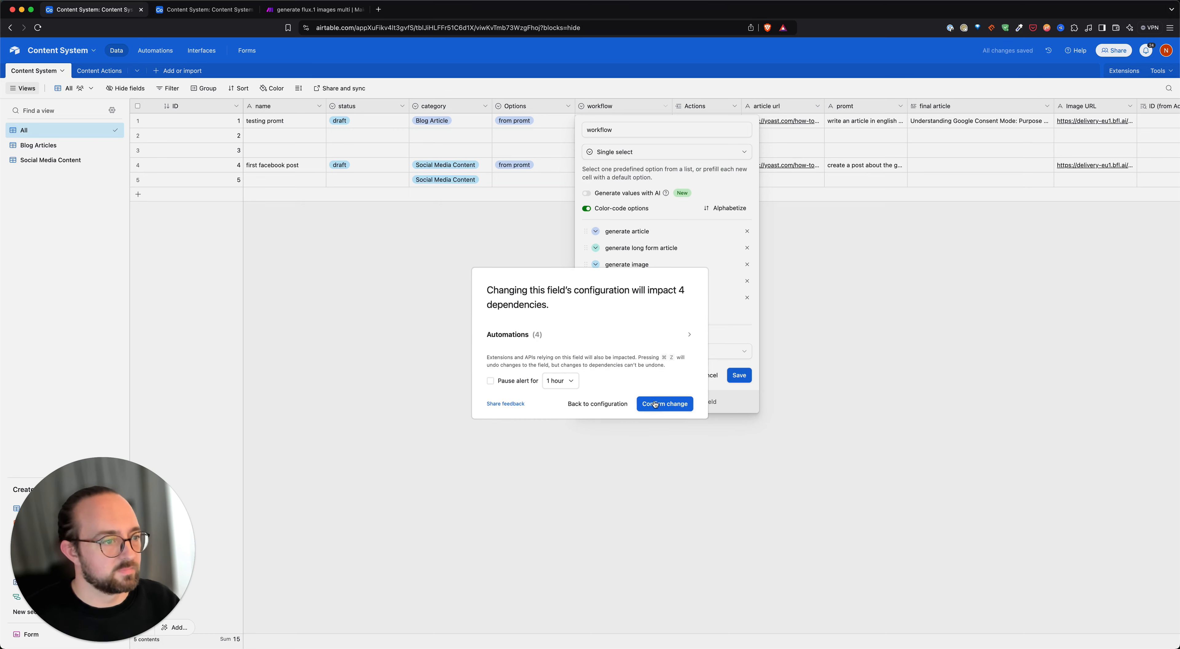
left_click(655, 404)
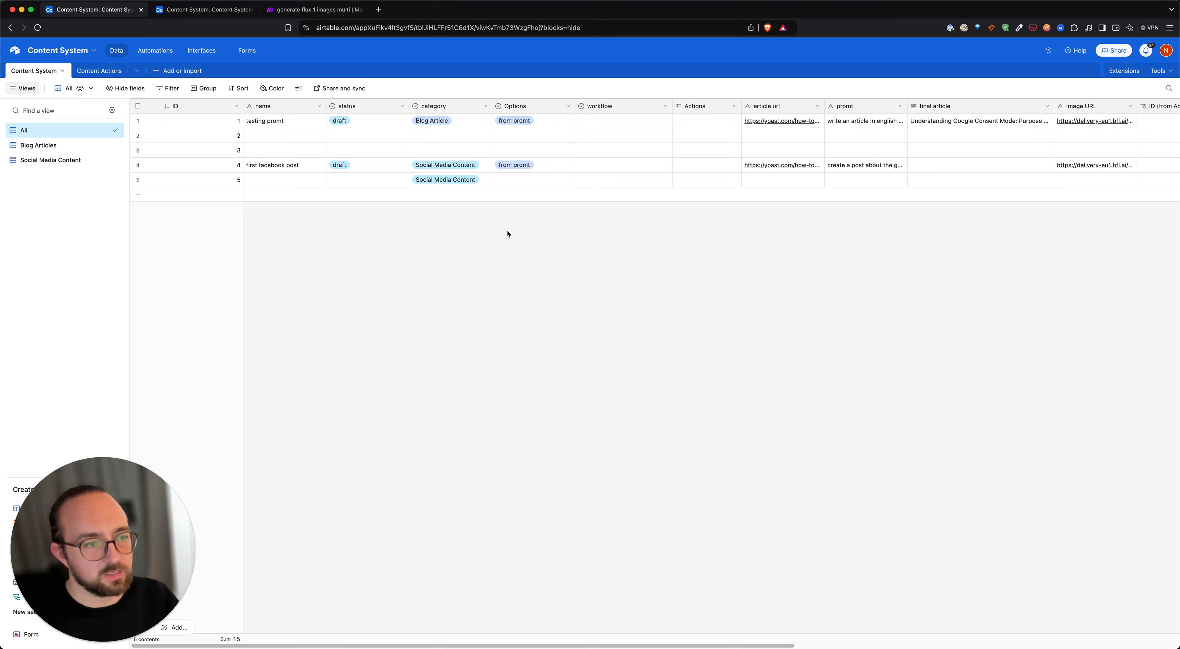
Rename the "generate social media image" record in the Content Actions table as "generate image"
left_click(90, 72)
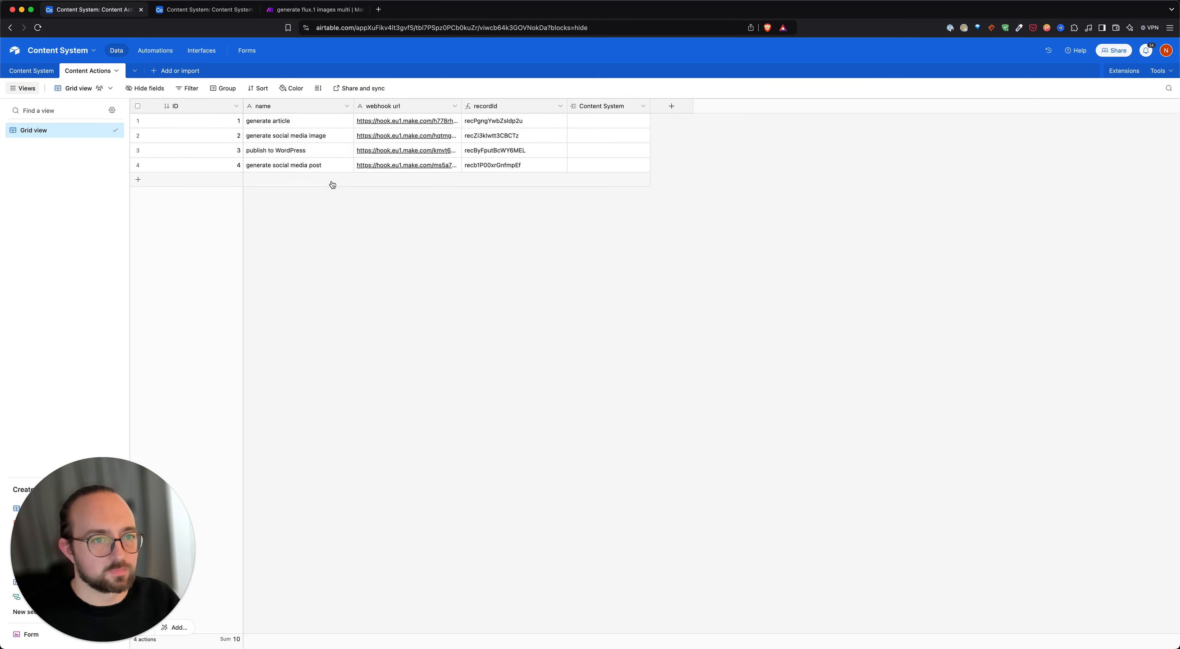
left_click(291, 138)
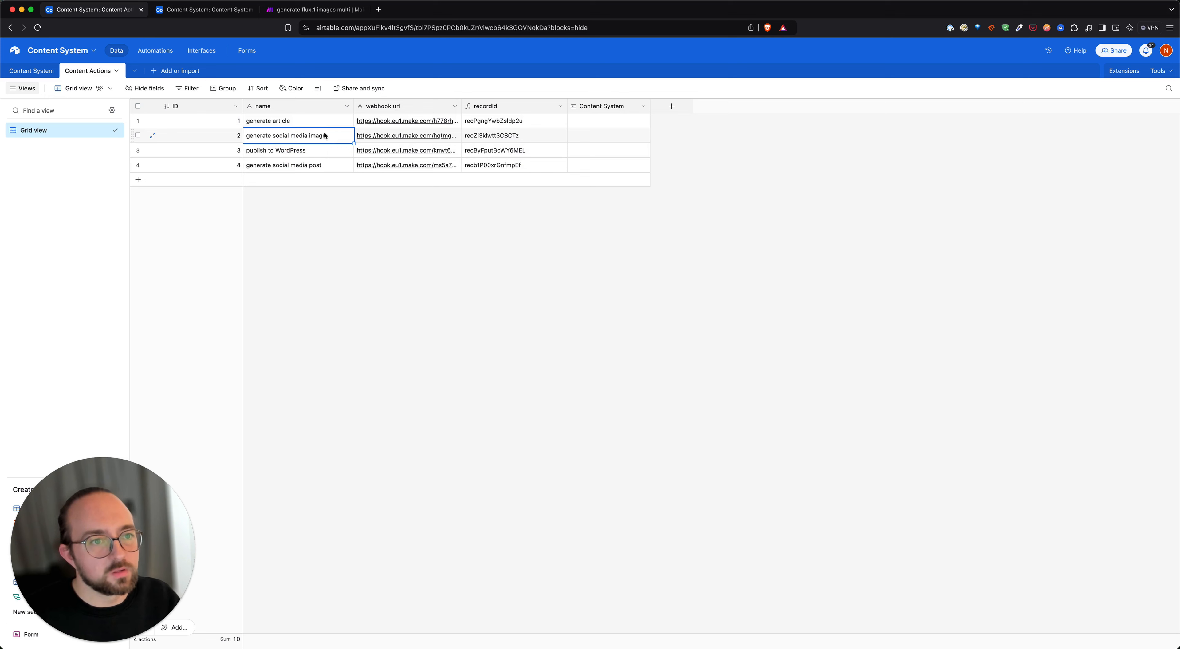
type("generate image")
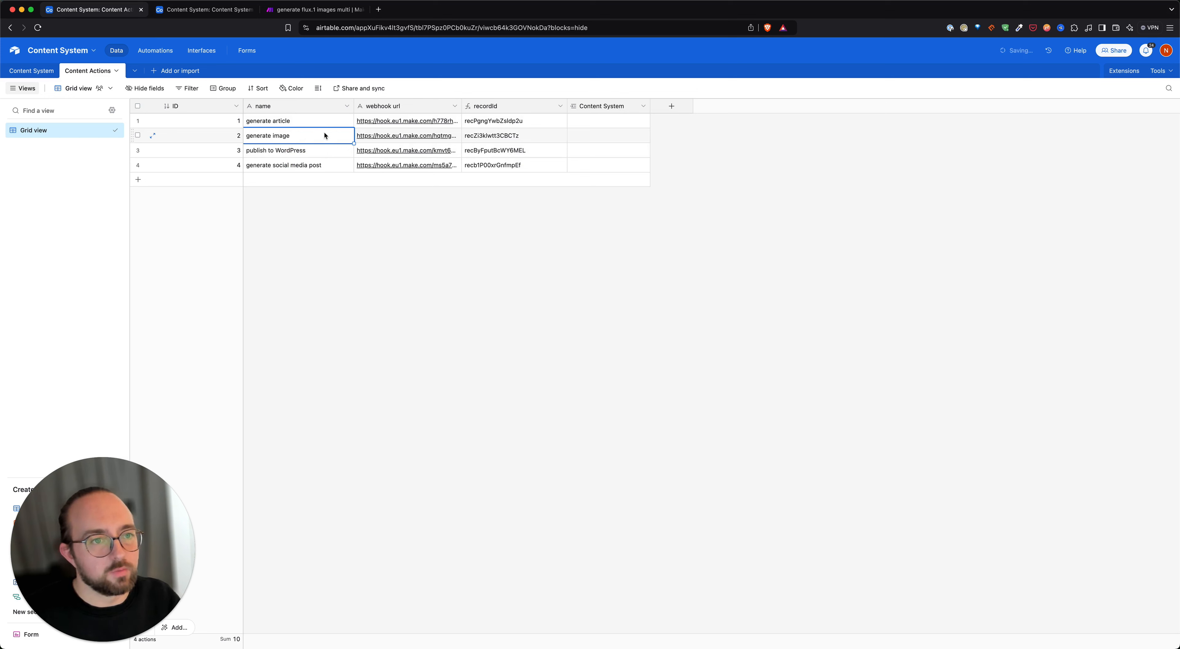
left_click(321, 252)
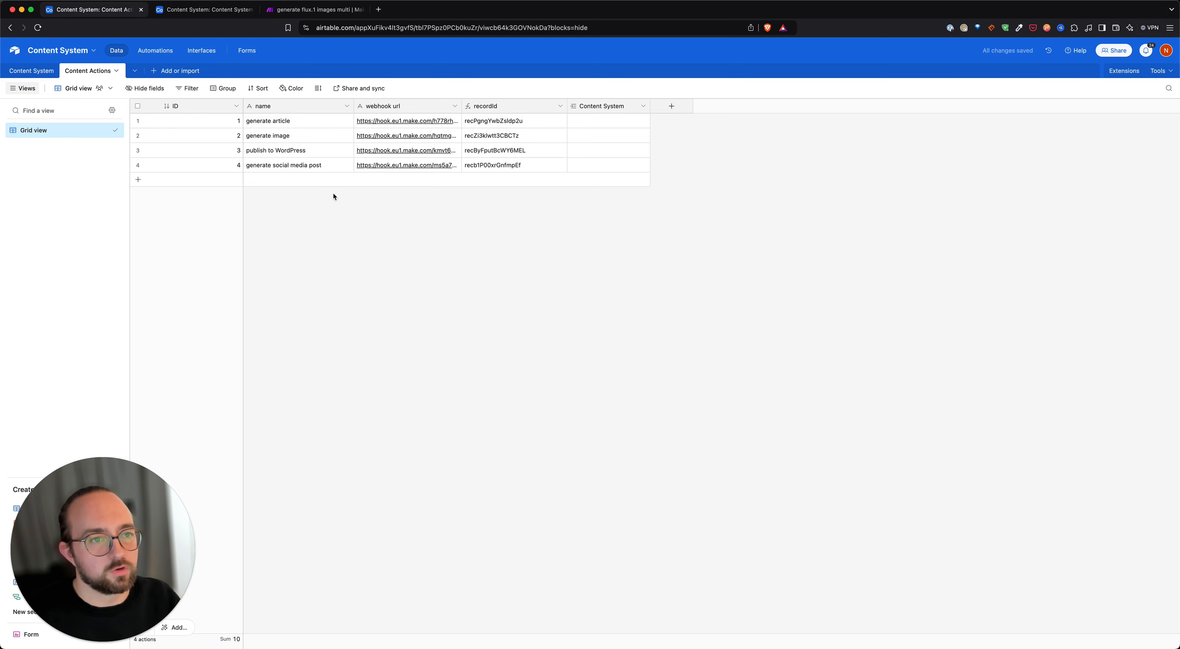
left_click(313, 134)
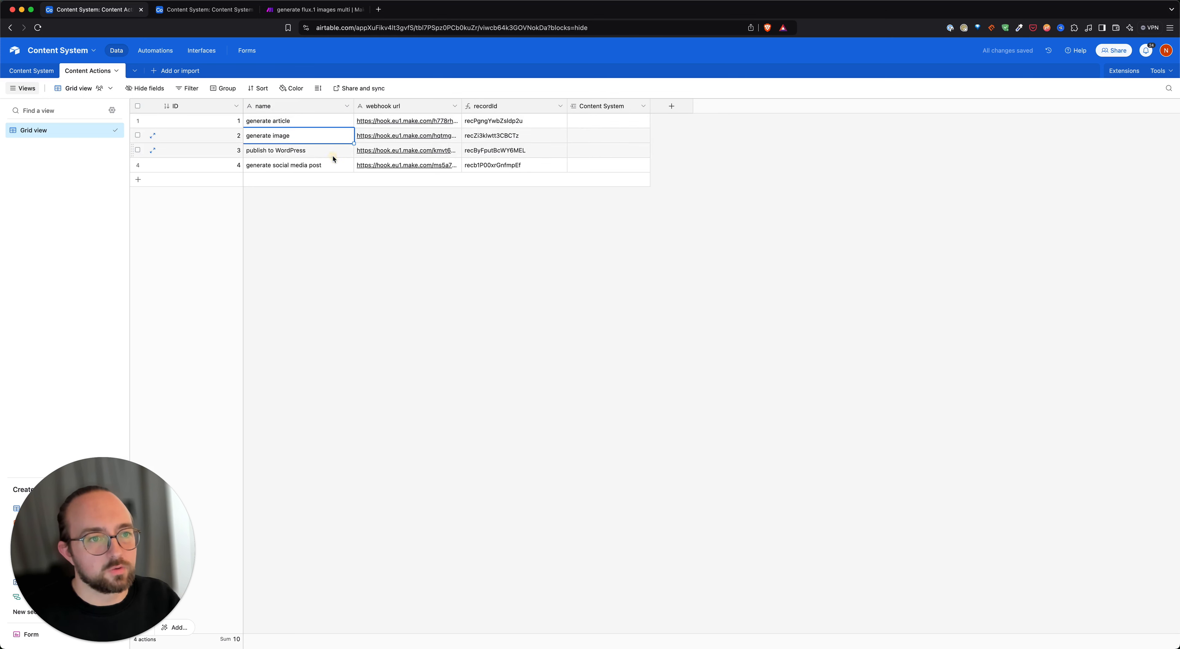
left_click(323, 154)
left_click(286, 168)
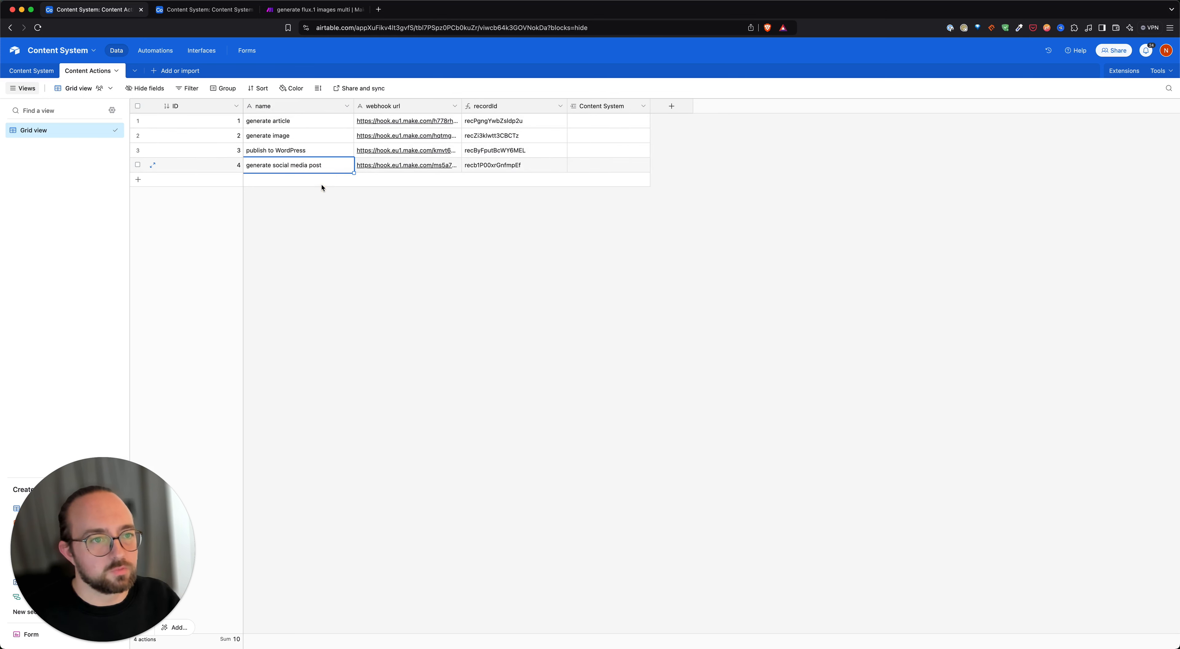
left_click(311, 134)
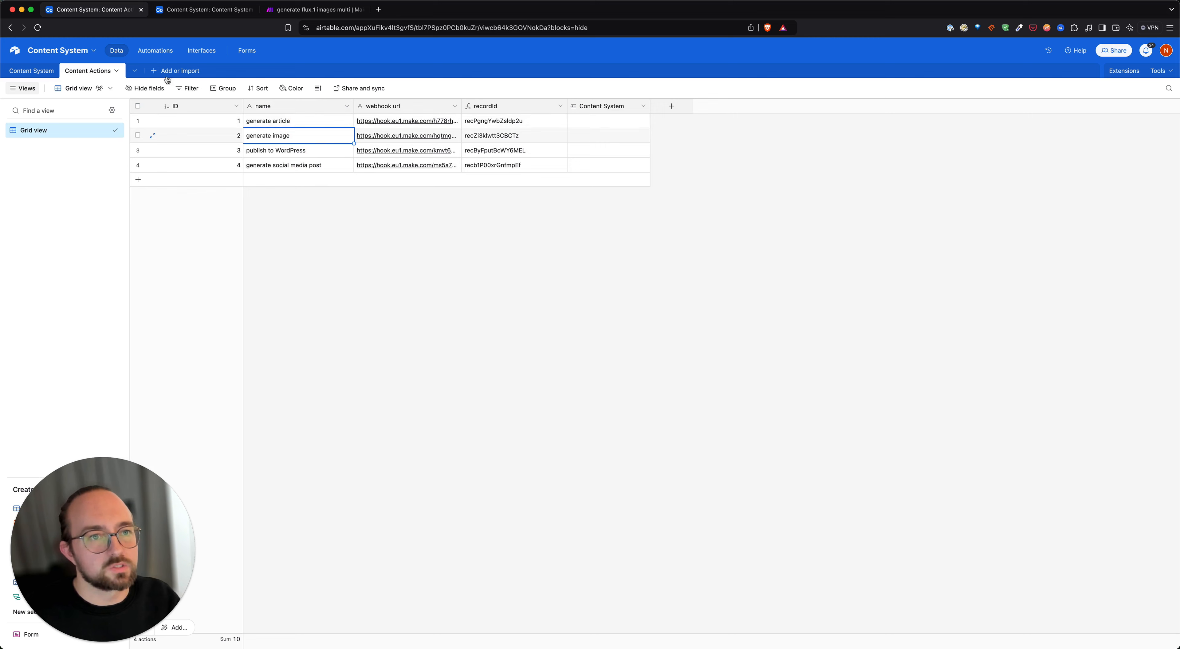
Rename the "watch article image generation" automation as "watch image generation"
left_click(200, 11)
left_click(156, 51)
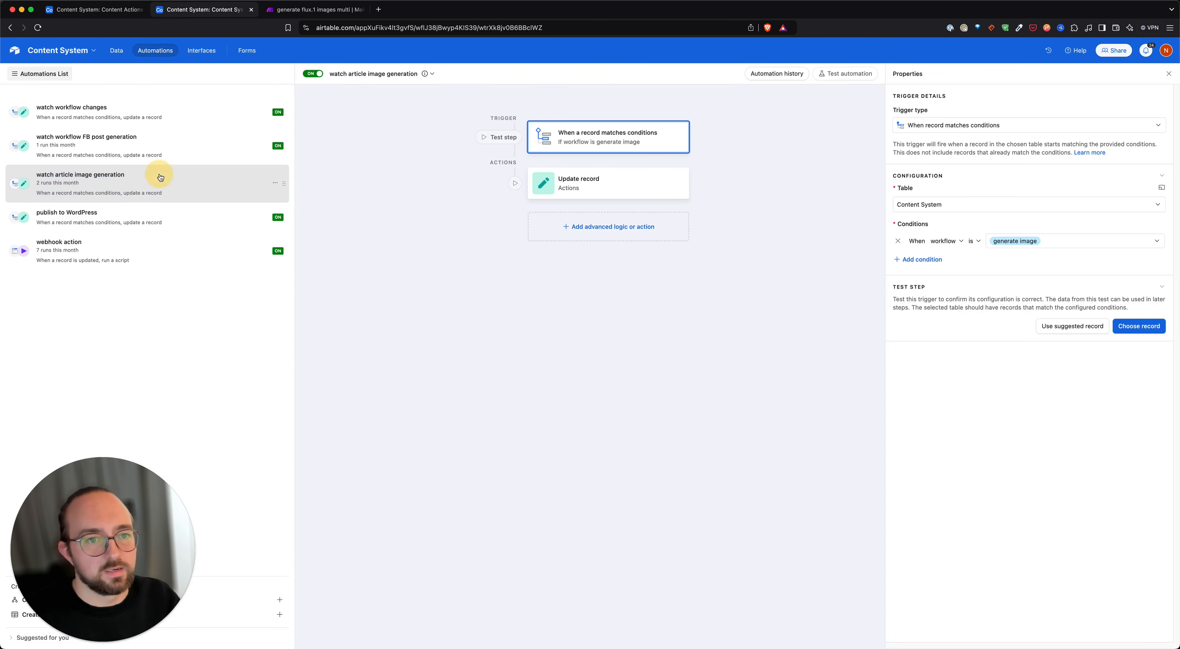
left_click(394, 74)
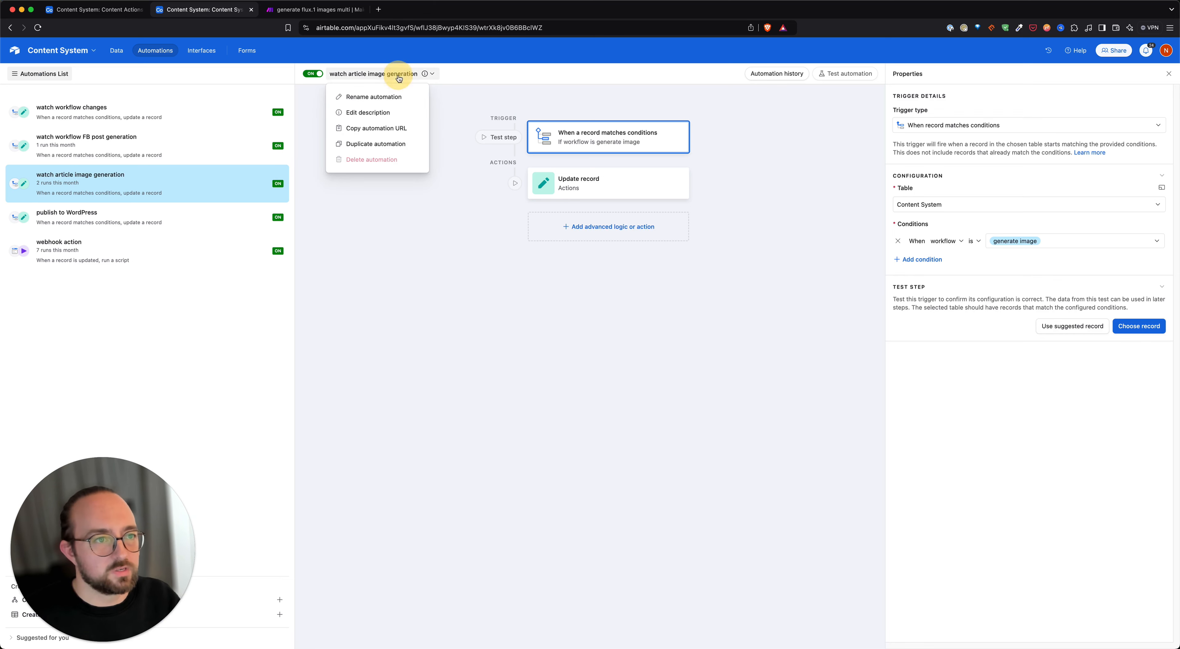
left_click(393, 97)
left_click_drag(353, 74, 308, 74)
double_click(357, 74)
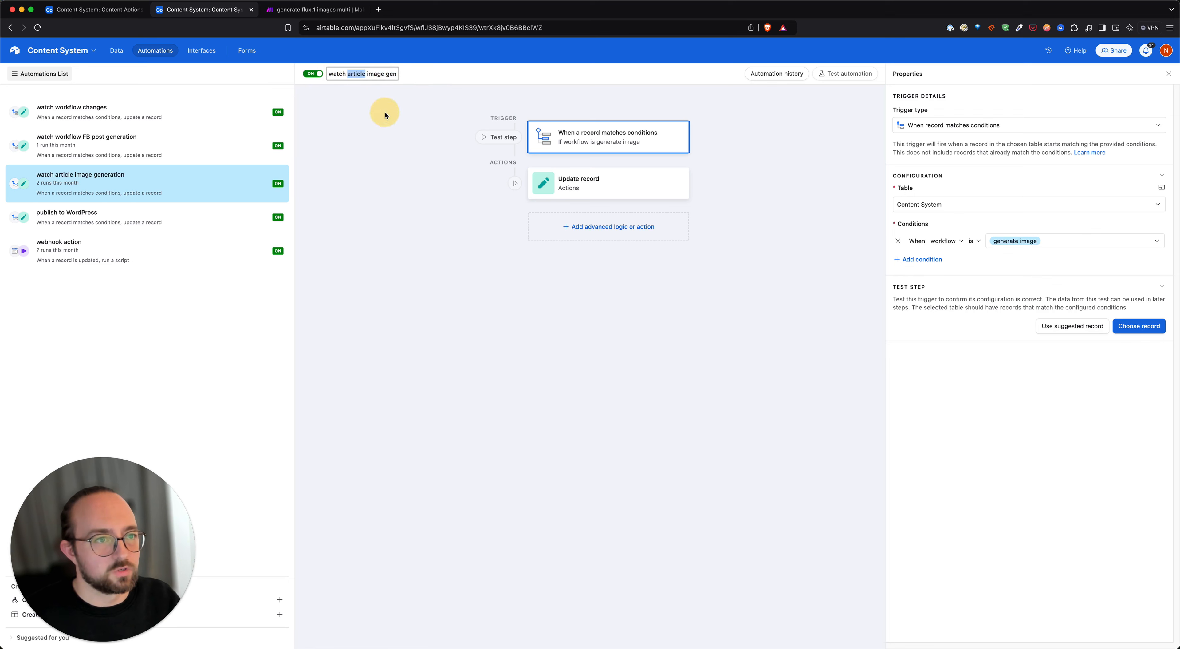
key("BackSpace")
key("BackSpace")
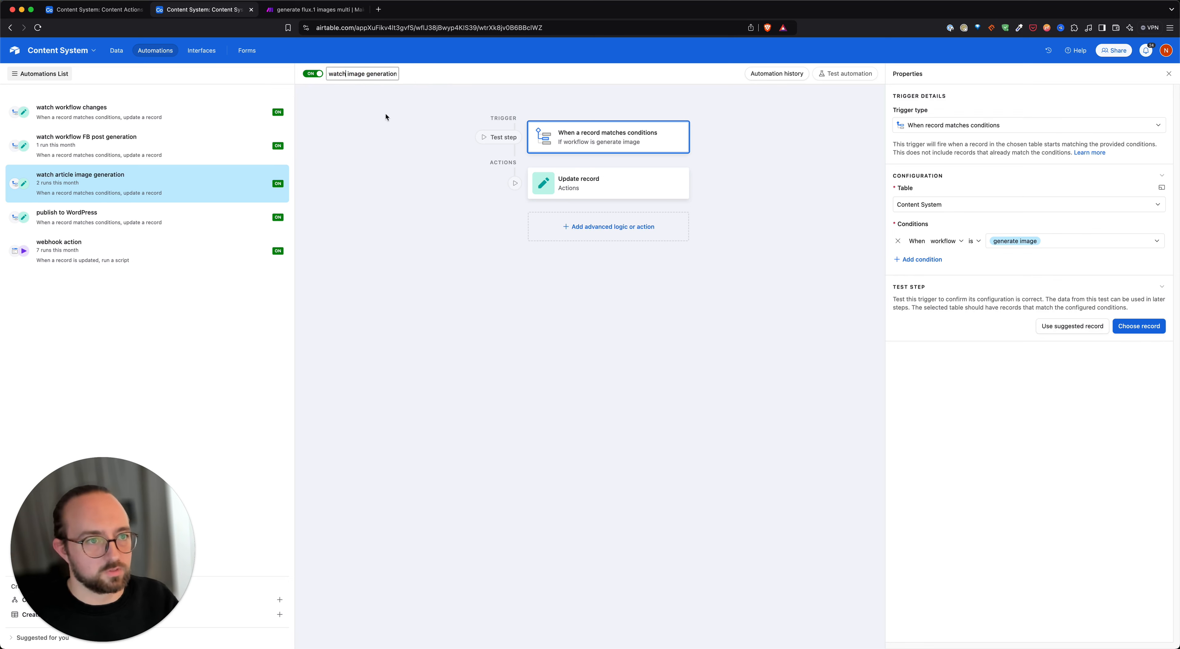
left_click(433, 115)
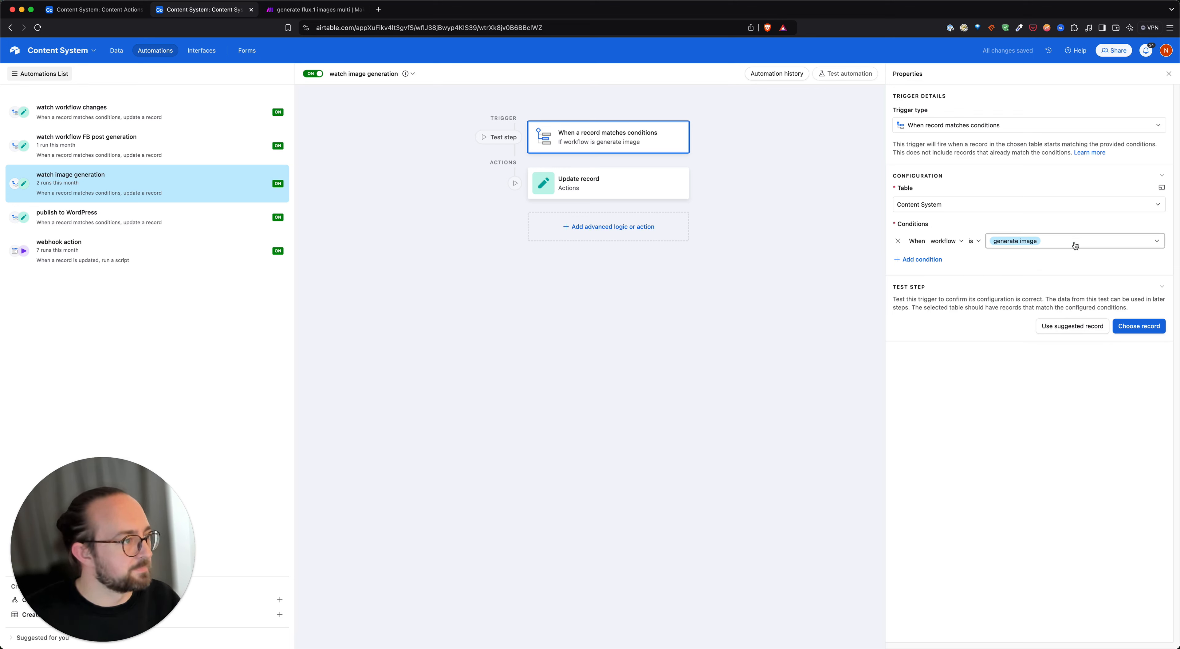
Compare the record ID in the automation's Update record action with the recordId of the generate image record in Content Actions
left_click(622, 192)
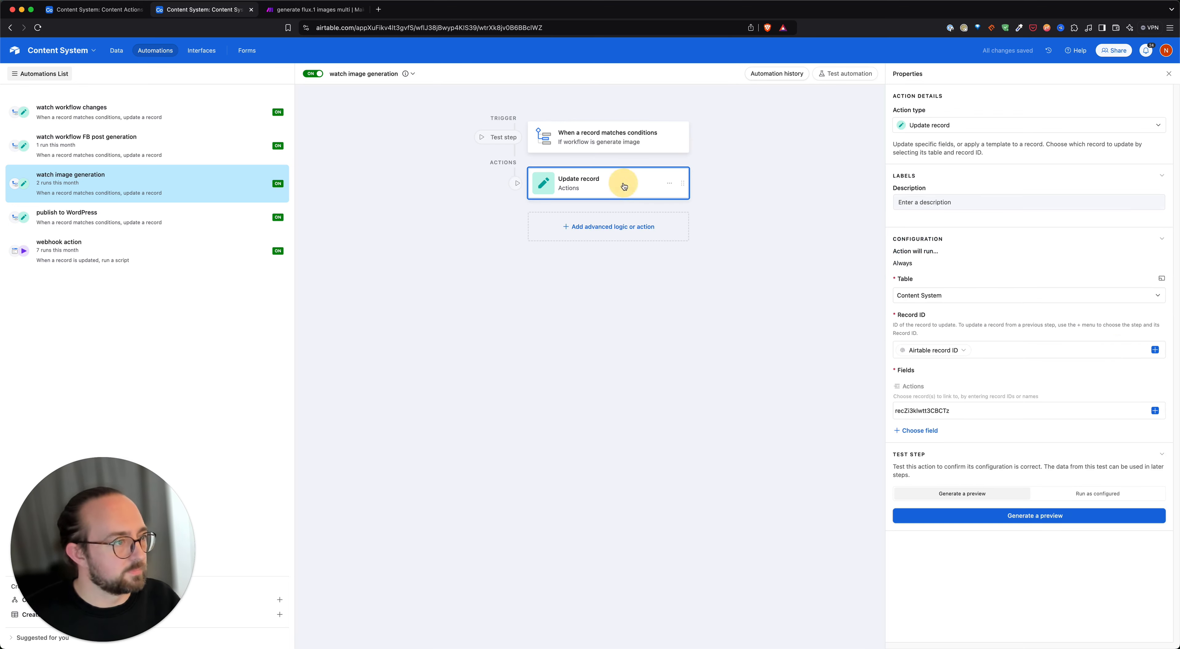
left_click_drag(967, 413, 856, 410)
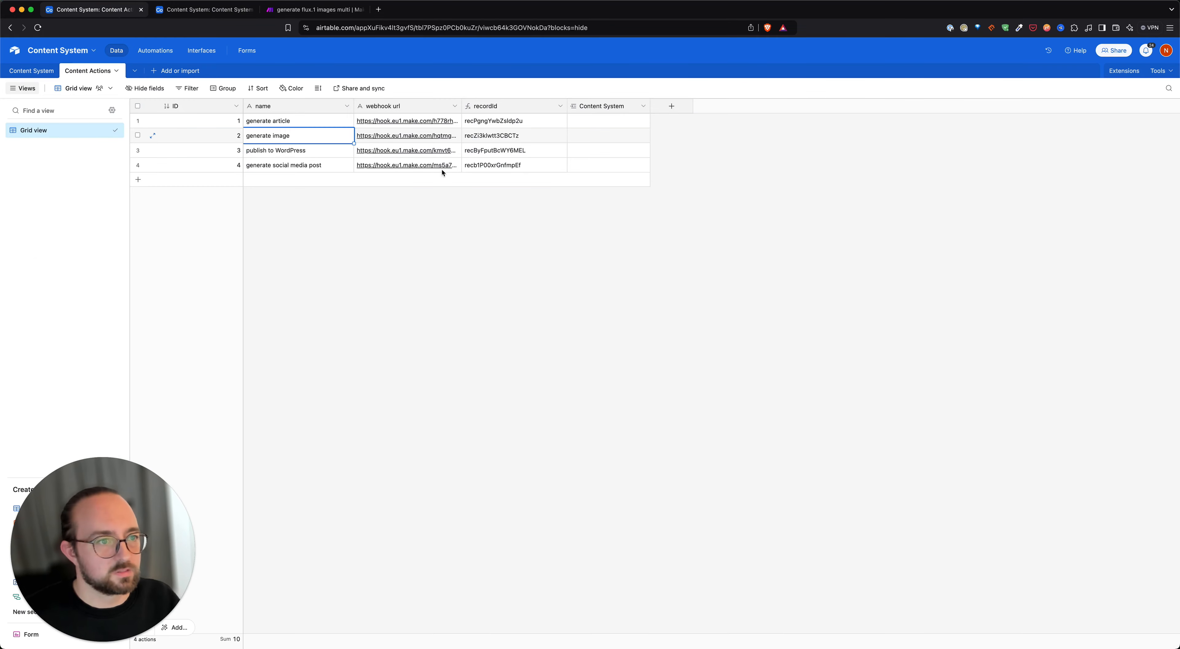
left_click(525, 135)
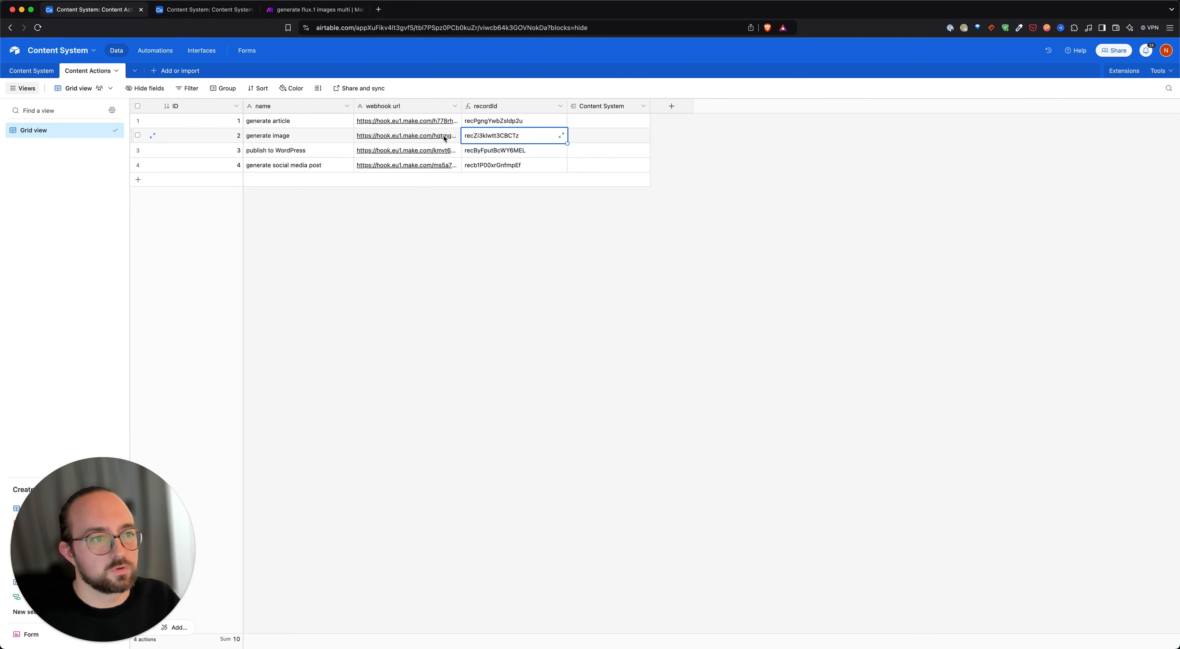
Compare the generate image record's webhook url with the address in the Webhooks module of the Make scenario
left_click(411, 135)
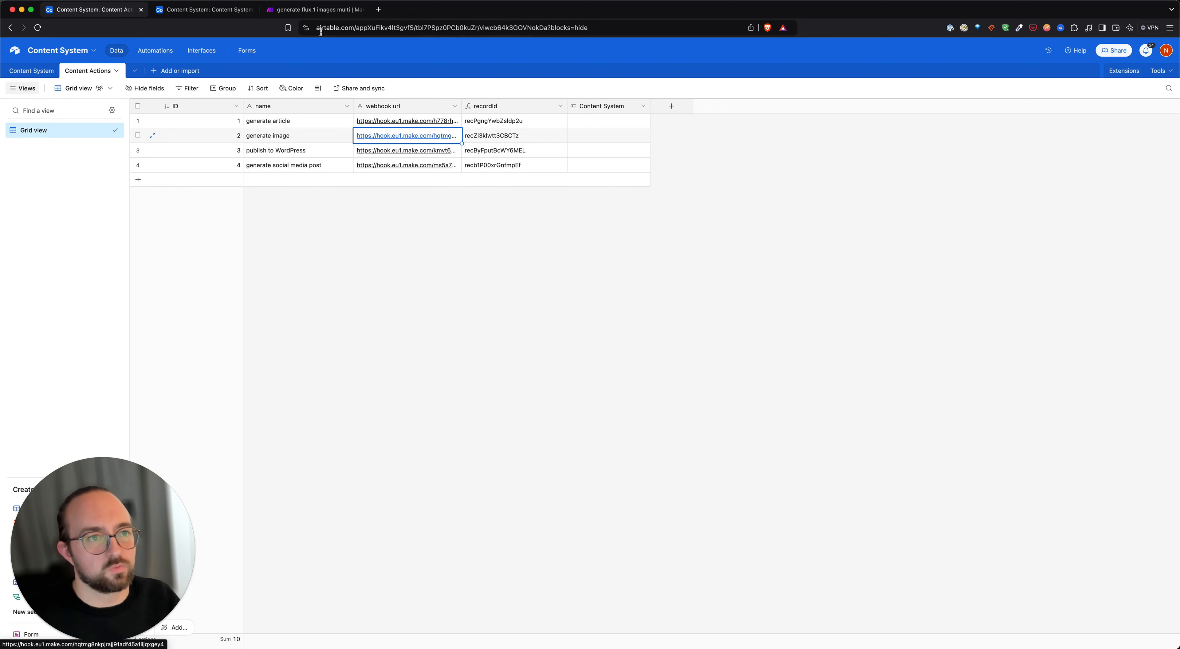
left_click(315, 9)
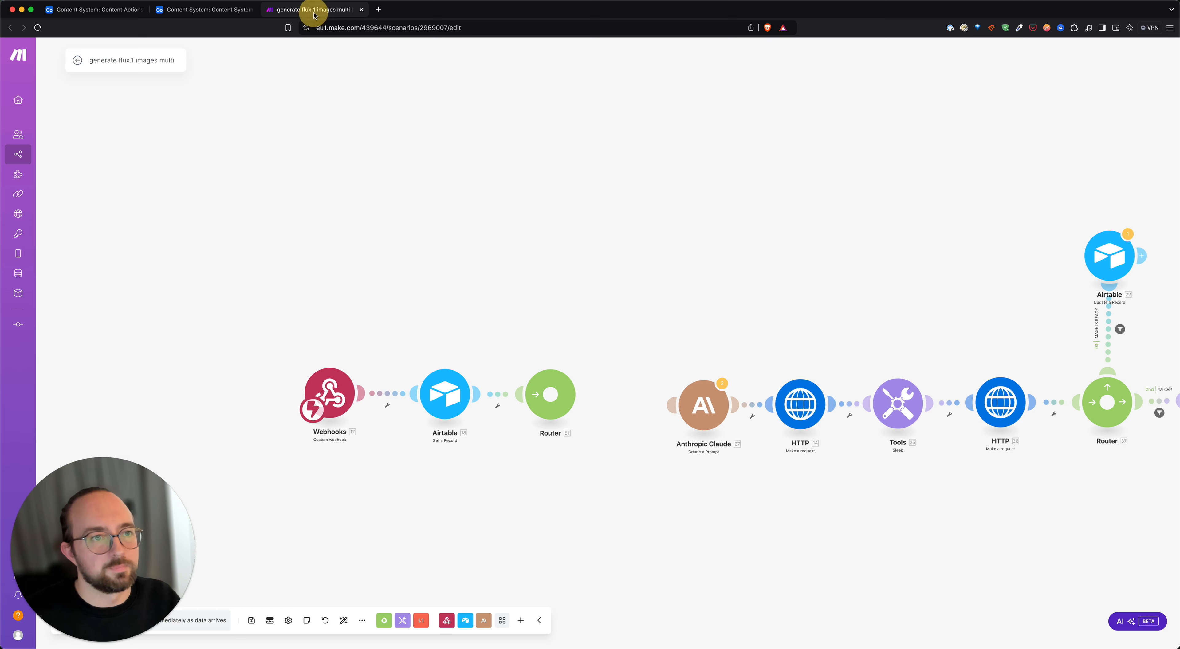
left_click(338, 395)
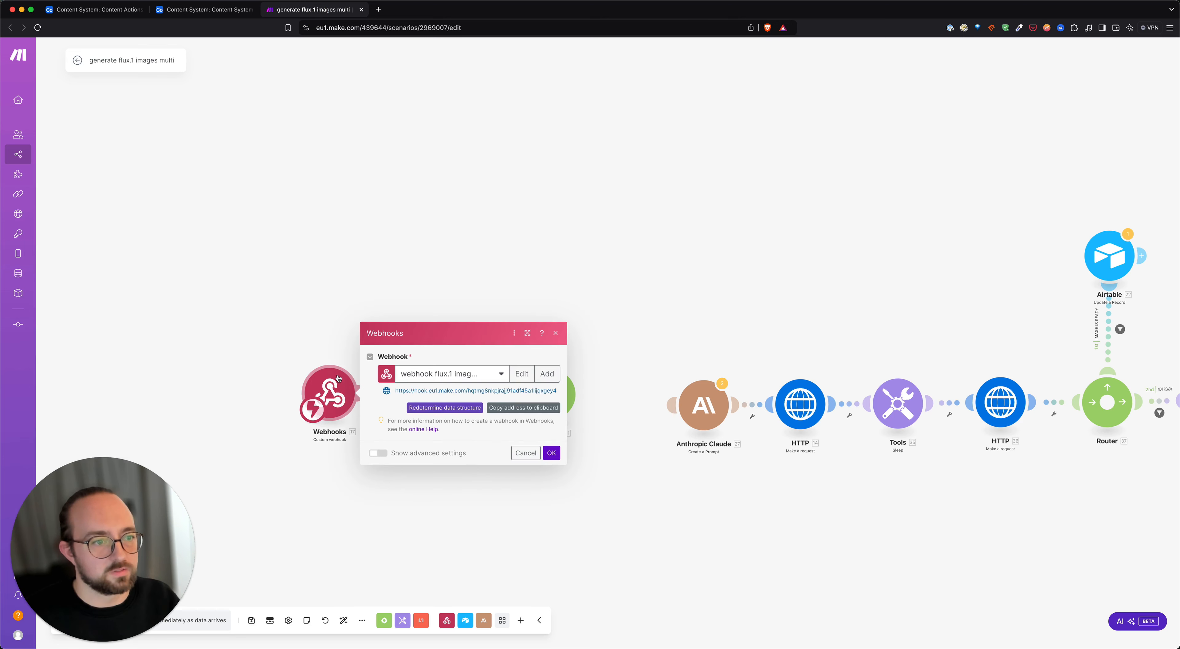
left_click(418, 170)
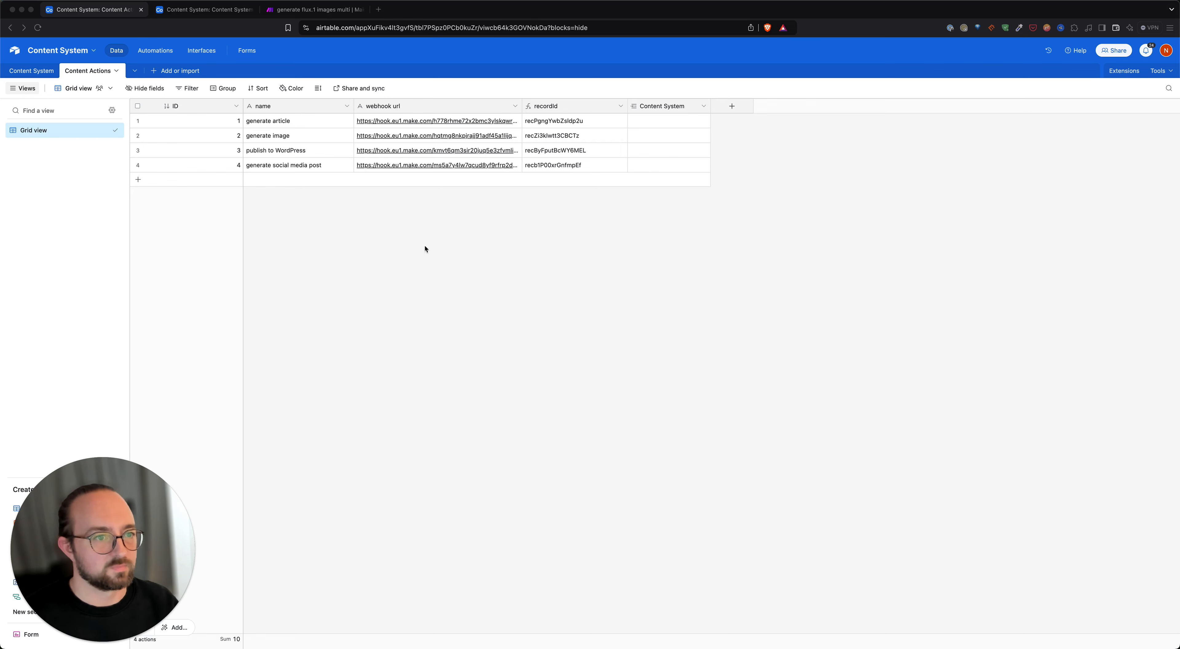
left_click(541, 251)
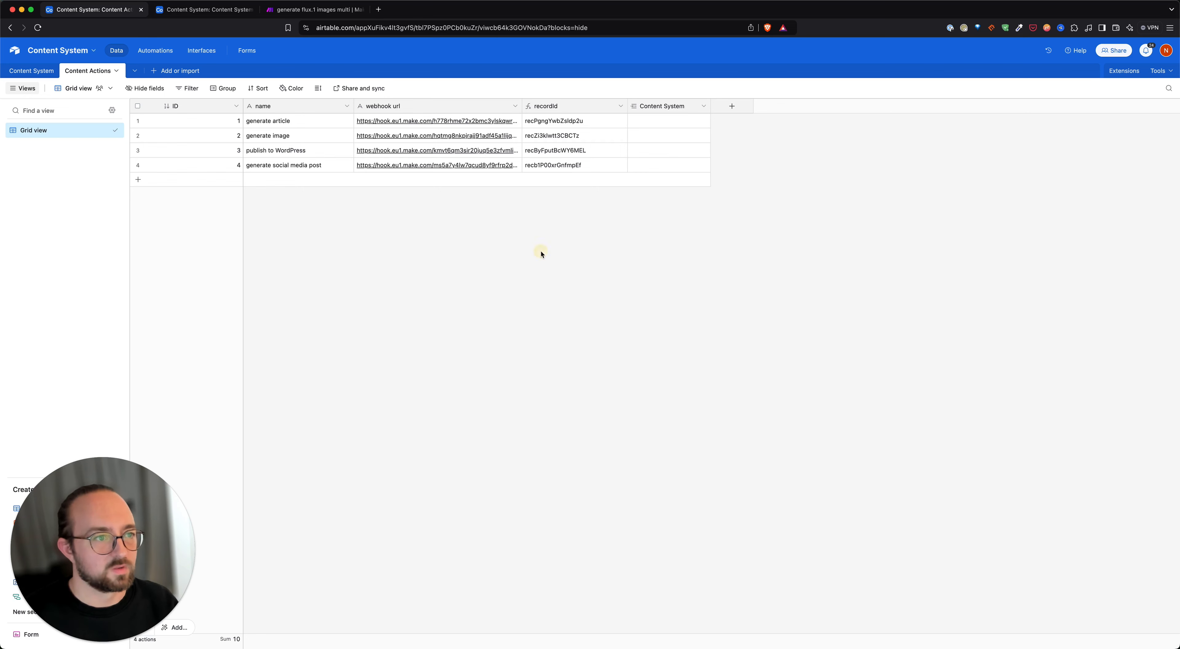
Check the category values of the blog article and Facebook post records in the Content System table
left_click(41, 73)
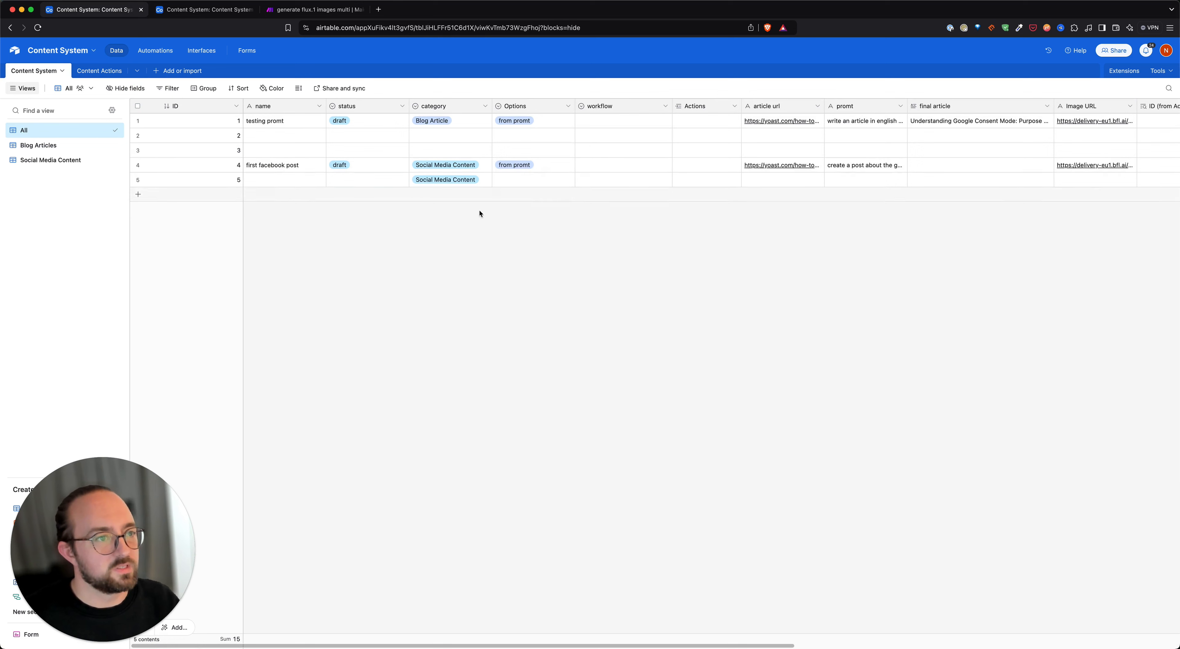
left_click(488, 224)
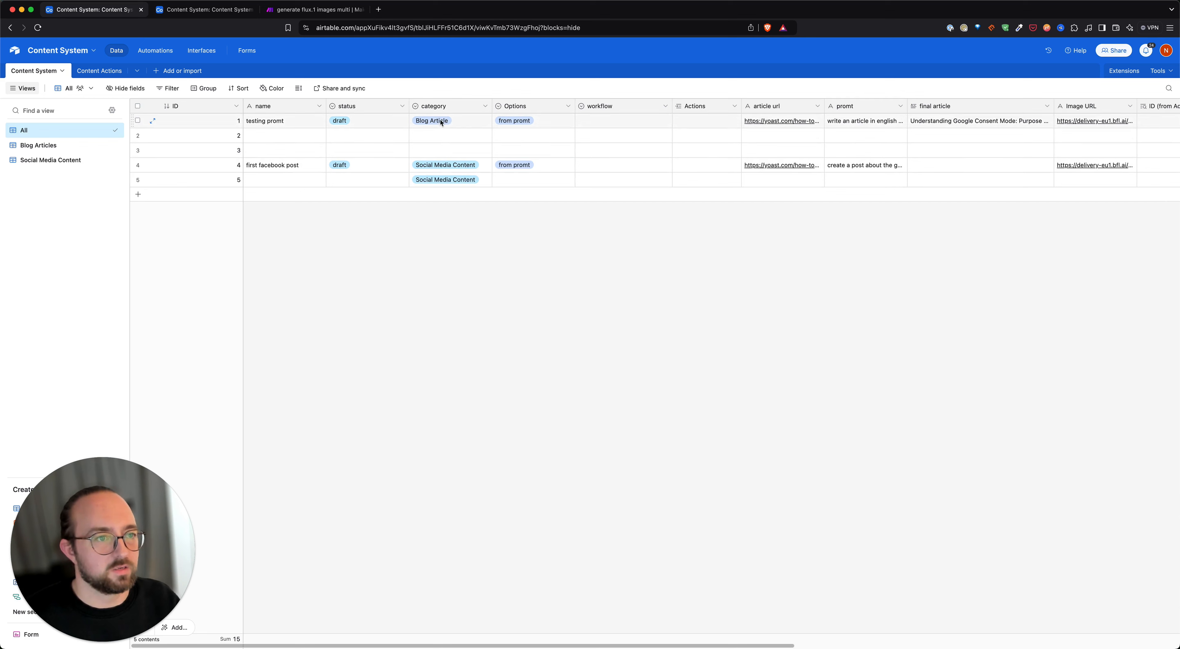
left_click(438, 167)
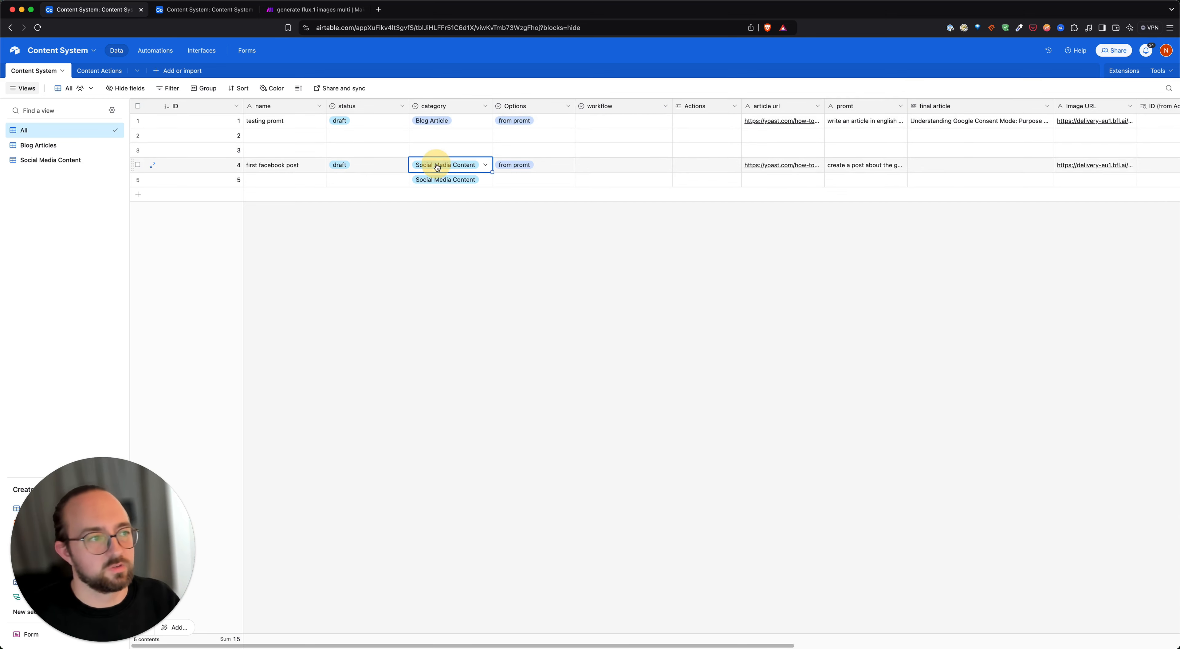
left_click(578, 164)
type("e")
key("Escape")
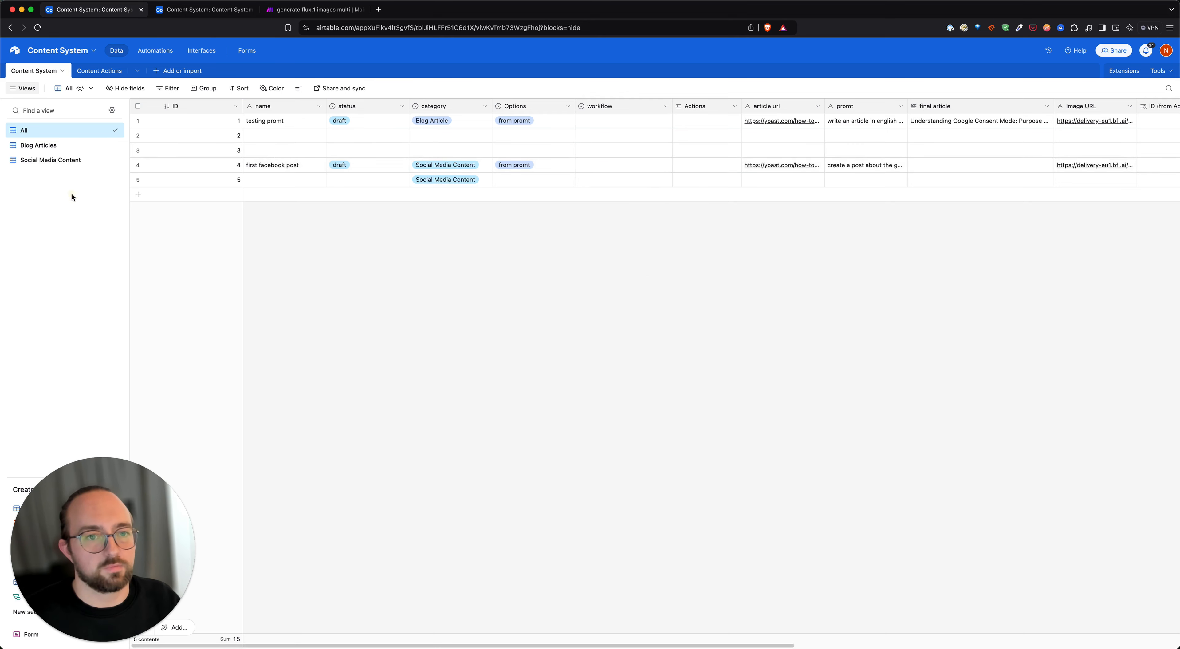
Check which Social Media Platform options are available for the first facebook post record in the Social Media Content view
left_click(69, 161)
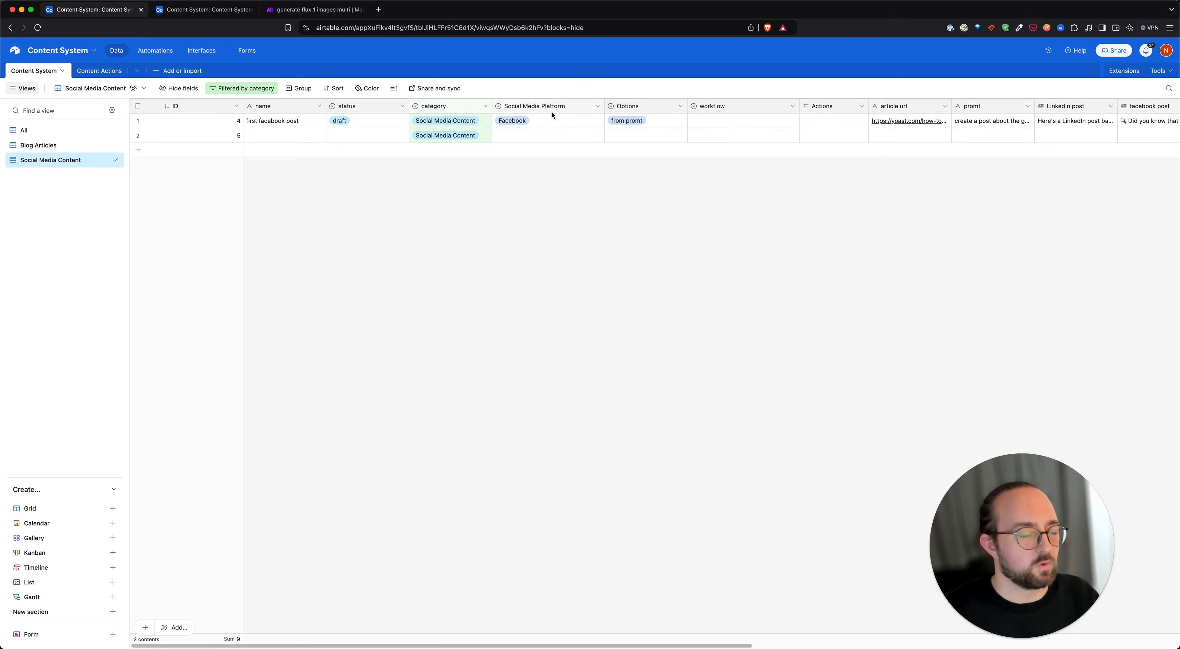
left_click(50, 133)
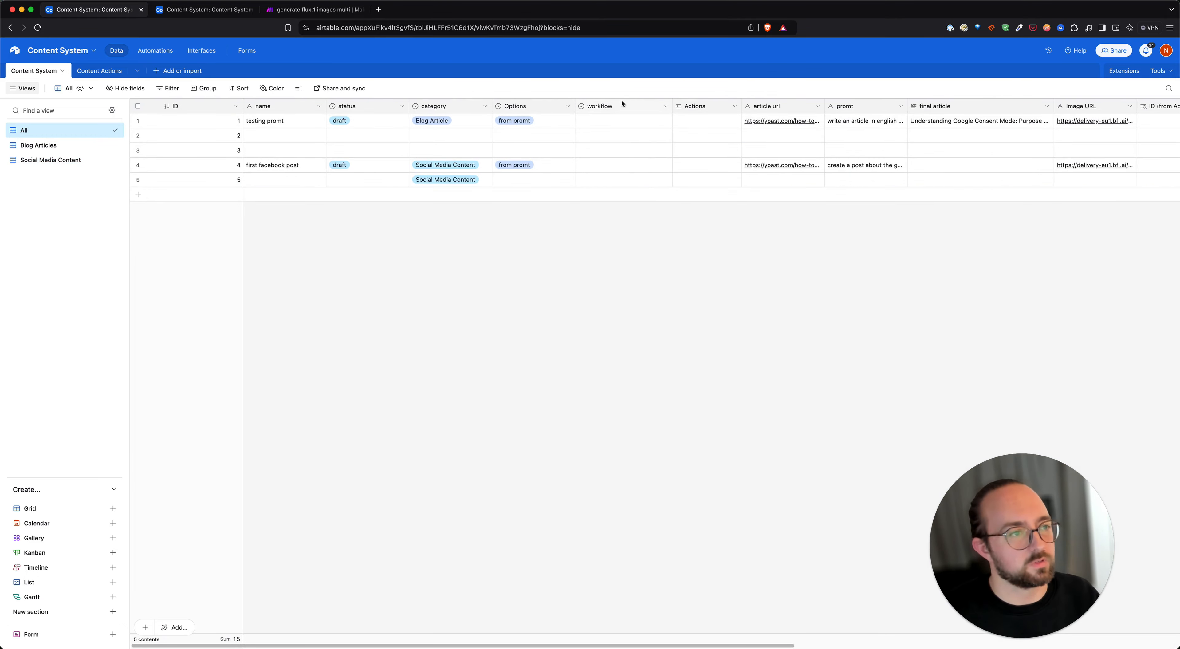
left_click(49, 160)
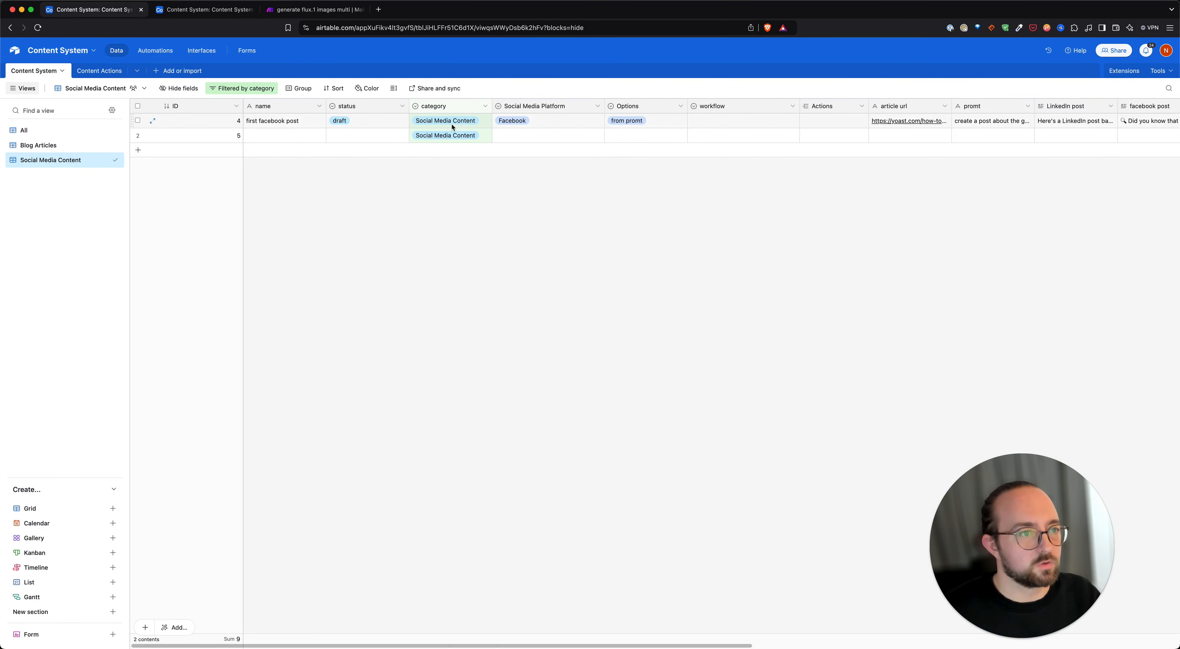
left_click(535, 121)
left_click(597, 120)
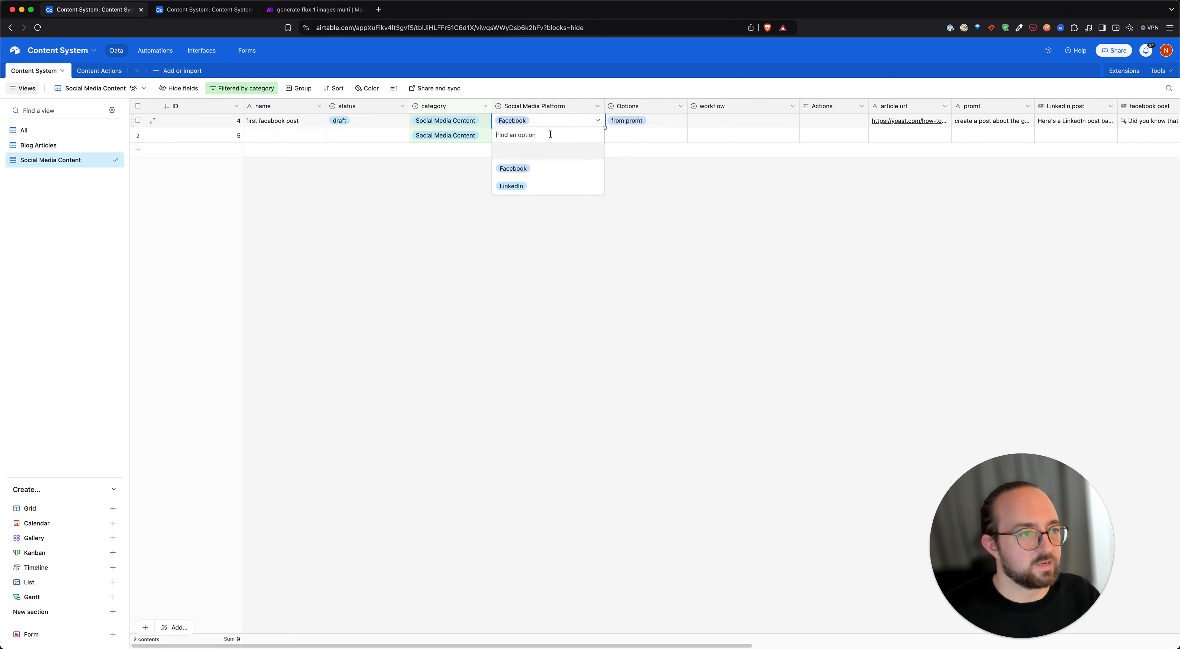
left_click(678, 197)
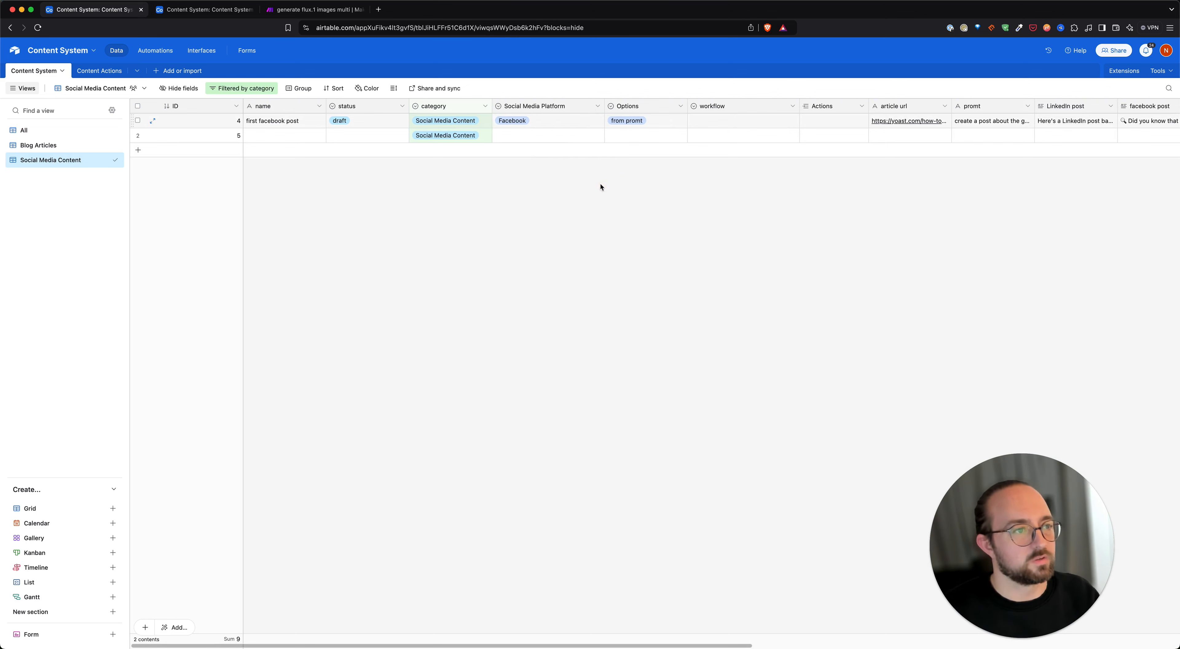
left_click(544, 122)
left_click(311, 59)
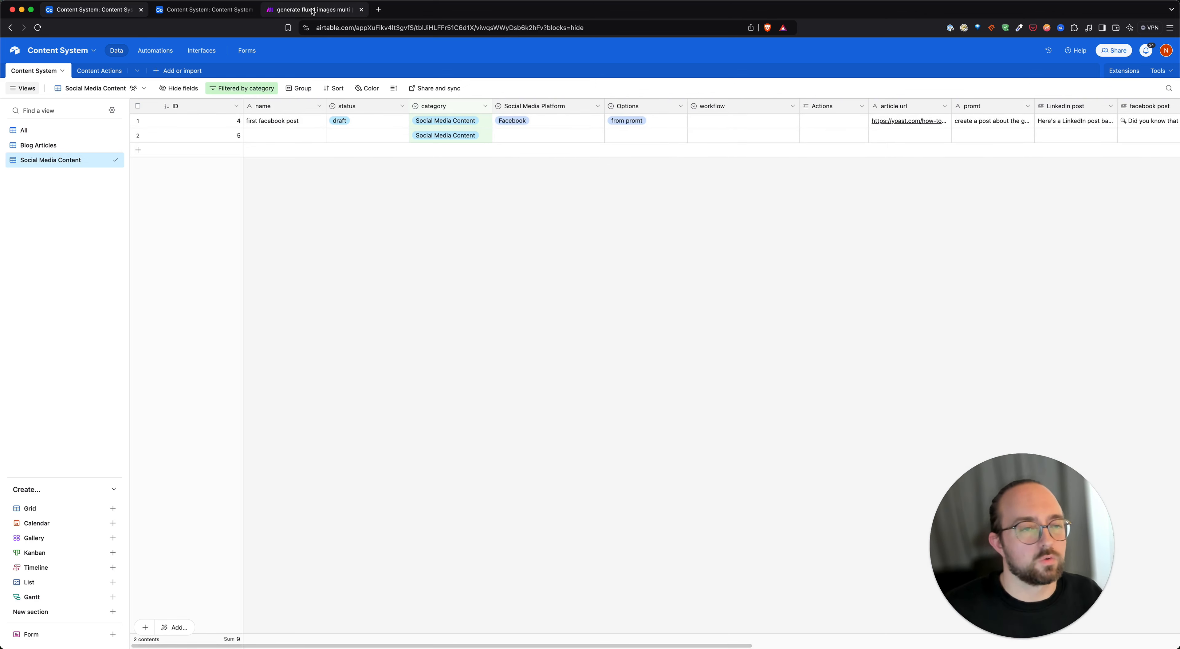
Switch to the Make scenario and delete the Router that follows the Airtable Get a Record module
left_click(312, 11)
left_click(440, 178)
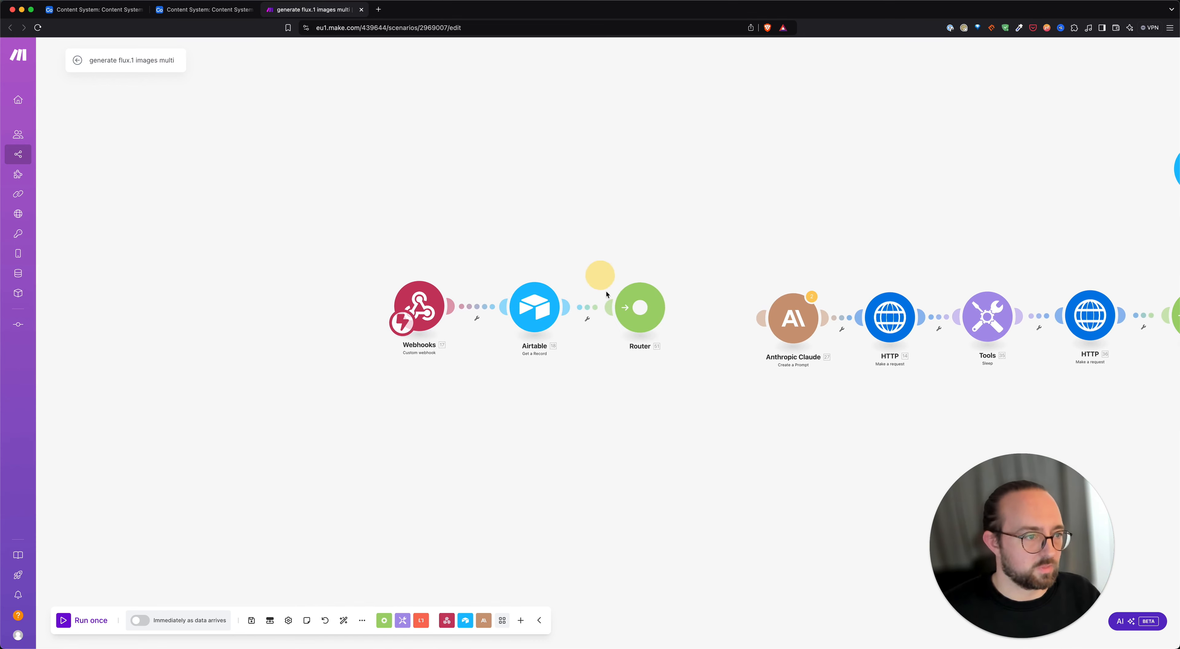
right_click(664, 315)
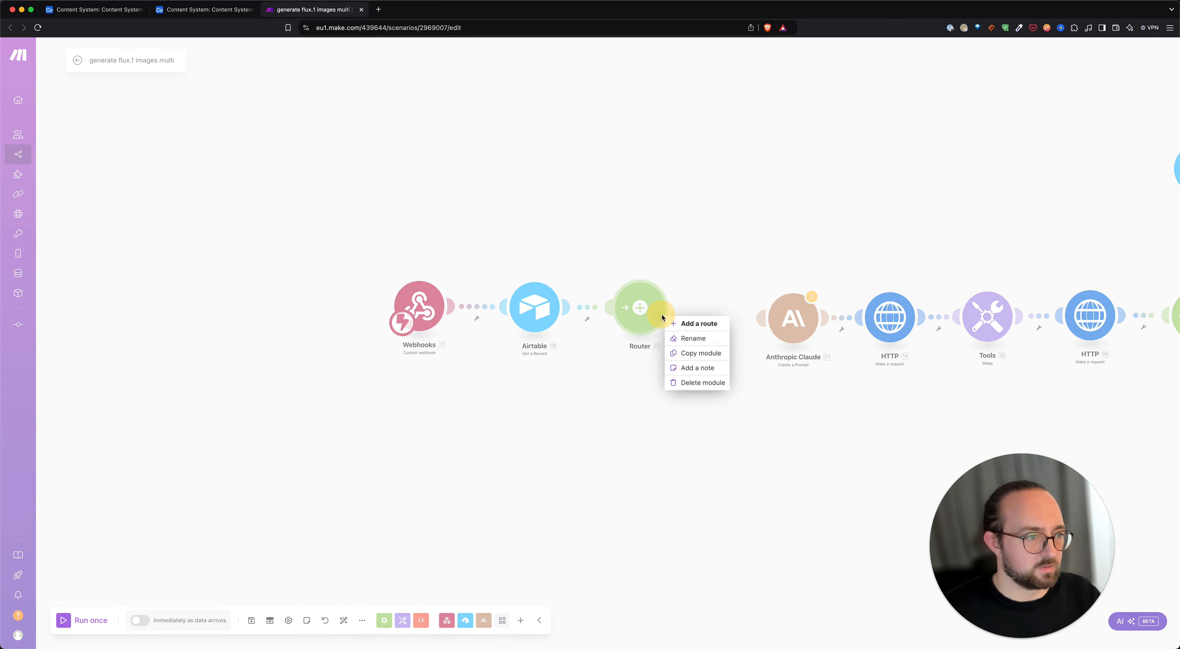
left_click(703, 383)
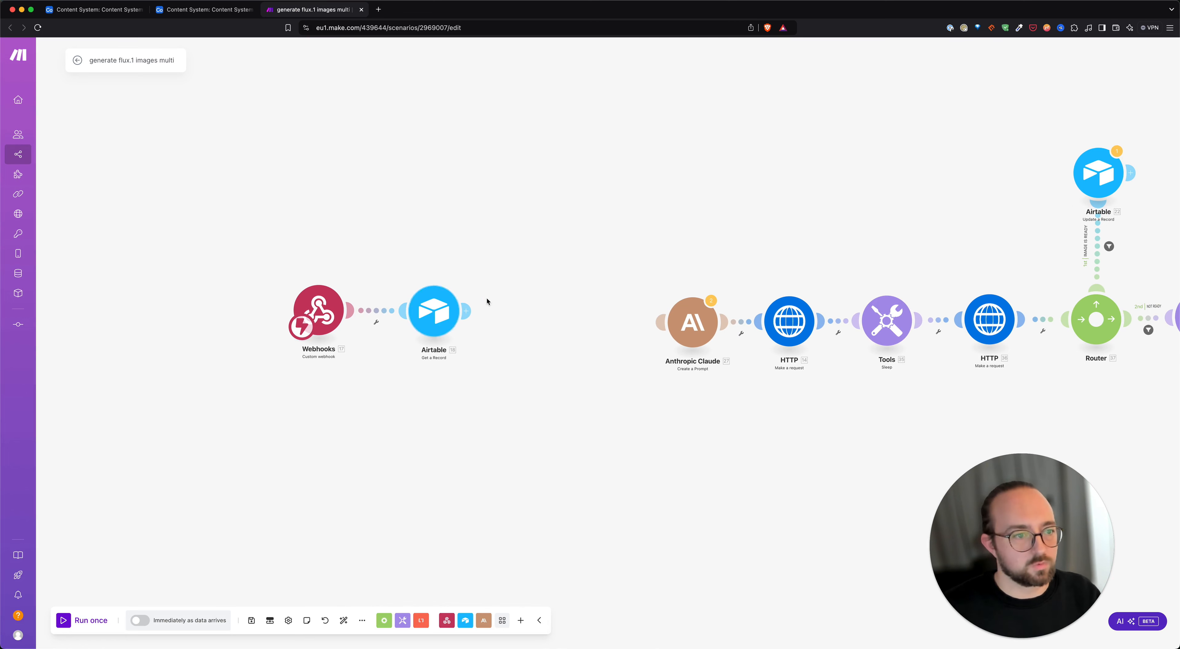
Add a new Router after the Airtable Get a Record module and move its first empty module above it
left_click(466, 311)
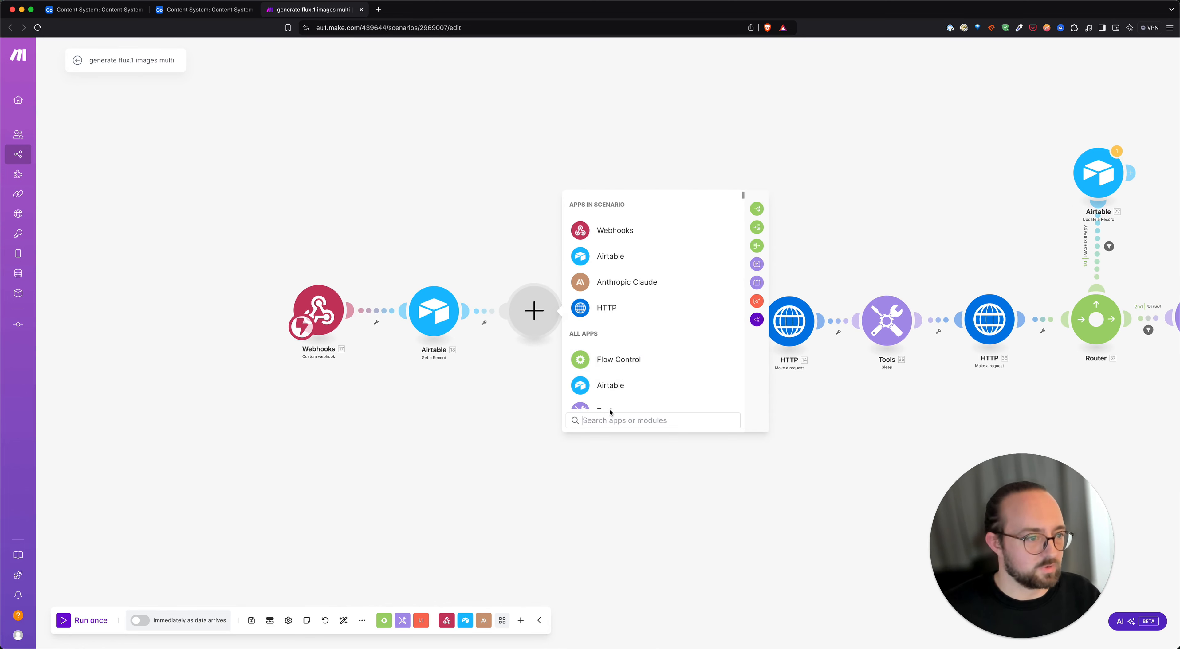
type("router")
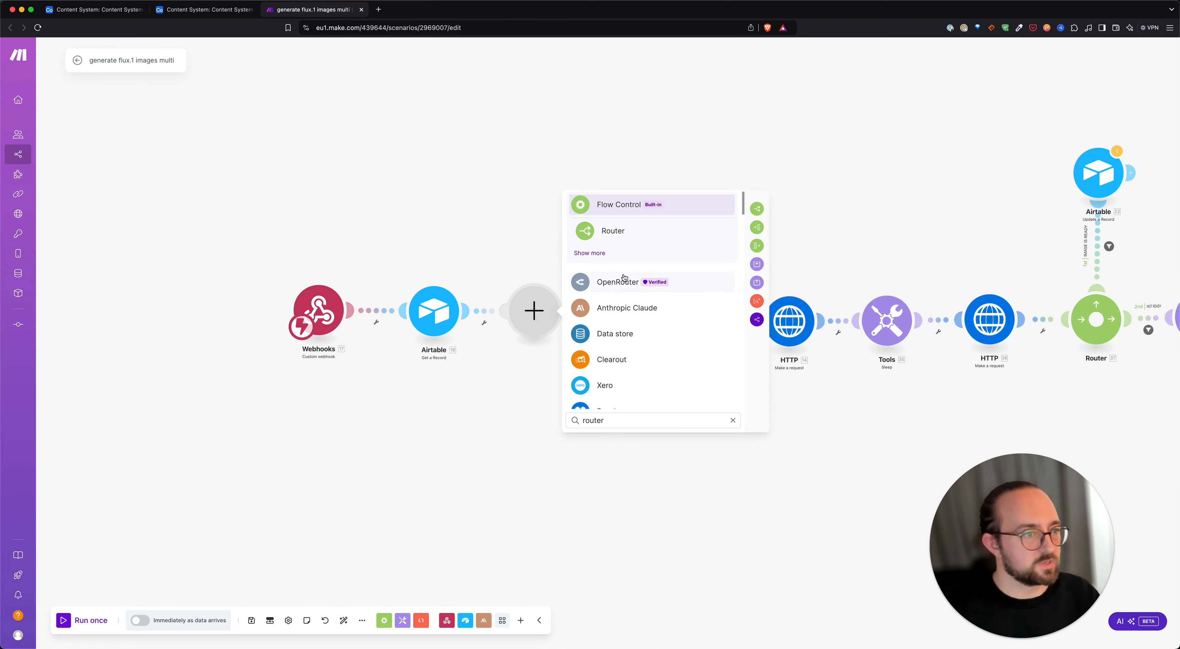
left_click(629, 224)
left_click_drag(631, 257, 556, 178)
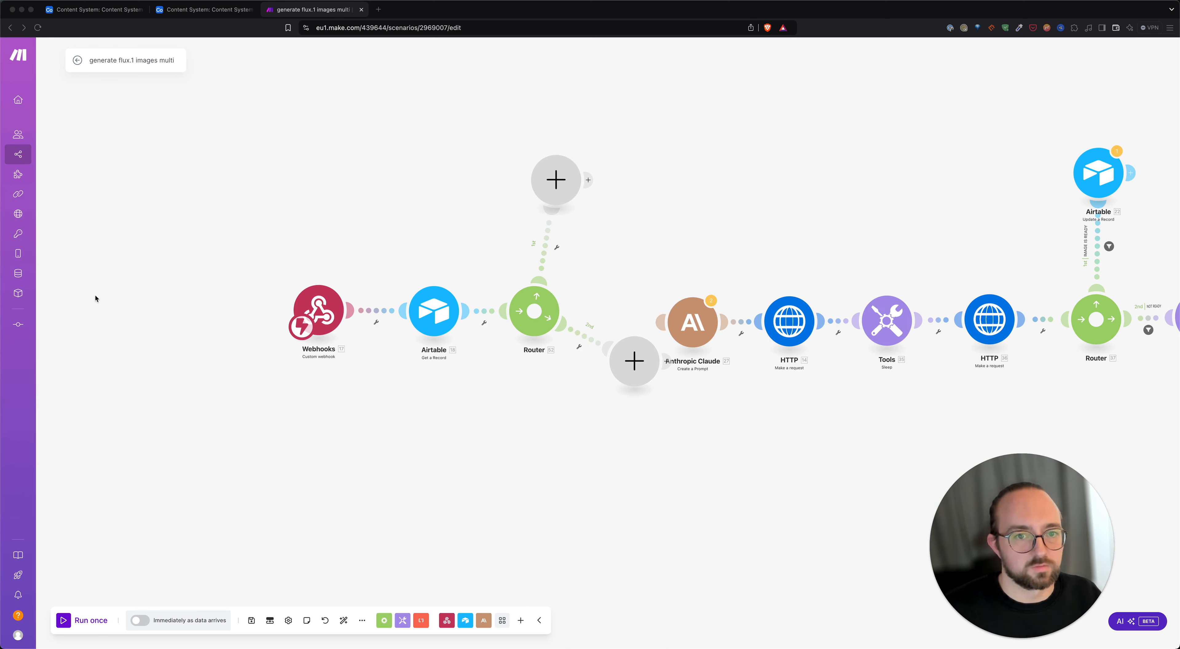
mouse_move(536, 227)
left_mouse_down()
mouse_move(510, 238)
mouse_move(528, 227)
left_mouse_up()
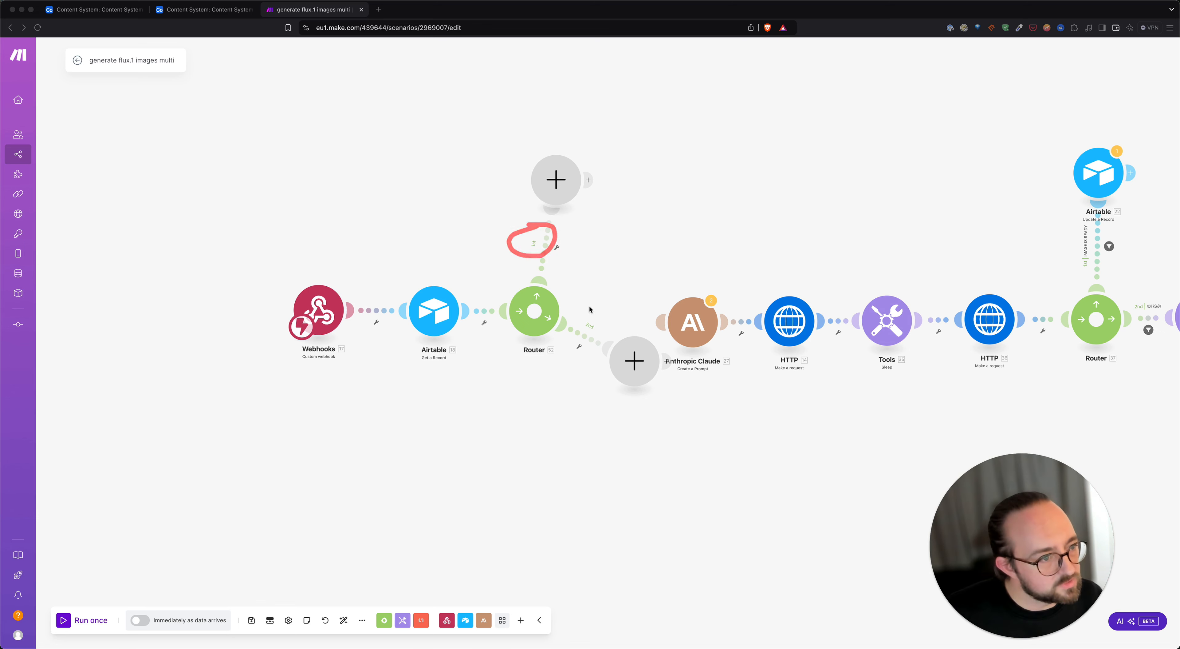
mouse_move(584, 313)
left_mouse_down()
mouse_move(568, 335)
mouse_move(601, 304)
left_mouse_up()
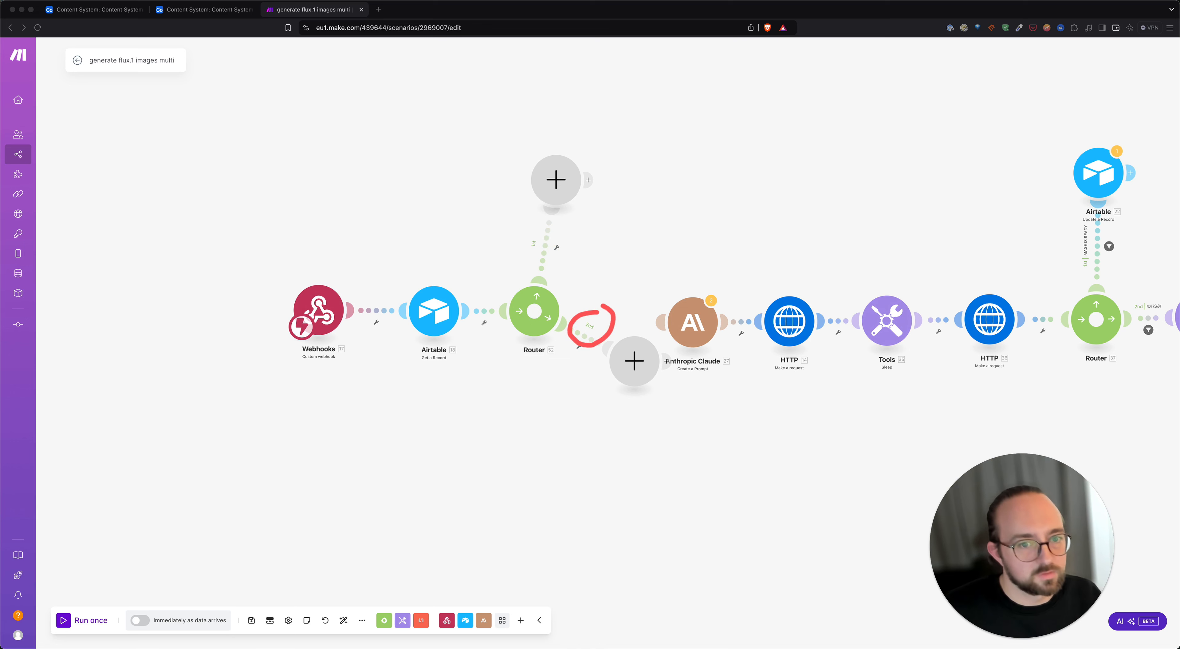
Add a third route to the Router and arrange the three empty modules in a row above it
left_click(530, 321)
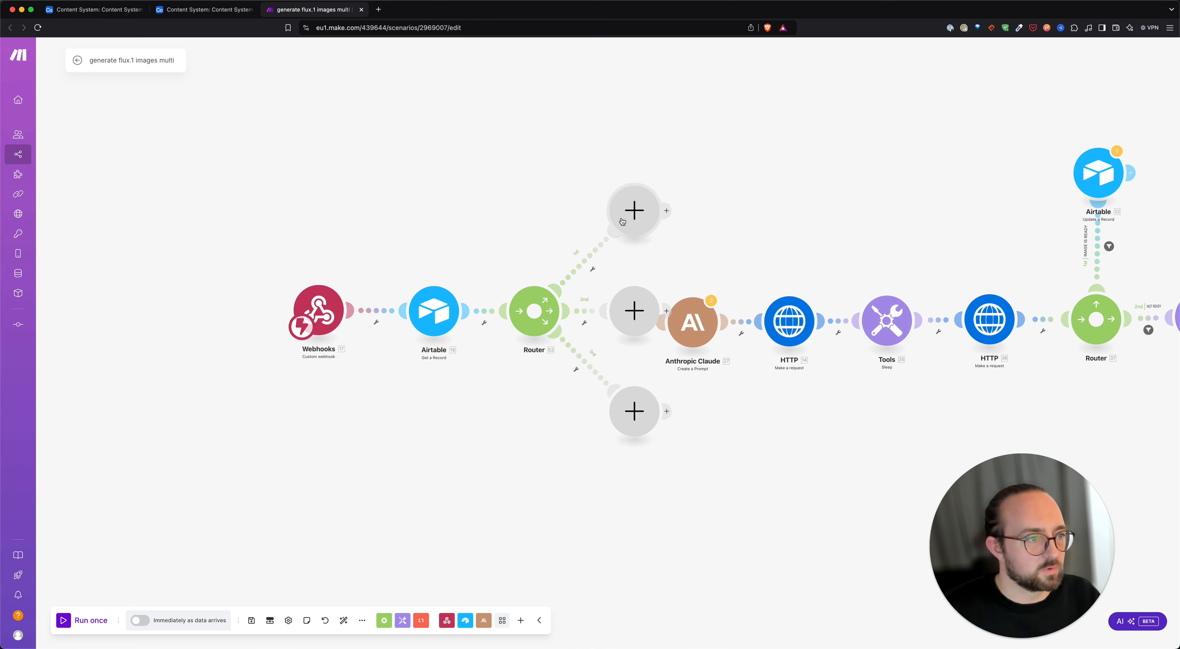
left_click_drag(622, 222, 474, 202)
left_click_drag(639, 316, 588, 186)
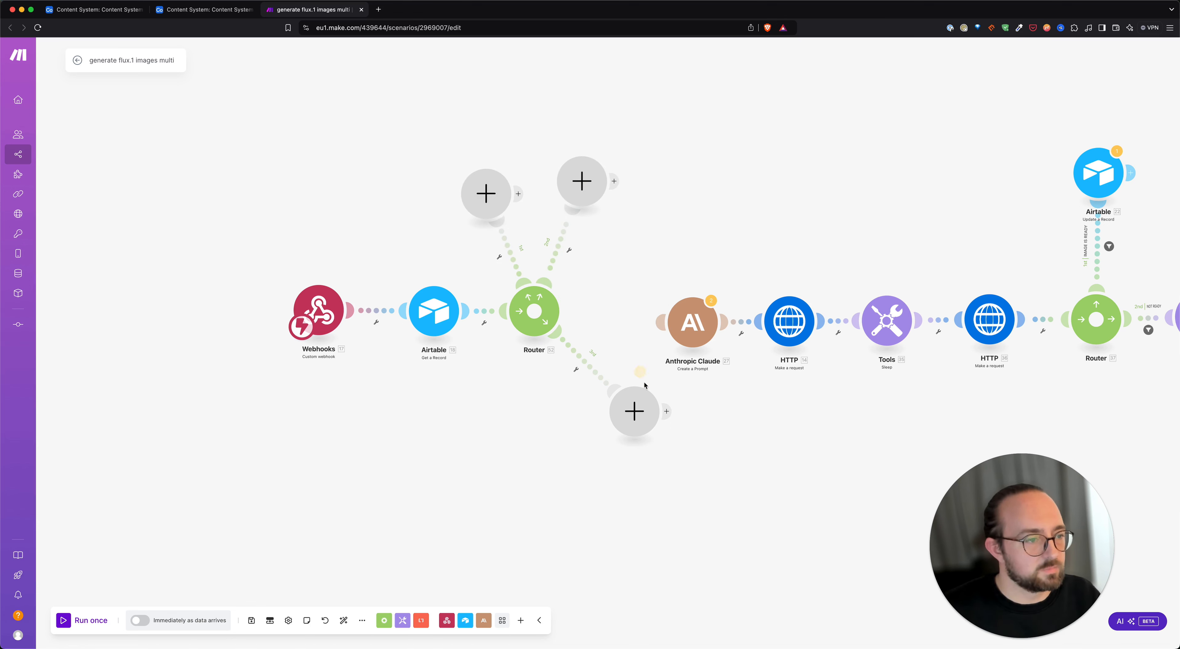
left_click_drag(642, 389, 682, 163)
scroll(517, 408, "right", 5)
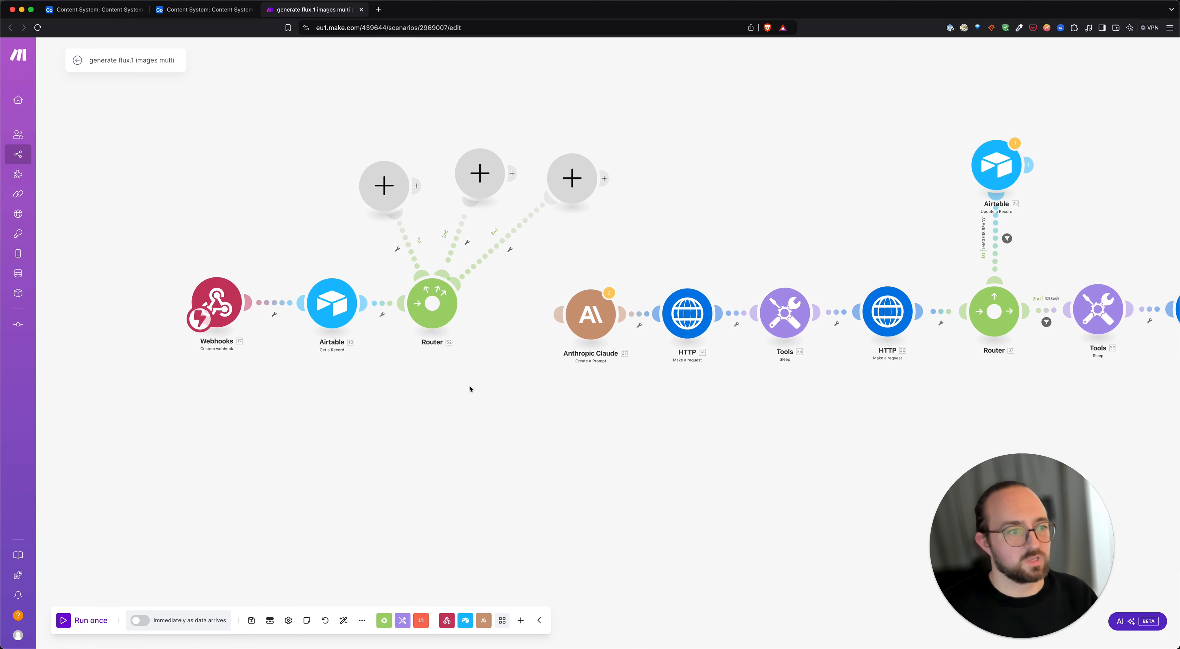
left_click_drag(470, 386, 464, 382)
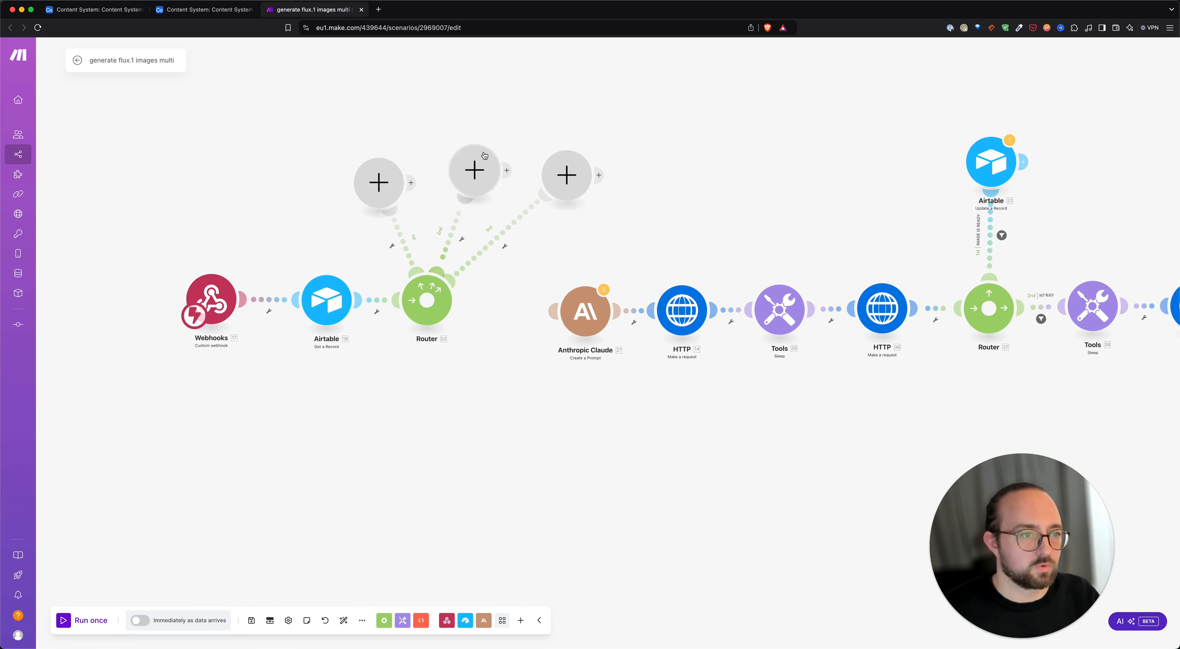
left_click(432, 302)
left_click(489, 214)
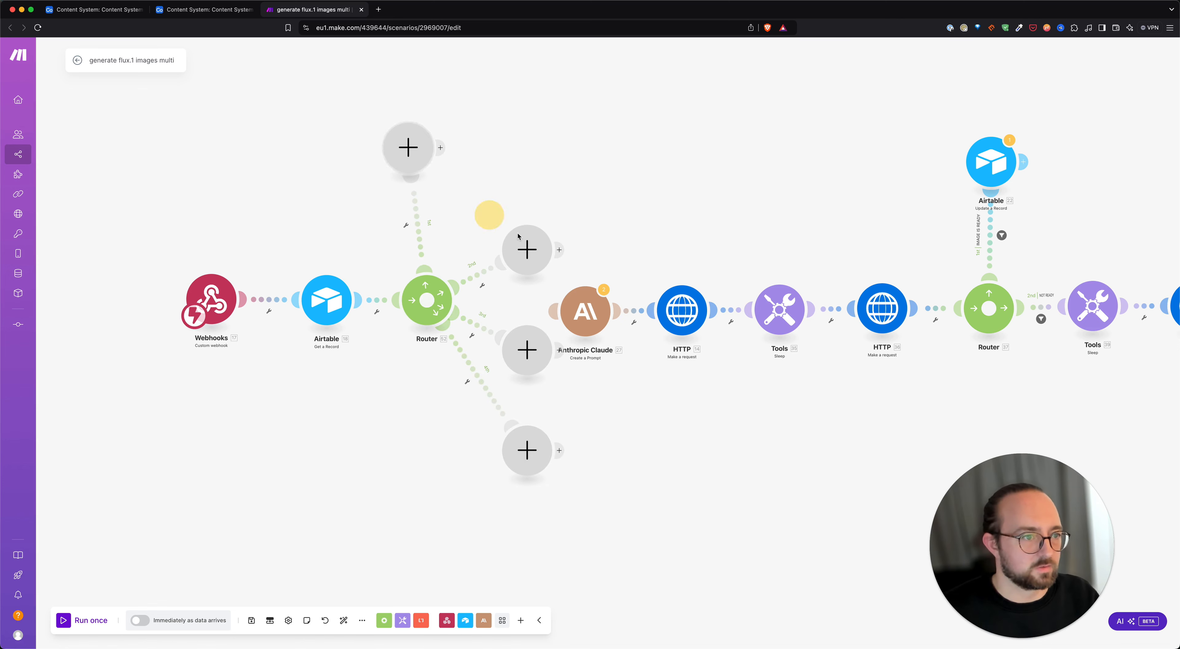
scroll(540, 275, "down", 5)
left_click(544, 304)
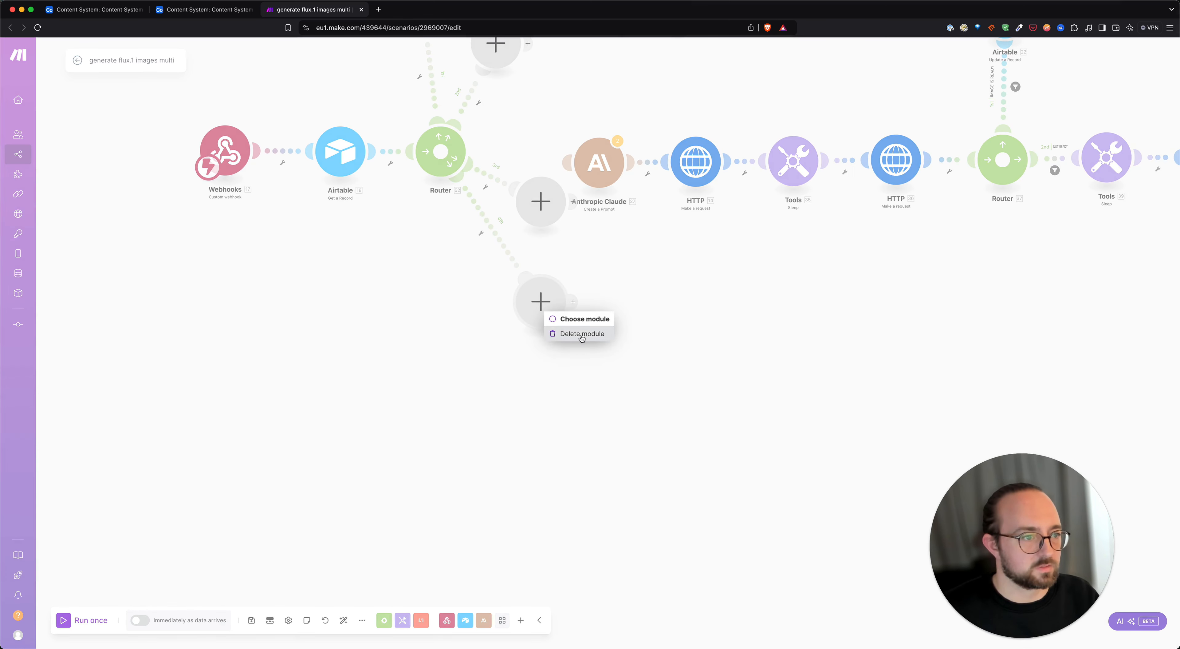
left_click(582, 338)
left_click_drag(547, 211, 569, 107)
left_click_drag(516, 317, 490, 424)
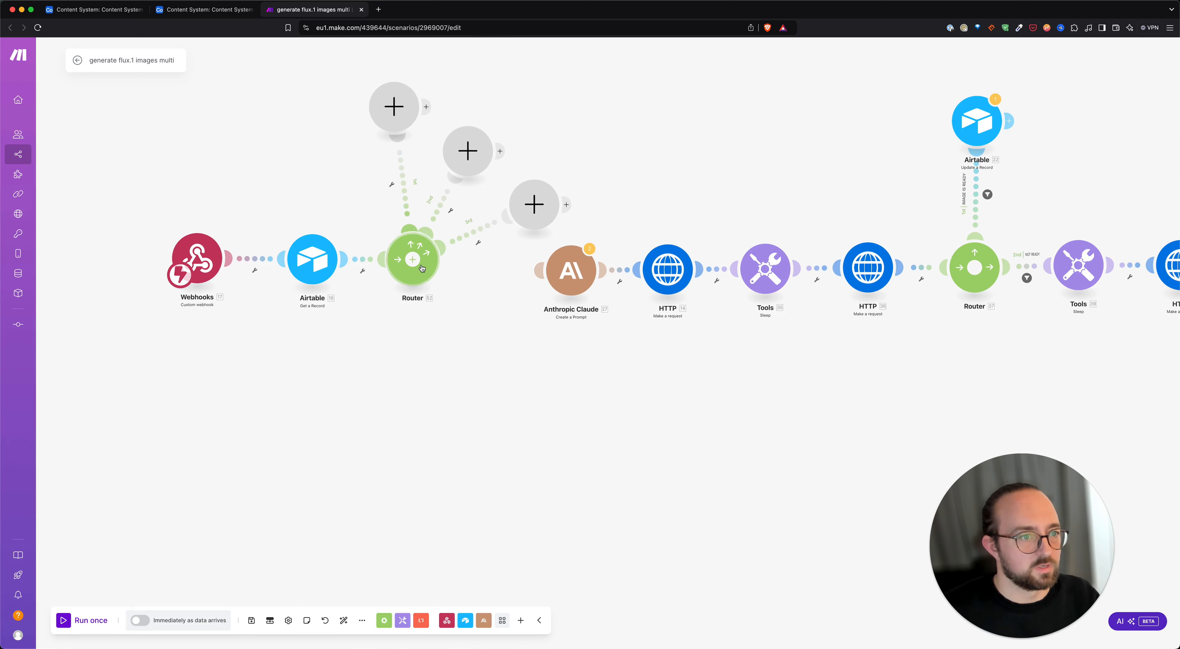
left_click_drag(539, 270, 413, 260)
left_click_drag(475, 377, 524, 432)
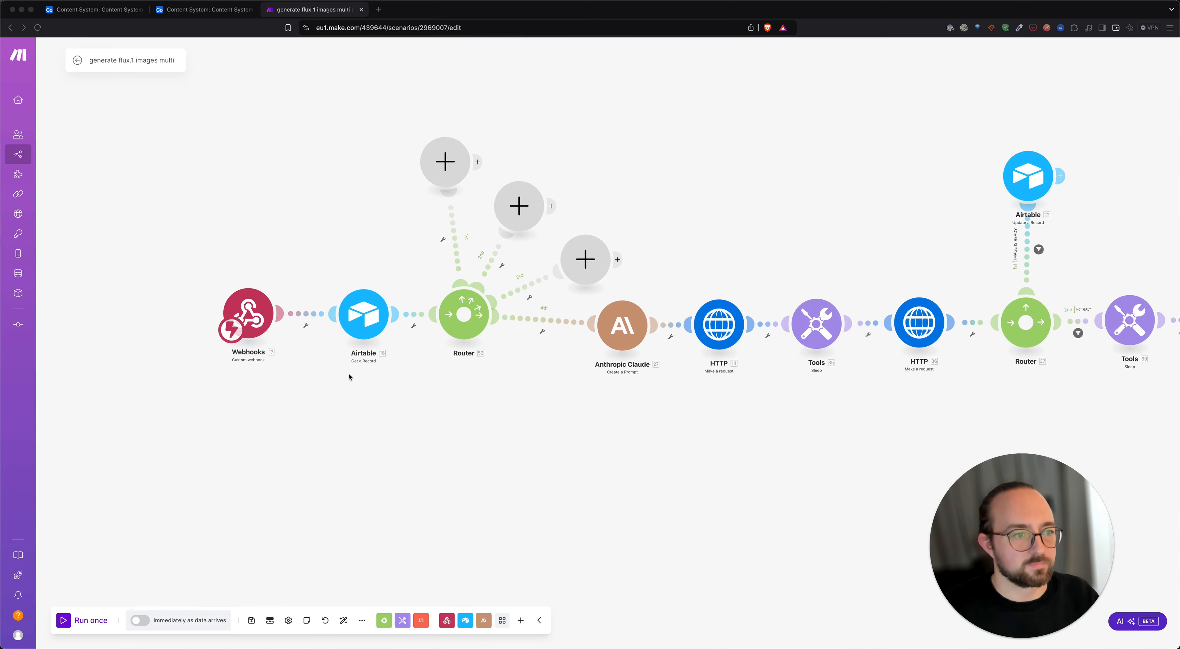
right_click(551, 335)
left_click(567, 337)
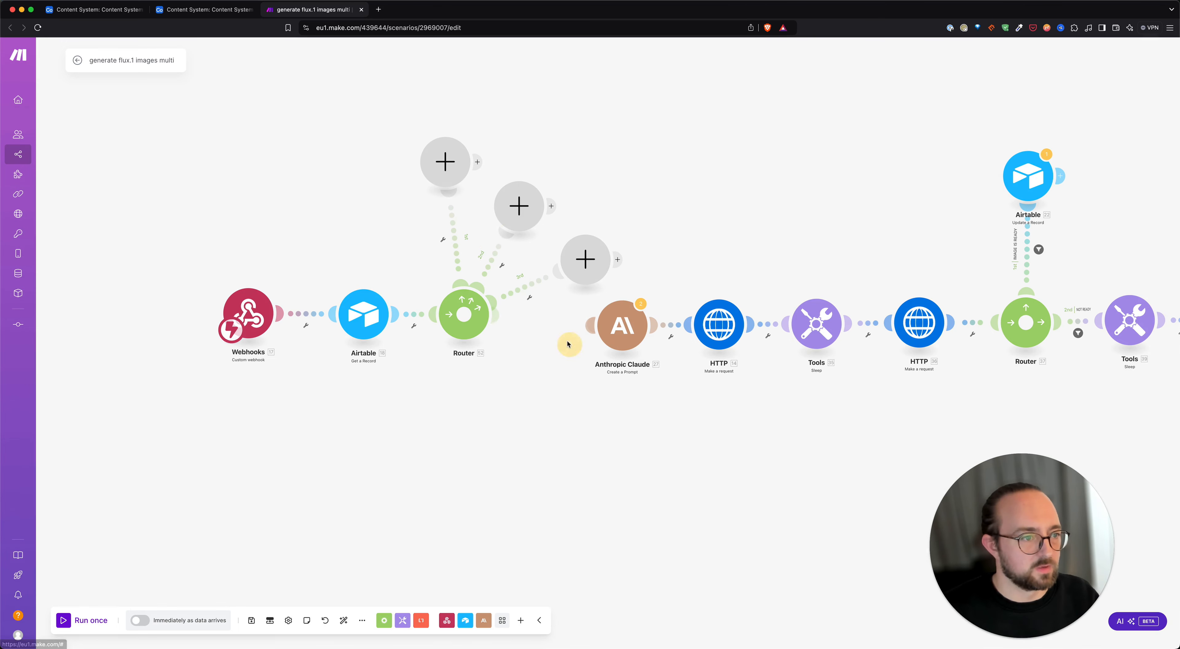
Spread the Router's three empty route modules out in an evenly spaced row above it
left_click_drag(453, 159, 421, 180)
left_click_drag(519, 206, 482, 159)
left_click_drag(585, 259, 570, 181)
left_click_drag(409, 182, 397, 159)
left_click_drag(476, 160, 507, 159)
left_click_drag(570, 181, 624, 173)
left_click_drag(525, 163, 509, 170)
left_click_drag(485, 106, 513, 131)
left_click_drag(425, 183, 426, 193)
Insert a Tools Set variable module on the Router's first route and name the variable custom_promt
left_click(426, 193)
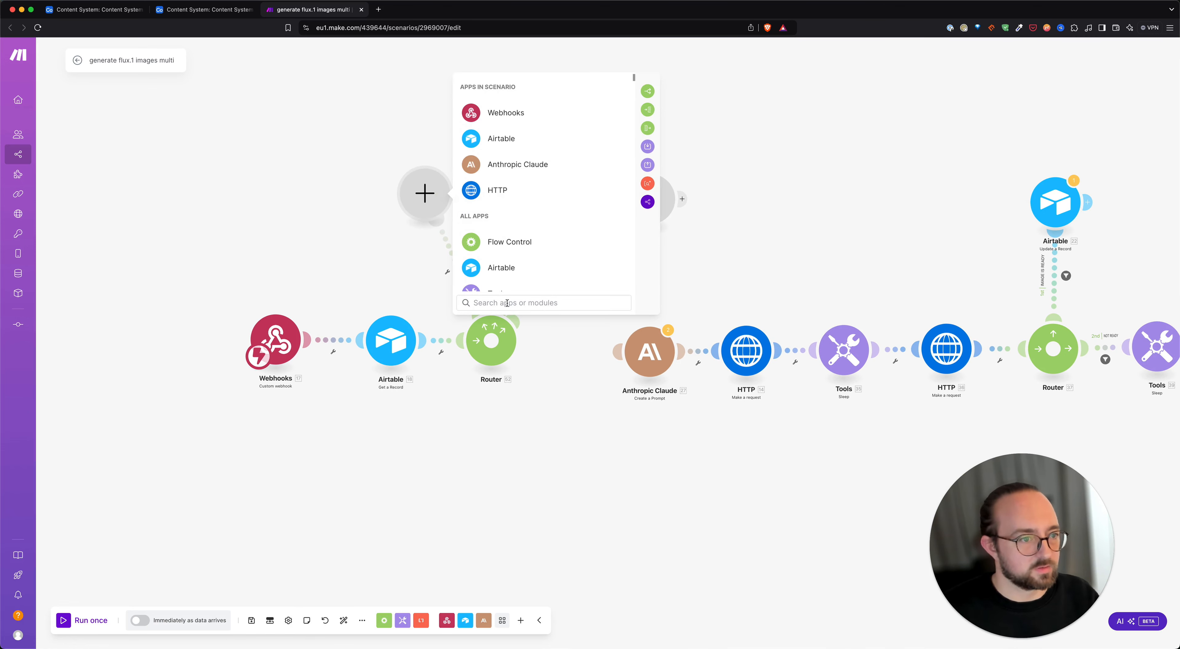
type("variable")
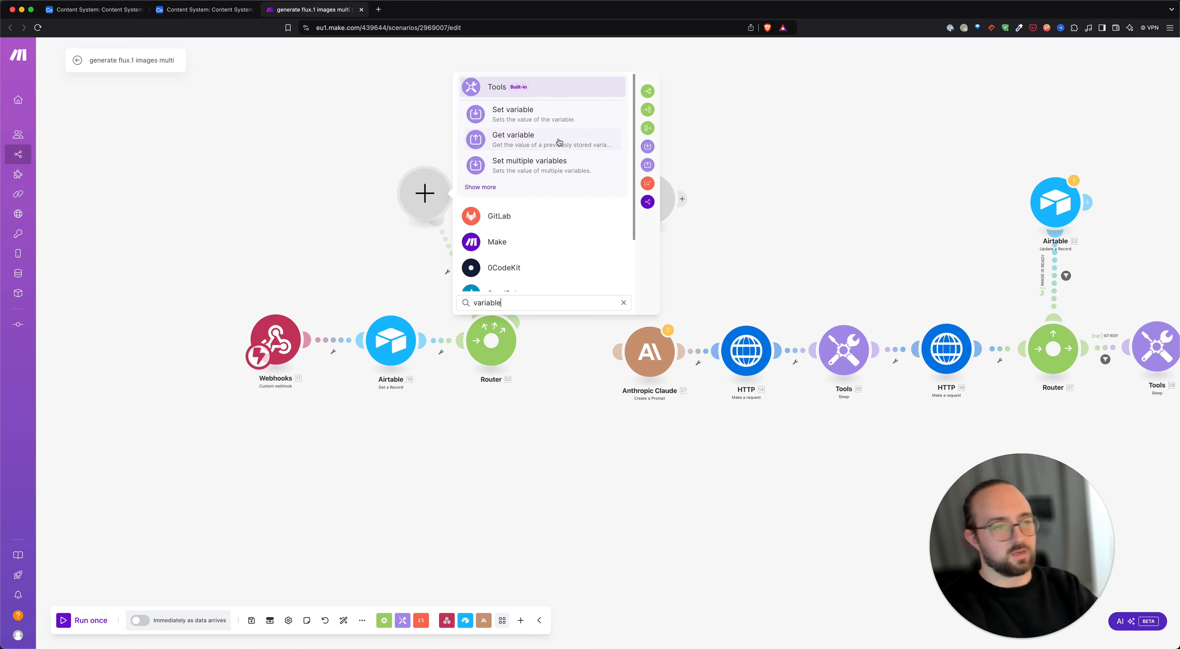
left_click(556, 115)
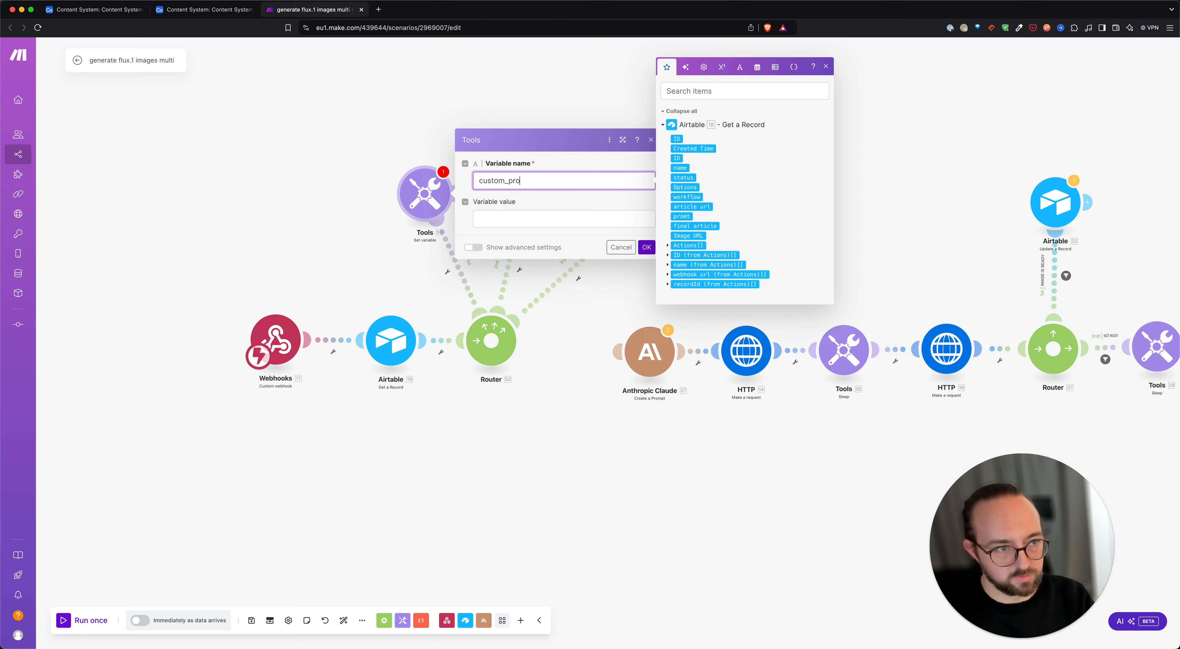
left_click(543, 219)
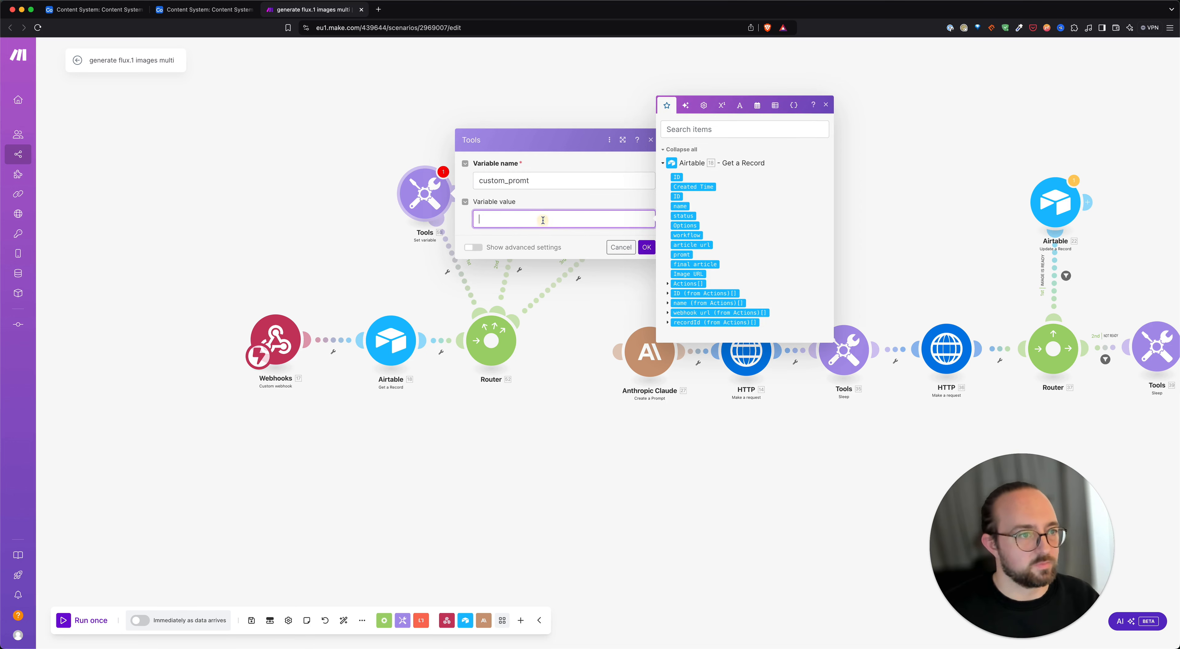
left_click(560, 175)
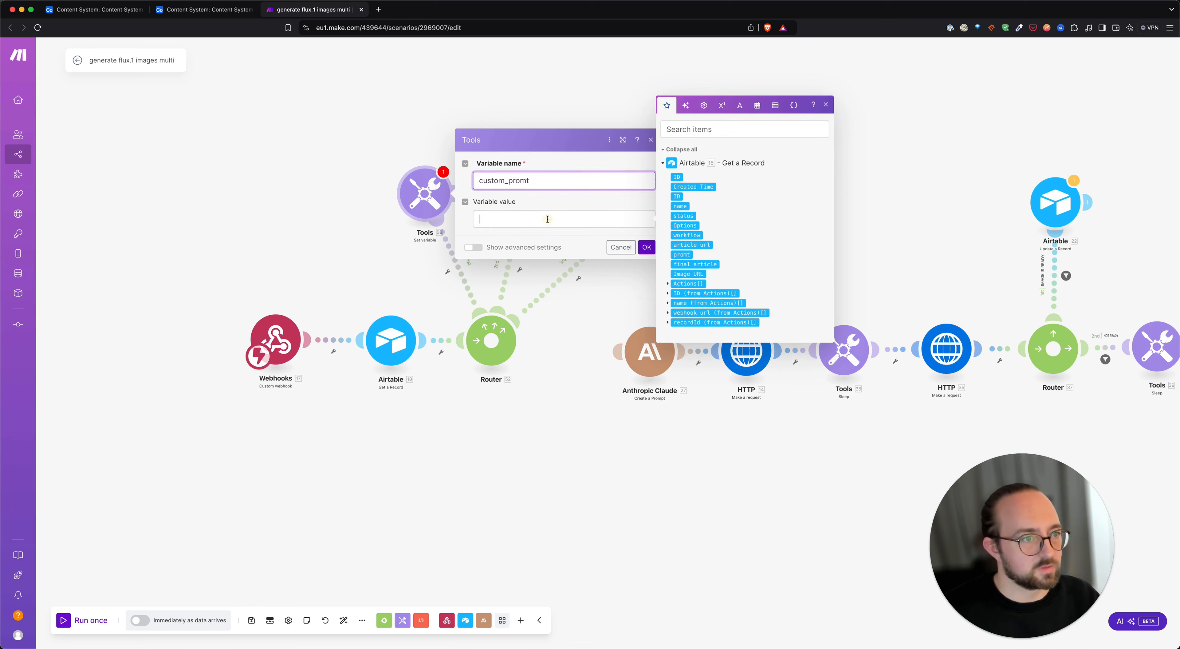
Fill the custom_promt variable value with the prepared flux.1 prompt for a 1200 × 630 Pixel Facebook post image
left_click(547, 222)
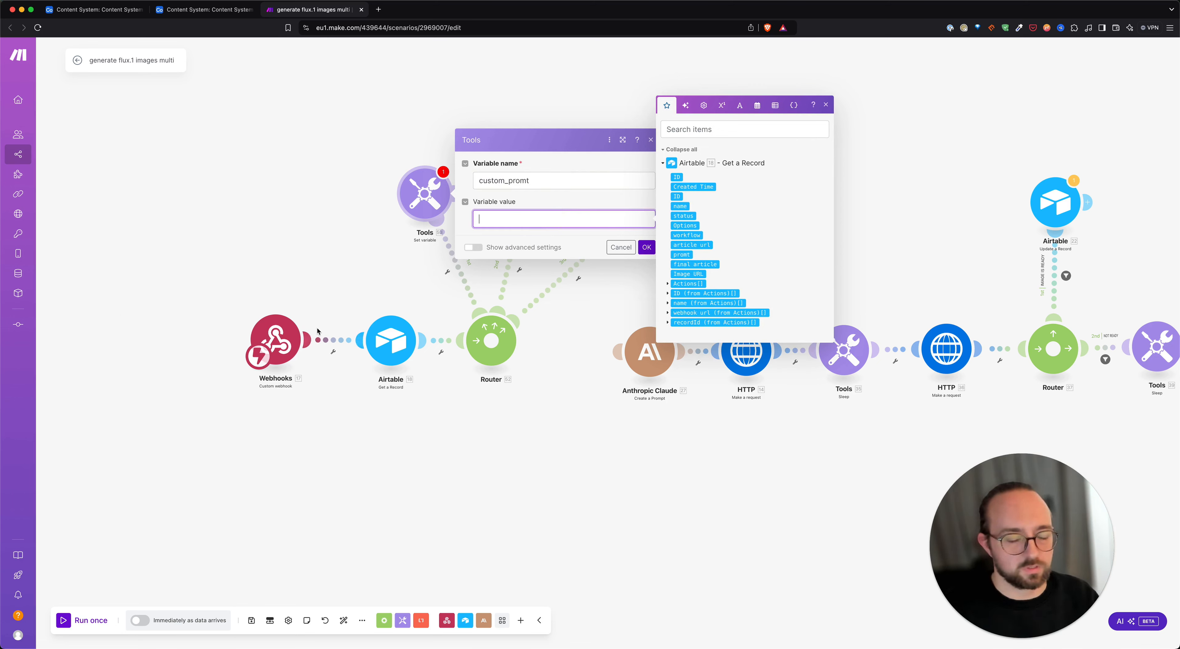
key("super+Tab")
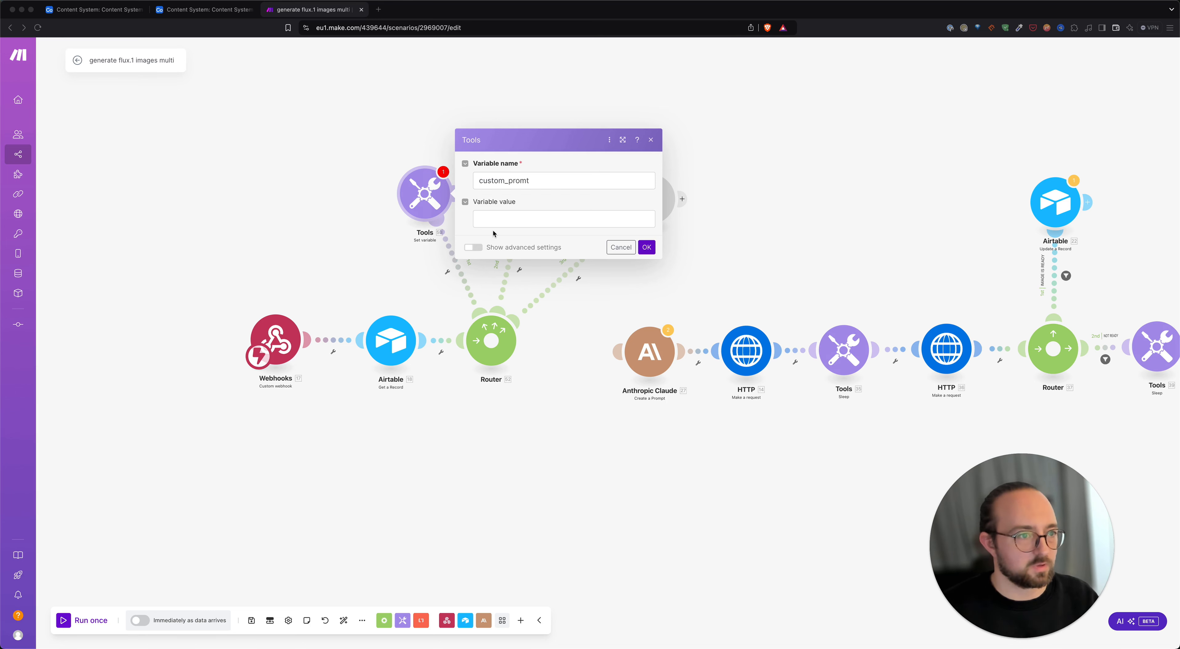
left_click(494, 219)
type("generate a prompt for flux.1 to make a Facebook image for a facebook post. Image size should be 1200 × 630 Pixel create professional business looking images. do not include text inside the image. do not write any text before the actual output, no intro, no outro, just output the result. do not include characters like: \"\"\"; output in a format that does not break anything when used as a parameter for a http call with make.com. do not include a space at the end. Facebook post: {{18.facebook post}}")
left_click(594, 272)
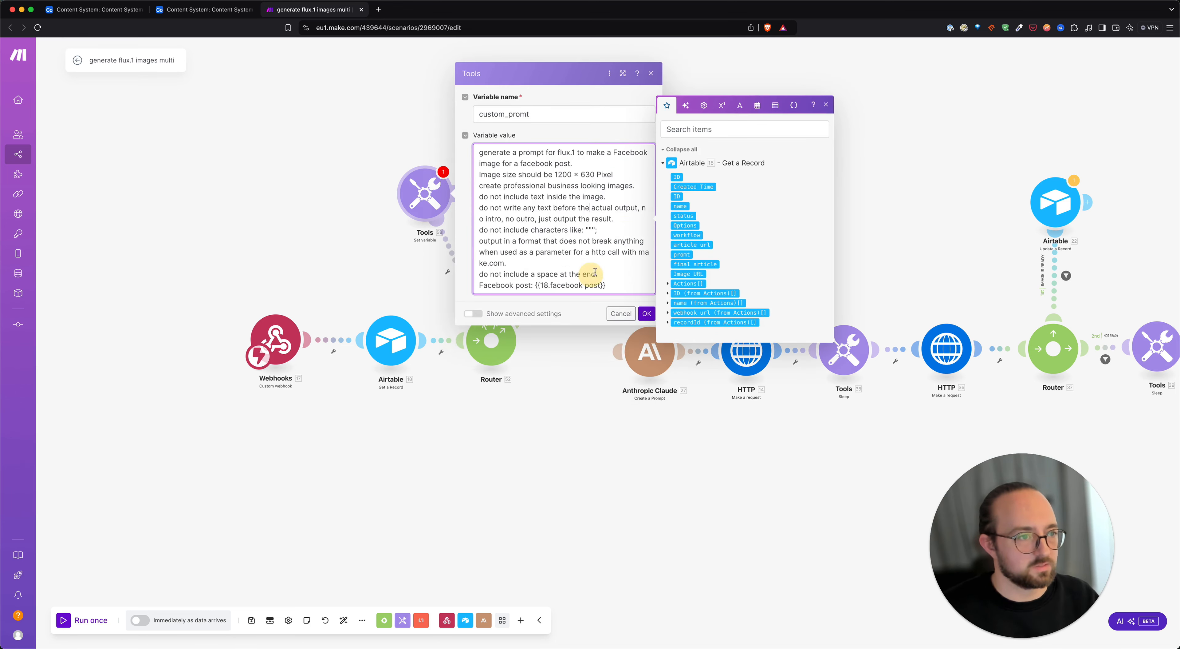
Remove the {{18.facebook post}} placeholder after "Facebook post:" in the custom_promt variable value and save the module
left_click_drag(556, 118, 437, 112)
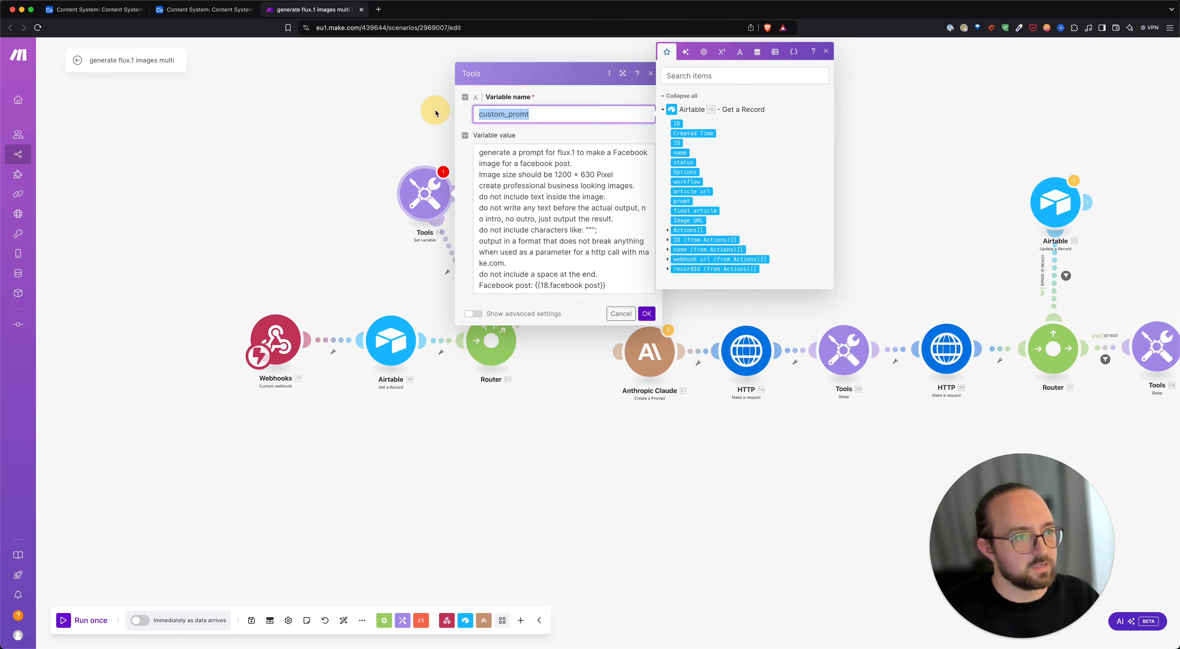
left_click(556, 114)
left_click_drag(556, 114, 450, 113)
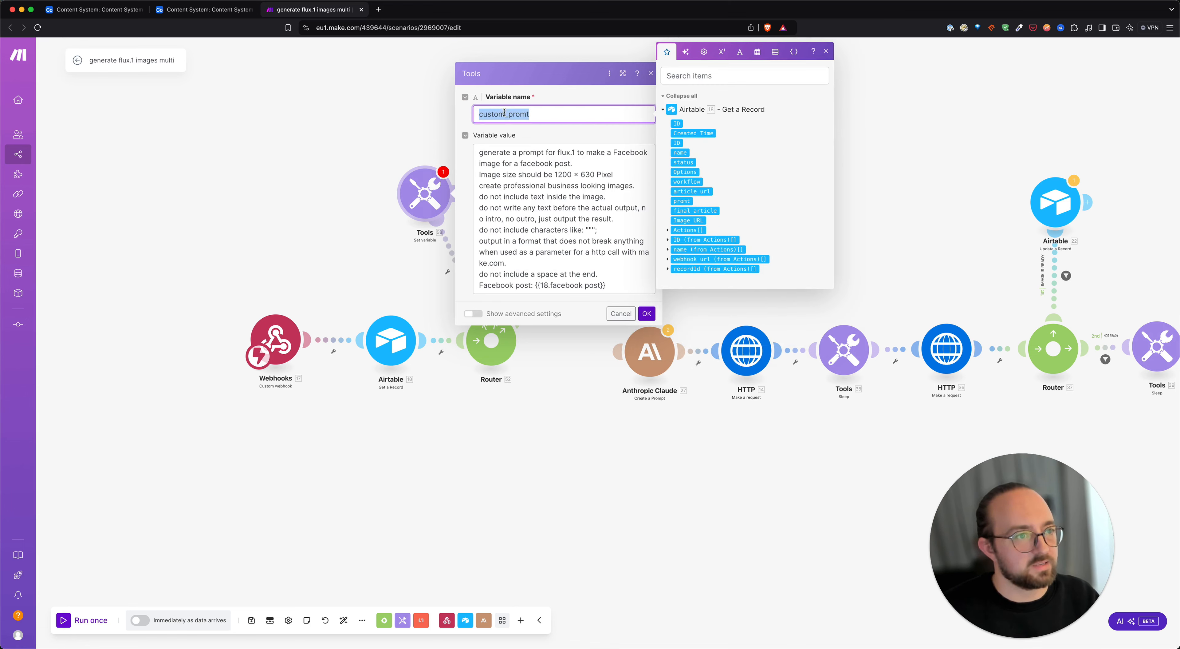
left_click(551, 251)
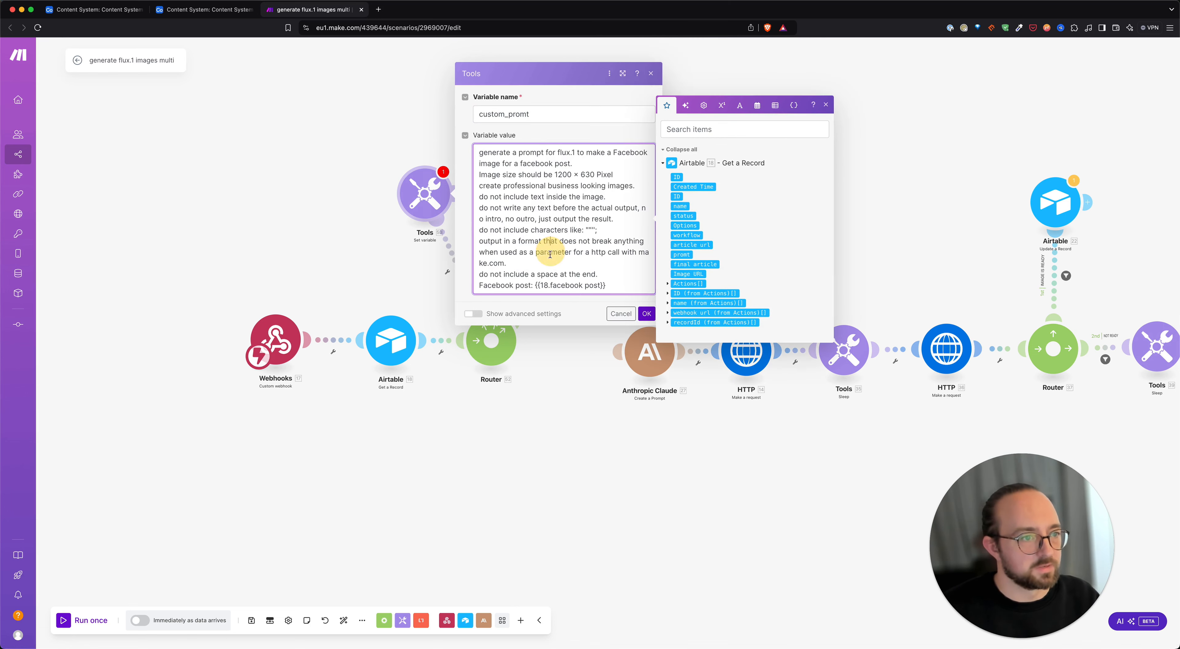
left_click_drag(617, 281, 533, 284)
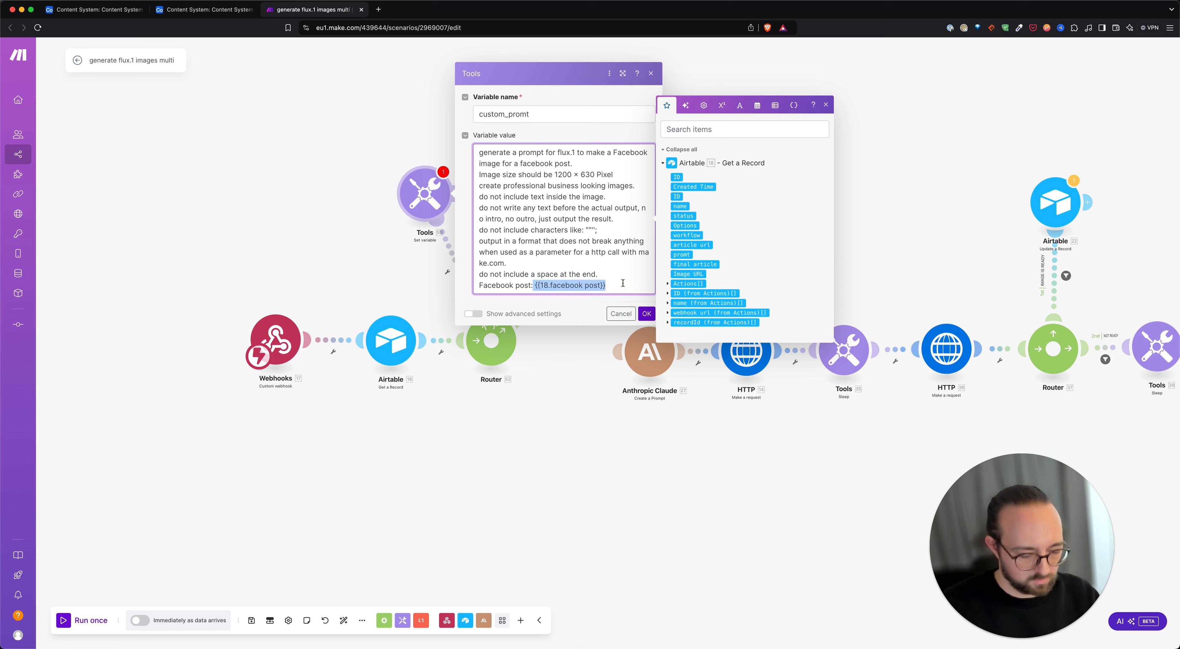
key("BackSpace")
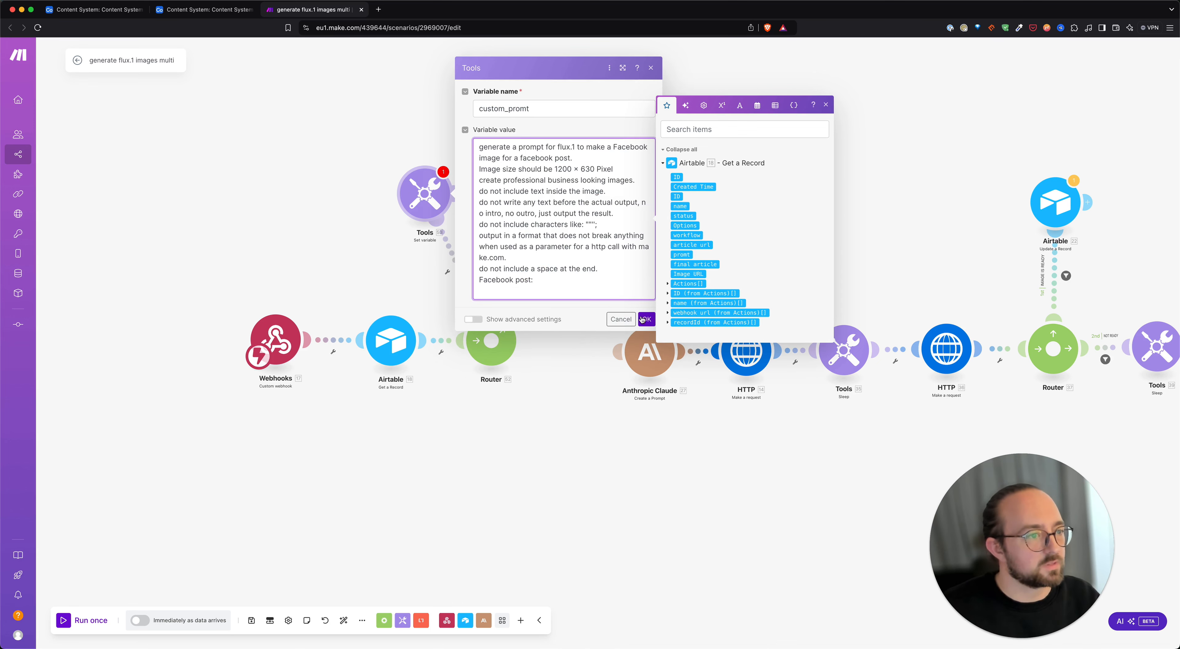
left_click(646, 321)
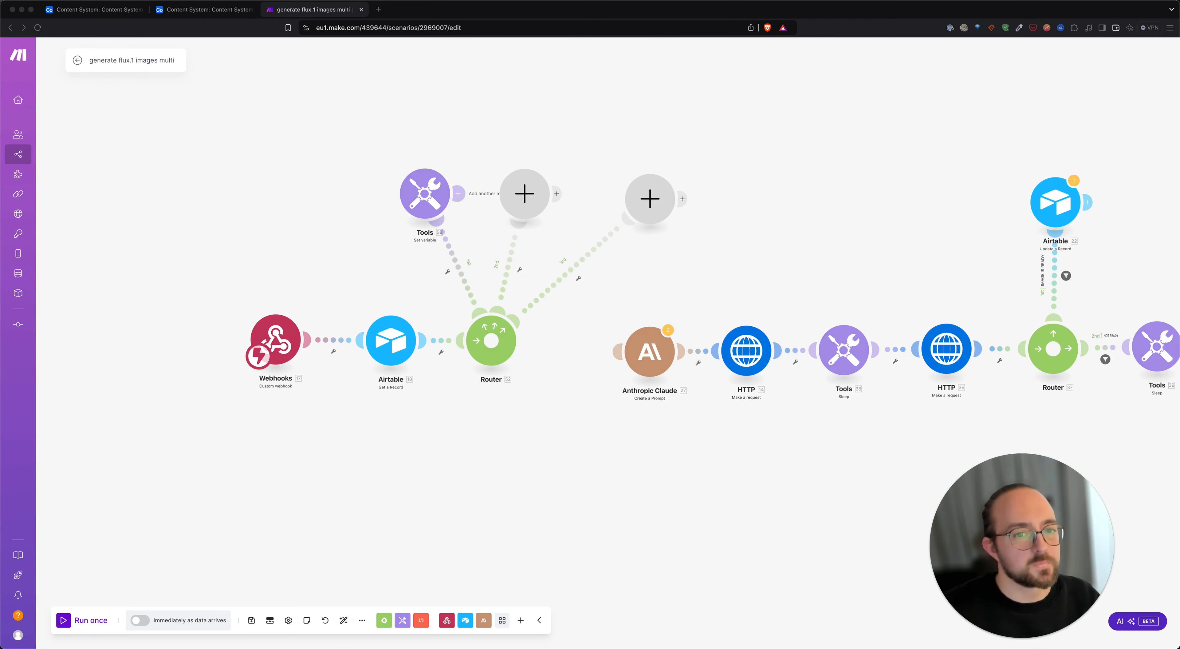
Check the Record ID mapping of the Airtable Get a Record module and realign the Webhooks and Airtable modules with the Router
left_click(390, 340)
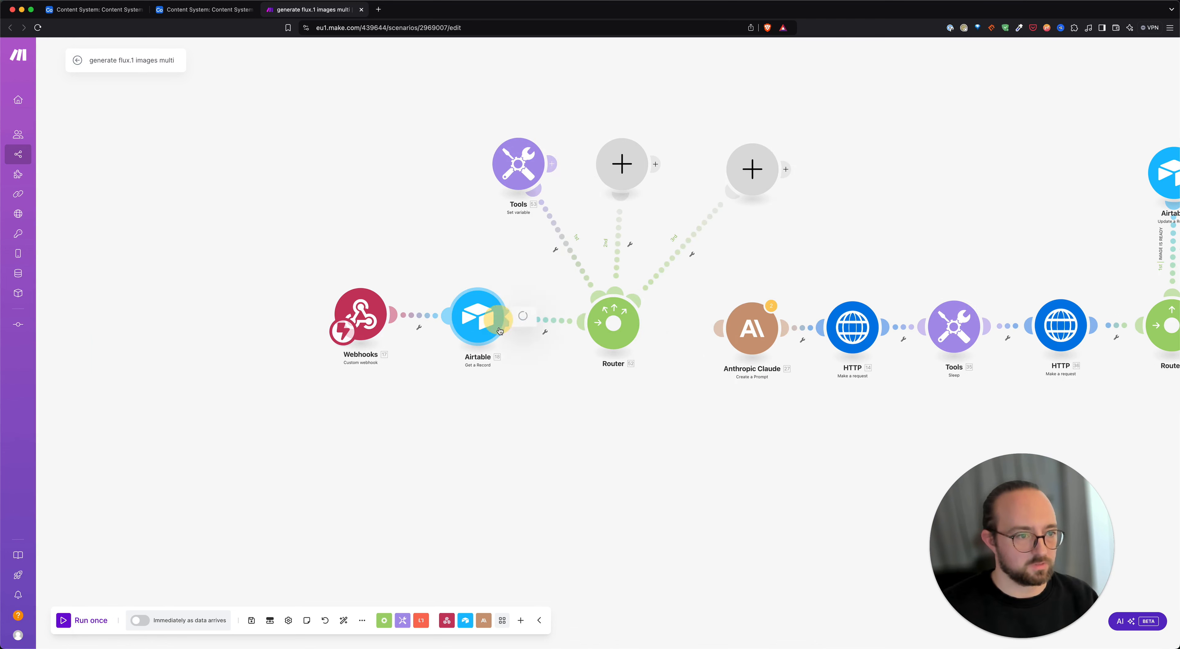
left_click(615, 391)
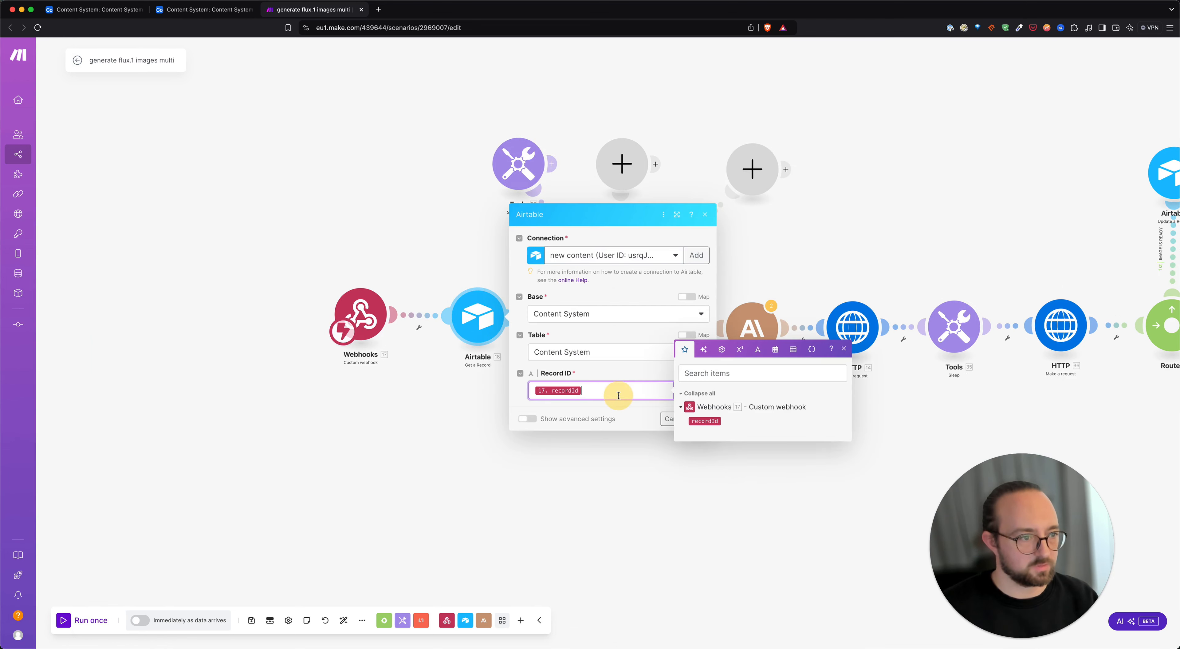
left_click(463, 404)
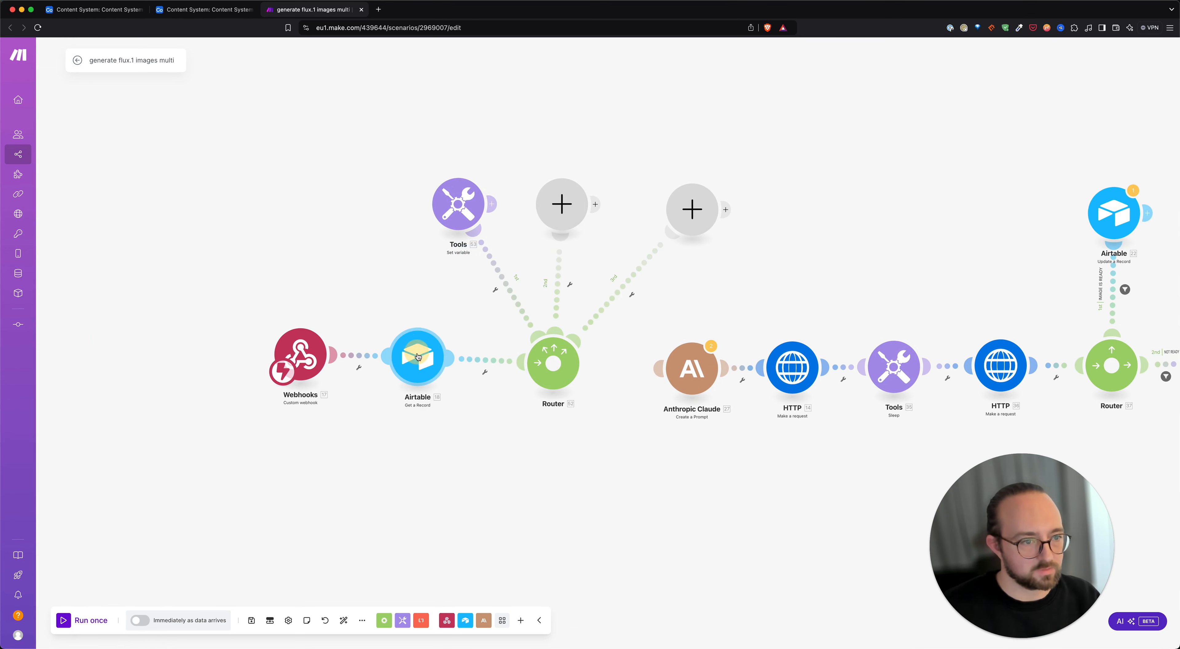
left_click(289, 361)
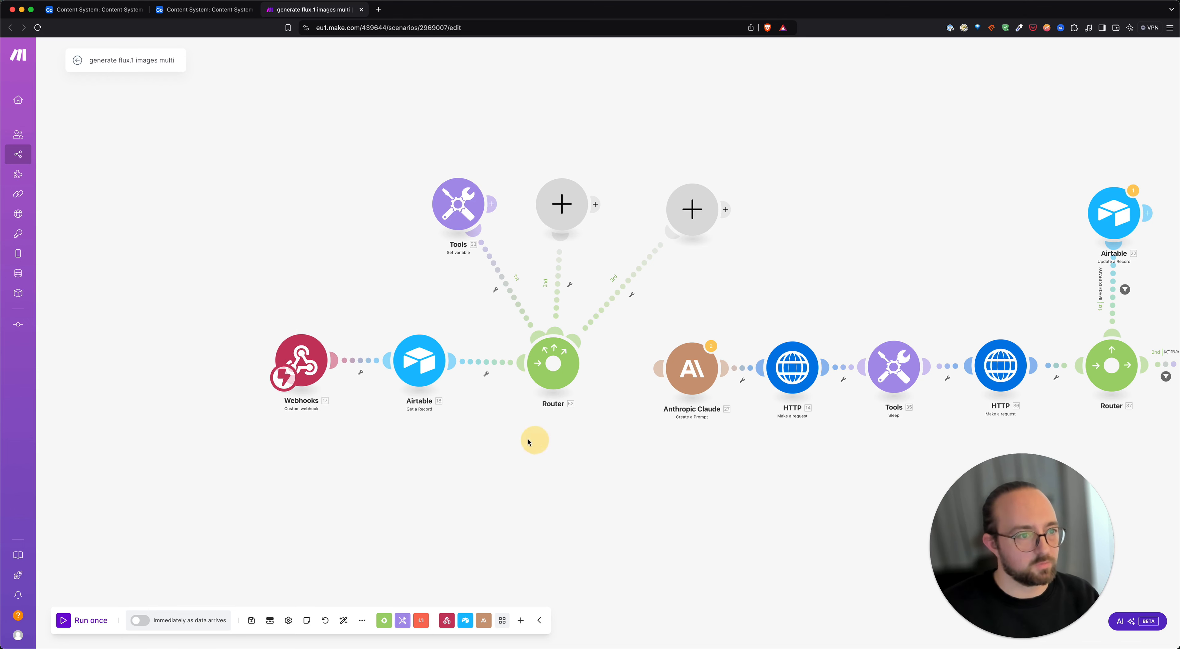
left_click_drag(535, 440, 511, 466)
Review the custom_promt text in the first route's Set variable module, including the image size, excluded characters and available Airtable fields
left_click(428, 234)
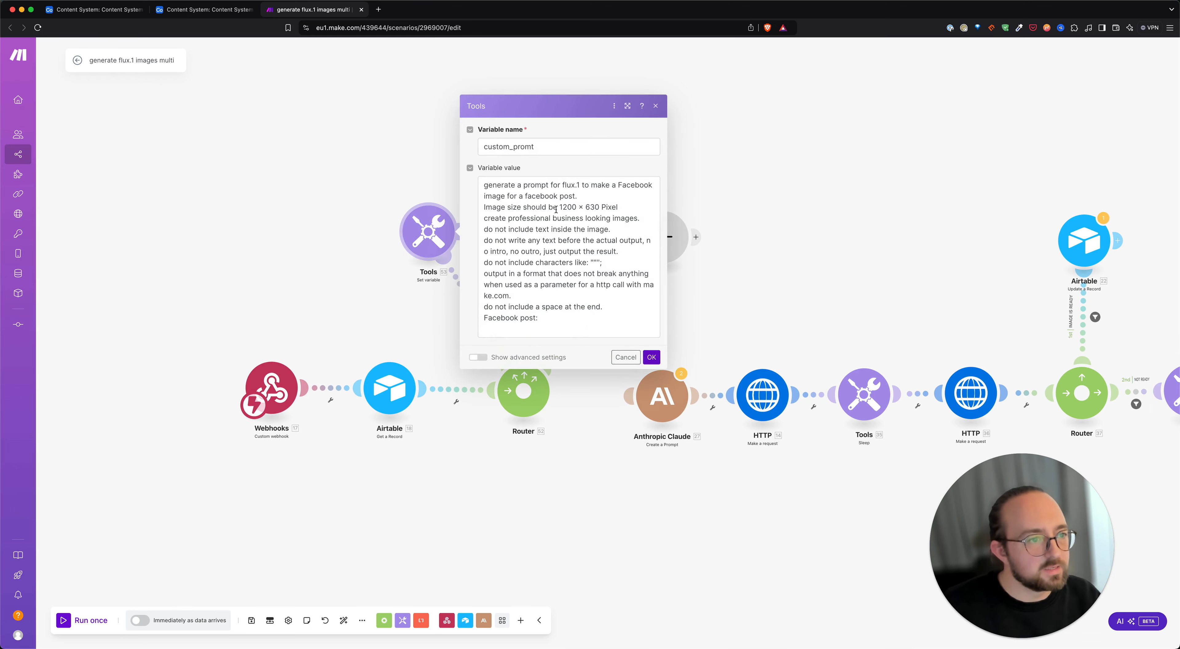
double_click(560, 155)
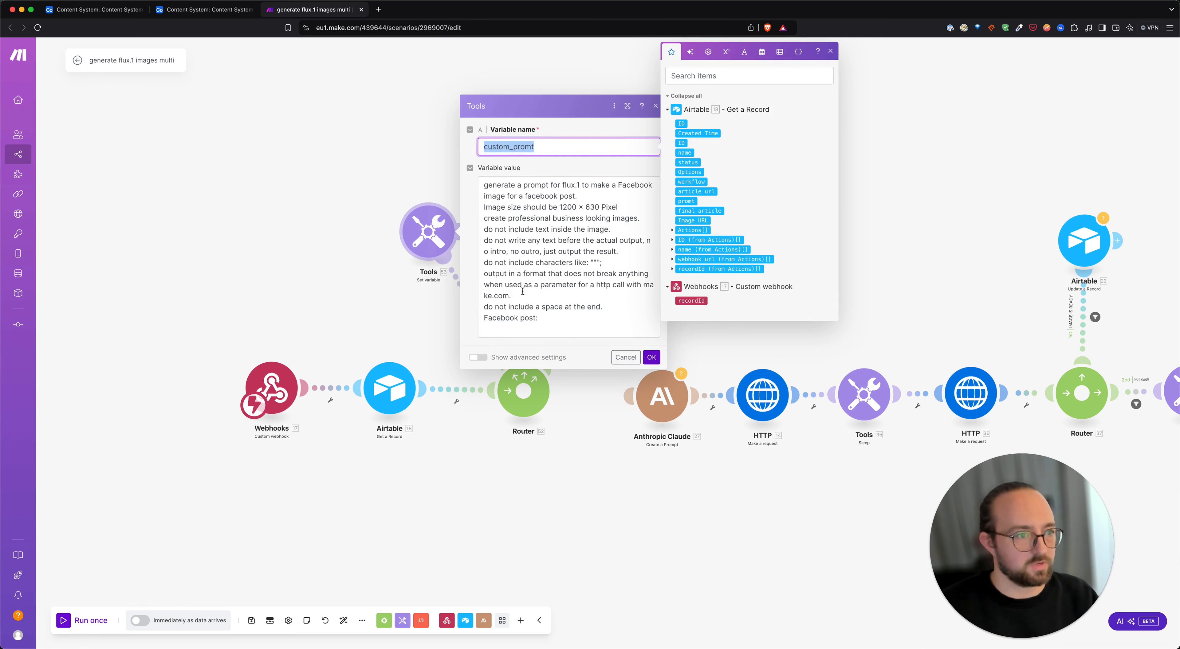
left_click(540, 207)
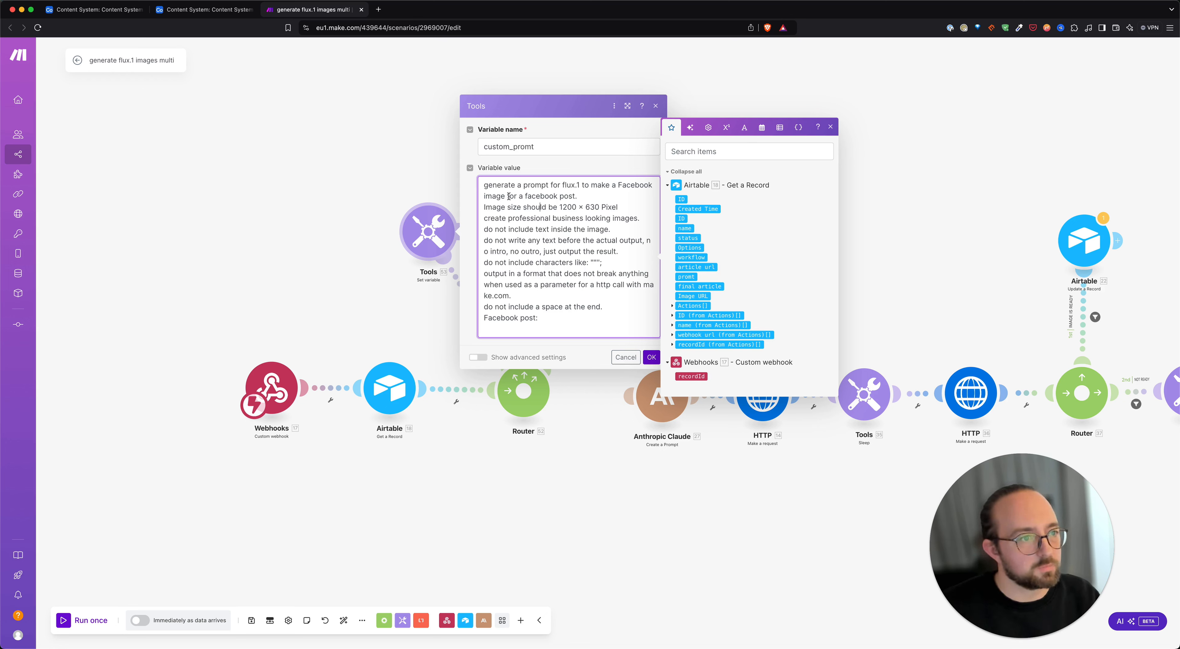
left_click_drag(633, 207, 549, 207)
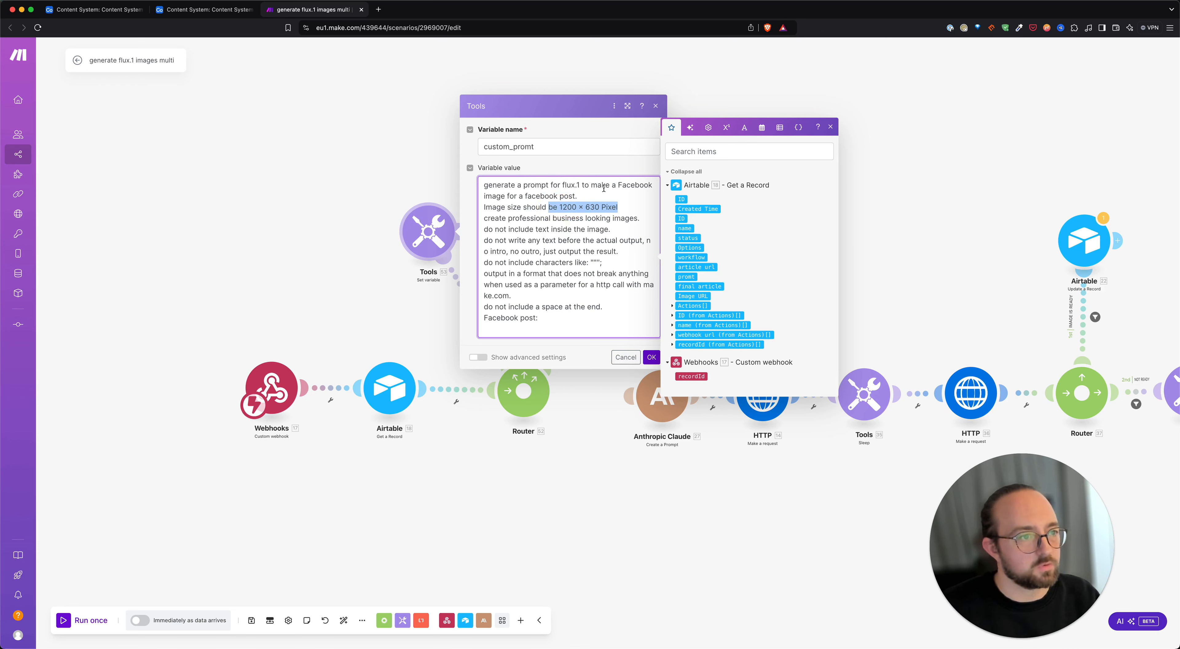
left_click_drag(630, 206, 596, 207)
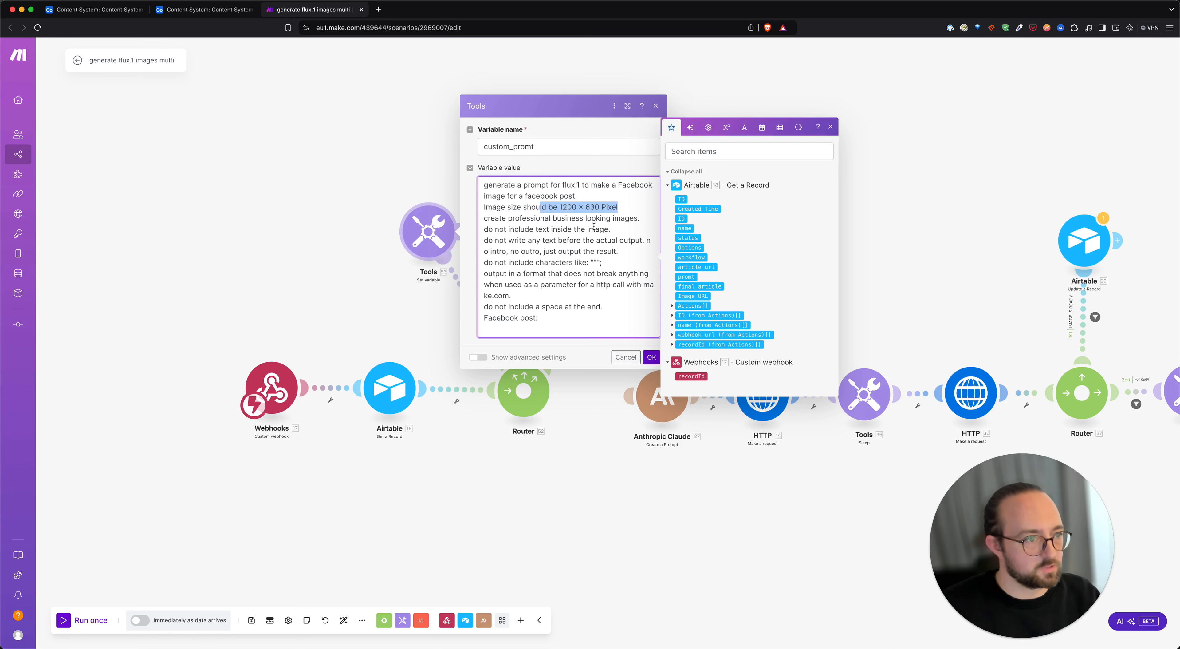
left_click_drag(602, 262, 582, 262)
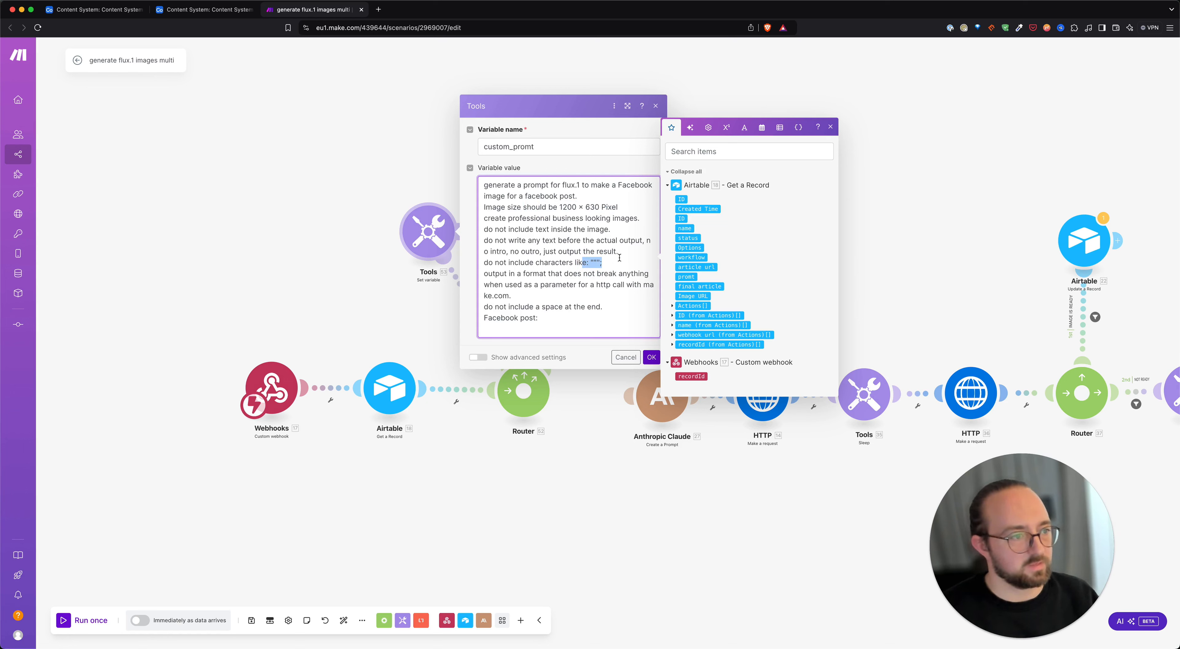
left_click(618, 240)
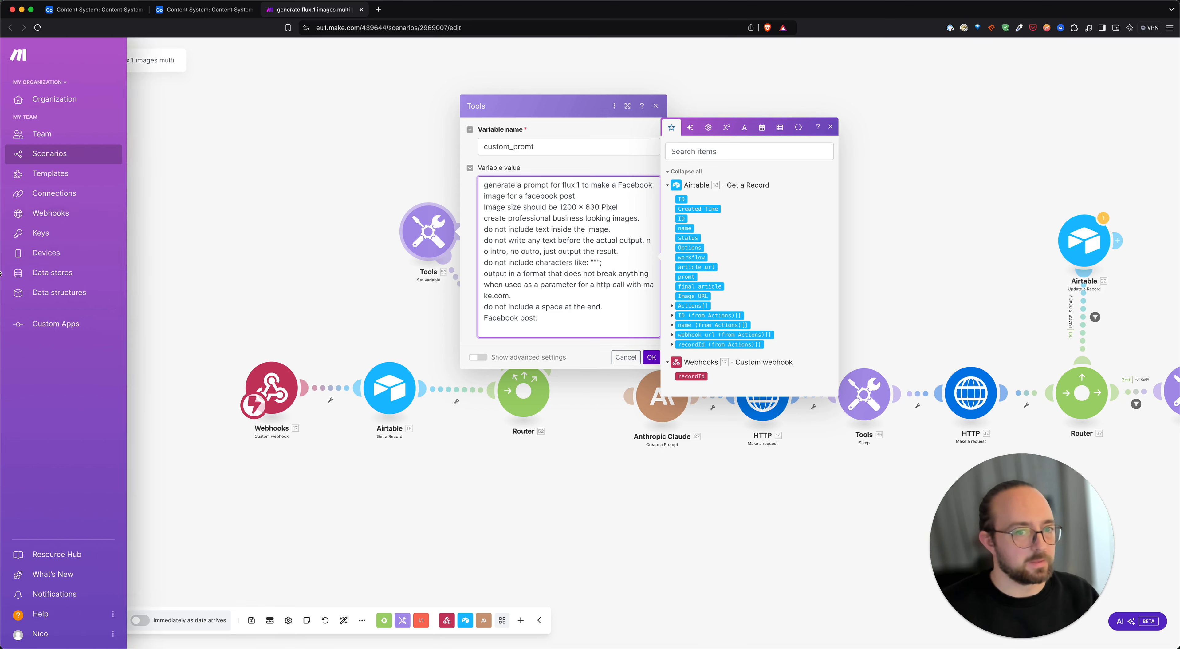
key("super+Tab")
left_click(588, 281)
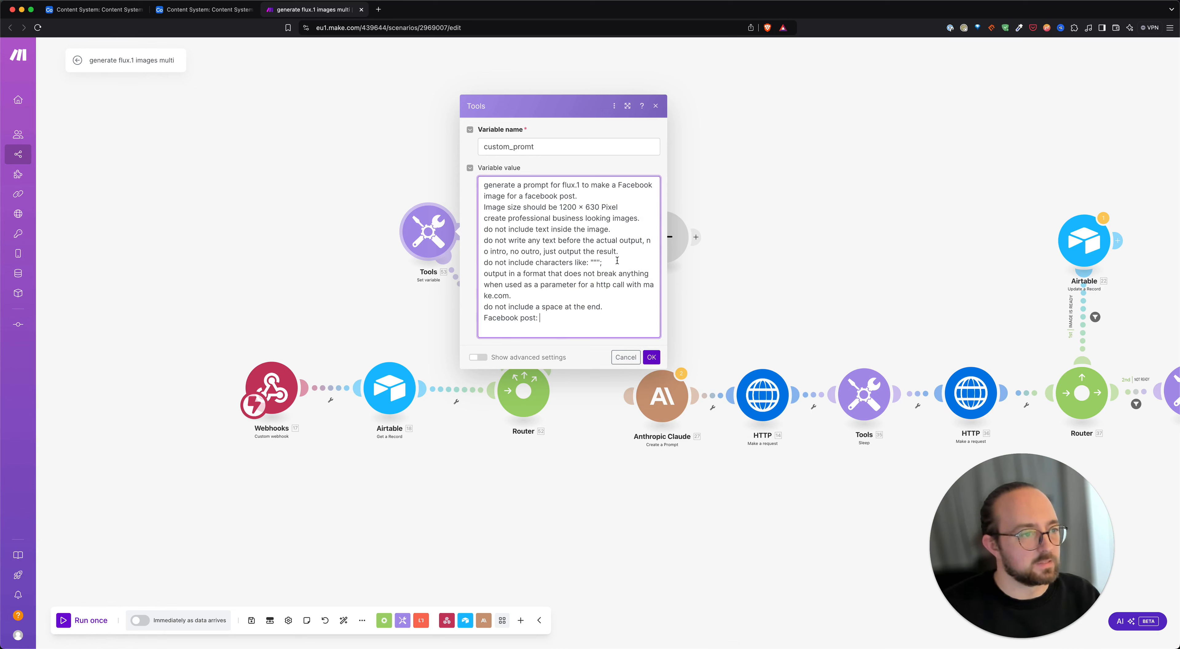
left_click(566, 318)
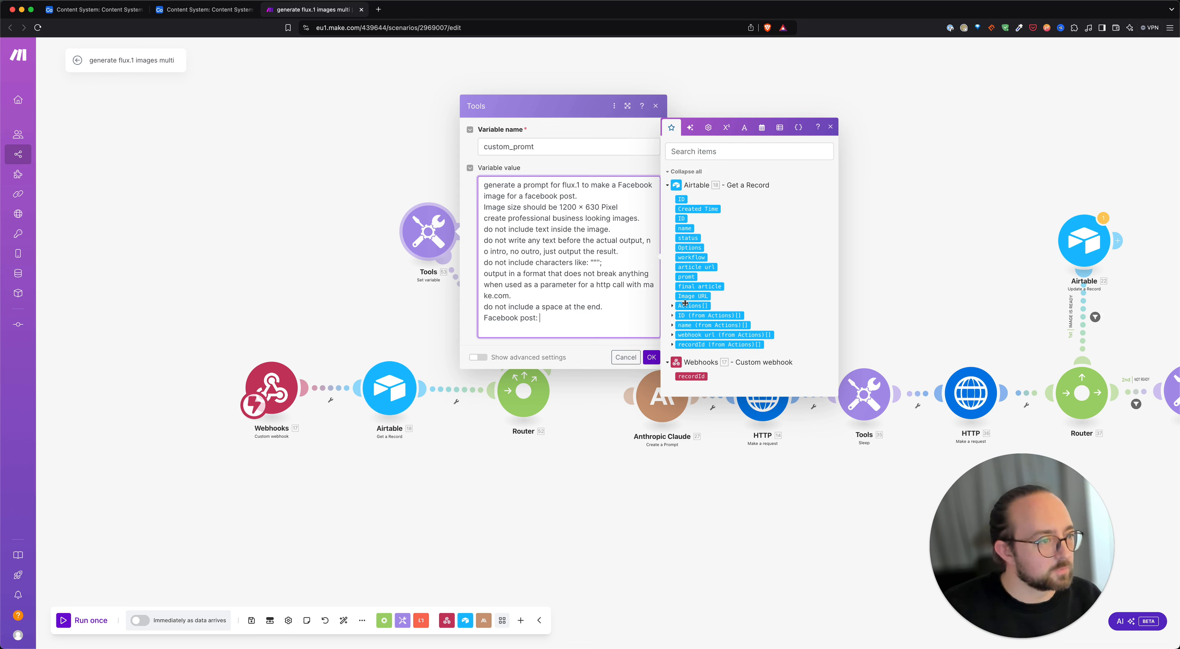
left_click(652, 357)
Reload the Airtable Get a Record module's fields by reopening its settings and saving them for the Content System table
left_click(379, 383)
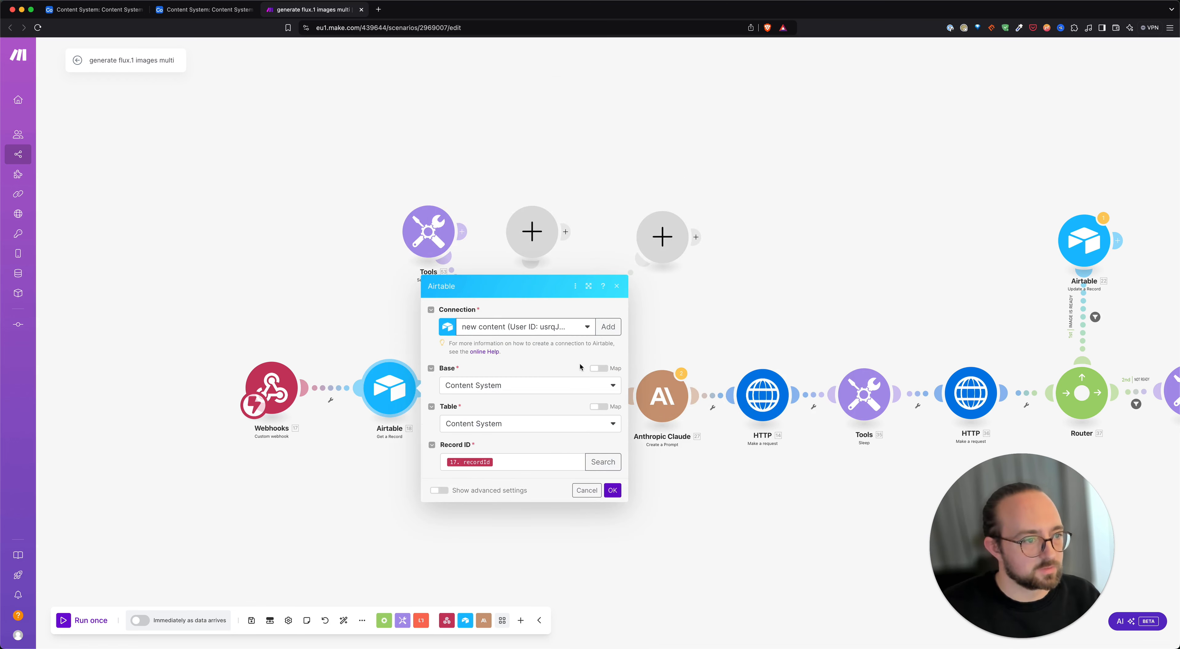
left_click(650, 499)
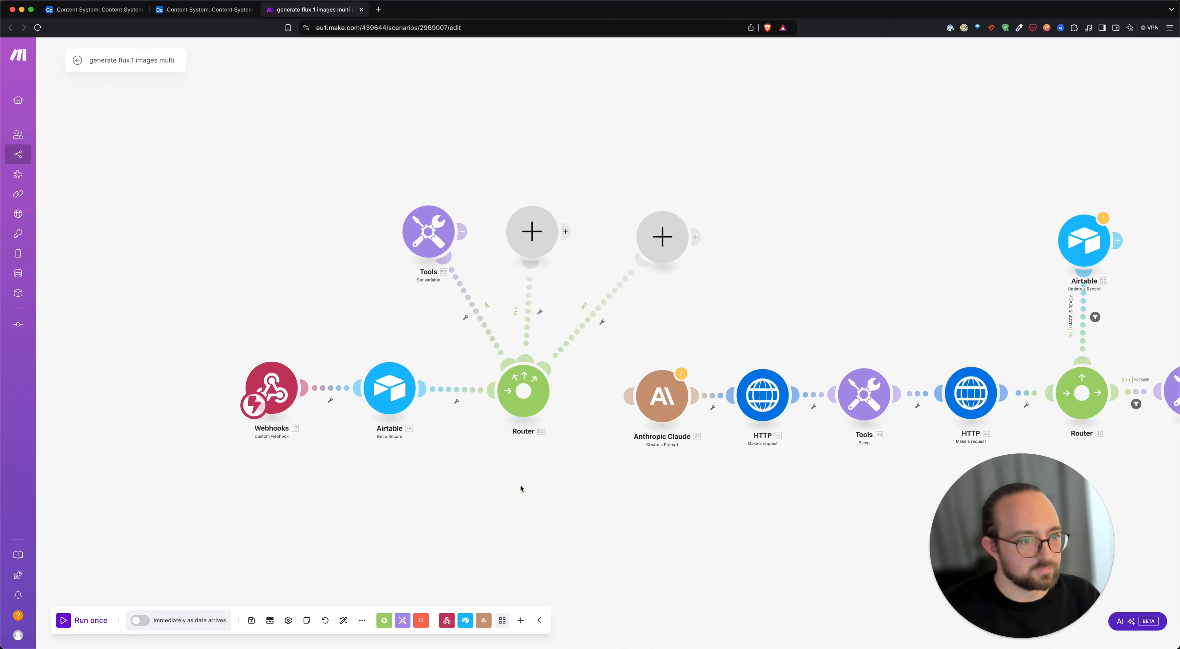
left_click_drag(519, 488, 477, 477)
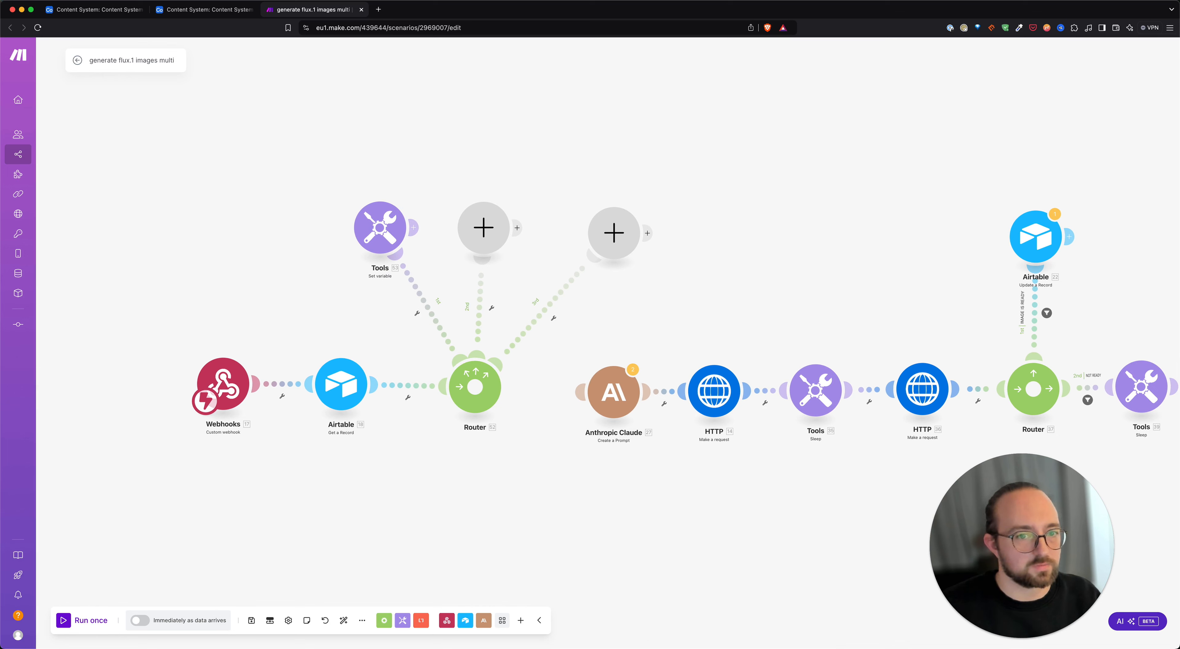
left_click(324, 389)
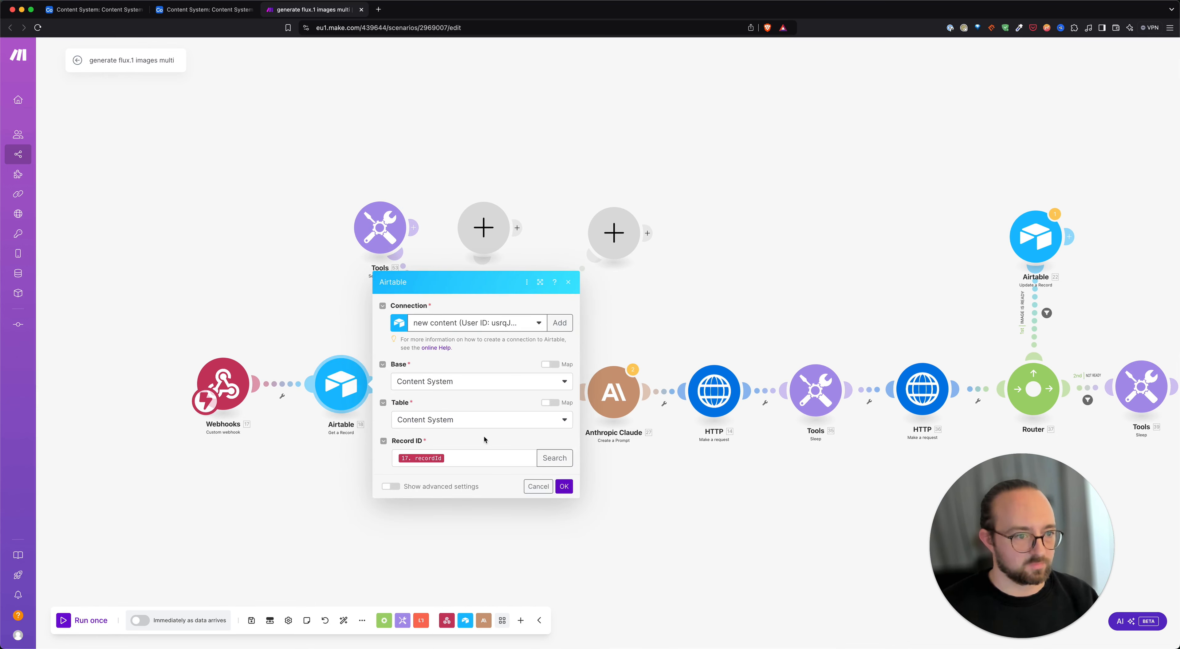
left_click(564, 486)
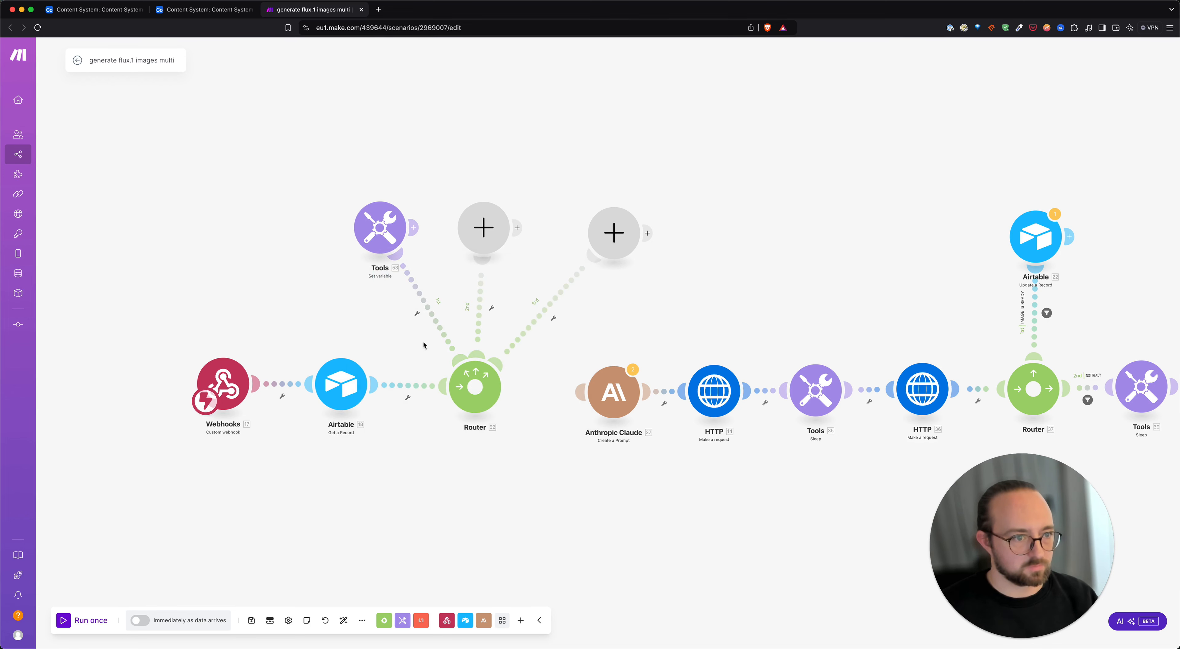
Map the Airtable facebook post field after "Facebook post:" in the first route's custom_promt value and save the module
left_click(392, 219)
left_click(515, 314)
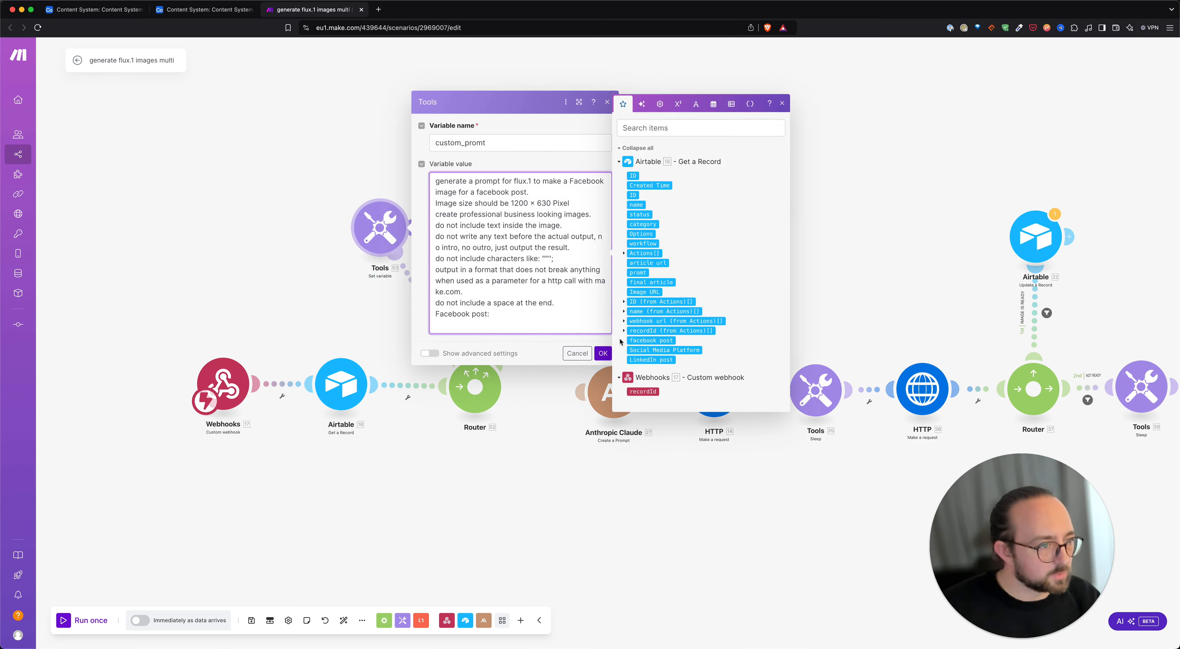
left_click(648, 340)
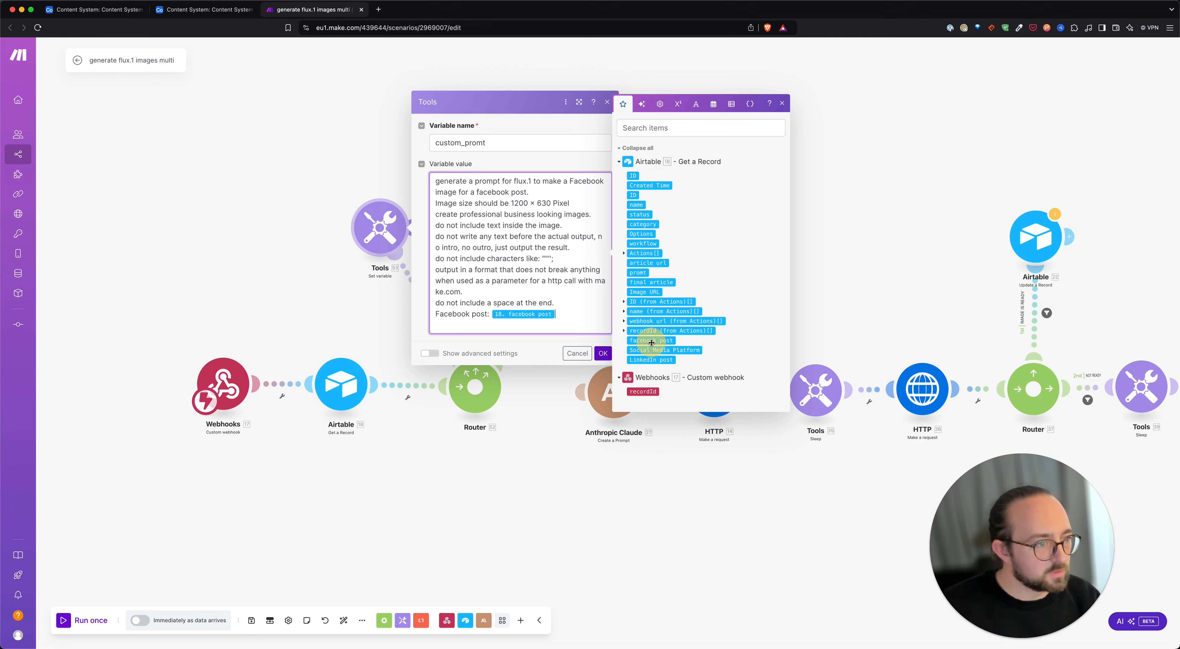
left_click(542, 345)
left_click(580, 314)
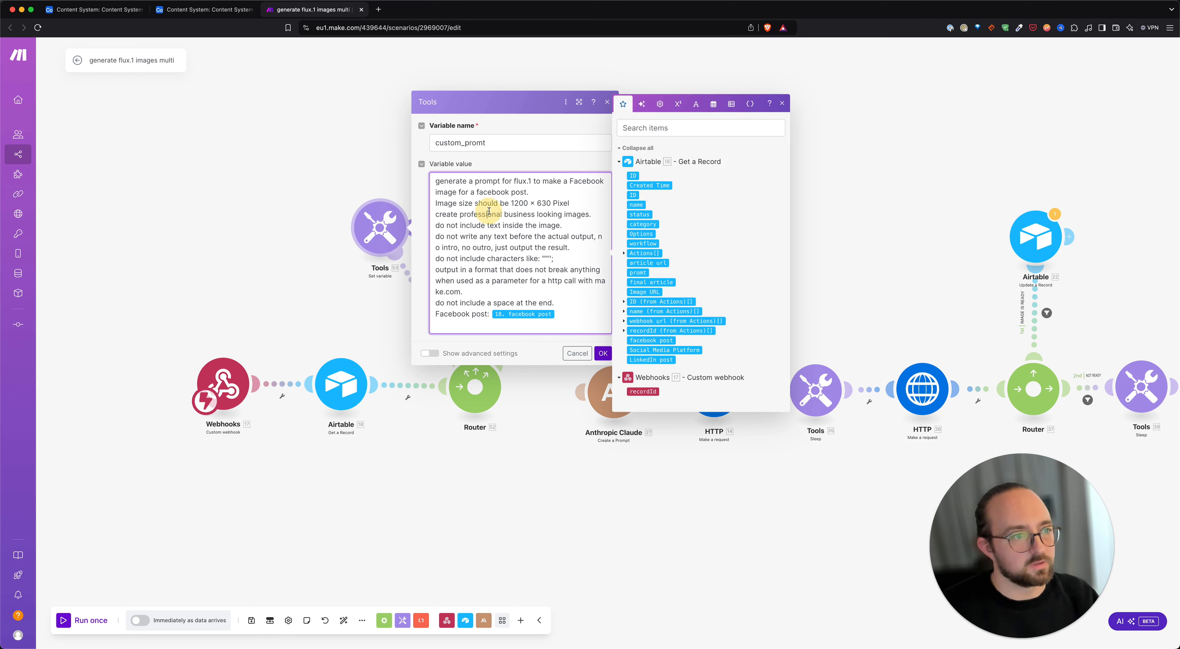
left_click(592, 314)
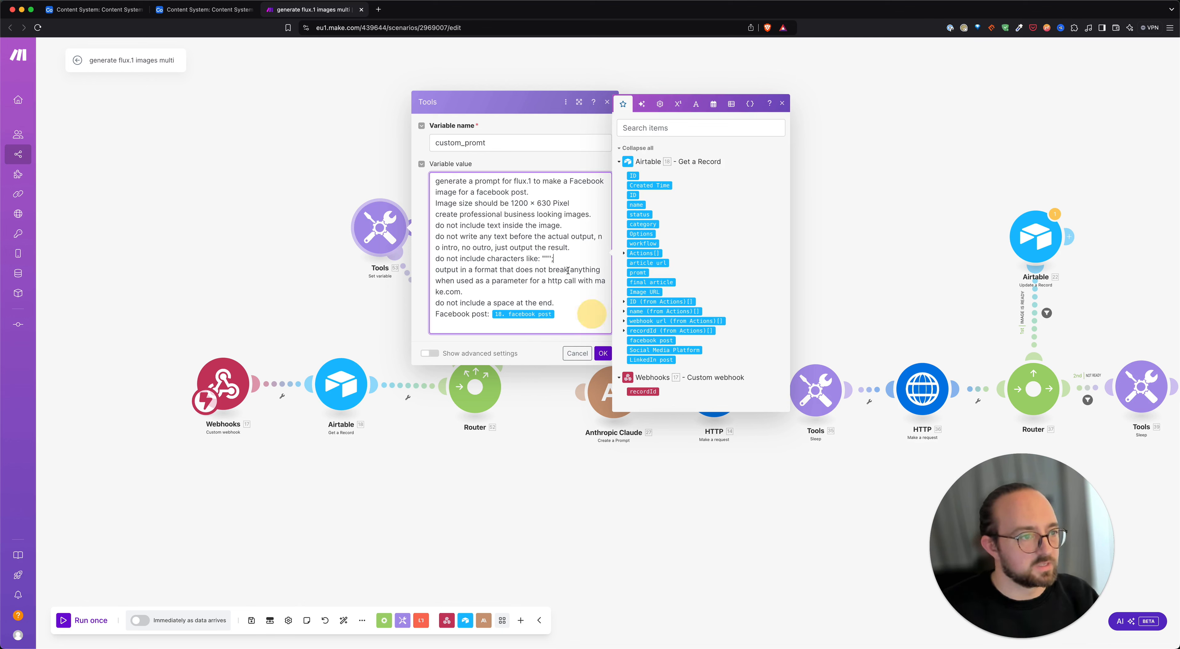
double_click(513, 138)
left_click(604, 353)
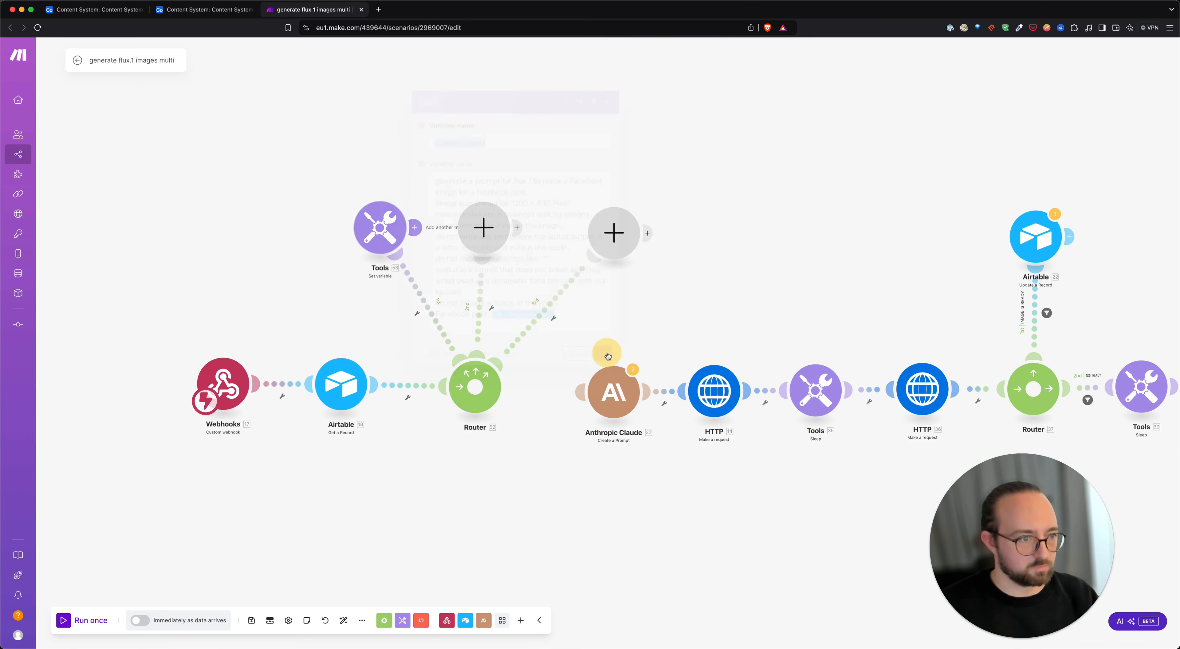
Insert a Tools Set variable module on the Router's second route and name the variable custom_promt
left_click(485, 232)
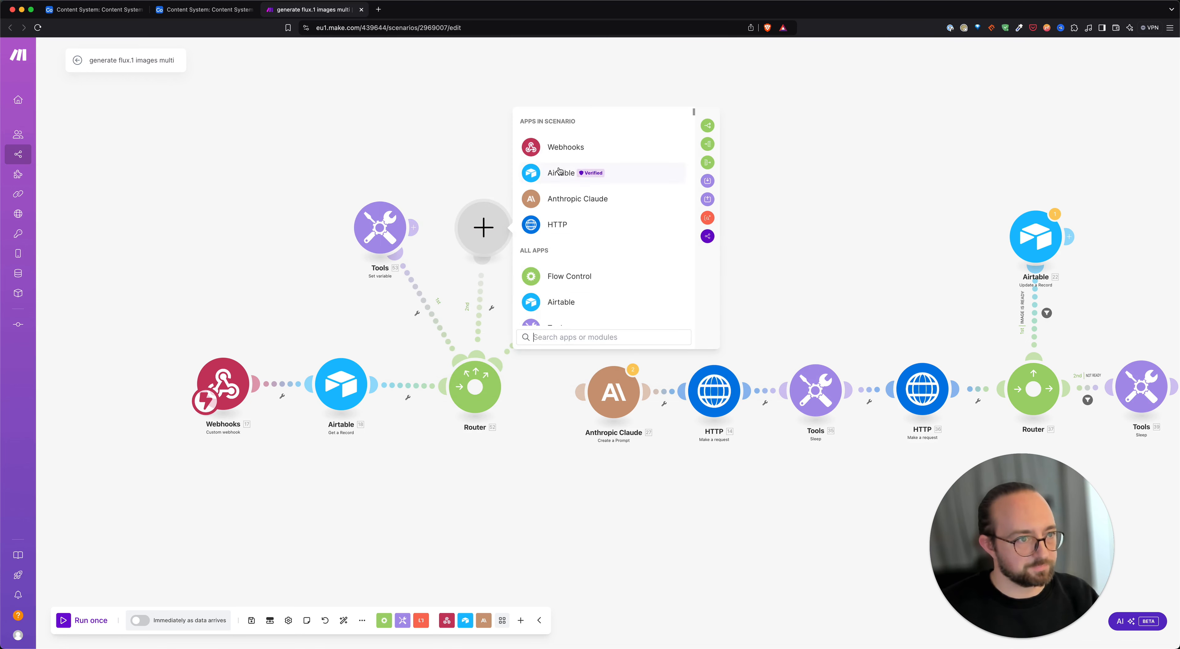
type("vari")
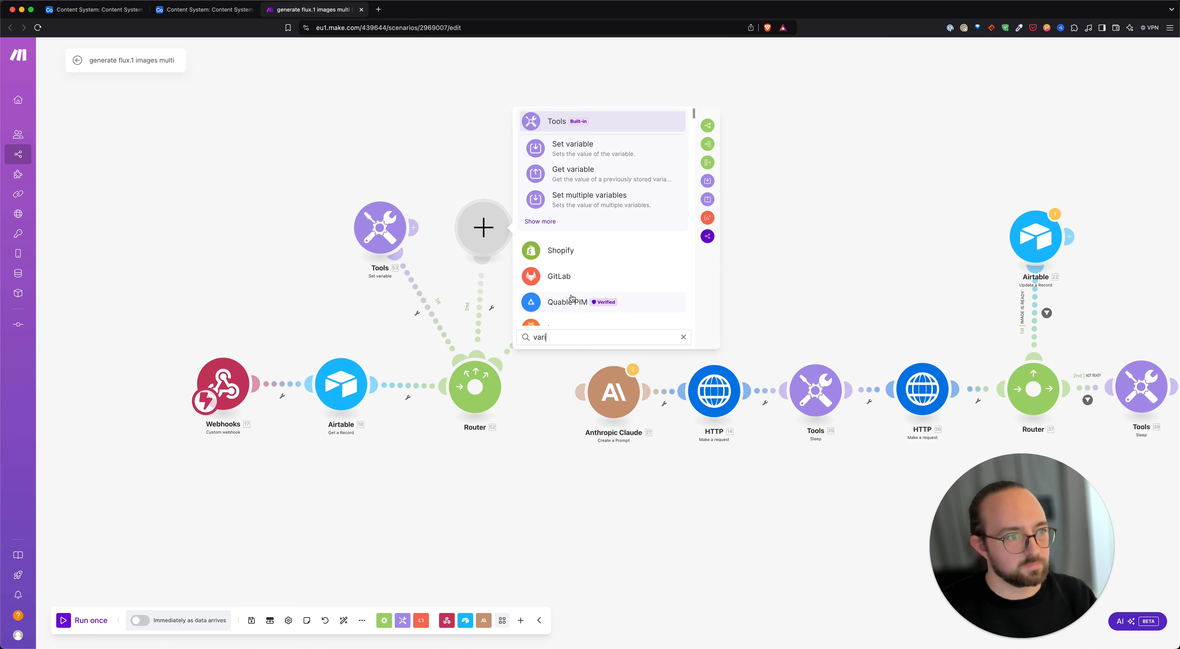
left_click(582, 153)
left_click(591, 215)
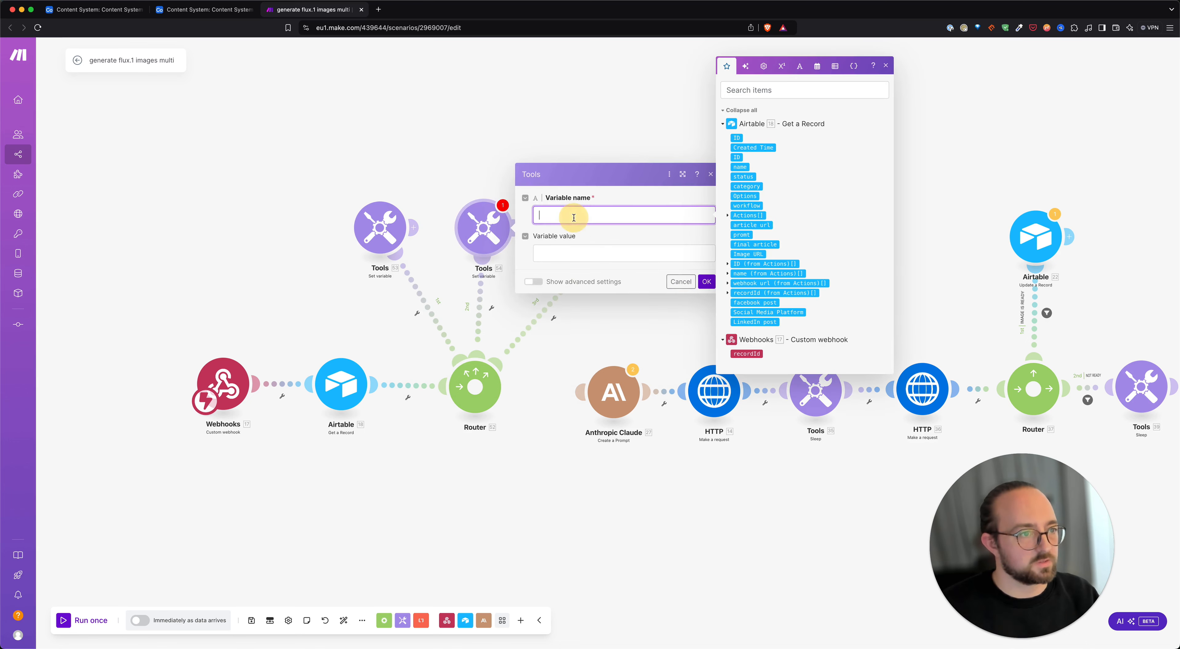
type("custom_promt")
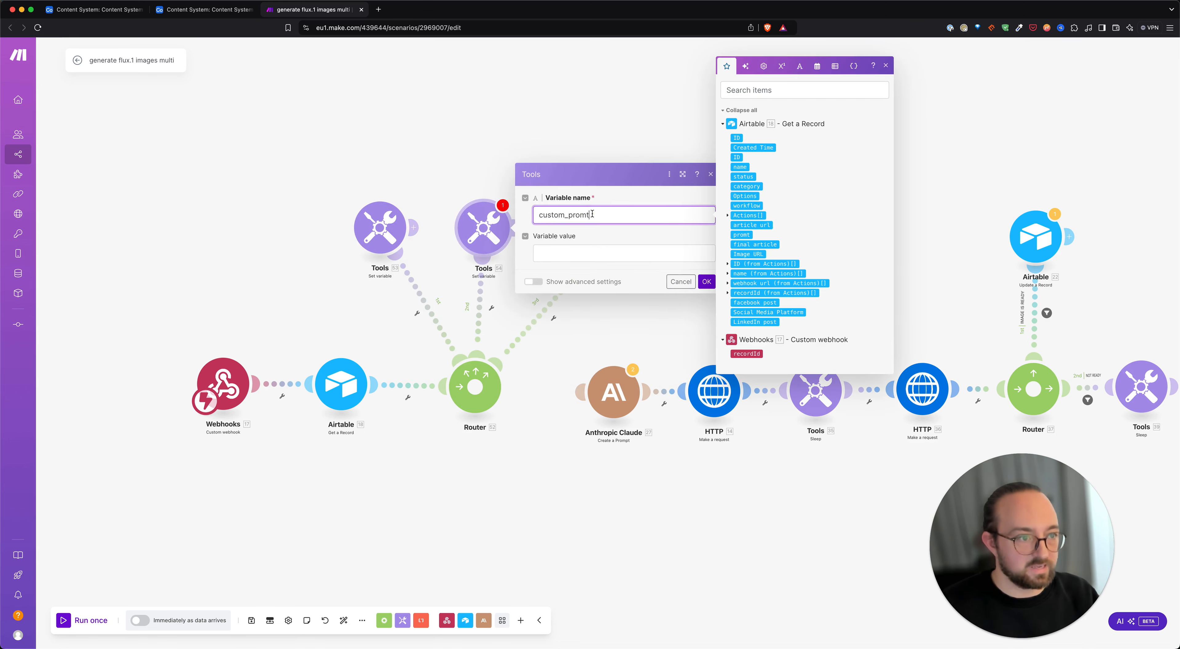
Paste the flux.1 LinkedIn image prompt, with the 1200 × 627 Pixel landscape format, as the value of the second route's custom_promt variable
left_click(600, 251)
key("super+Tab")
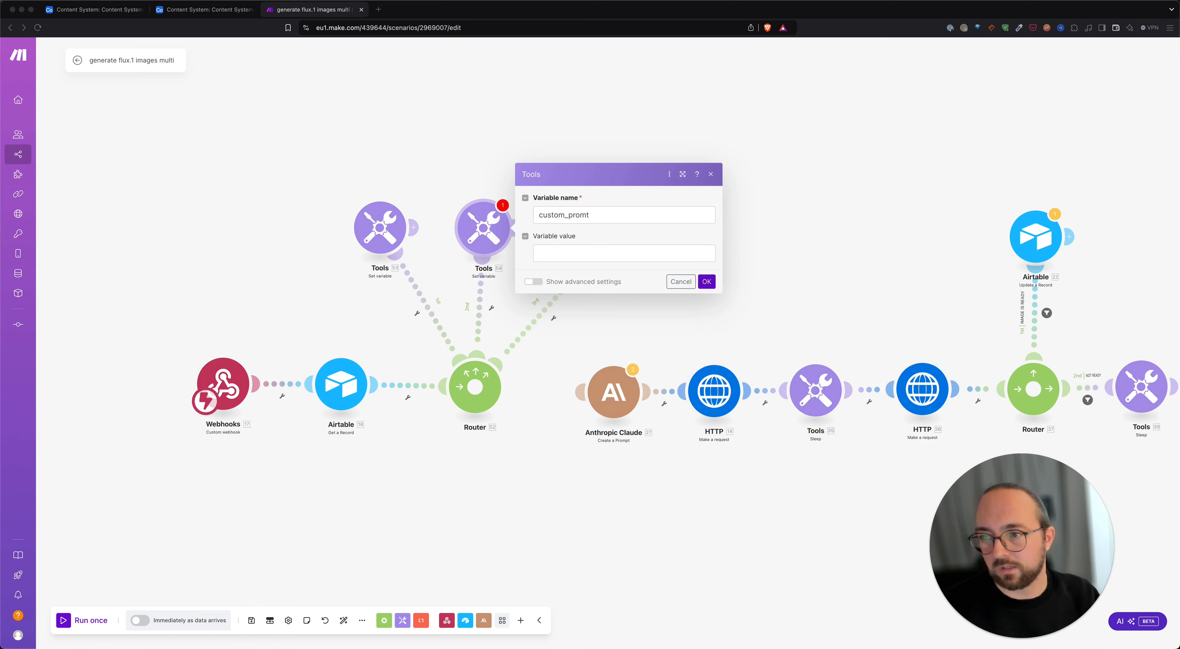
left_click(581, 256)
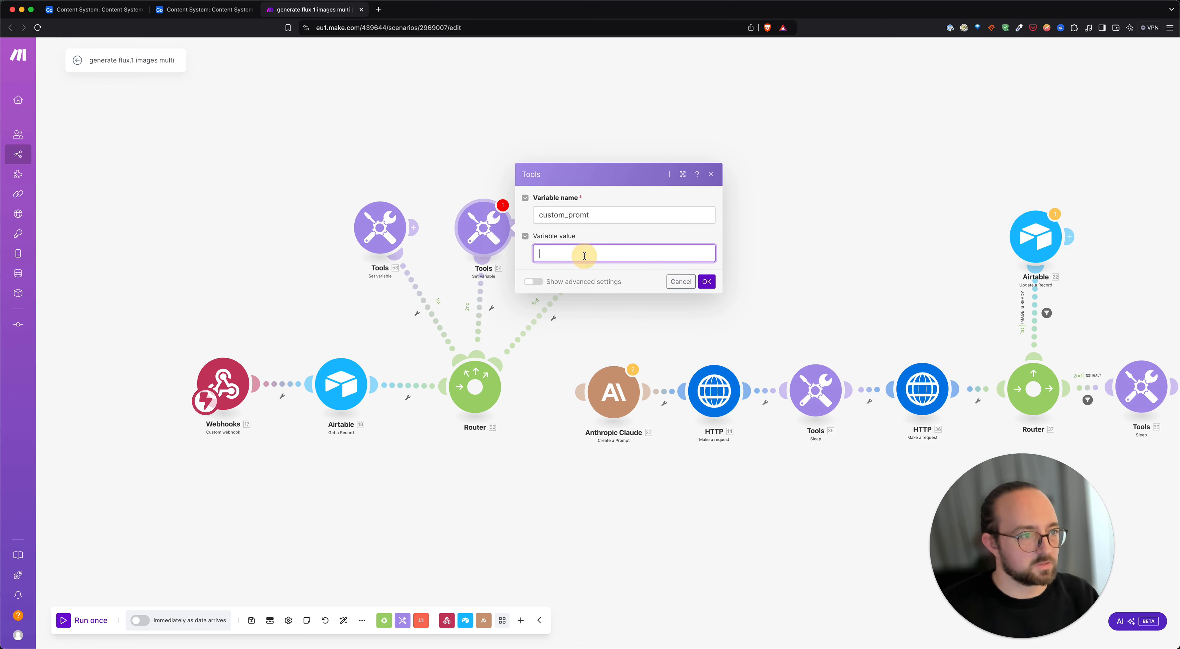
type("generate a prompt for flux.1 to make a LinkedIn image for a linkedin post. Use the landscape format with 1200 × 627 Pixel. create professional business looking images. do not use text inside the image. do not write any text before the actual output, no intro, no outro, just output the result. do not include characters like: \"\"\"; output in a format that does not break anything when used as a parameter for a http call with make.com. do not include a space at the end. LinkedIn post: {{18.LinkedIn post}}")
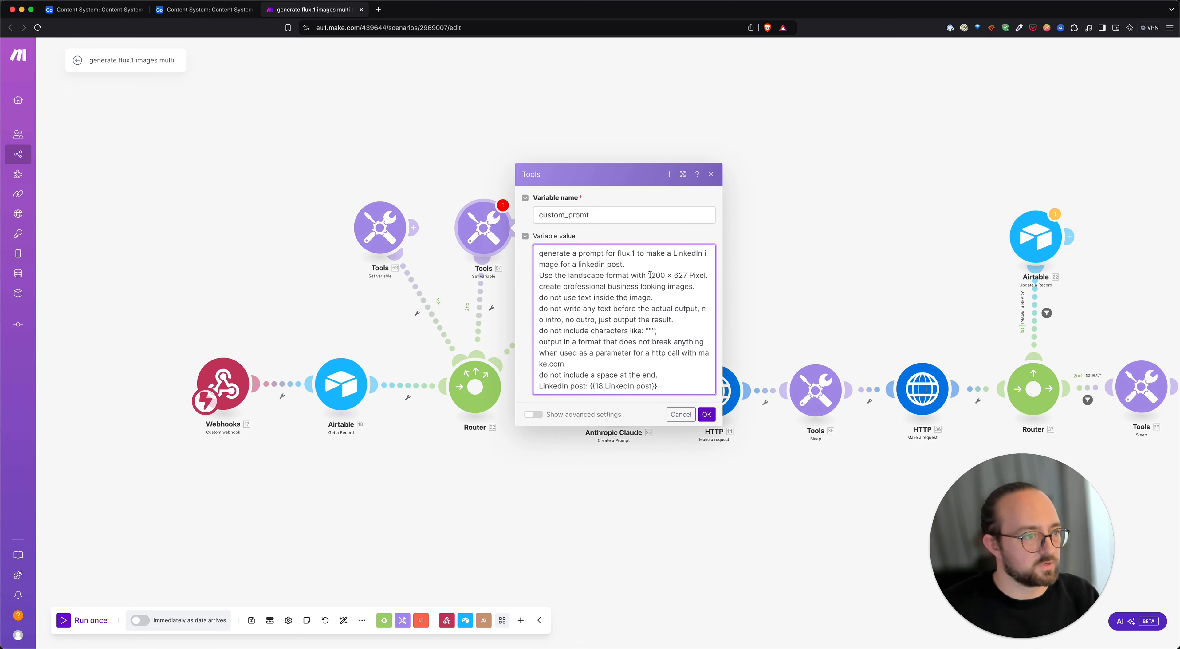
left_click_drag(649, 275, 694, 275)
left_click(666, 272)
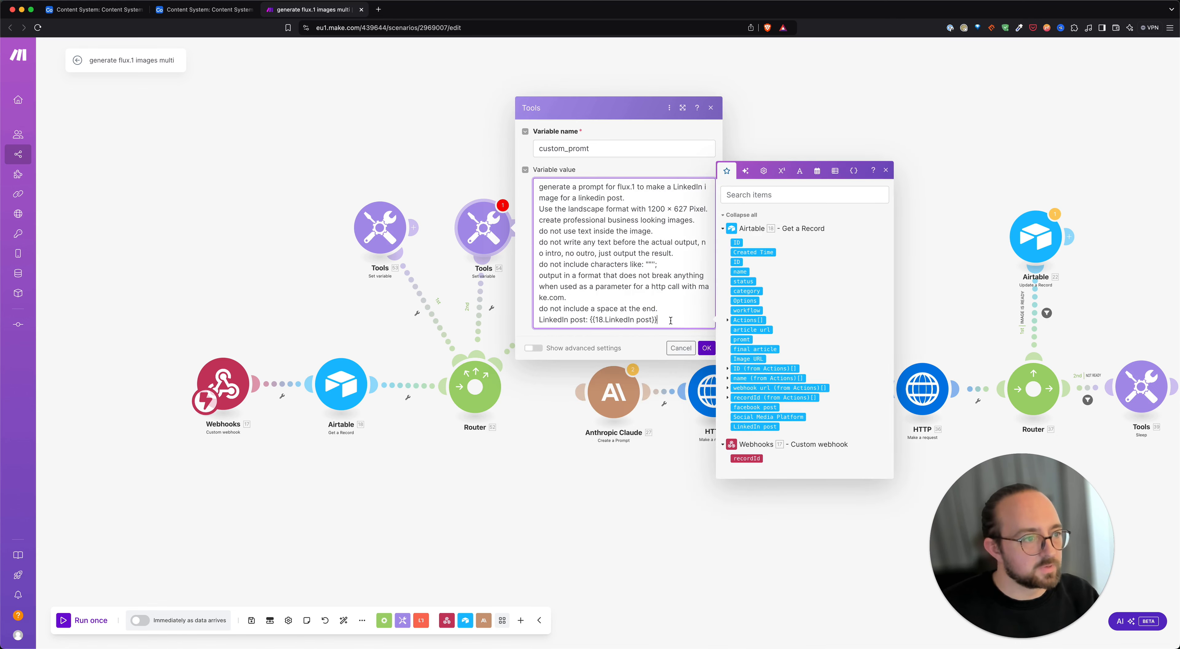
Replace the plain-text placeholder after "LinkedIn post:" with the mapped Airtable LinkedIn post field and save the module
left_click_drag(660, 319, 590, 316)
key("BackSpace")
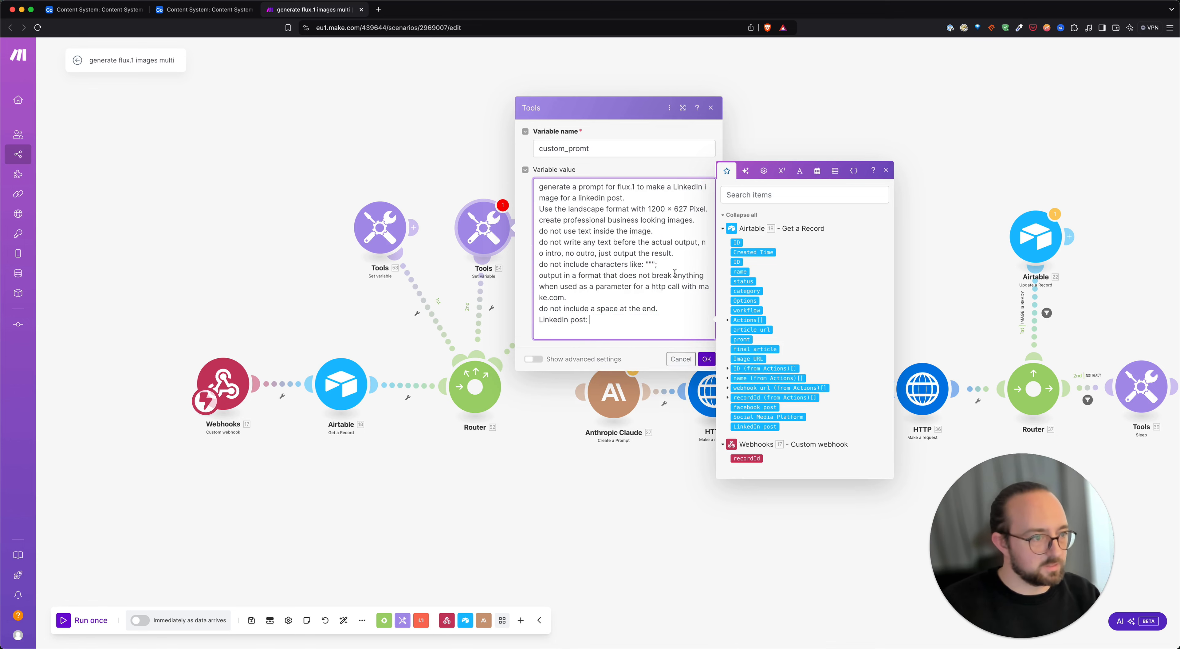
left_click(766, 426)
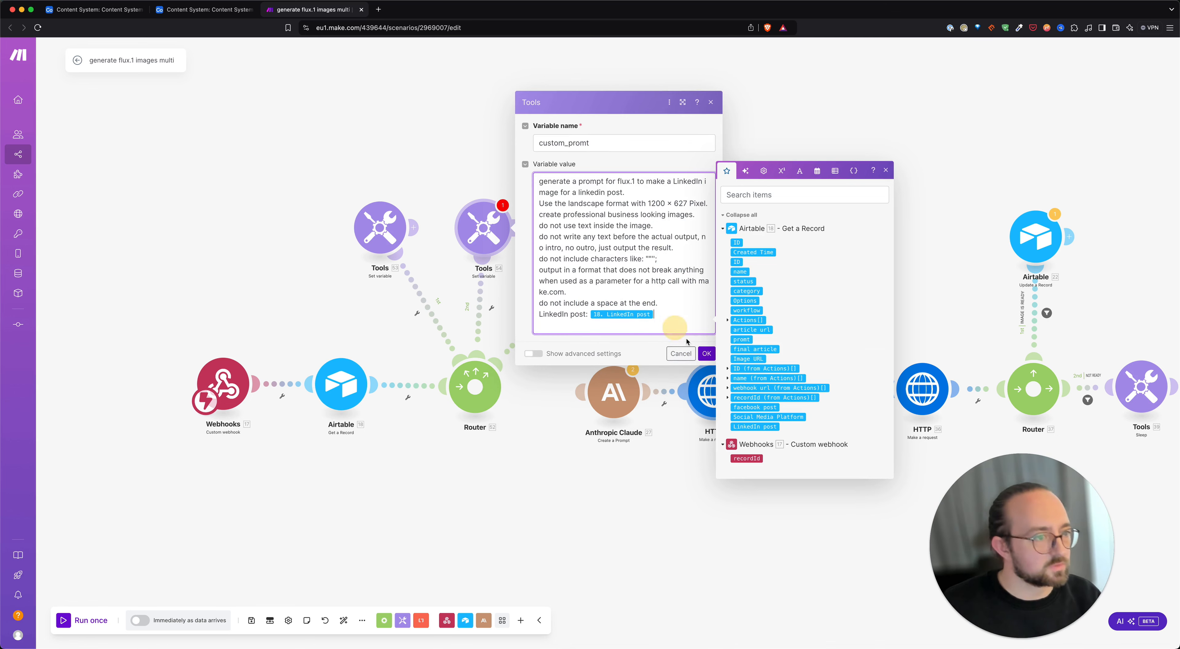
left_click(706, 355)
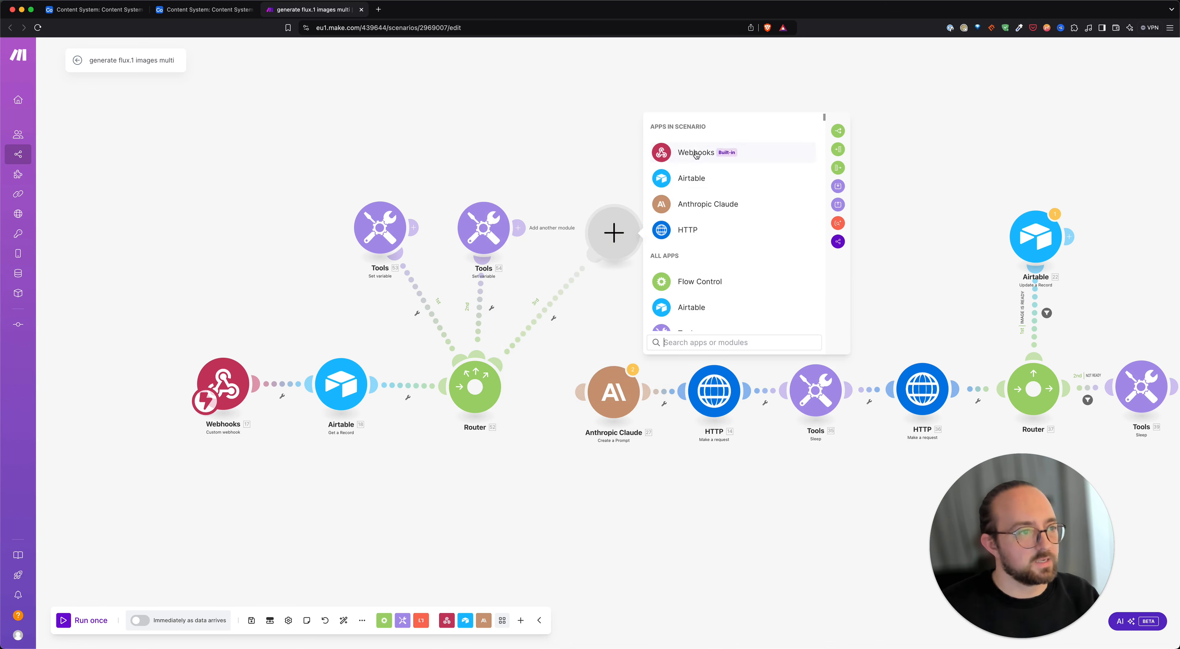
Insert a Tools Set variable module on the Router's third route
left_click(685, 341)
type("vari")
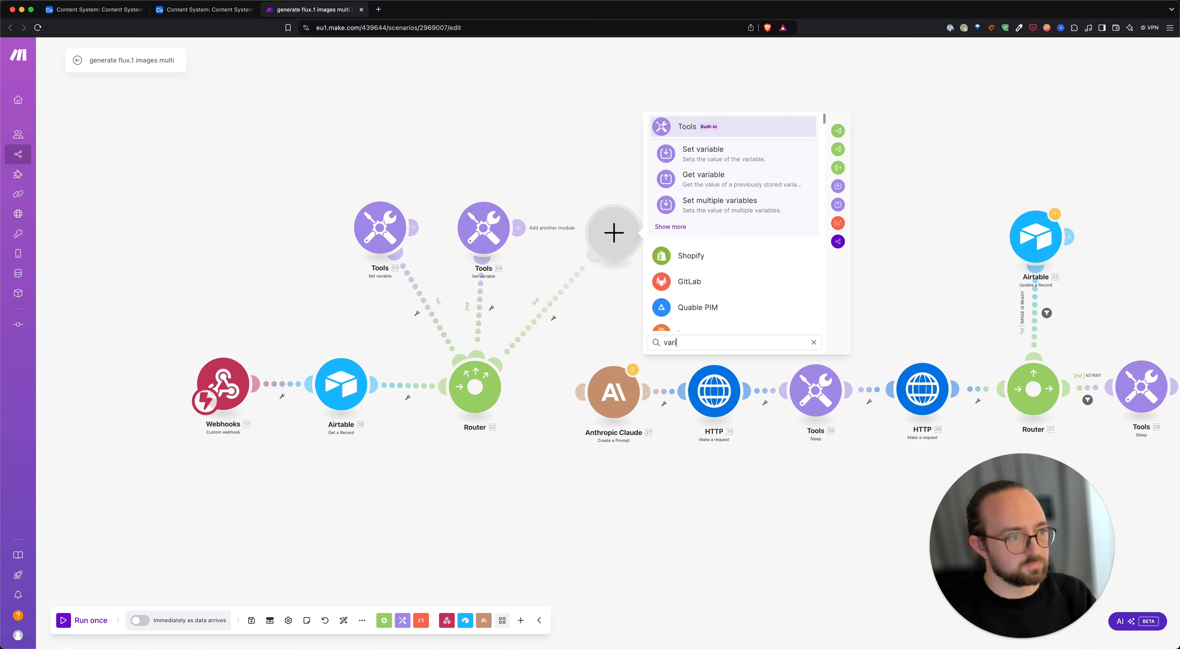
left_click(706, 154)
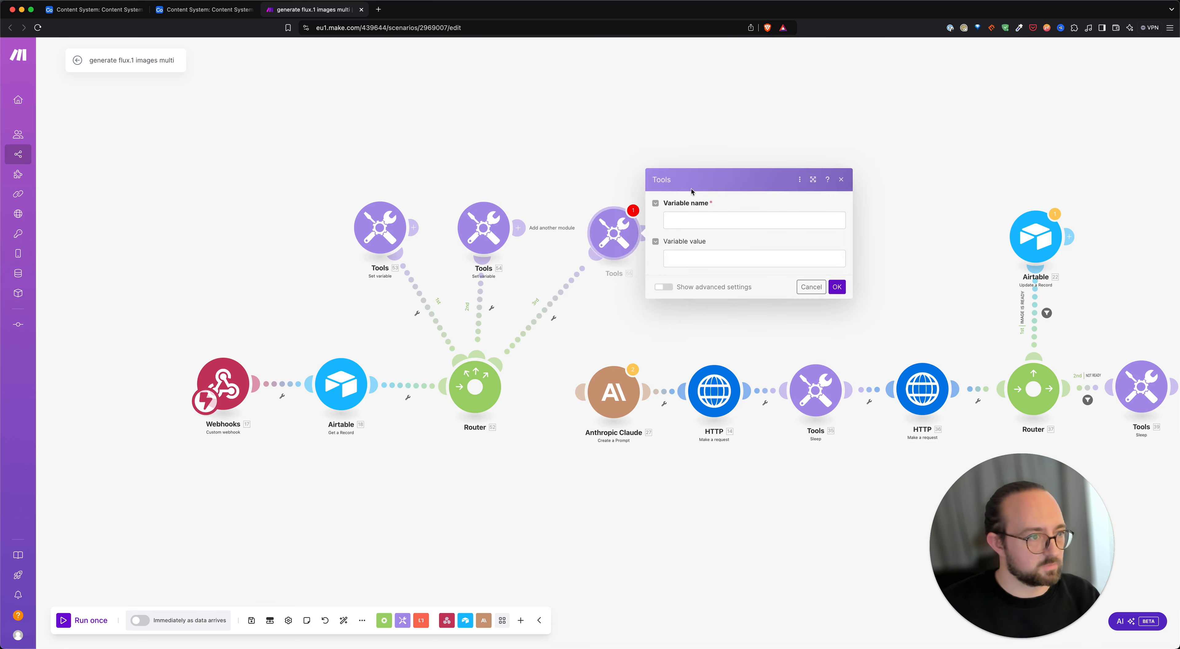
type("generate a prompt for flux.1 to make a LinkedIn image for a linkedin post. Use the landscape format with 1200 × 627 Pixel. create professional business looking images. do not use text inside the image. do not write any text before the actual output, no intro, no outro, just output the result. do not include characters like: \"\"\"\"; output in a format that does not break anything when used as a parameter for a http call with make.com. do not include a space at the end. LinkedIn post: {{18.LinkedIn post}}")
key("super+a")
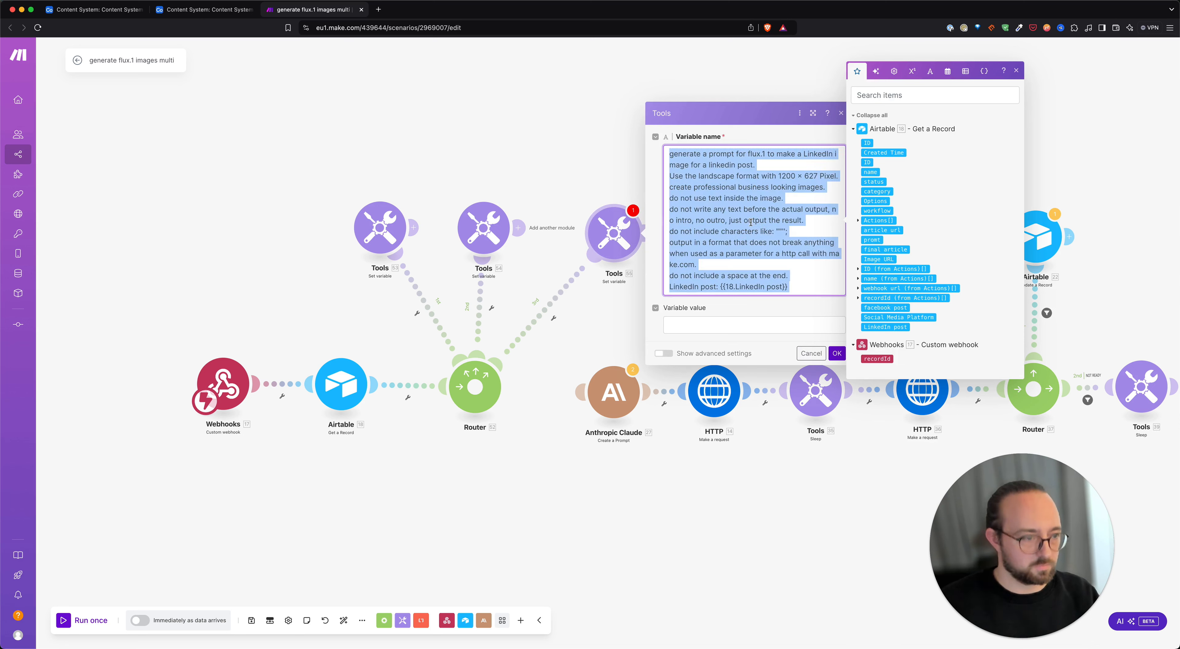
key("BackSpace")
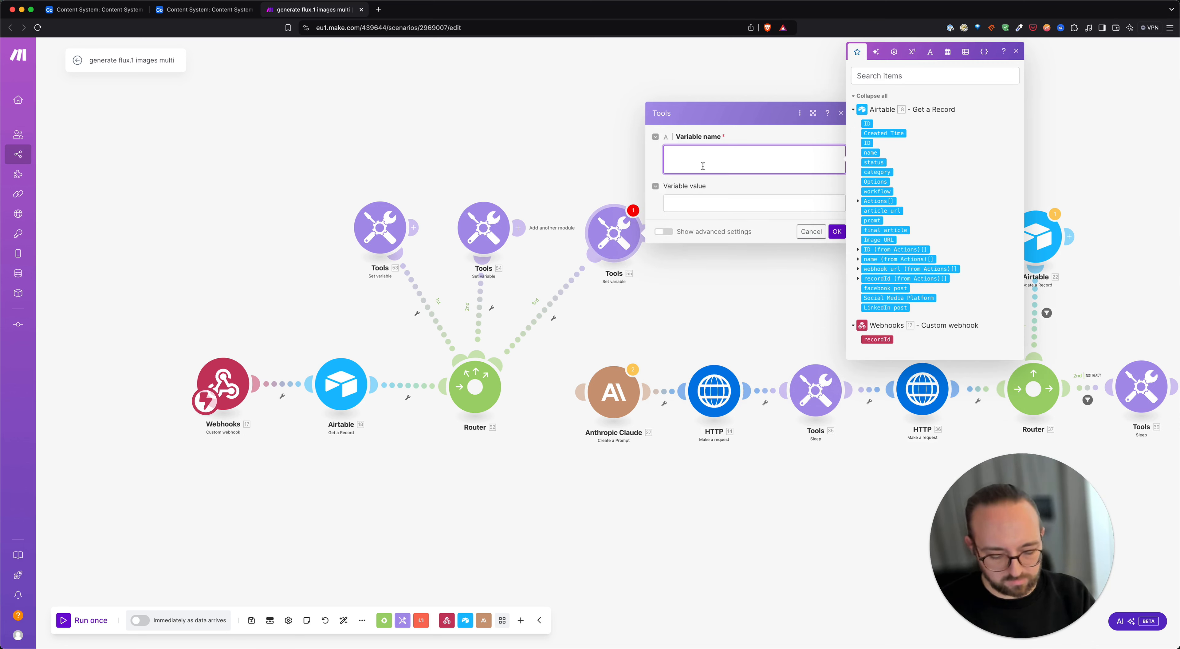
Name the third route's variable custom_promt and give it the flux.1 blog post image prompt with the 1400×800px image size
type("custom_promt")
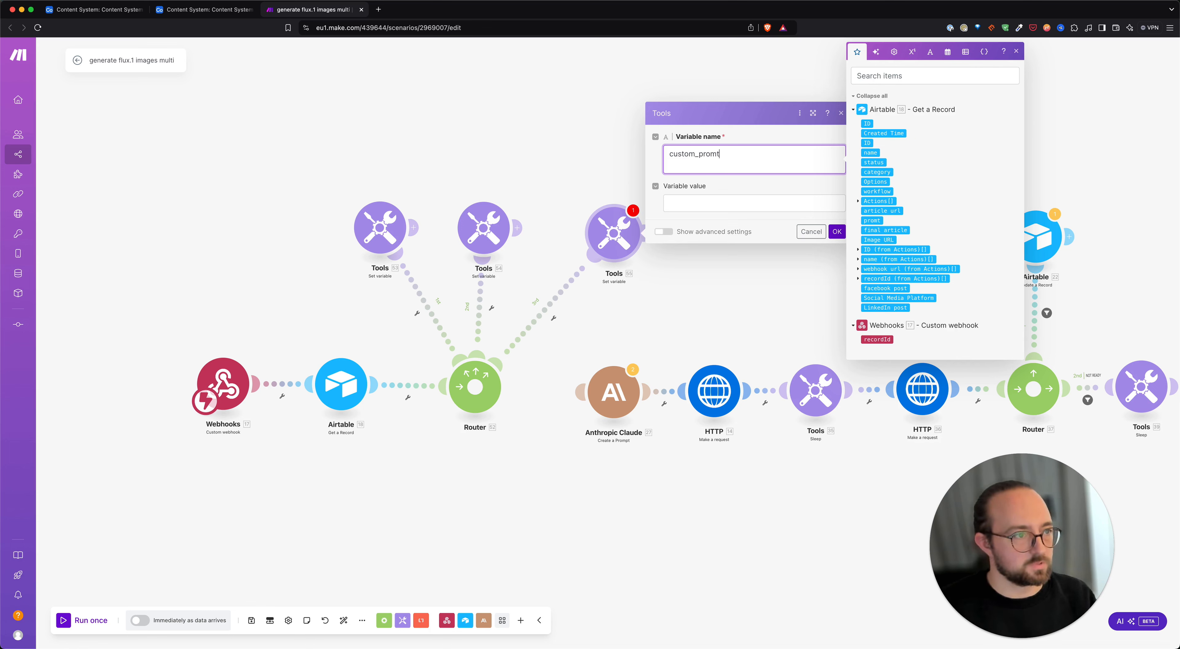
left_click(691, 201)
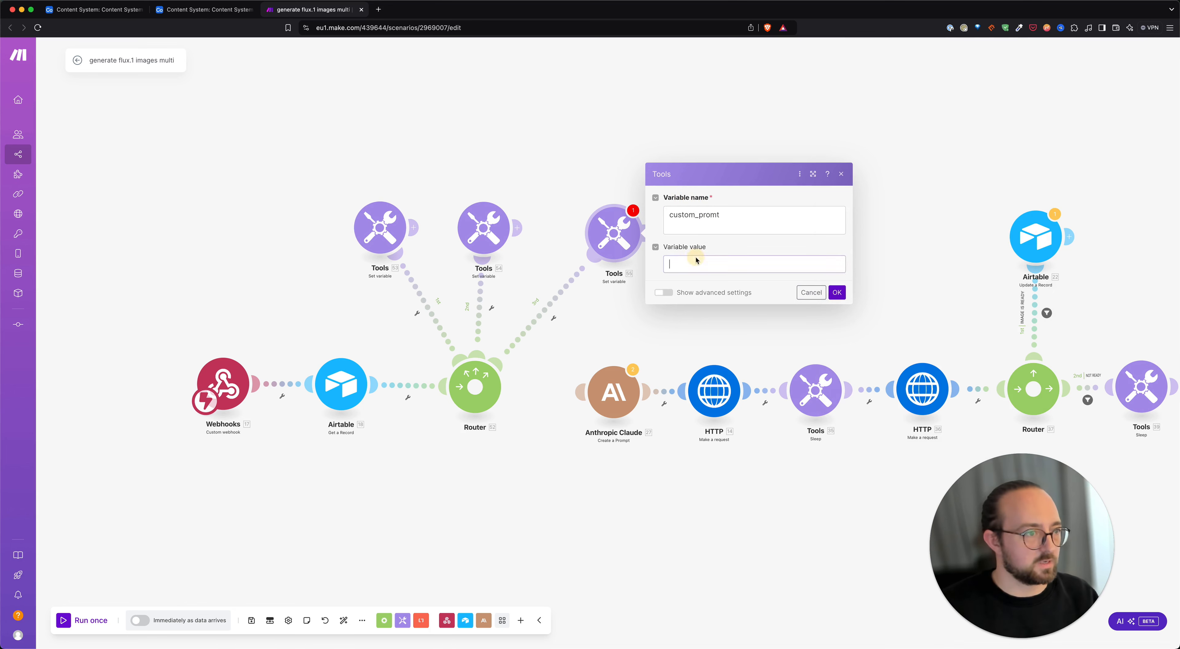
left_click(725, 264)
type("generate a prompt for flux.1 to make a blog post image for a blog article. Image size should be 1400×800px create professional business looking images. do not include text inside the image. do not write any text before the actual output, no intro, no outro, just output the result. do not include characters like: \"\"\"; output in a format that does not break anything when used as a parameter for a http call with make.com. do not include a space at the end. The article: {{18.final article}}")
left_click_drag(710, 397, 658, 399)
left_click(740, 399)
left_click(748, 336)
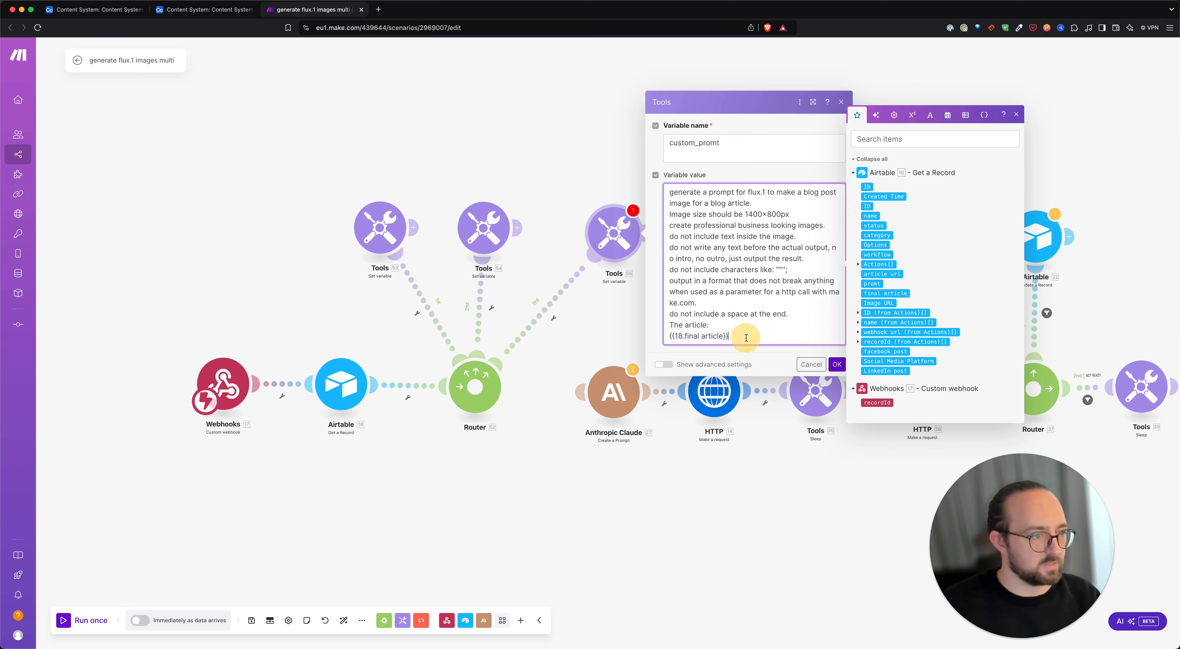
Replace the plain-text placeholder under "The article:" with the mapped Airtable final article field and save the module
key("shift+Home")
key("BackSpace")
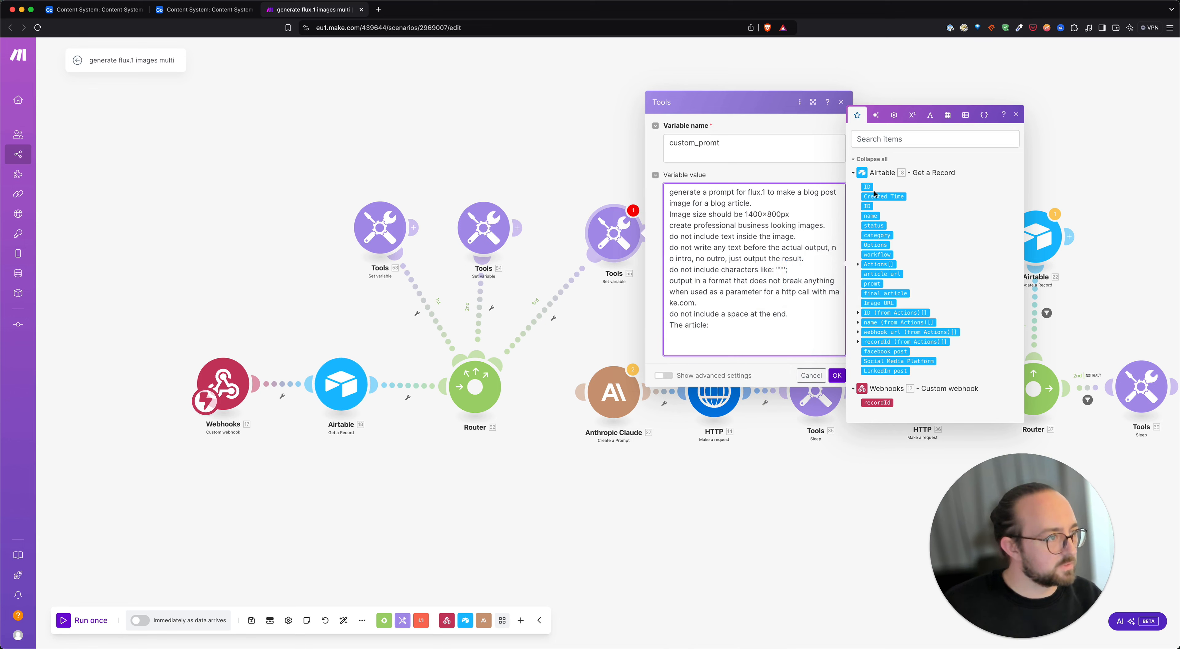
left_click(889, 293)
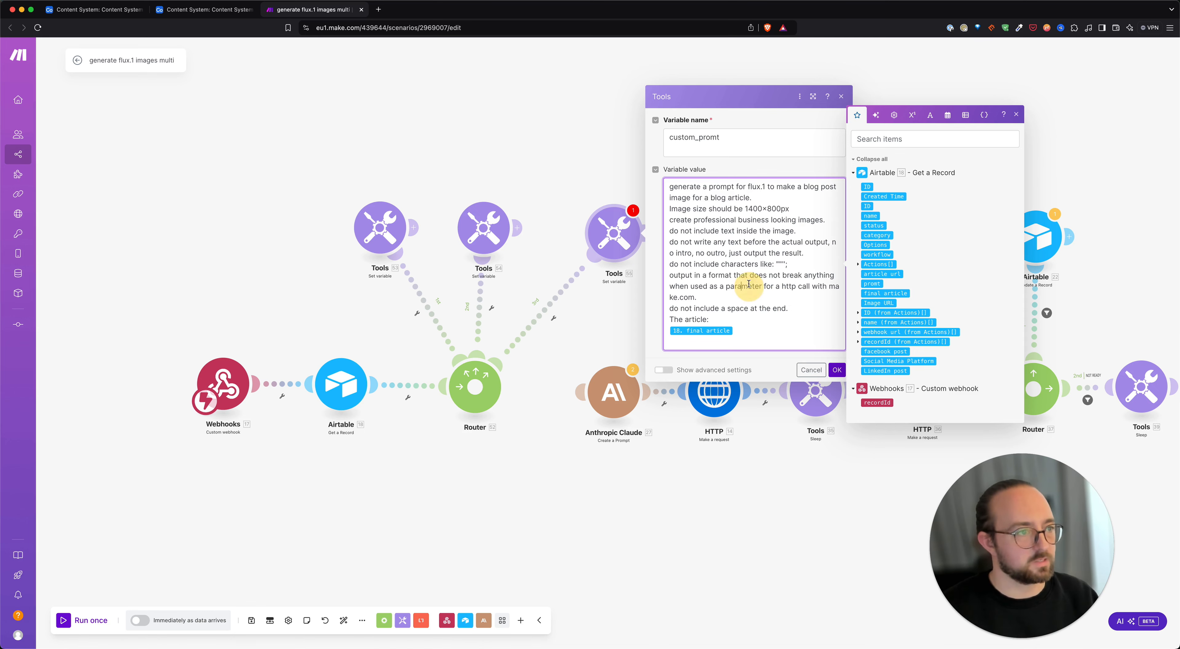
left_click(834, 371)
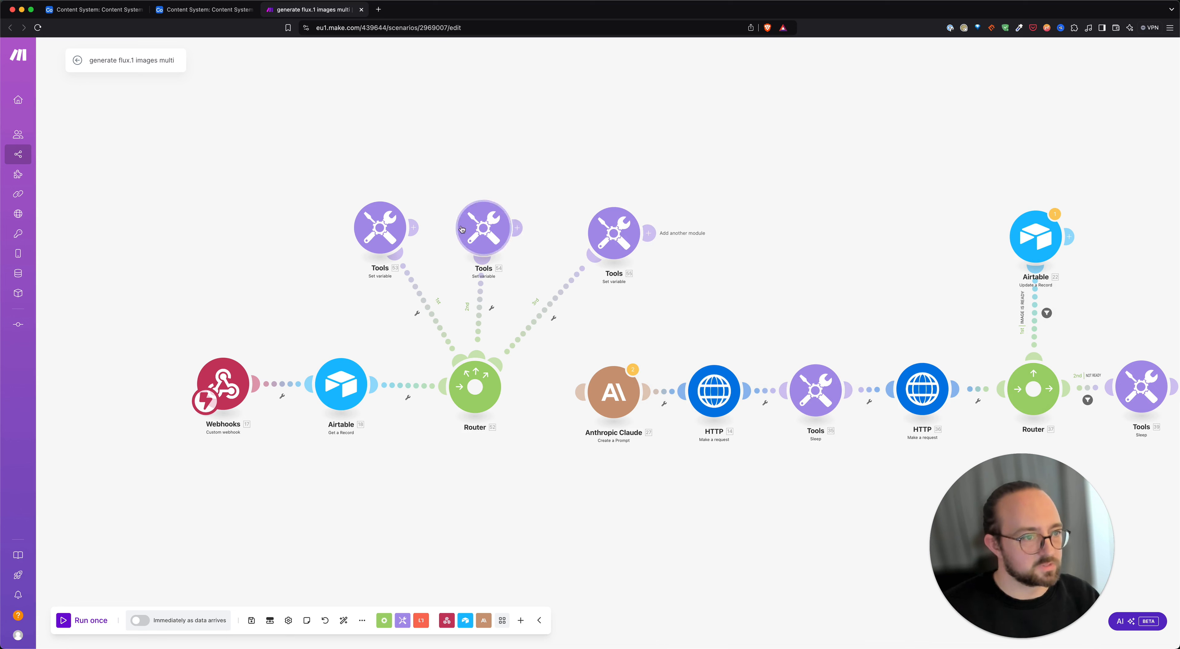
Rearrange the three Set variable modules above the Router and link the Anthropic Claude module to the Router as its fourth route
left_click_drag(381, 230, 362, 224)
left_click_drag(483, 241, 469, 234)
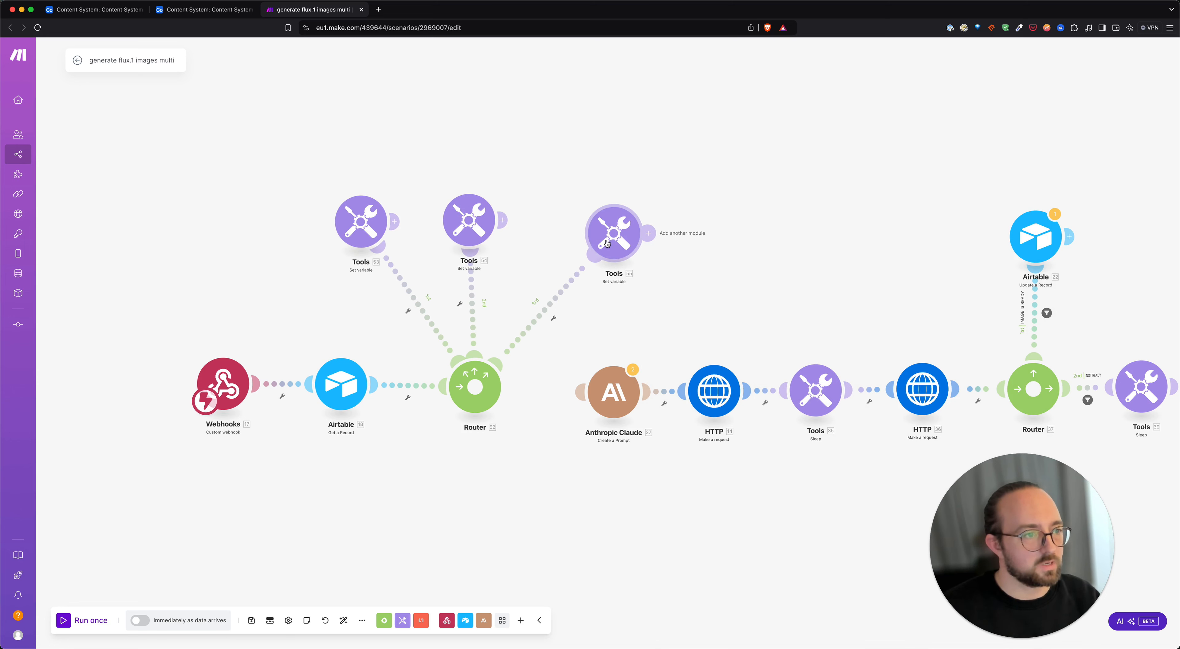
mouse_move(618, 233)
left_mouse_down()
mouse_move(581, 206)
mouse_move(597, 226)
left_mouse_up()
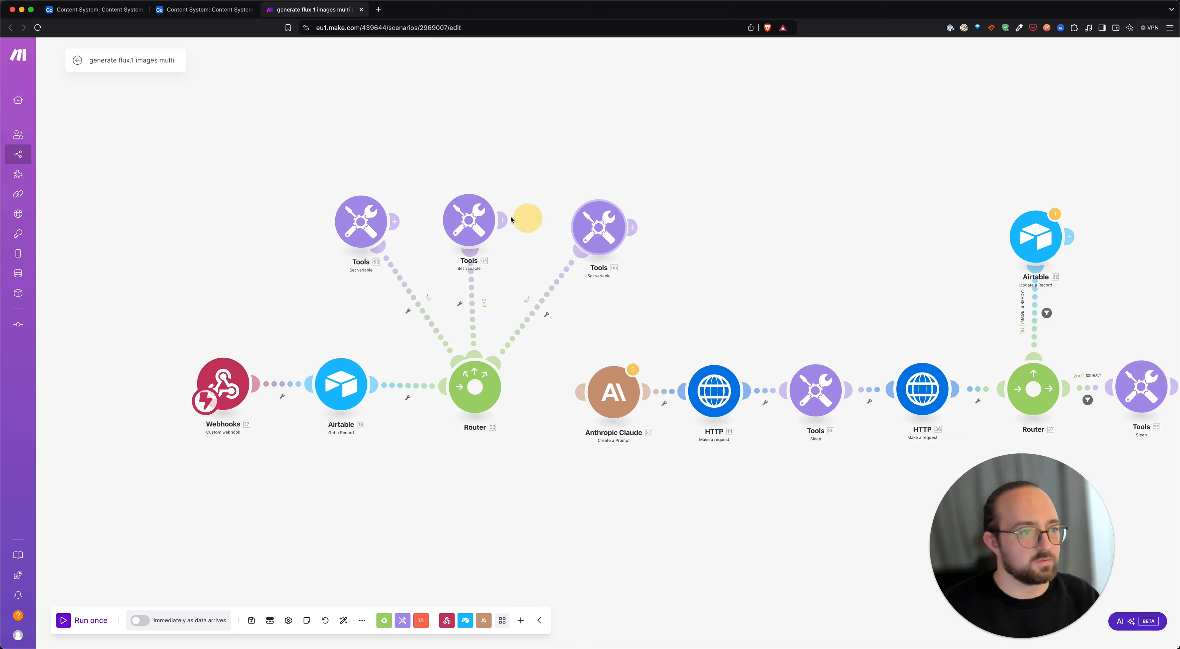
left_click_drag(480, 219, 486, 219)
left_click_drag(368, 223, 371, 223)
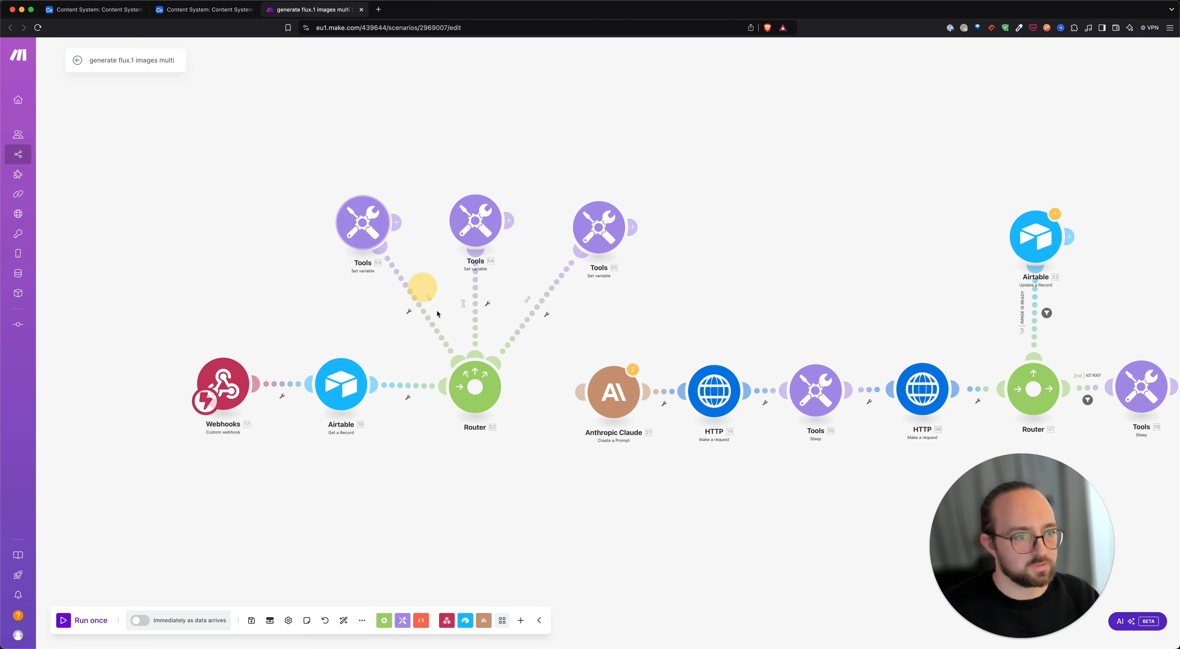
left_click_drag(616, 401, 623, 402)
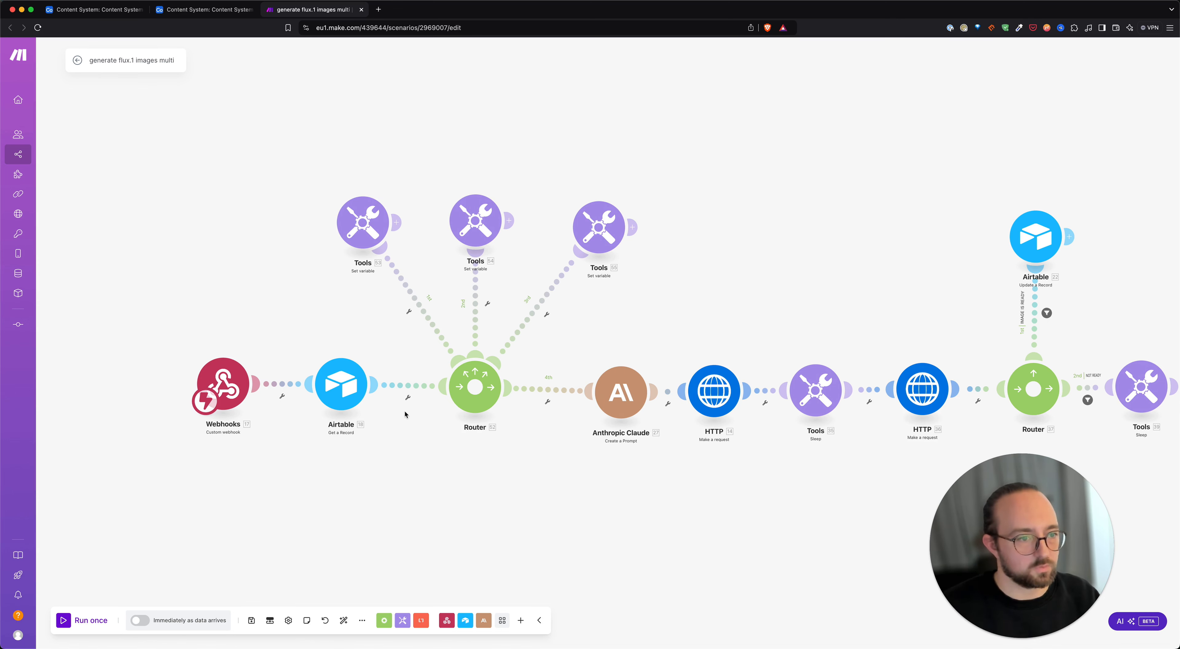
Set up a filter labelled Facebook on the Router's route to the first Set variable module
left_click(409, 312)
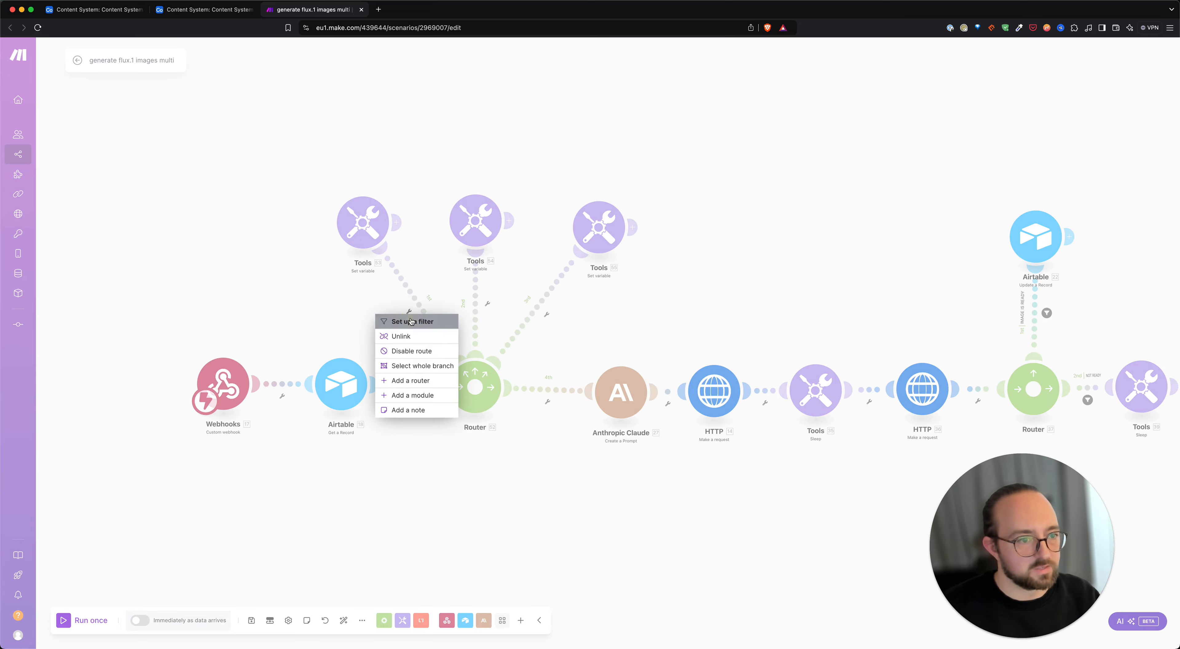
left_click(433, 323)
left_click(505, 239)
type("D")
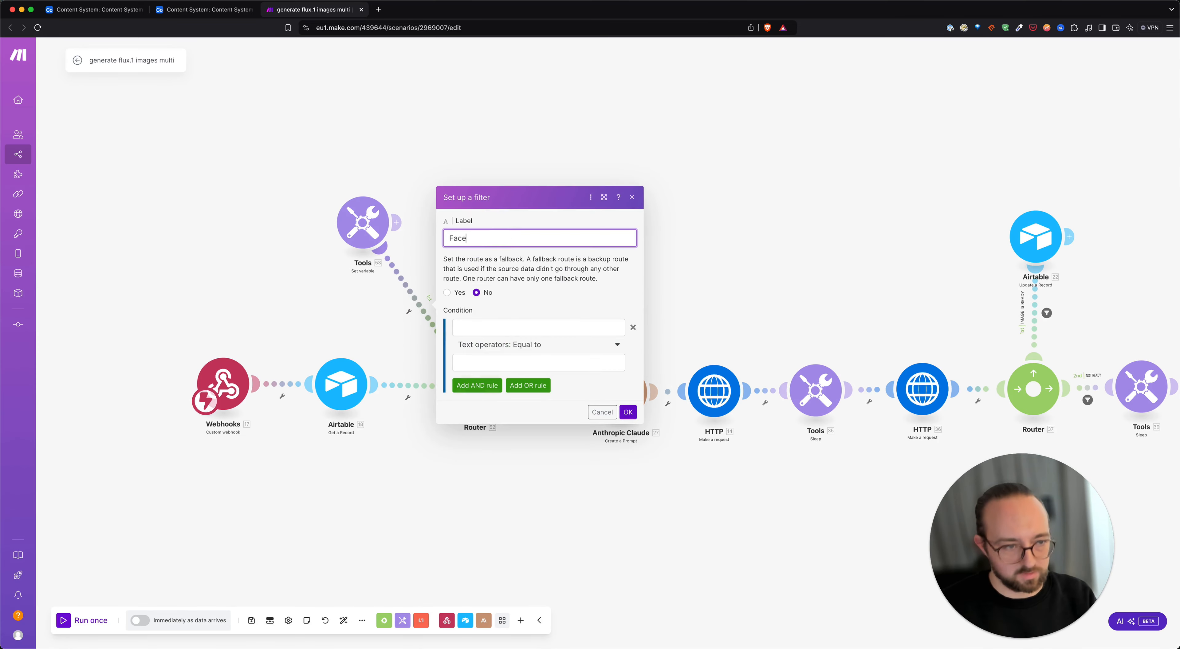
type("acebook")
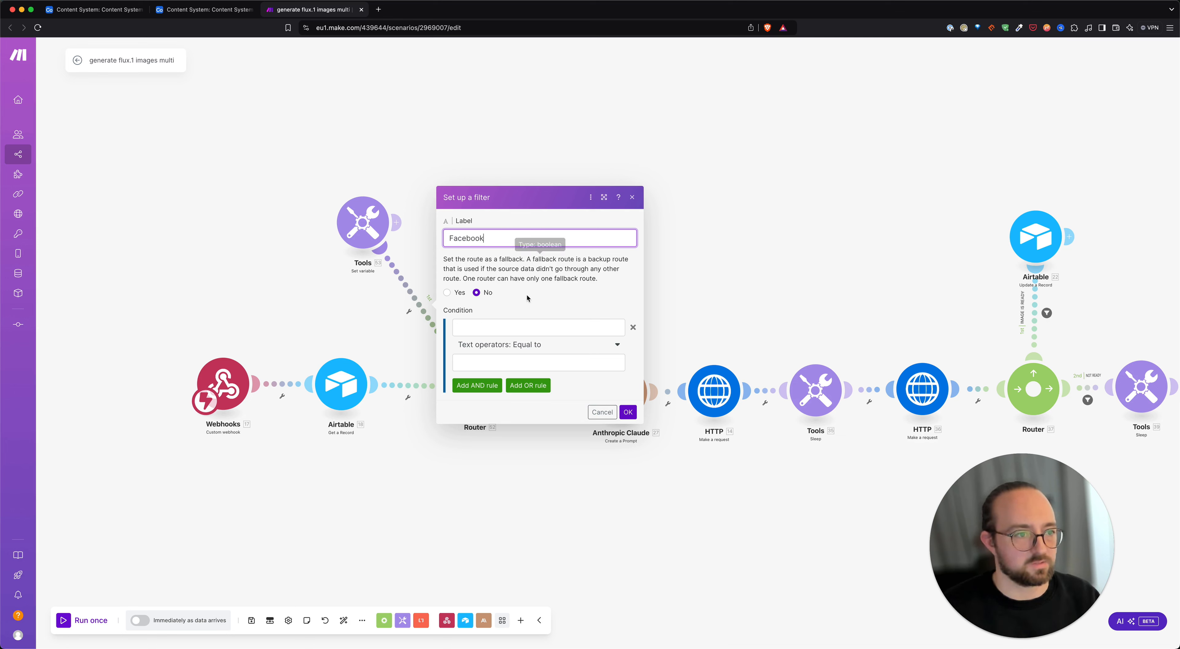
left_click(596, 332)
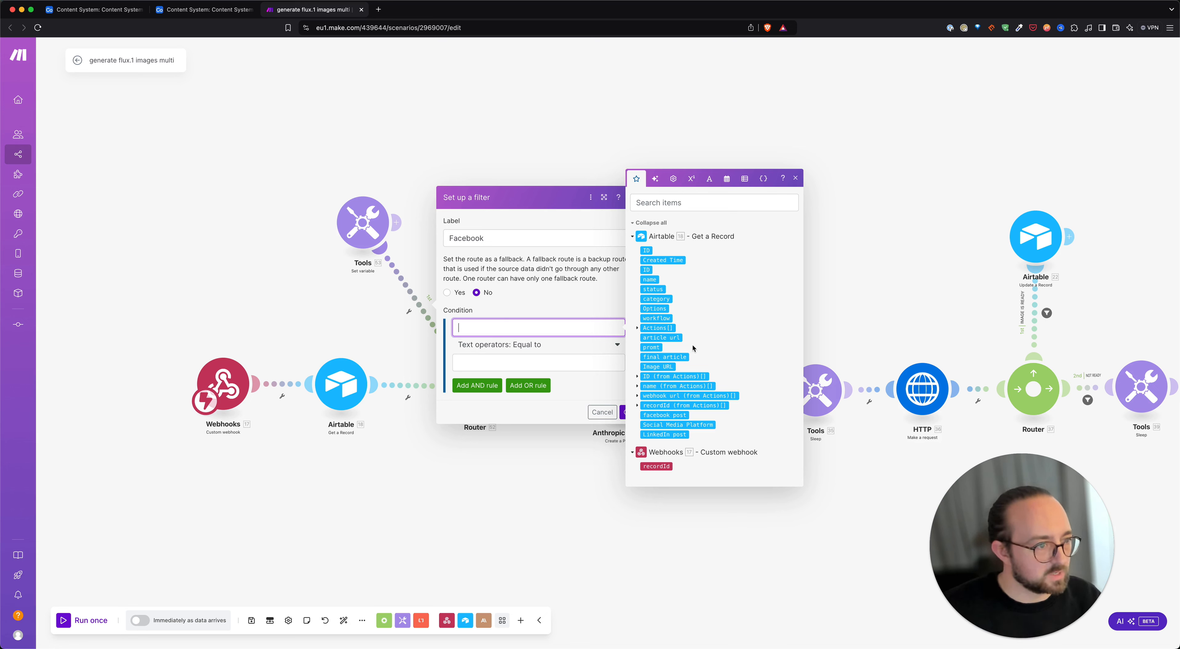
left_click(657, 317)
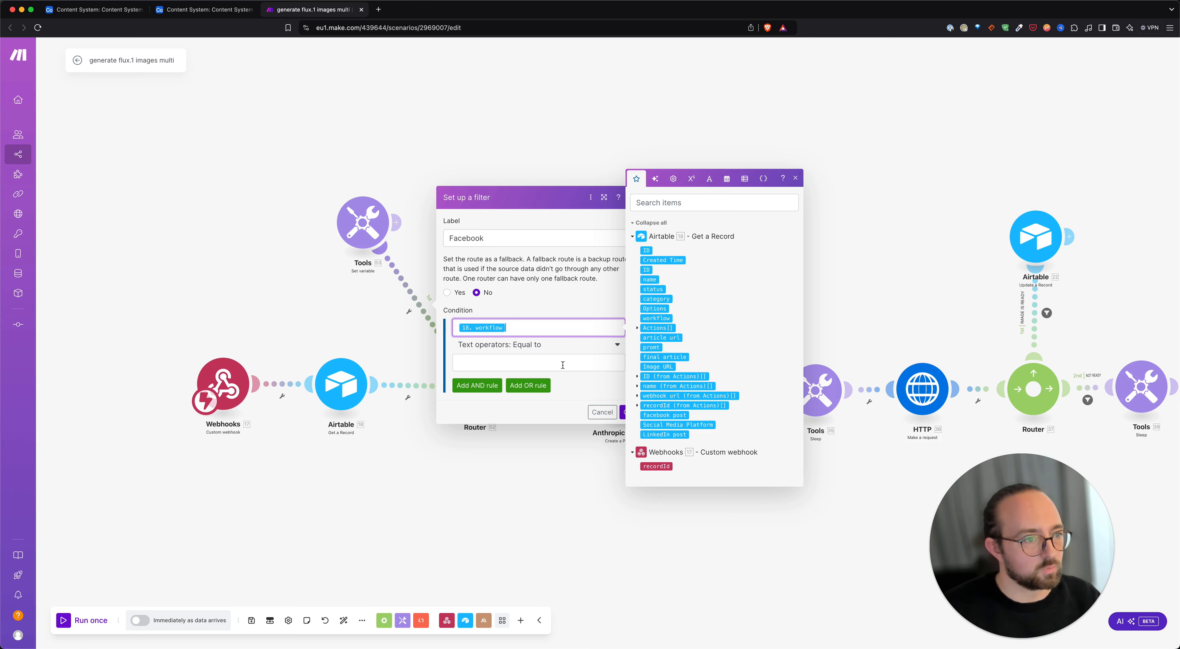
left_click(588, 364)
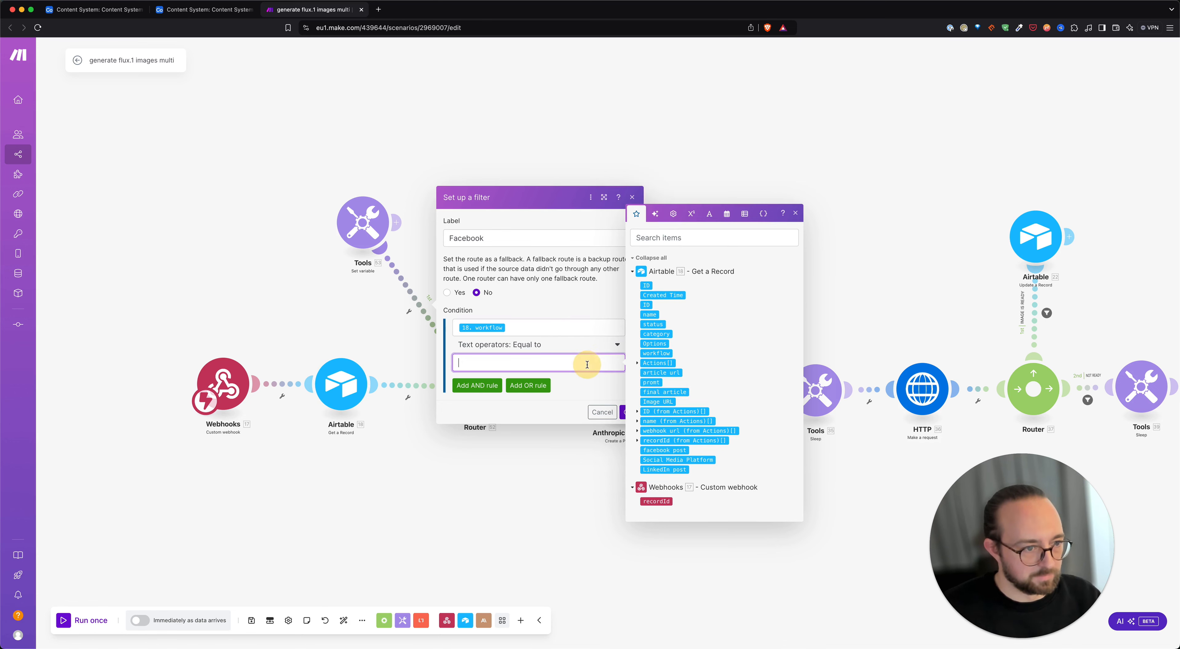
left_click(537, 326)
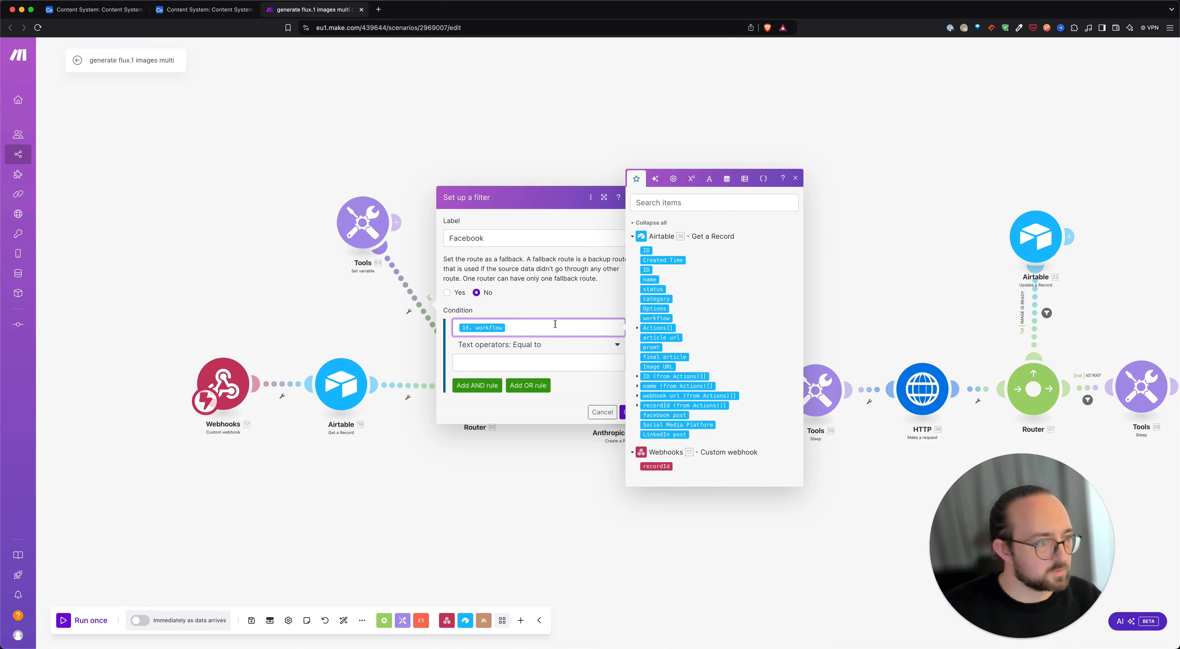
key("BackSpace")
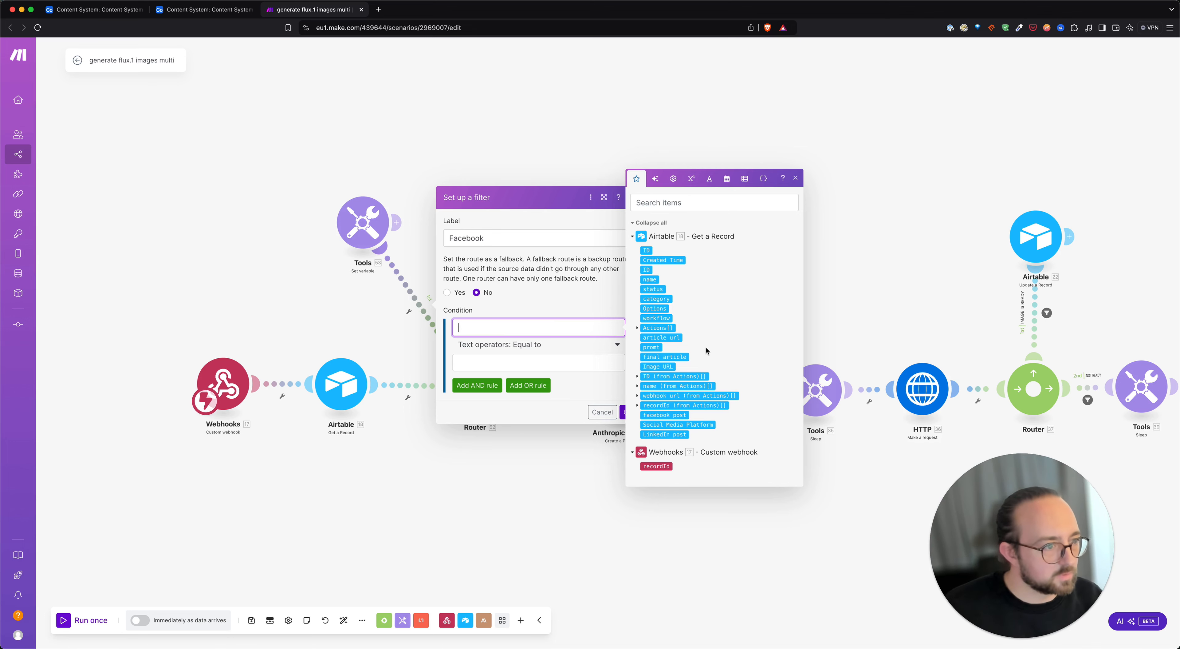
Set the filter condition to Airtable's Social Media Platform equal to Facebook, checking the platform value in the Airtable table, and add an AND rule
left_click(674, 425)
left_click(532, 360)
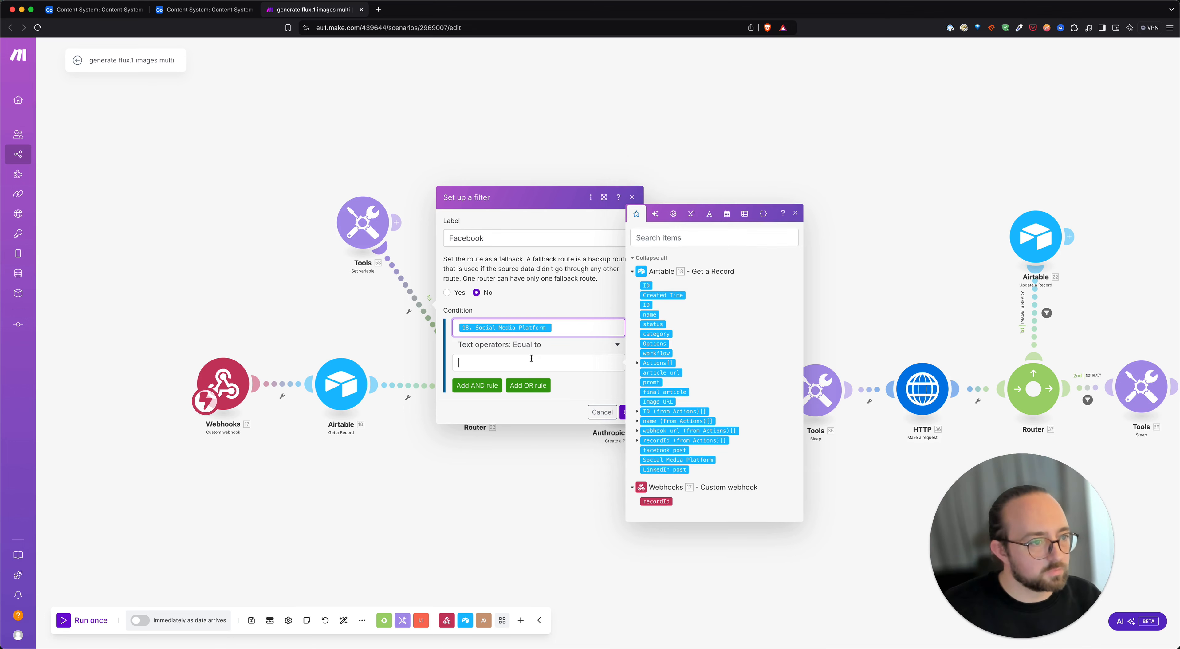
left_click(93, 9)
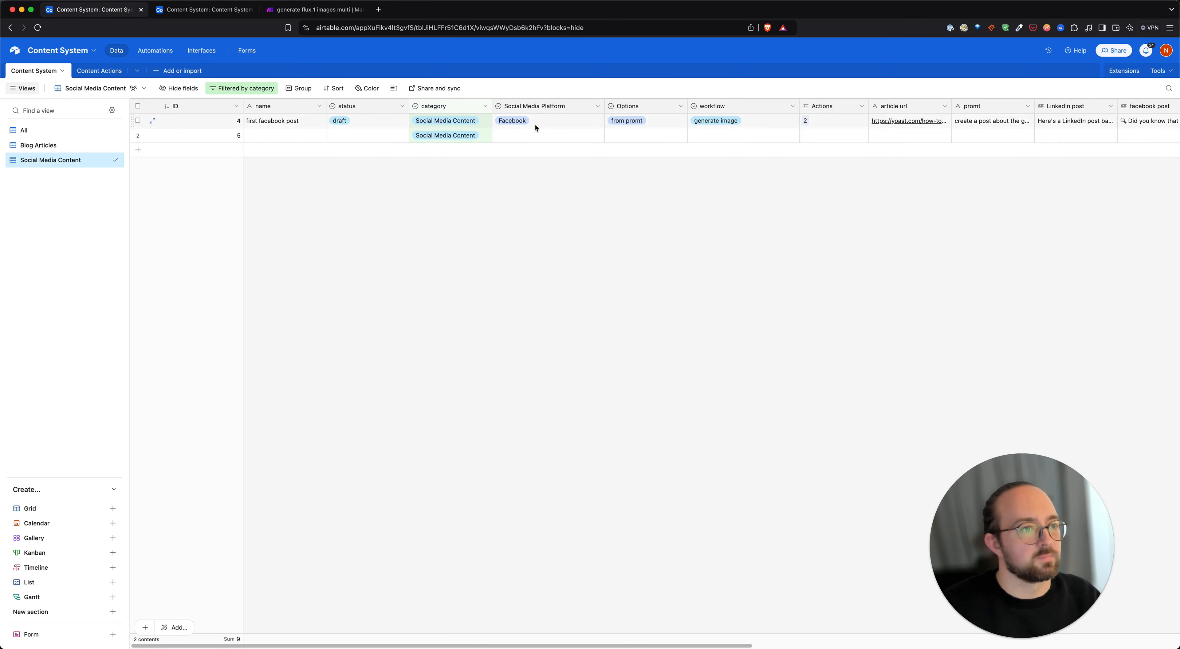
left_click(303, 13)
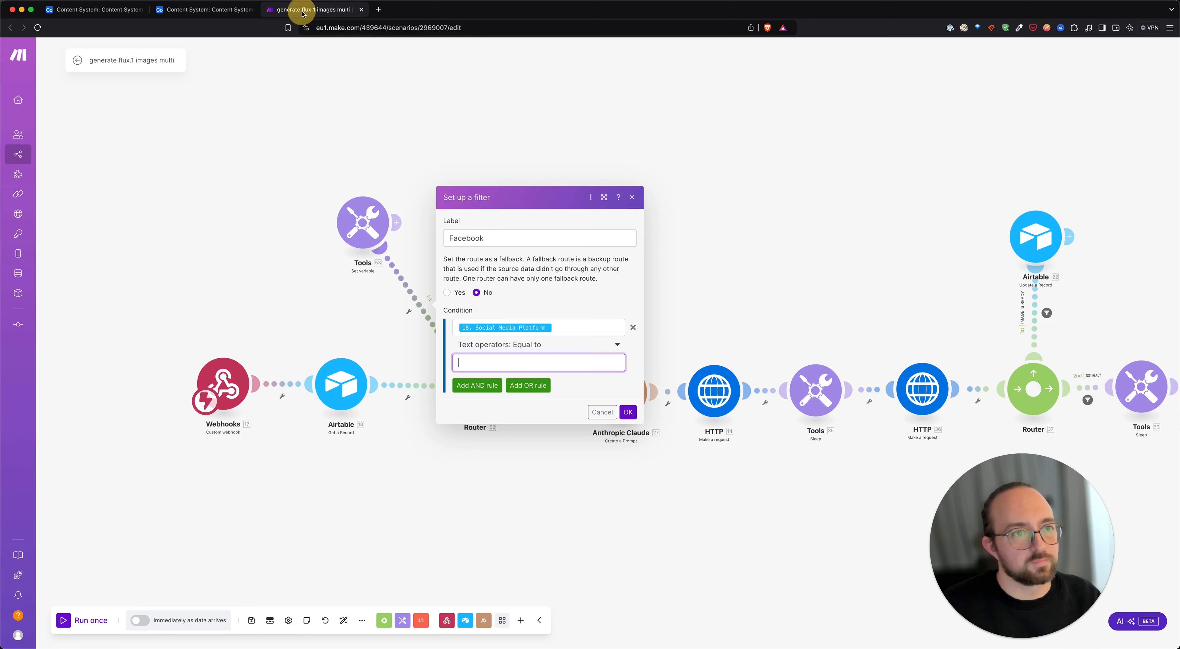
left_click(529, 361)
type("Facebook")
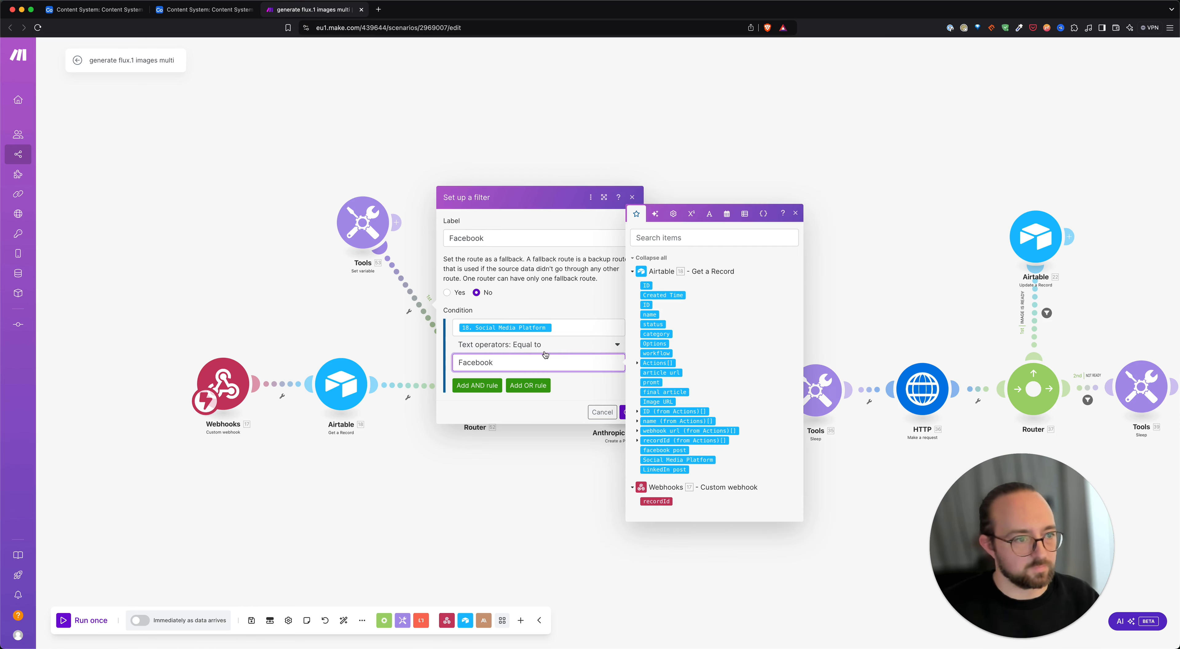
left_click(566, 343)
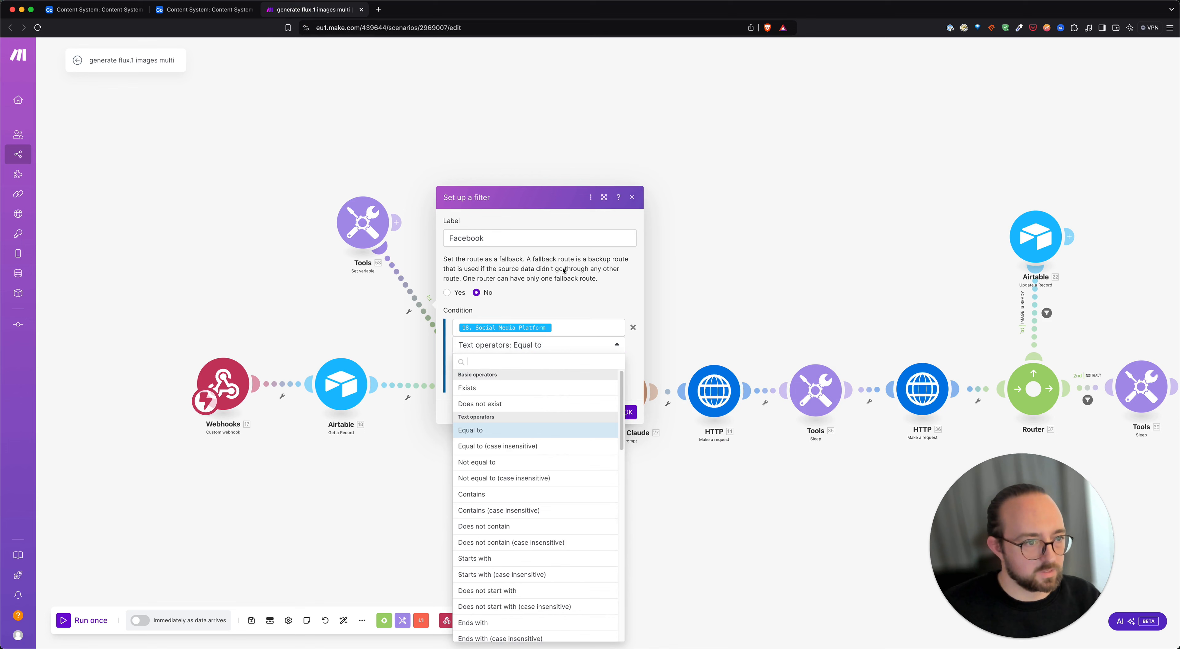
left_click(564, 303)
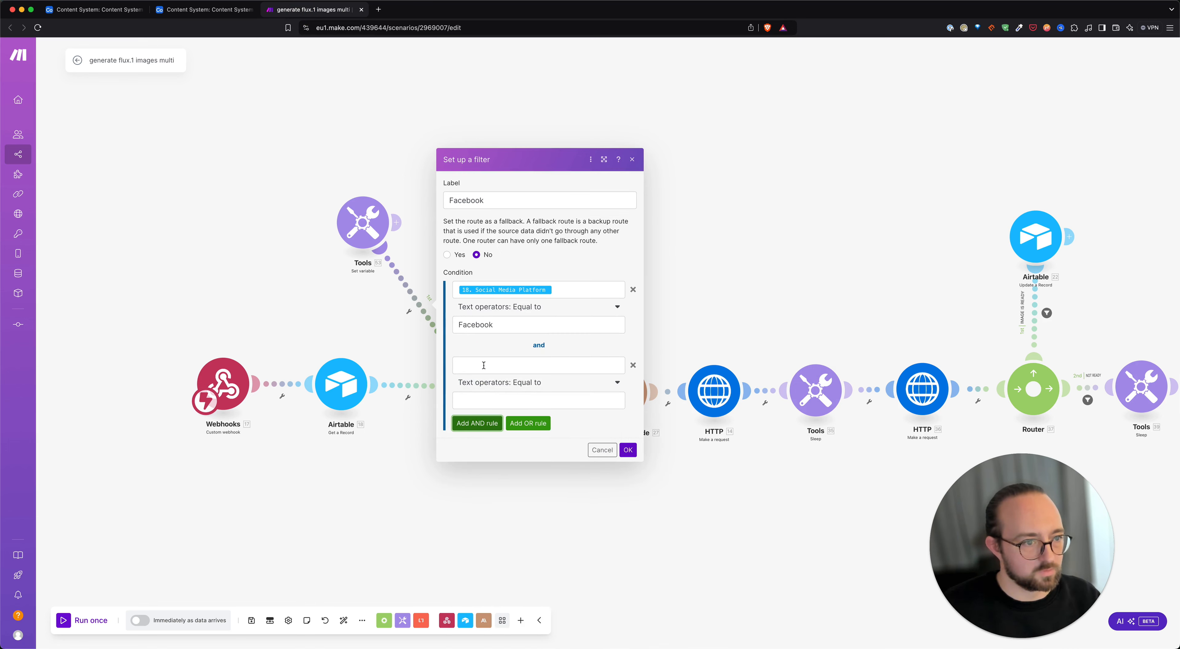
Set the Facebook filter's second condition to Airtable's category equal to Social Media Content and save the filter
left_click(527, 367)
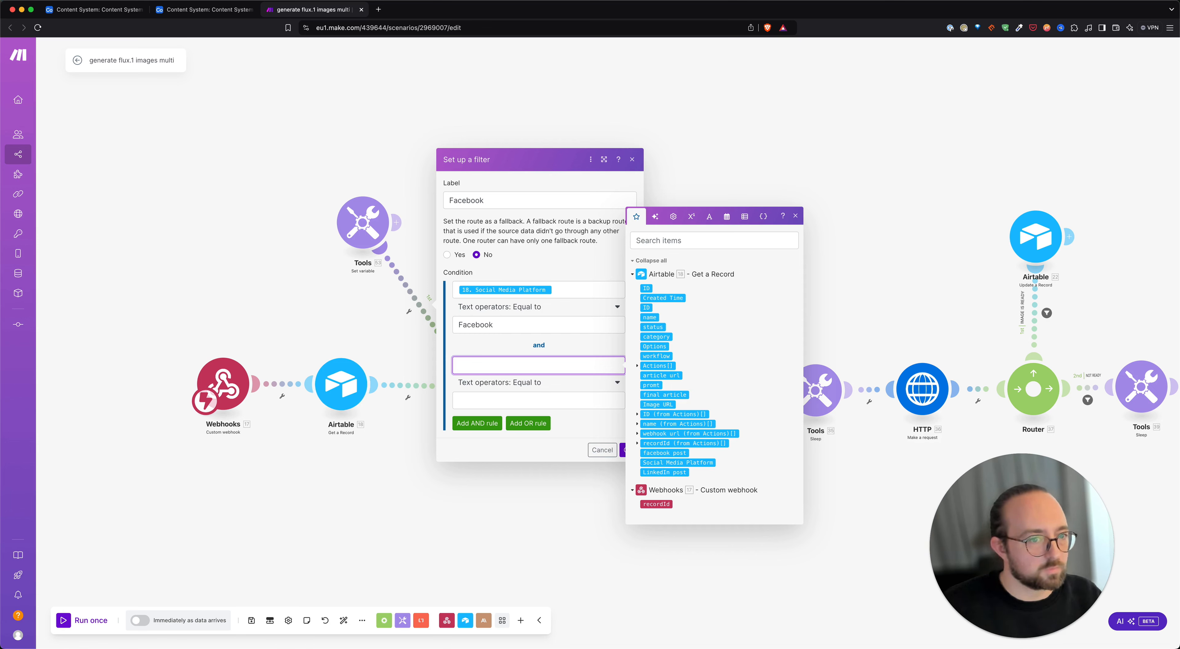
left_click(526, 361)
left_click(525, 364)
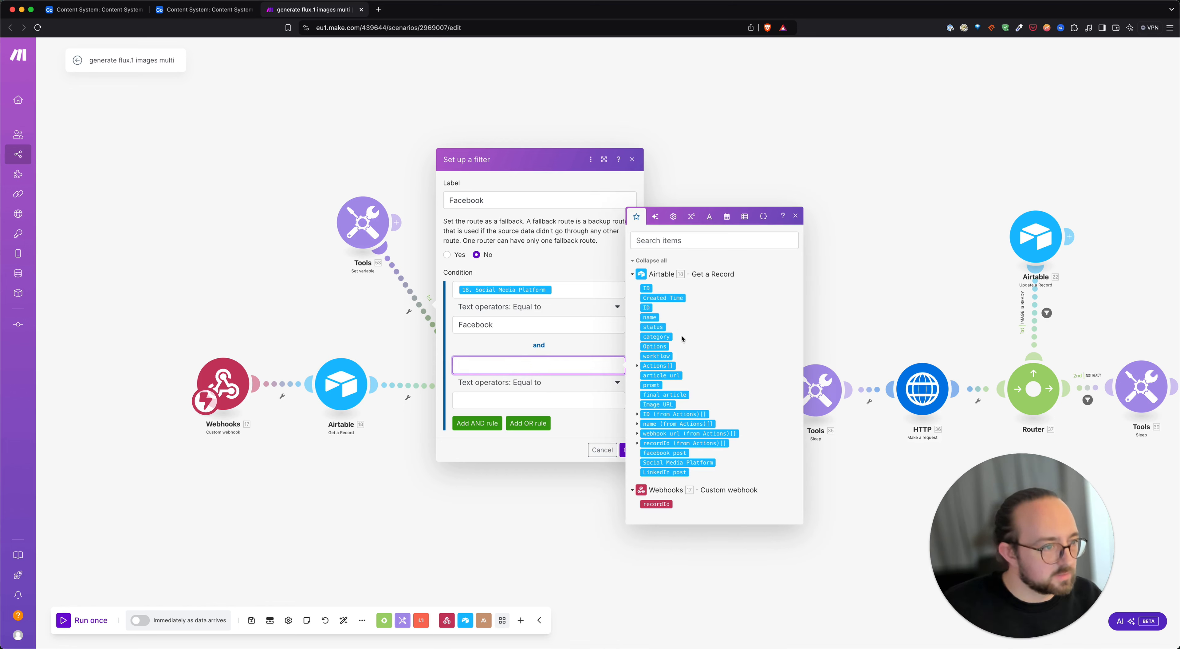
left_click(660, 337)
left_click(502, 400)
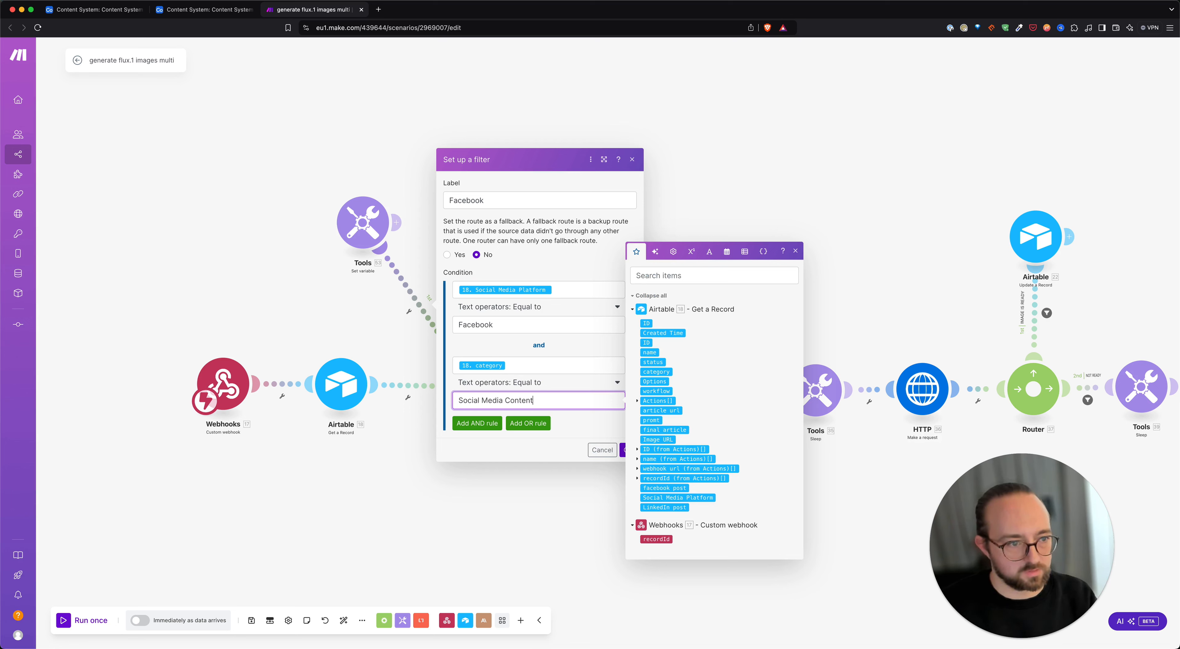
key("super+a")
left_click(582, 421)
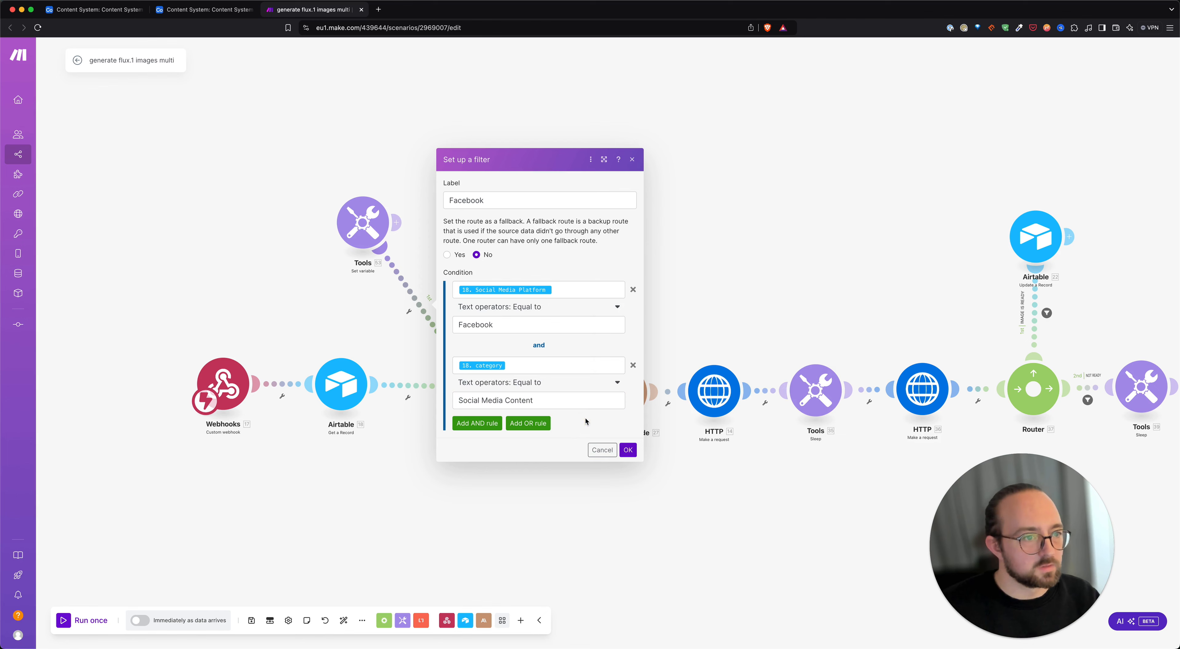
left_click(628, 448)
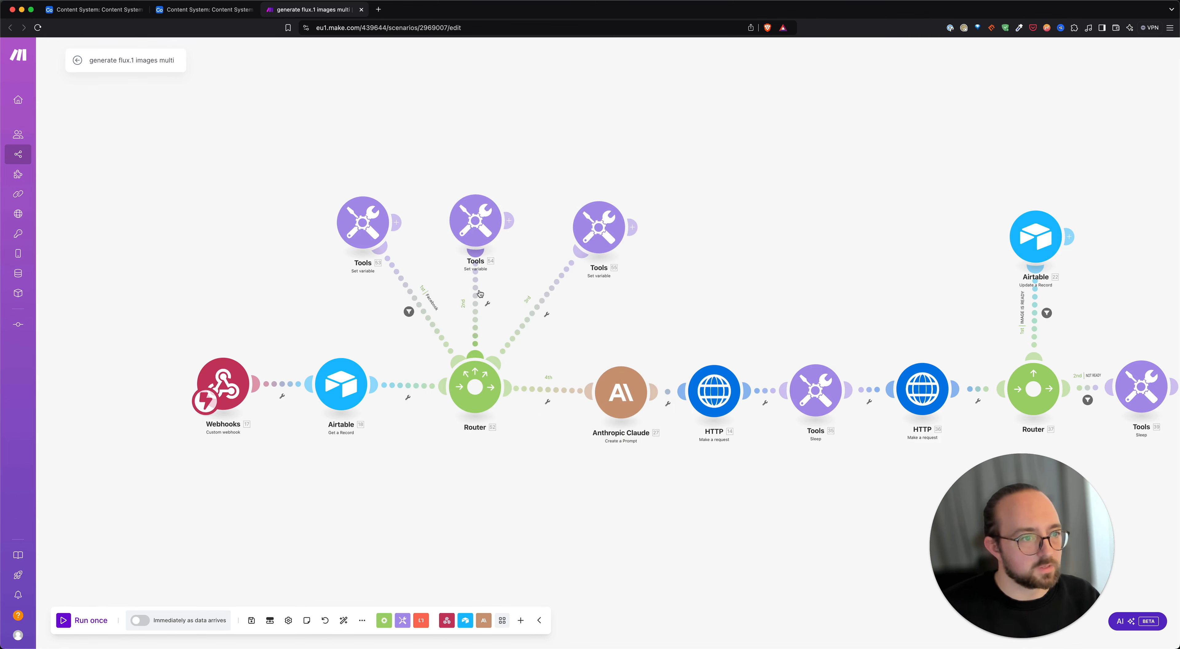
Set up a LinkedIn filter on the Router's second route requiring Airtable's Social Media Platform equal to LinkedIn, and add an AND rule
left_click(488, 304)
left_click(495, 312)
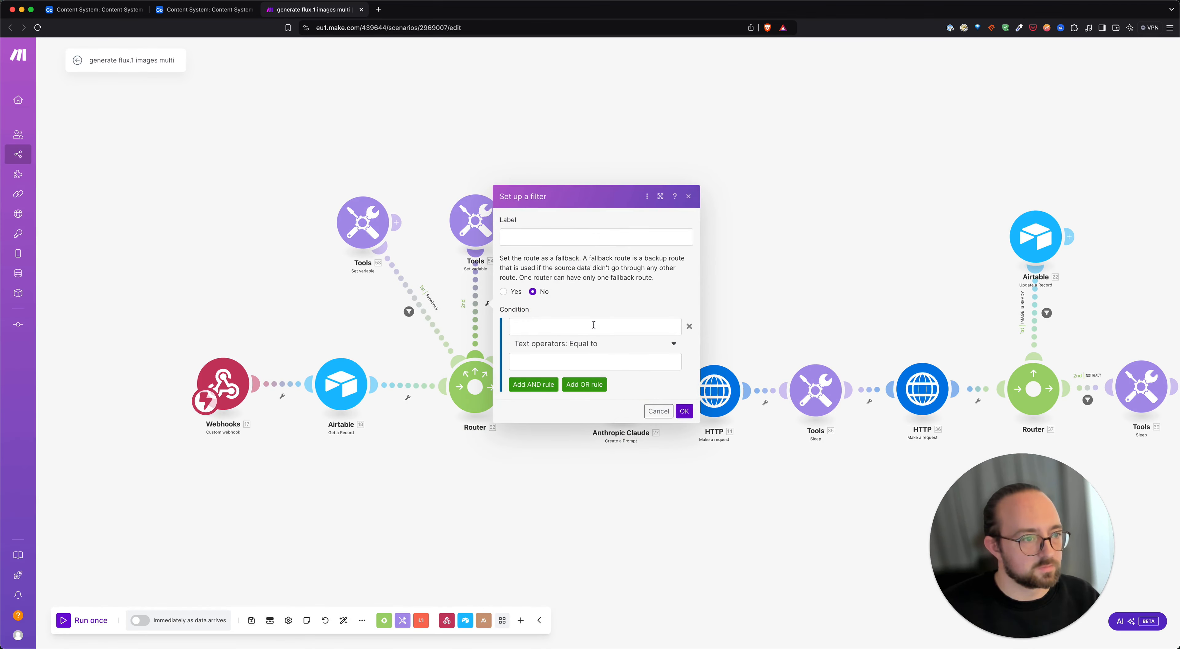
left_click(550, 236)
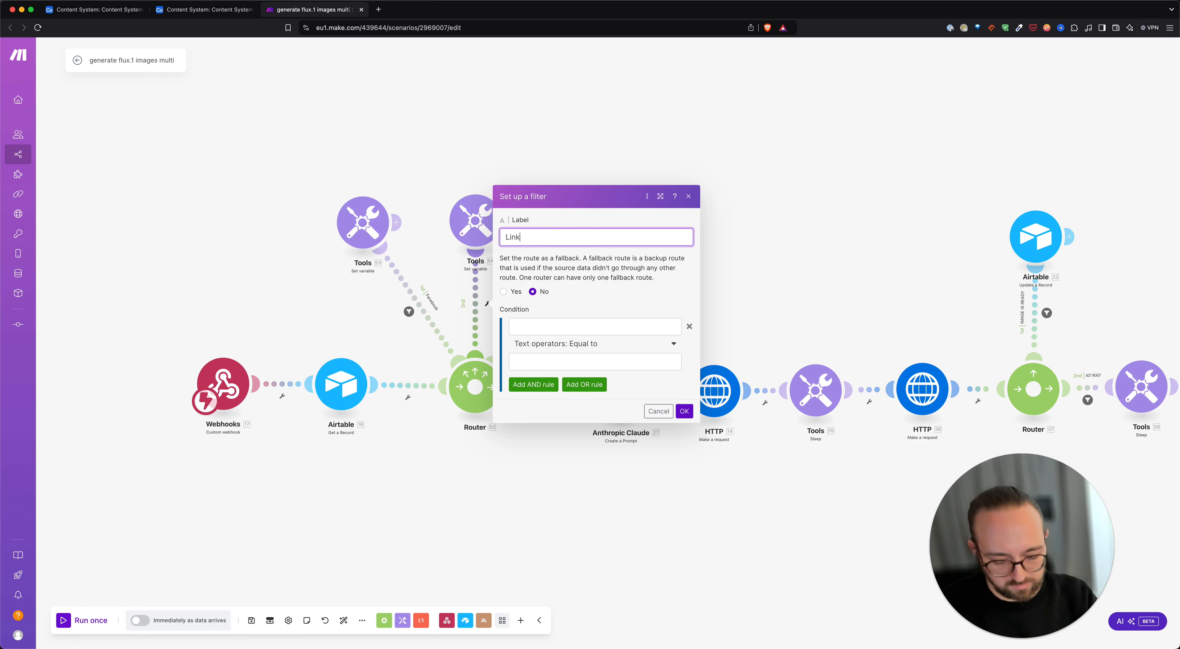
left_click(536, 326)
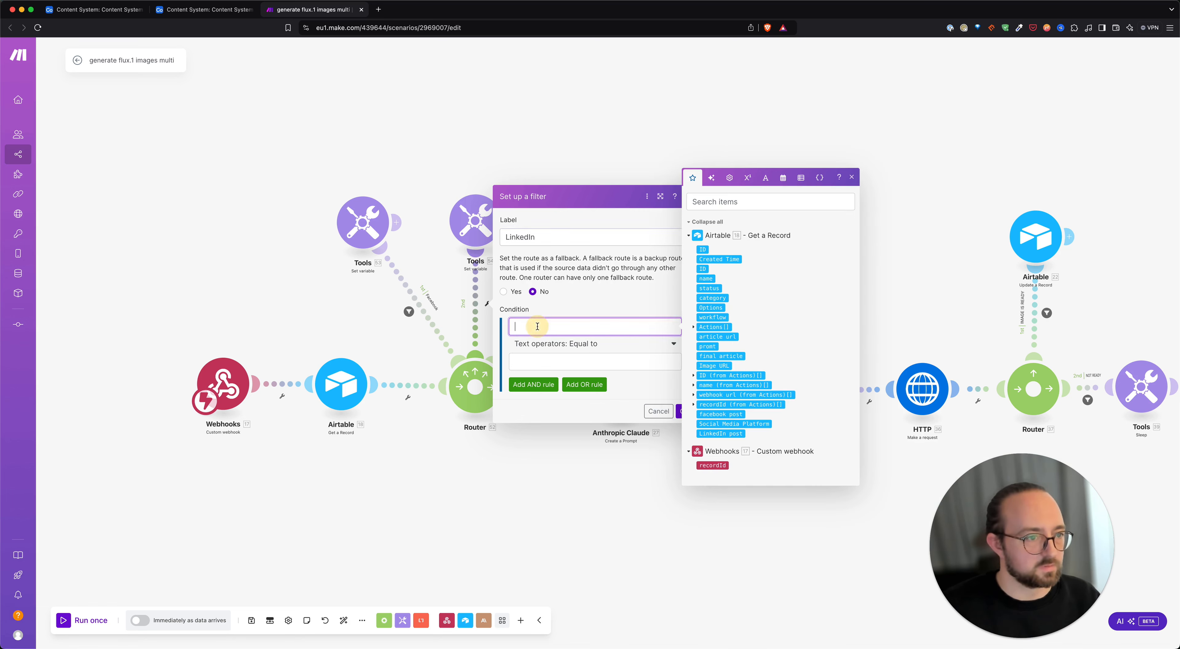
left_click(722, 424)
left_click(577, 360)
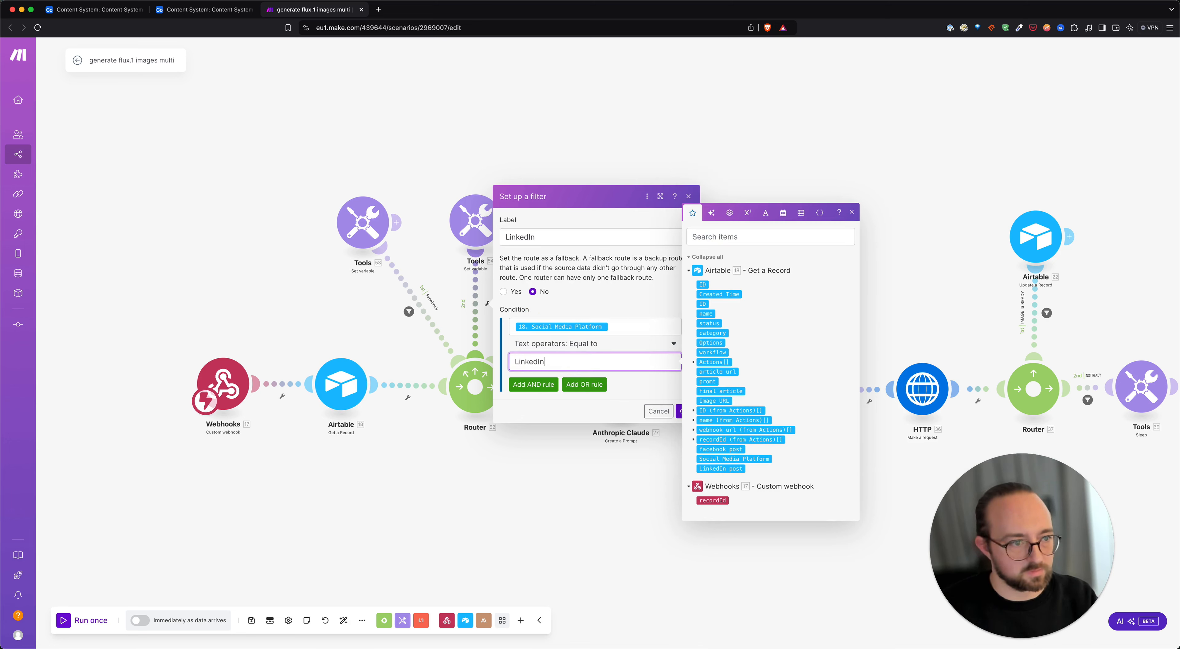
left_click(533, 384)
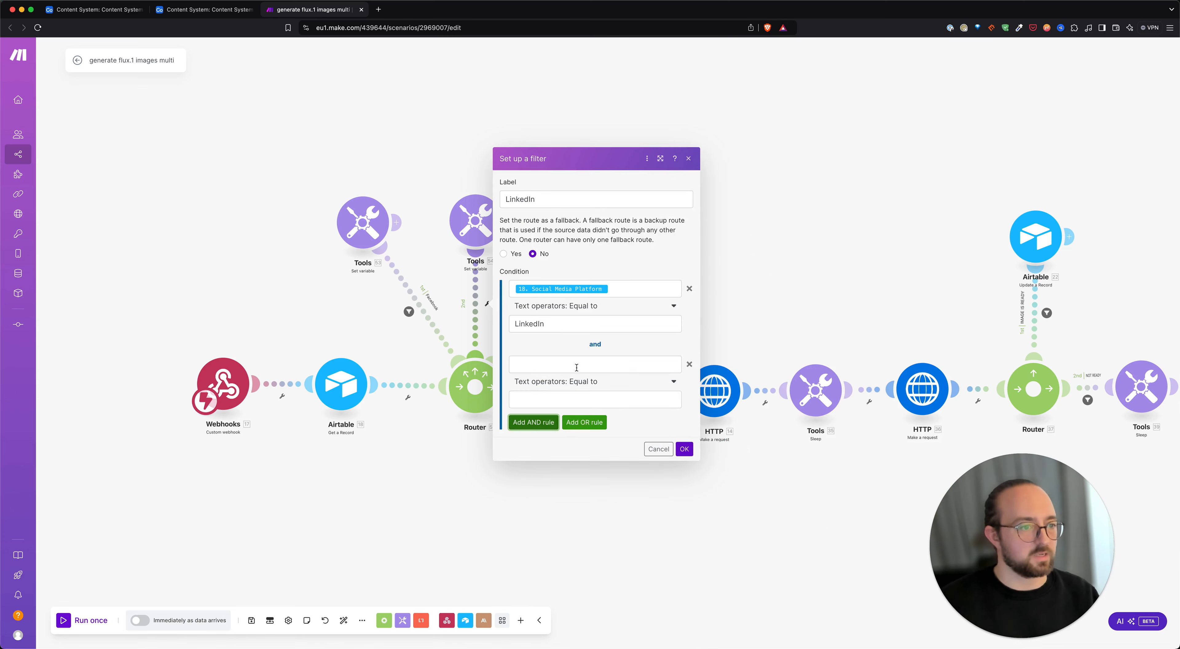
Set the LinkedIn filter's AND condition to Airtable's category equal to Social Media Content and save the filter
left_click(629, 371)
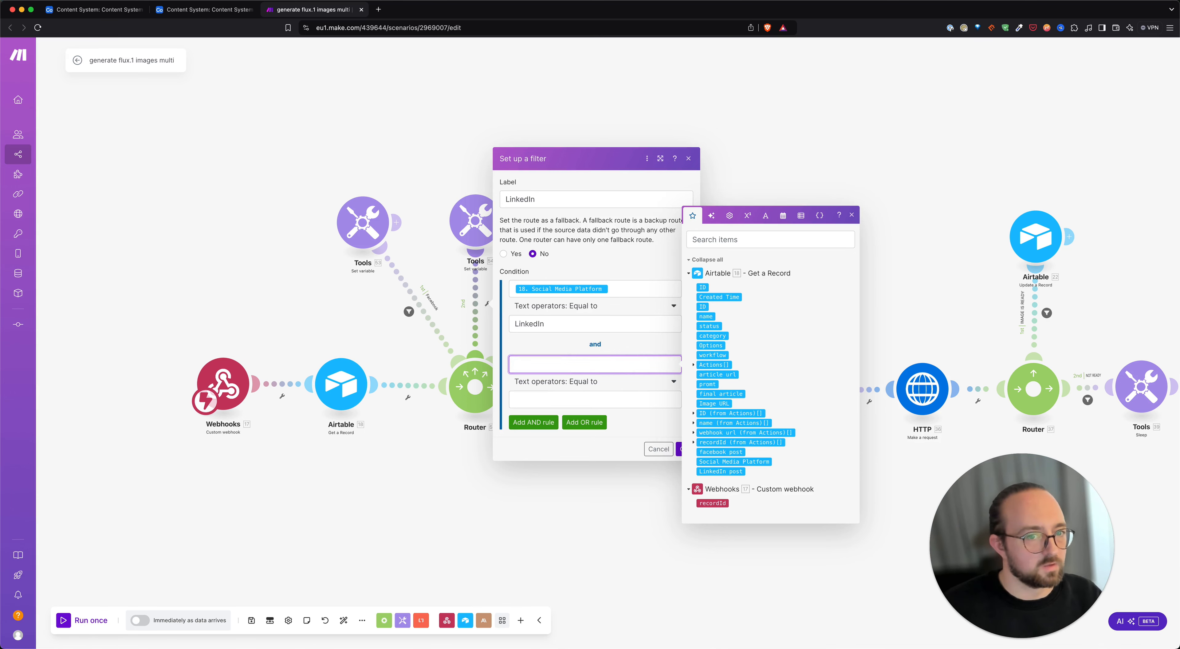
left_click(396, 341)
left_click(588, 366)
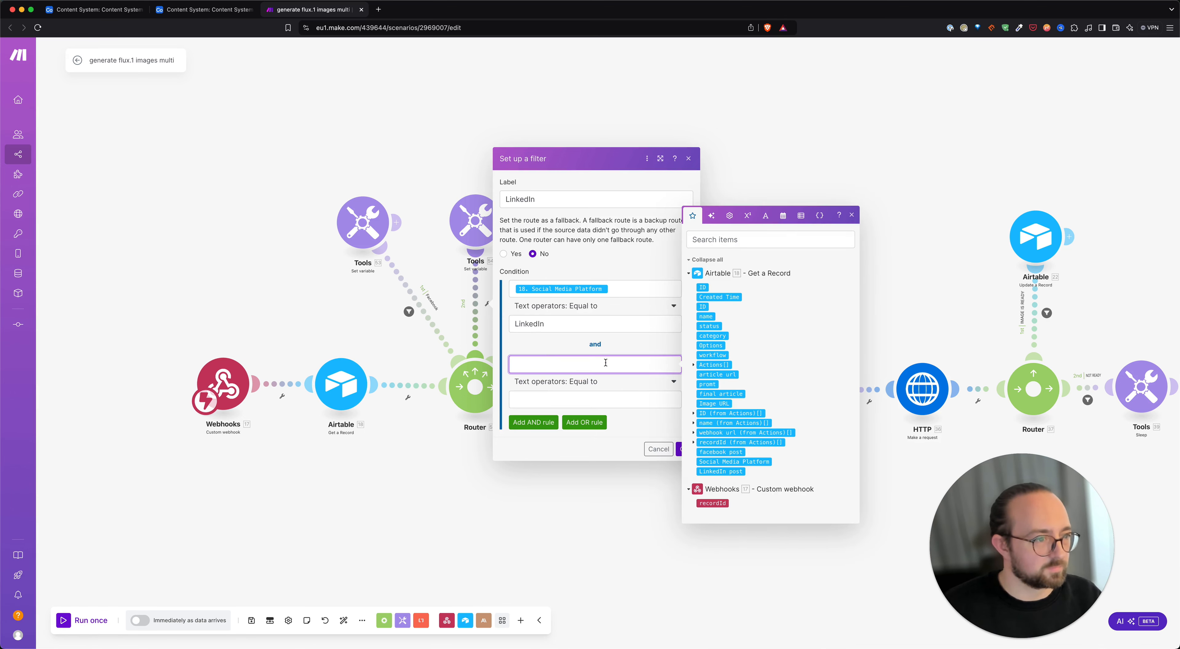
left_click(713, 336)
left_click(646, 400)
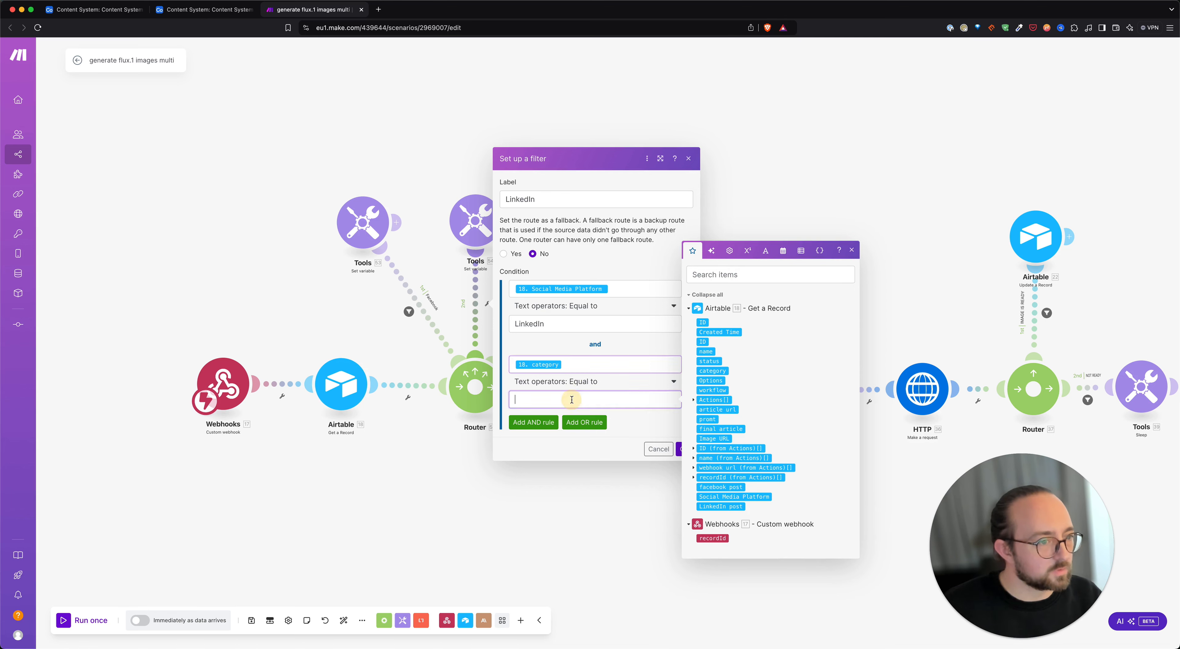
type("Social Media Content")
left_click(683, 449)
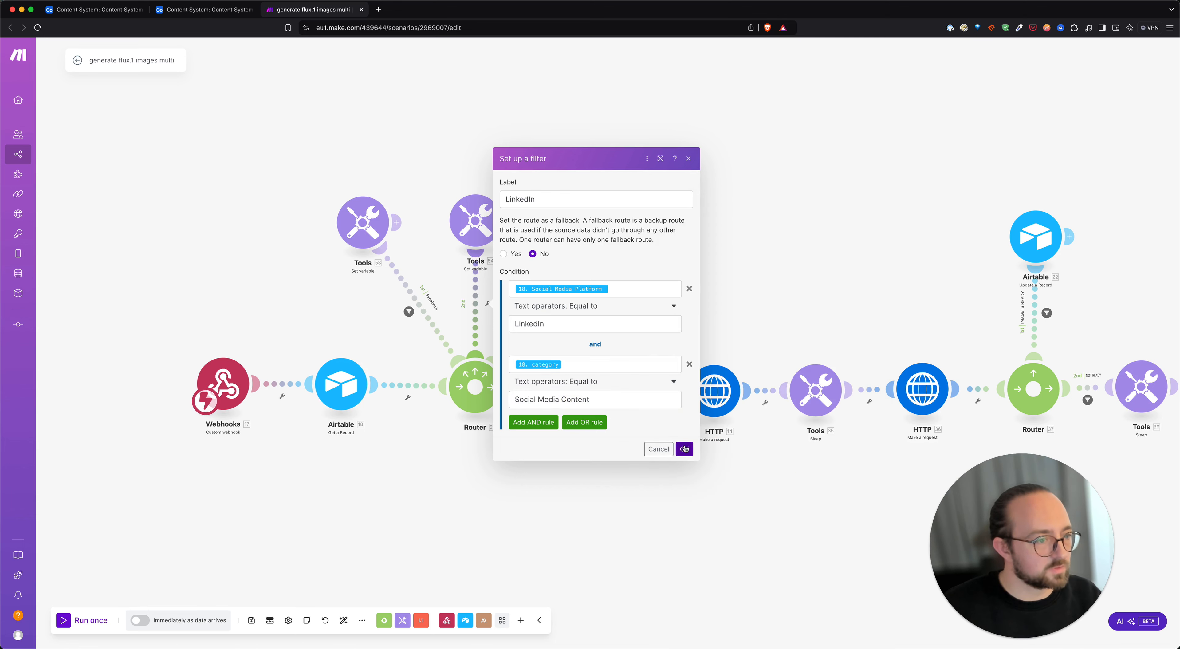
left_click(683, 449)
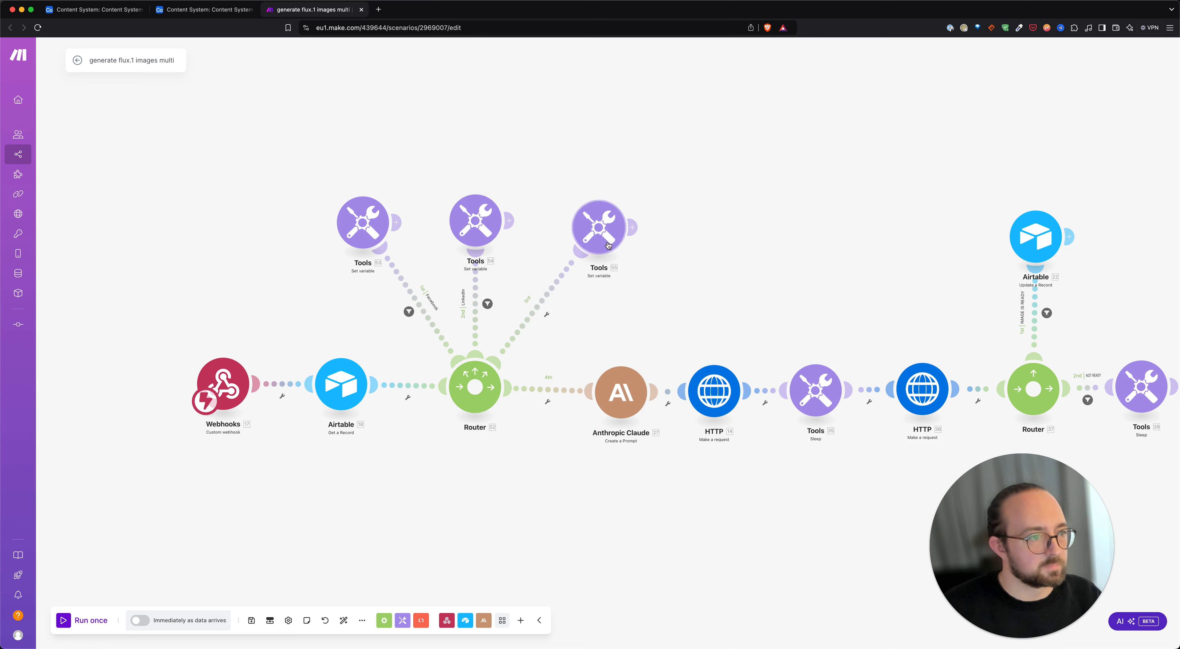
Check the third Set variable module's prompt and start a filter labelled Article on the Router's route to it
left_click(606, 232)
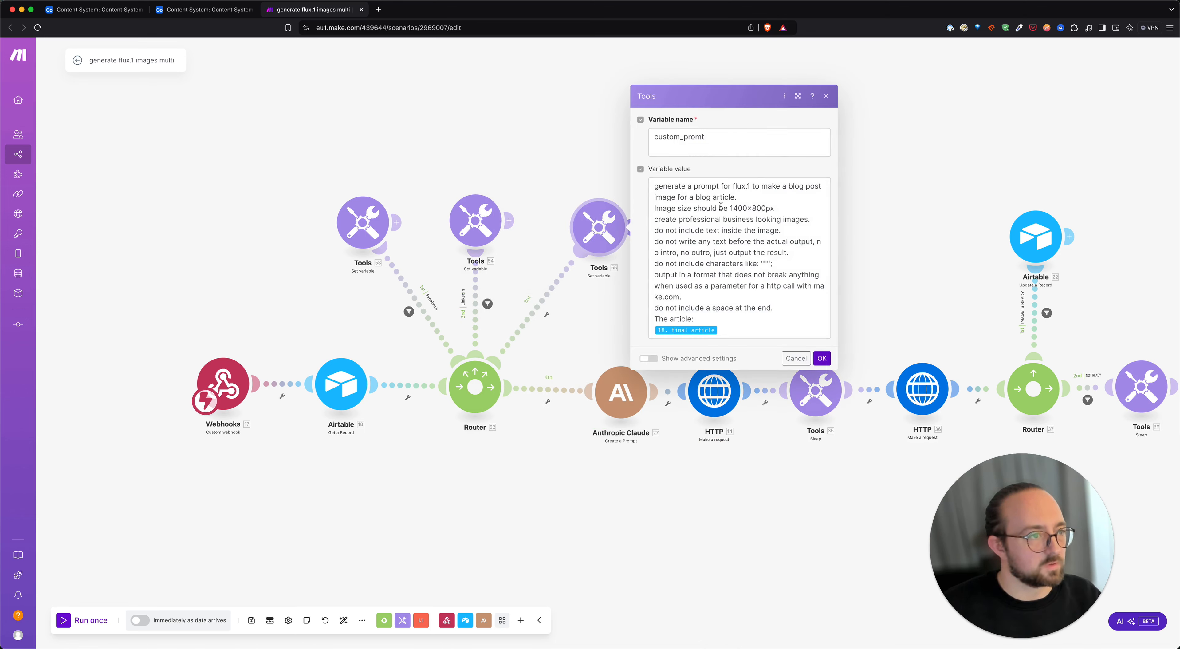
left_click(885, 181)
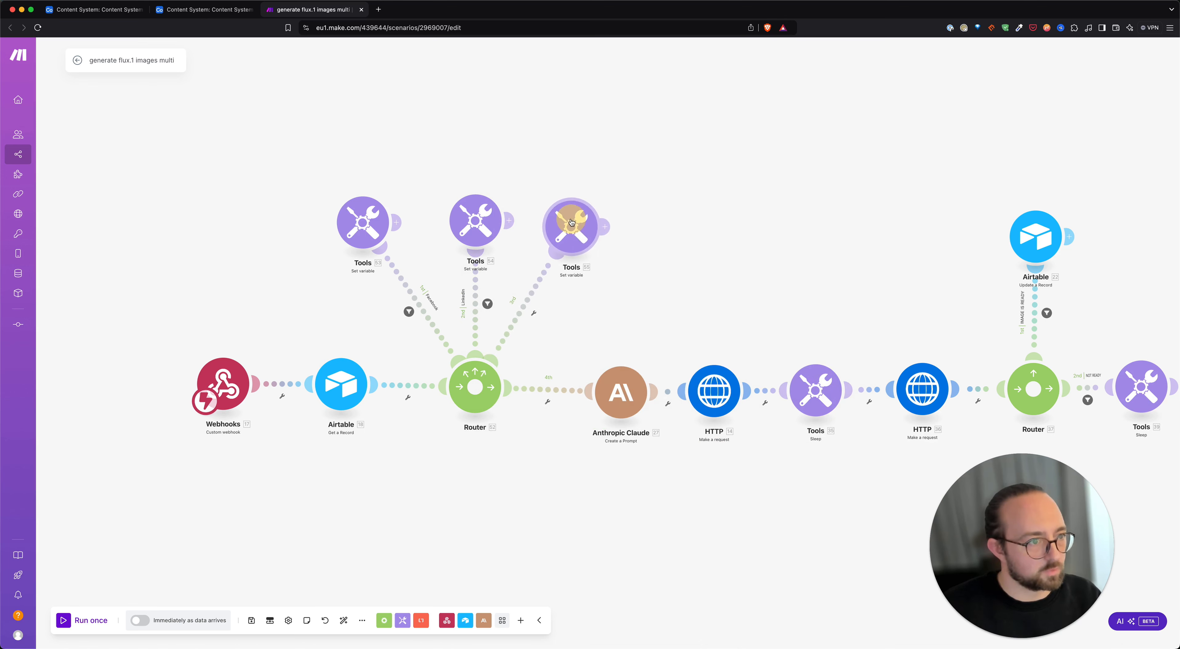
left_click(538, 316)
left_click(530, 327)
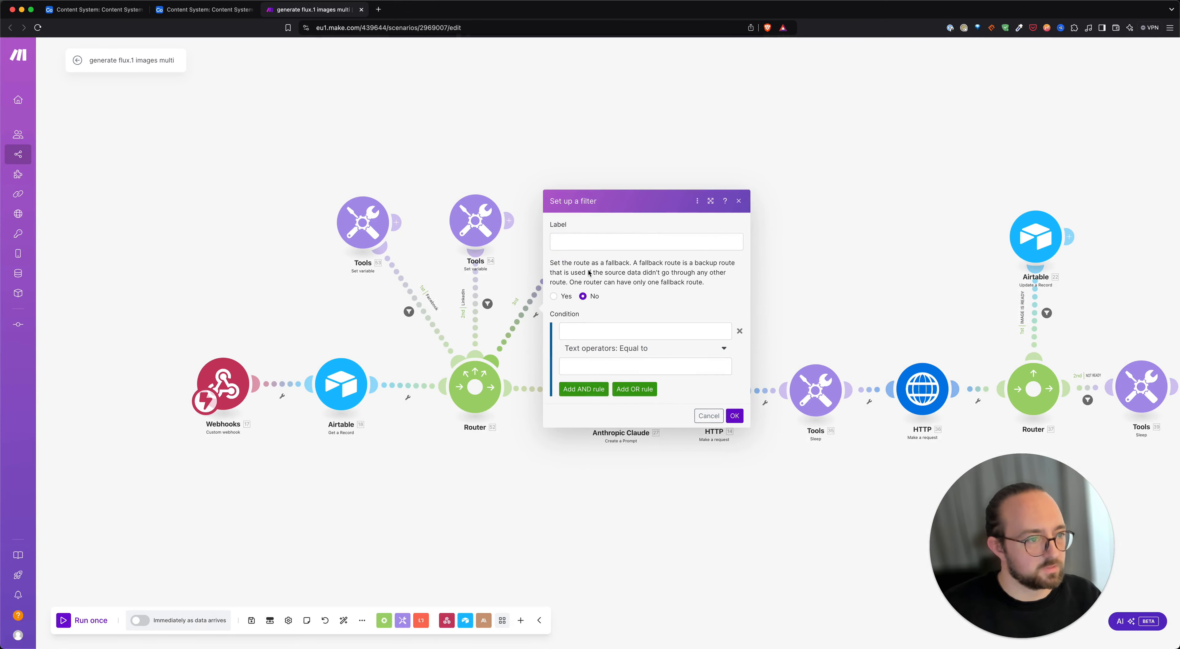
left_click(589, 242)
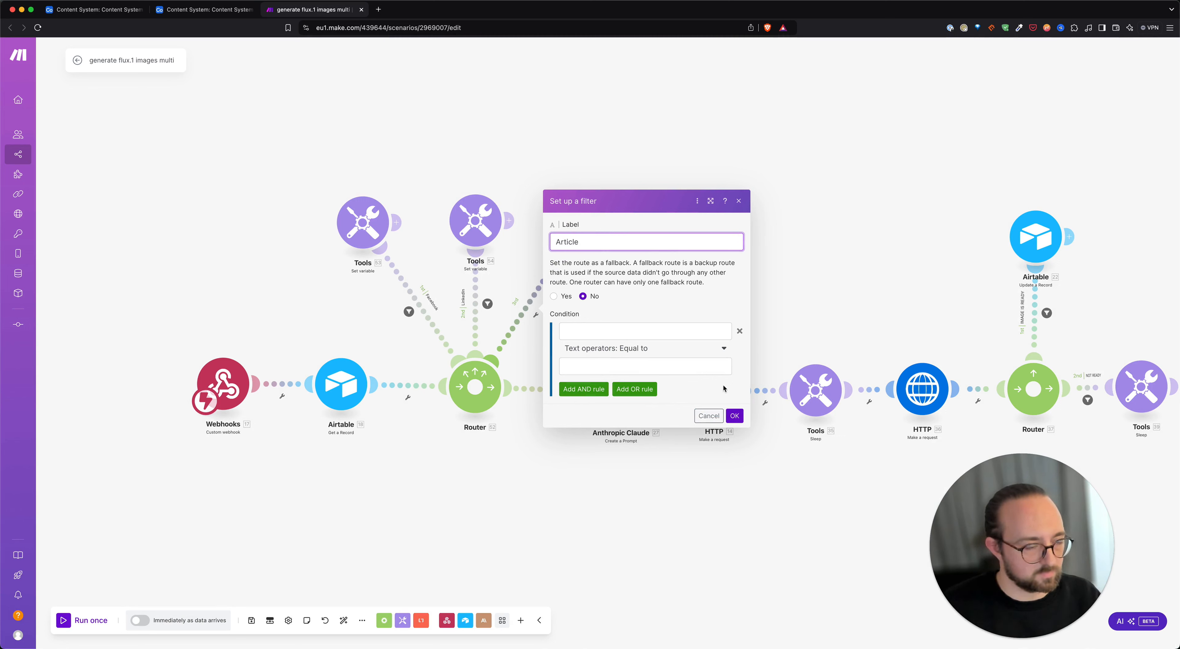
Set the Article filter's condition to category equal to Blog Article, checking the category value in the Airtable table, and save it
left_click(640, 331)
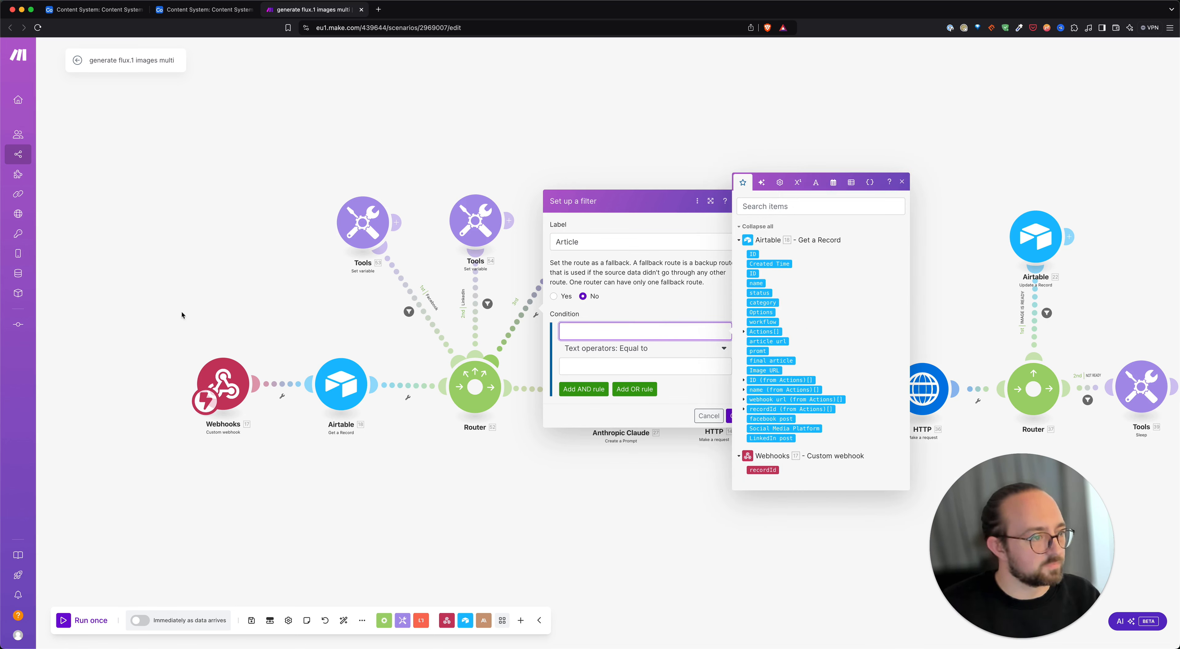
left_click(104, 316)
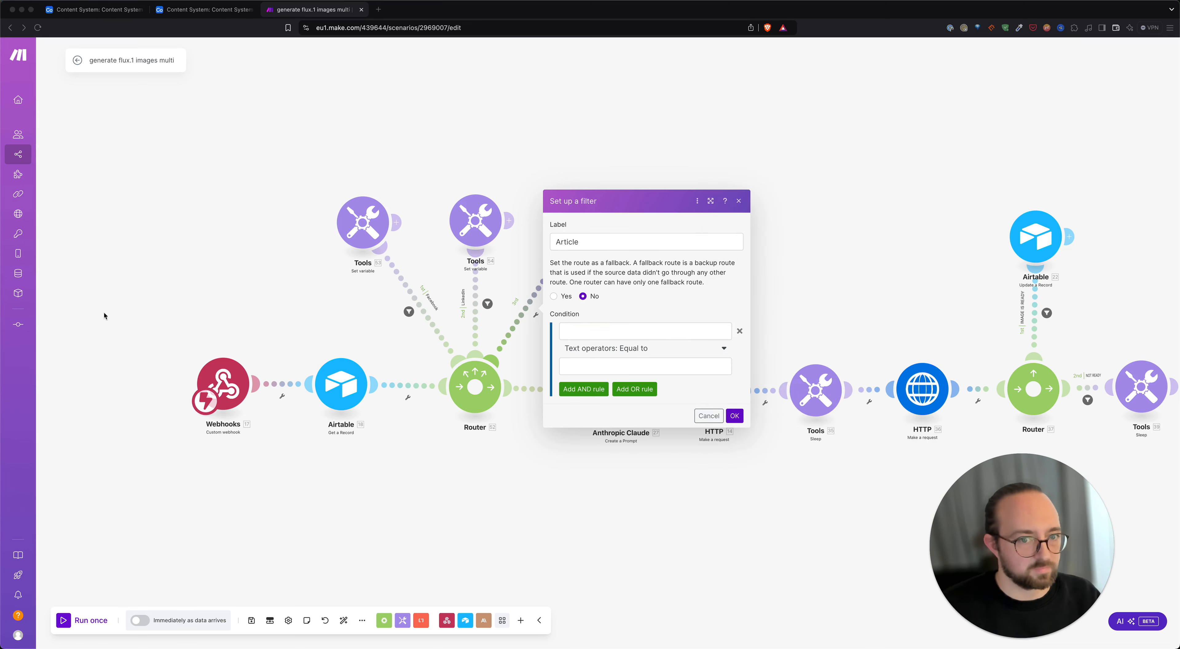
left_click(633, 330)
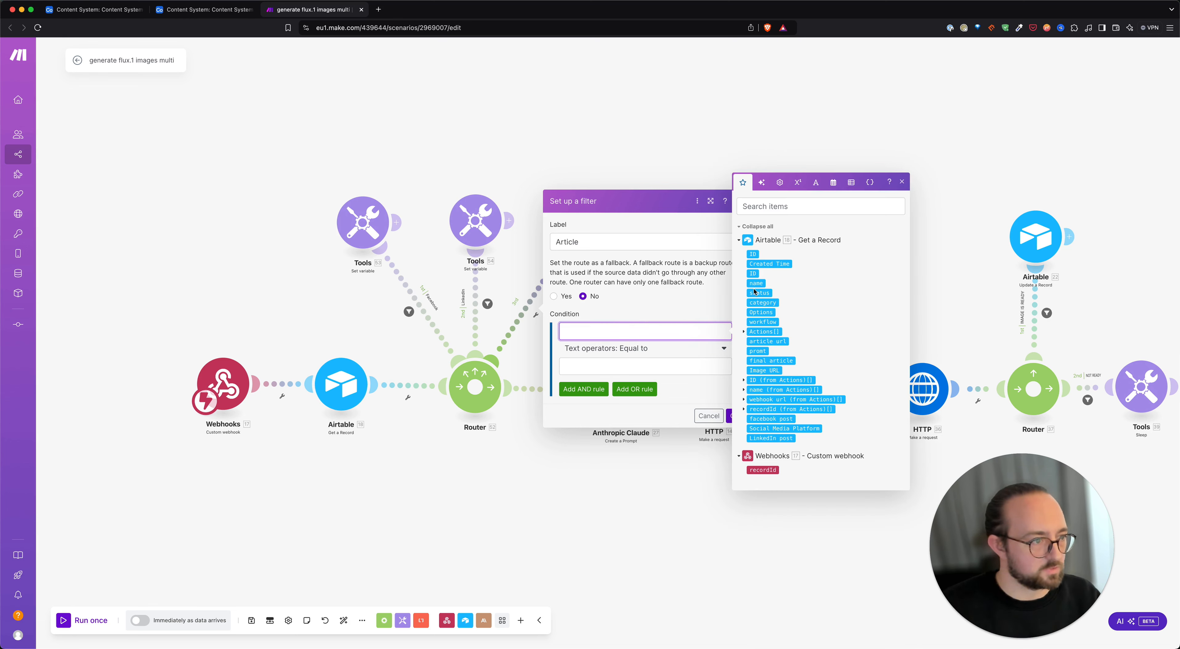
left_click(762, 303)
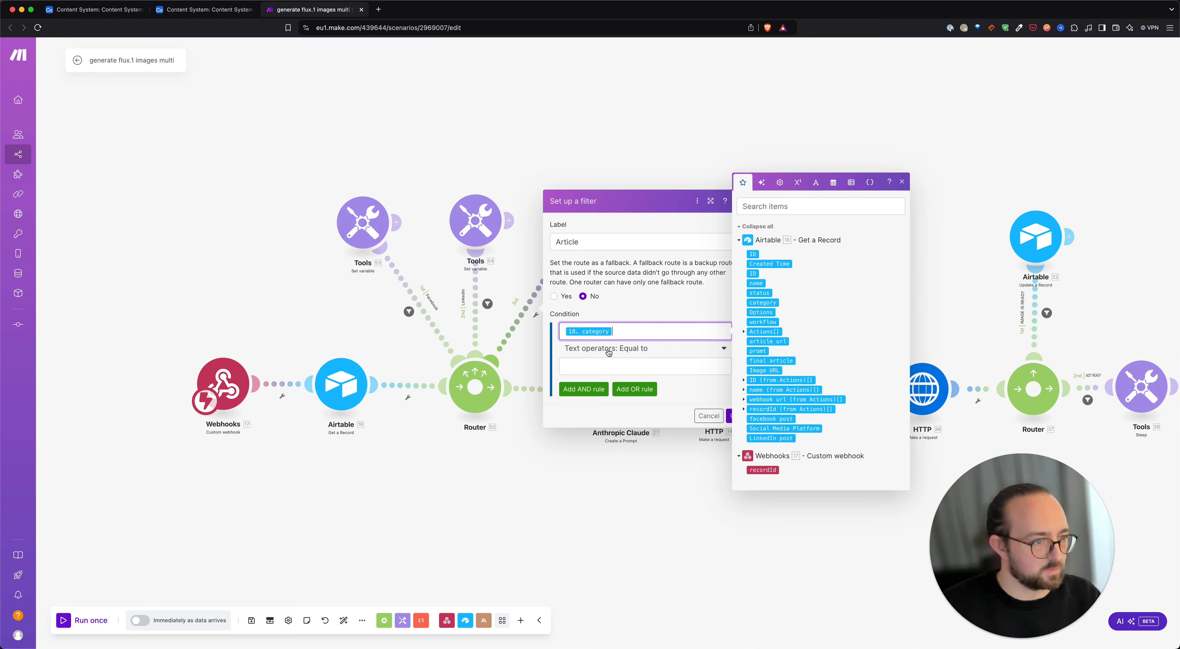
left_click(595, 362)
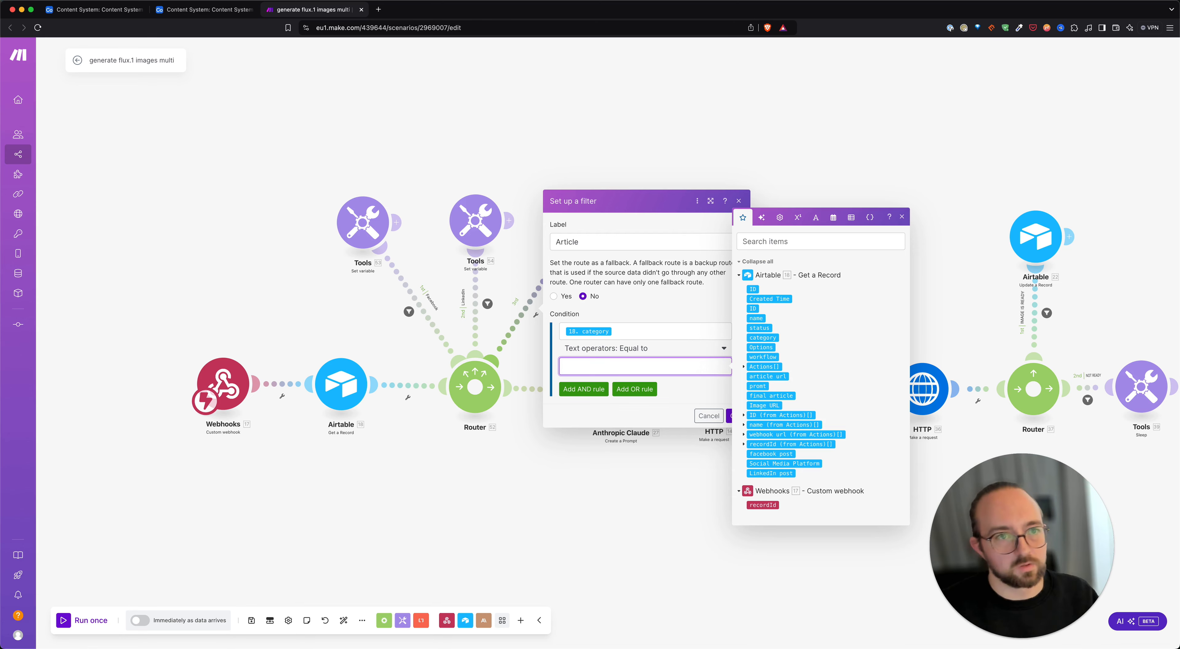
left_click(91, 9)
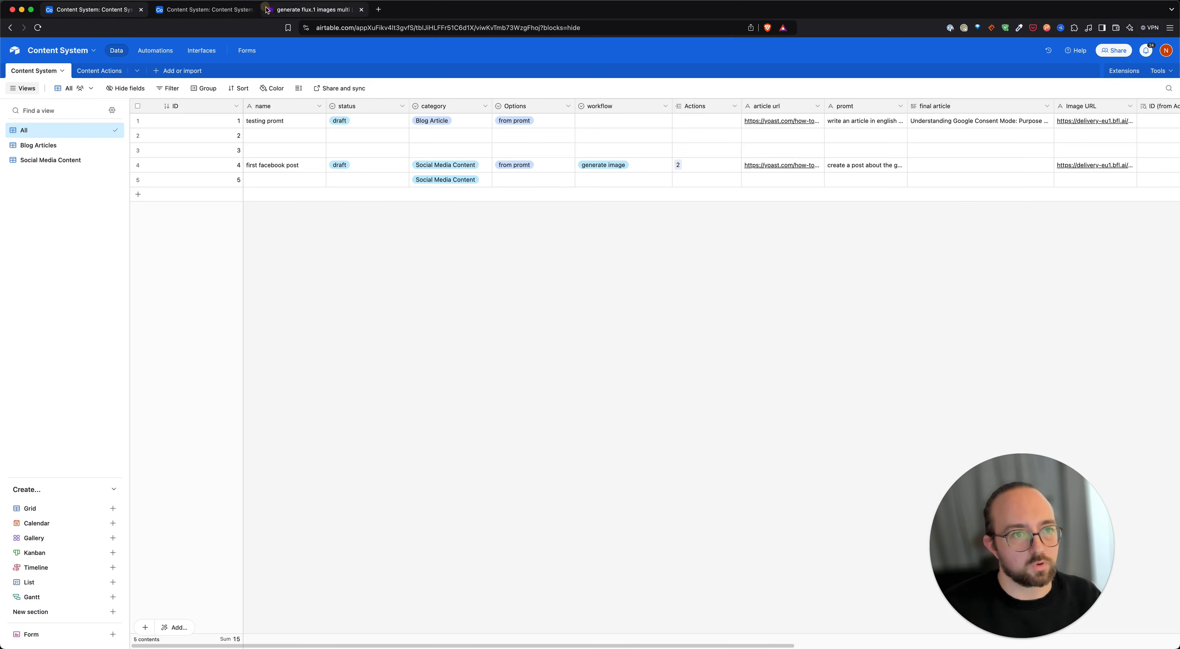
left_click(297, 10)
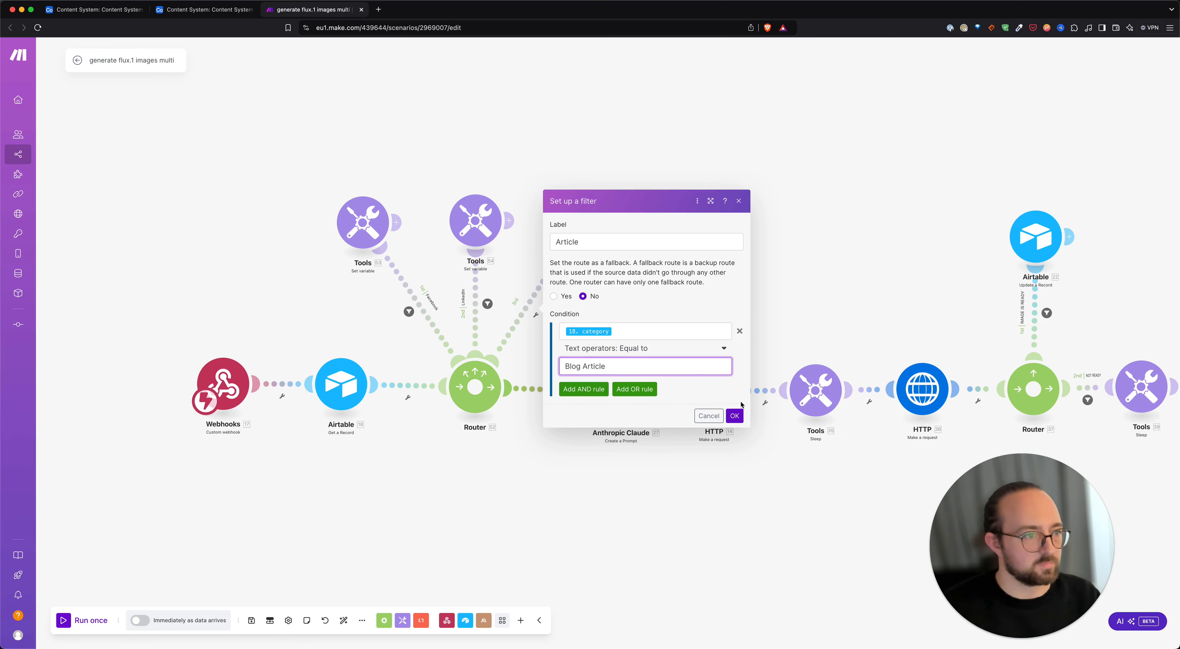
left_click(736, 416)
Line up the three Set variable modules closer together above the Router
left_click_drag(664, 308, 675, 293)
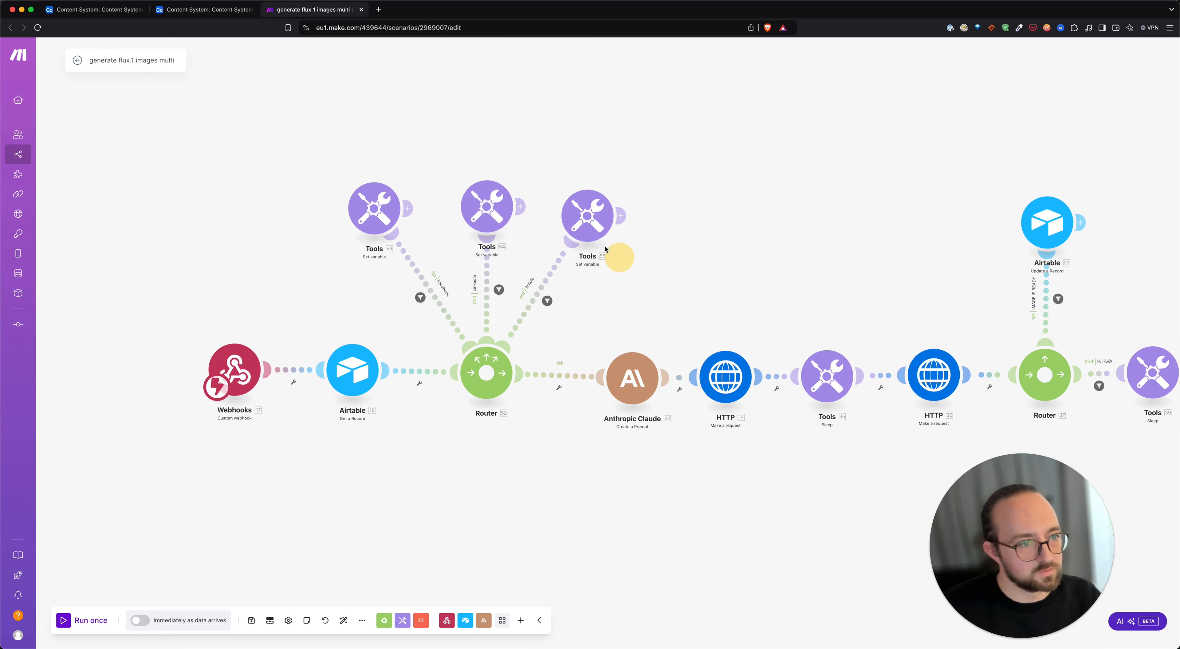
left_click_drag(585, 214, 590, 215)
left_click(734, 288)
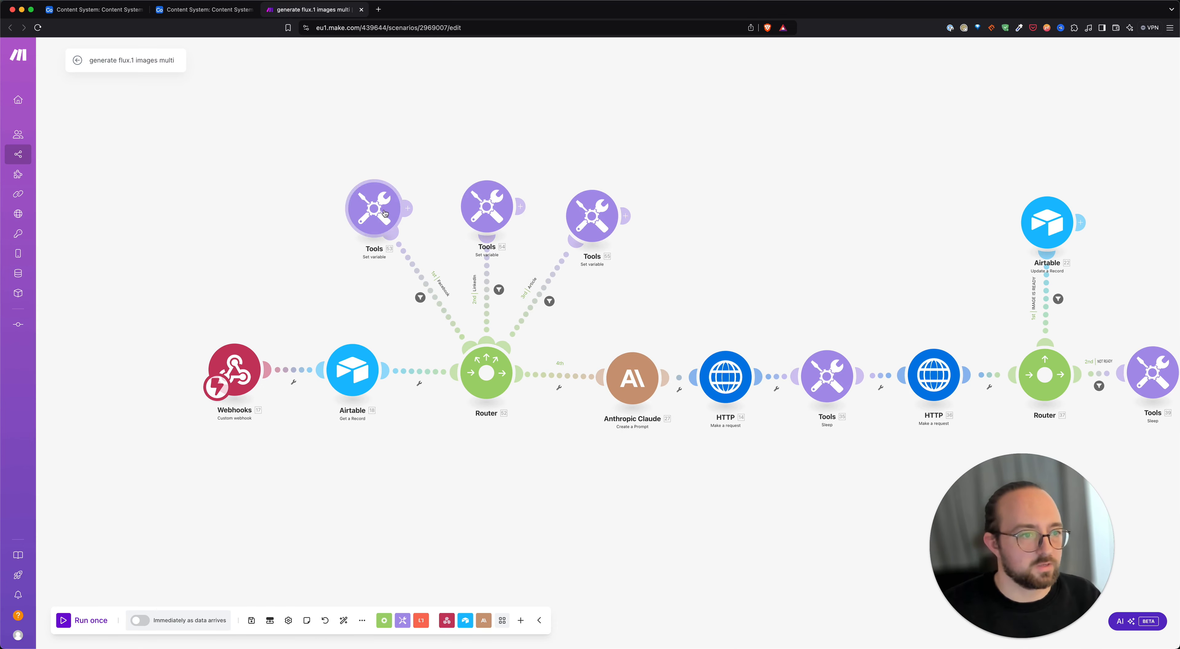
left_click_drag(373, 208, 374, 213)
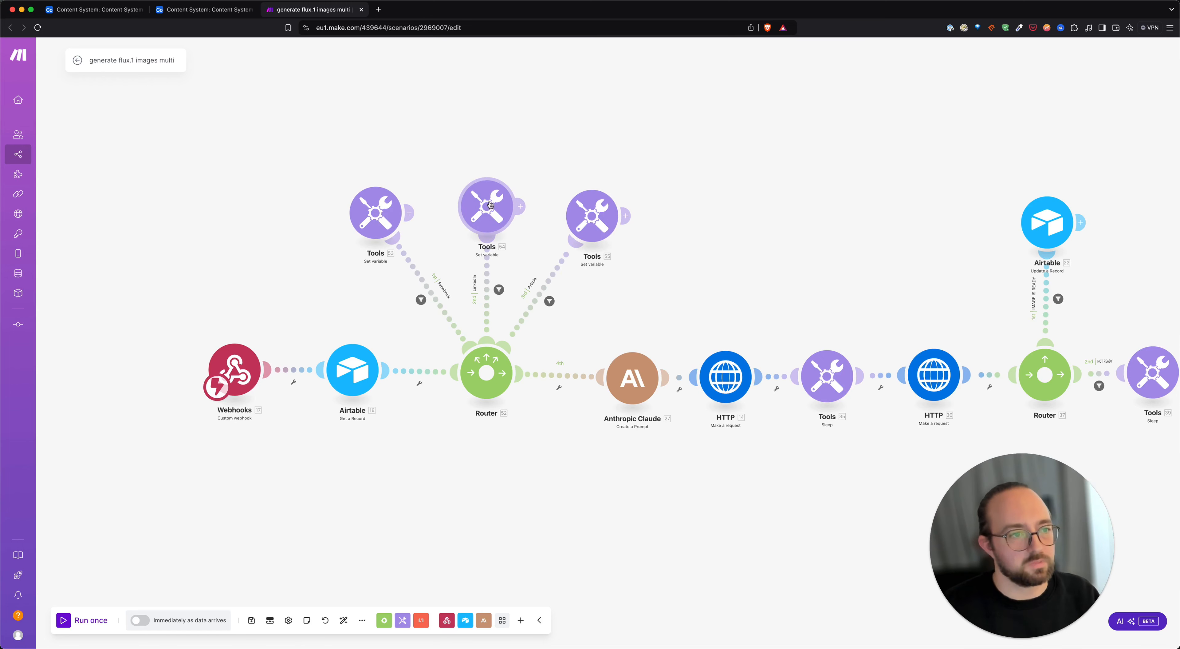
left_click_drag(376, 212, 371, 211)
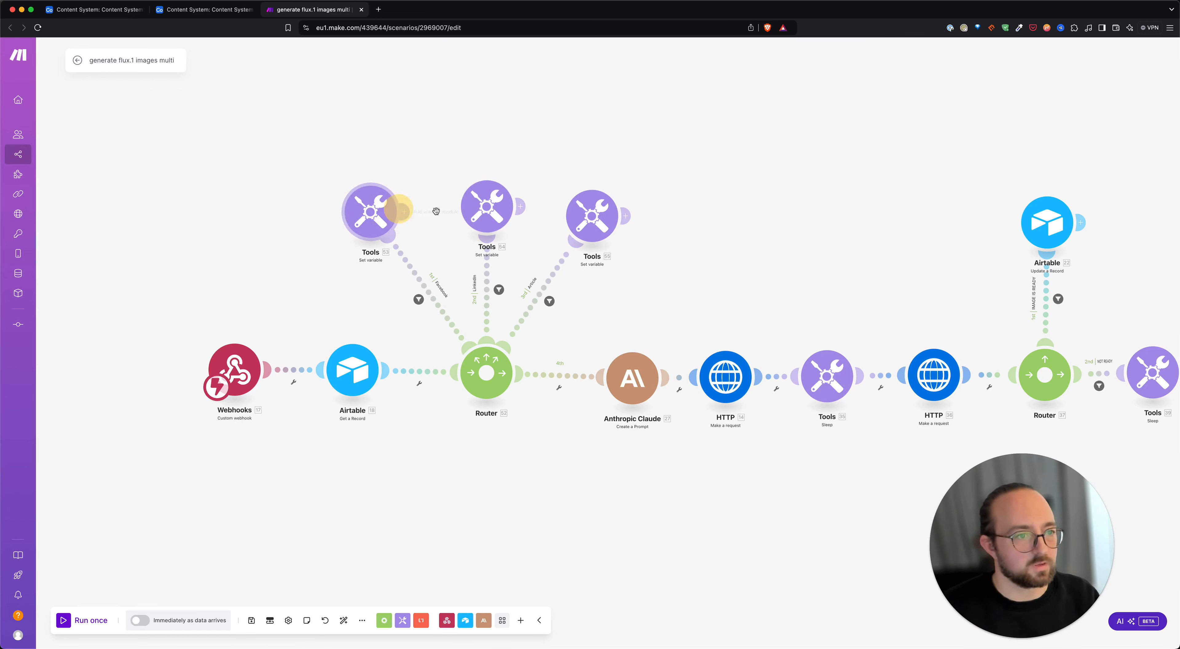
left_click_drag(484, 212, 461, 214)
left_click_drag(582, 226, 547, 221)
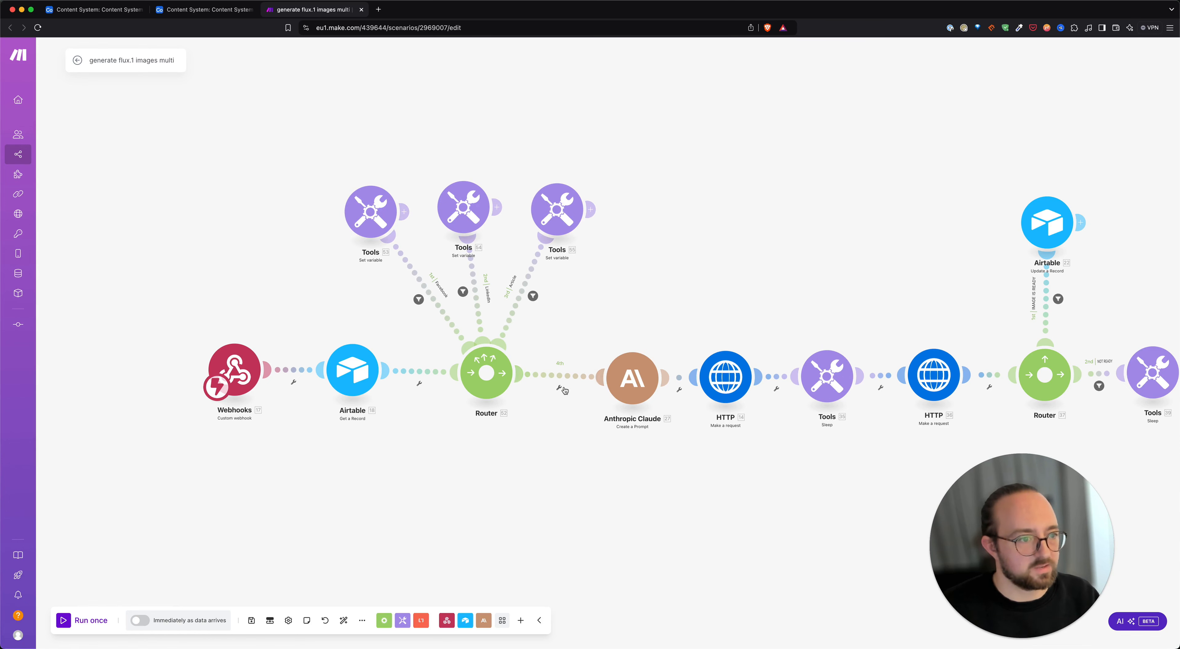
Unlink the Anthropic Claude module from the Router and move the Webhooks, Airtable and Router modules further away from it
right_click(563, 377)
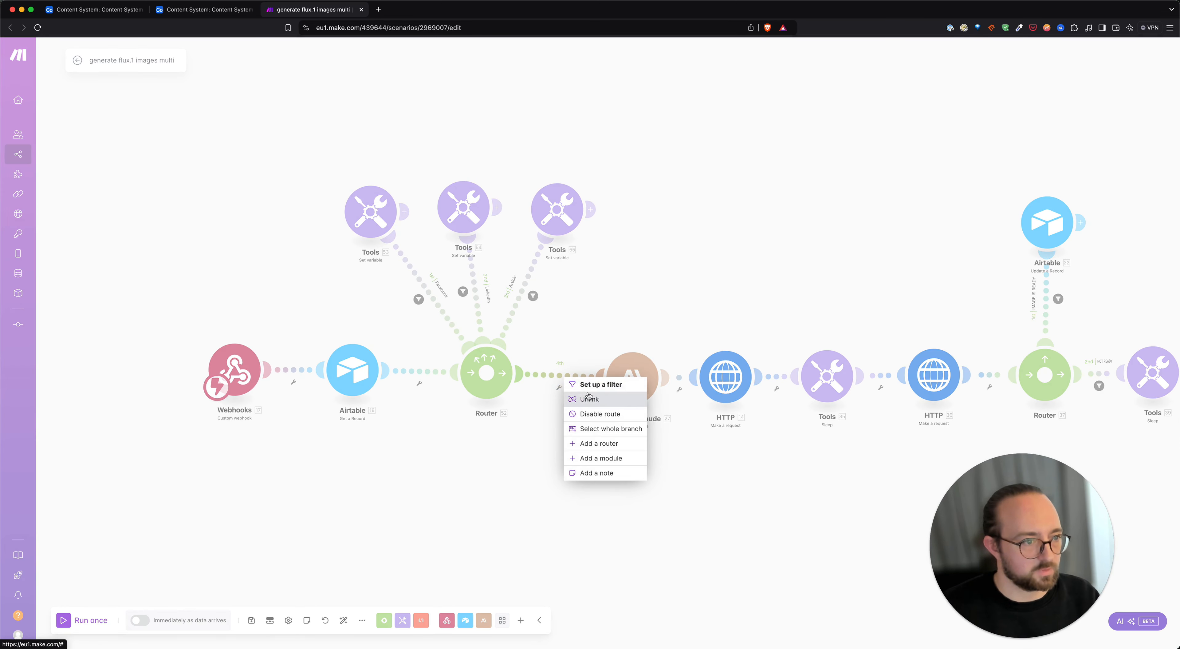
left_click(616, 391)
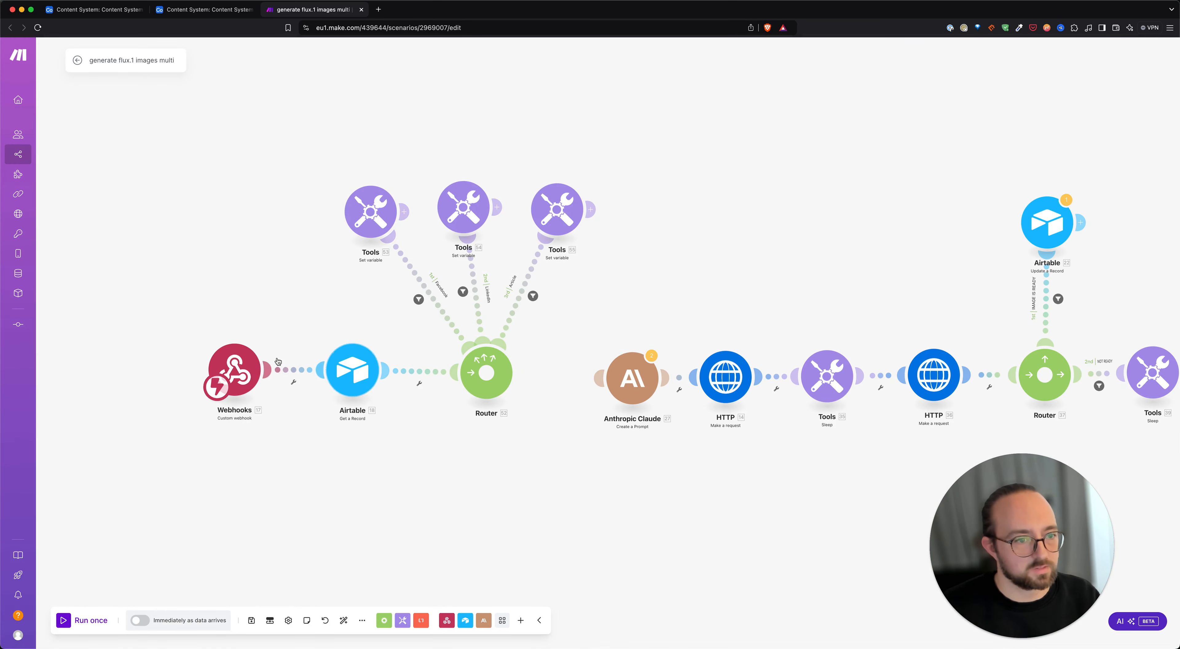
left_click_drag(245, 370, 229, 370)
left_click_drag(355, 370, 326, 371)
left_click_drag(493, 371, 443, 369)
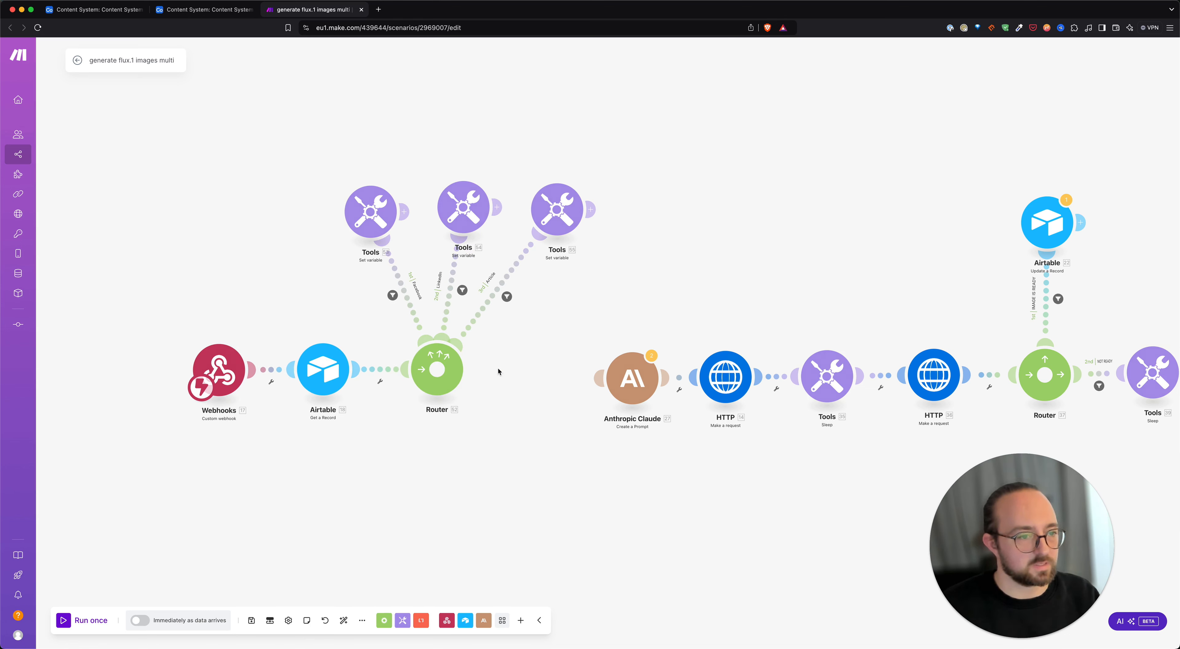
Add a fourth route to the Router and find the built-in Tools actions for its new module by searching "get va"
left_click(441, 371)
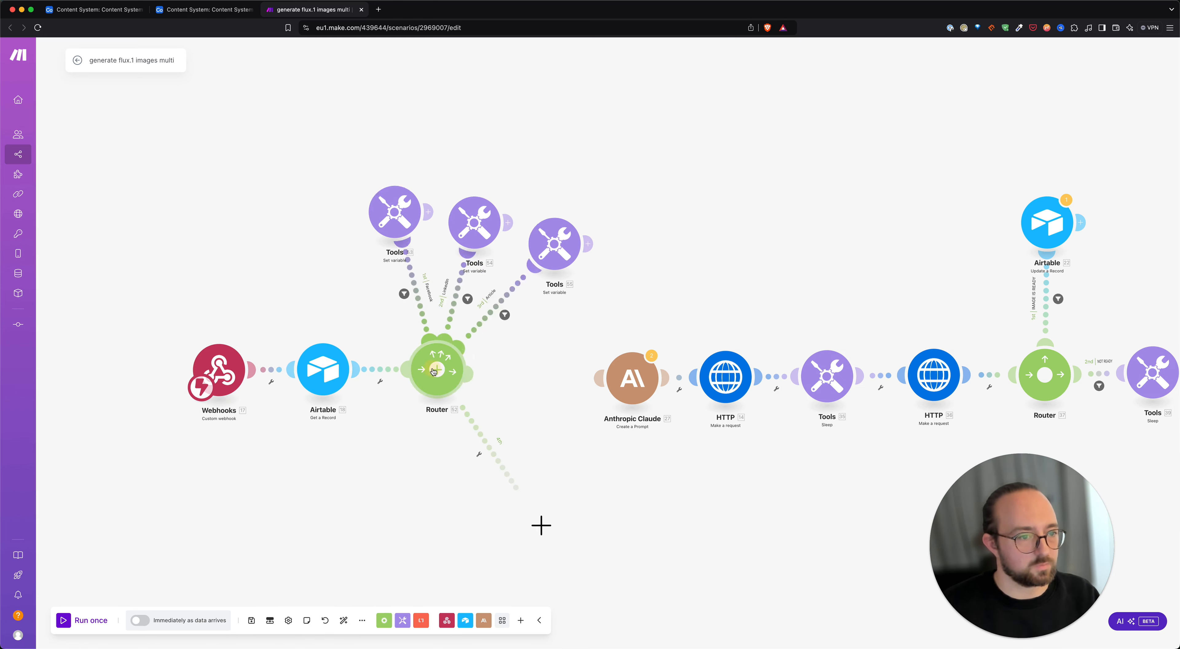
left_click(552, 529)
type("get")
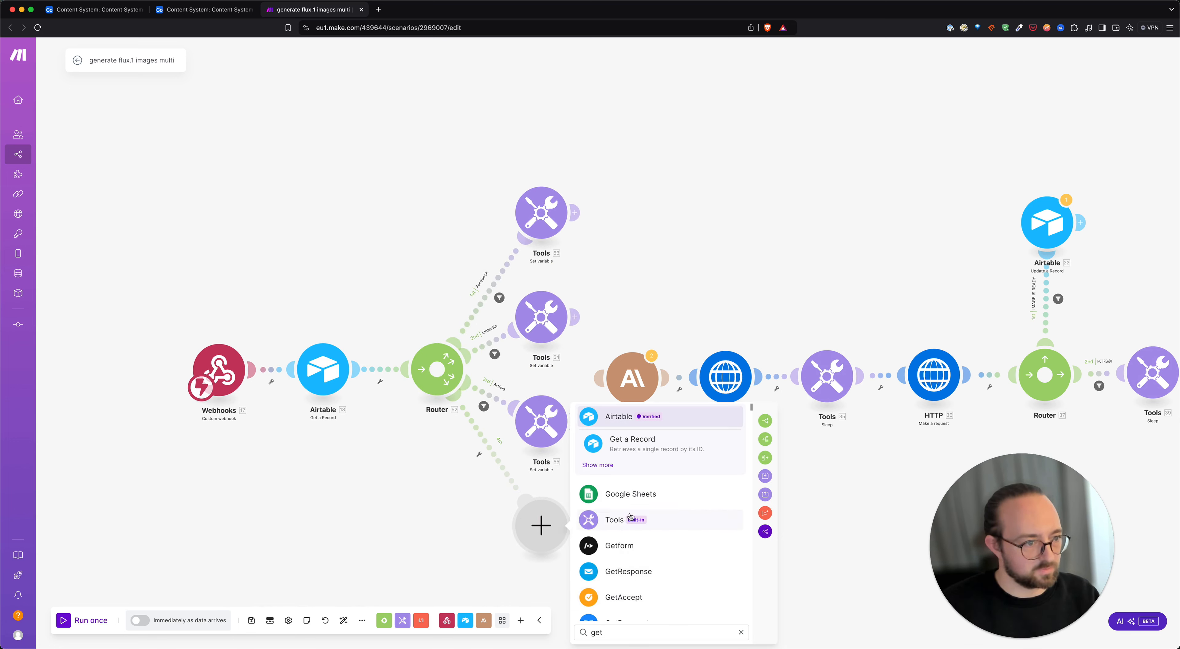
type(" va")
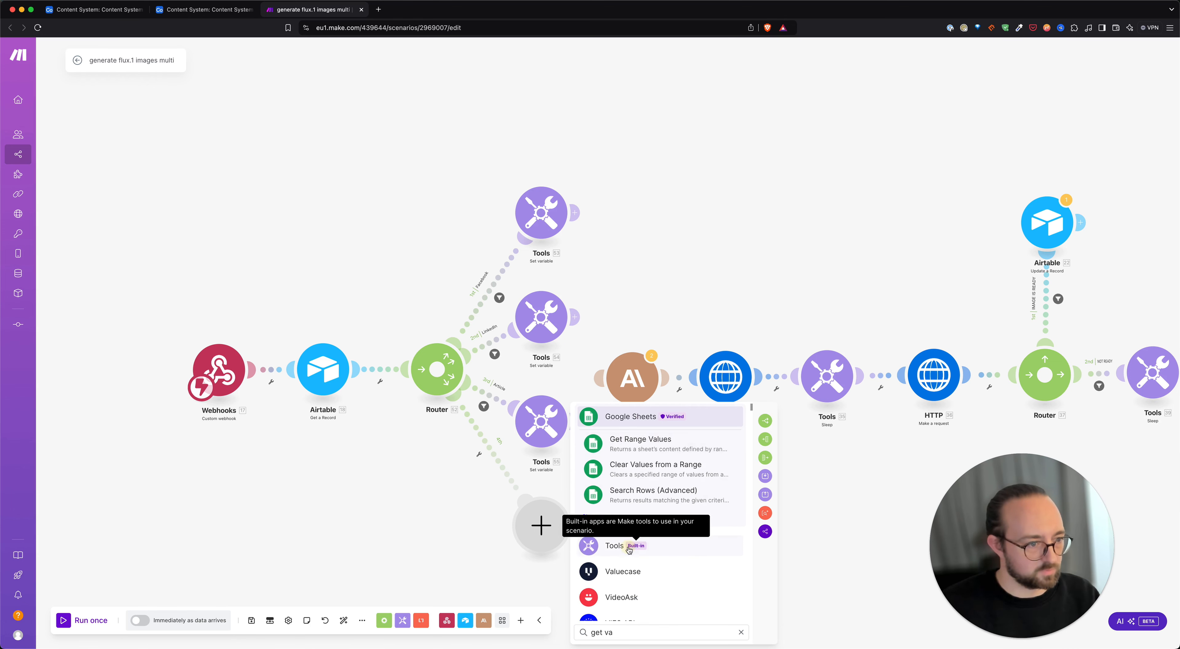
left_click(617, 545)
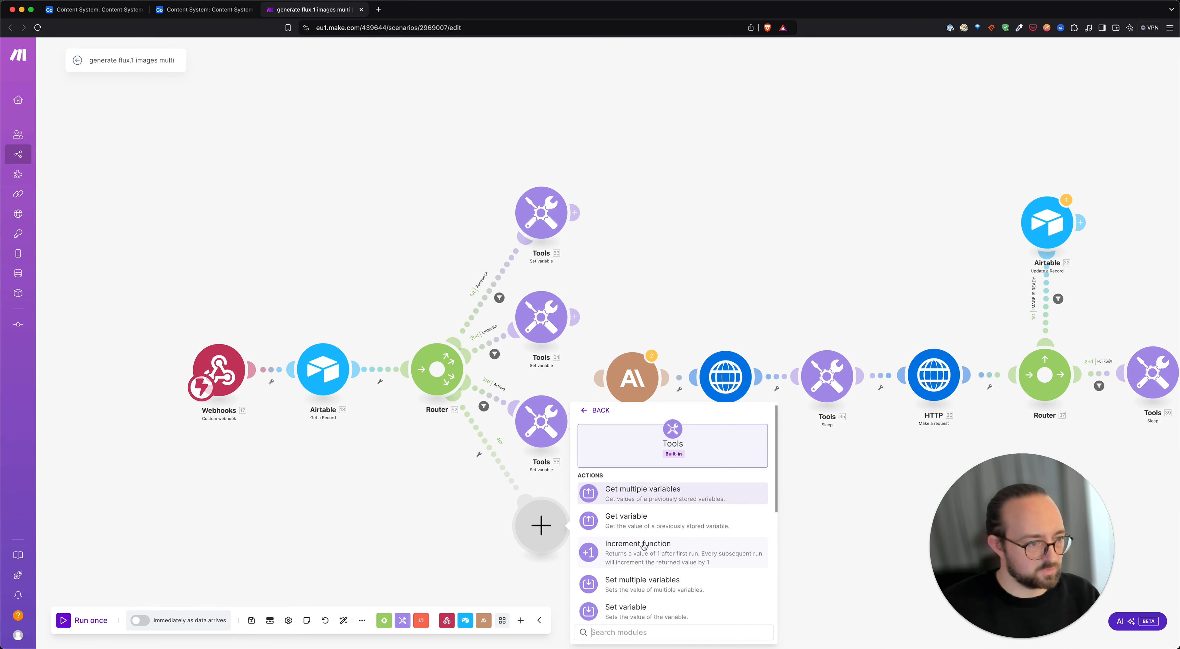
Add a Get variable module on the router's fourth route and arrange the three Set variable modules above the router
left_click(681, 522)
left_click_drag(543, 222, 354, 267)
left_click_drag(541, 311, 433, 219)
left_click_drag(536, 403, 516, 209)
left_click_drag(541, 522, 521, 375)
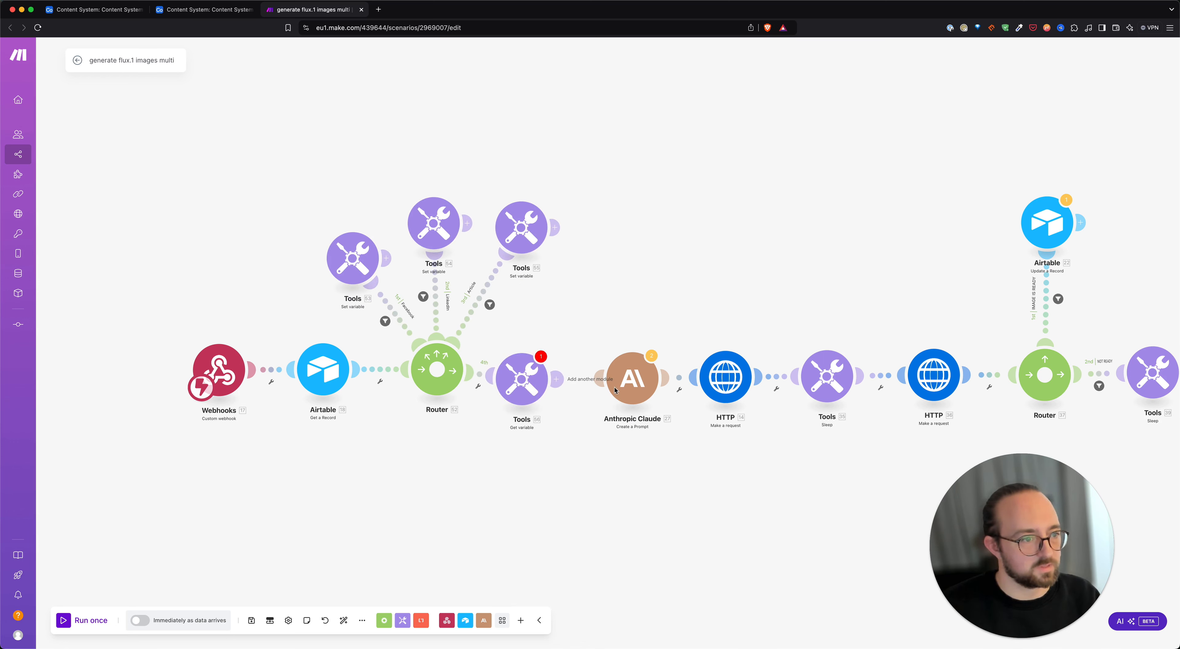
Connect the Get variable module to the Anthropic Claude module and line both up with the following HTTP module
left_click_drag(643, 406, 651, 338)
left_click(639, 311)
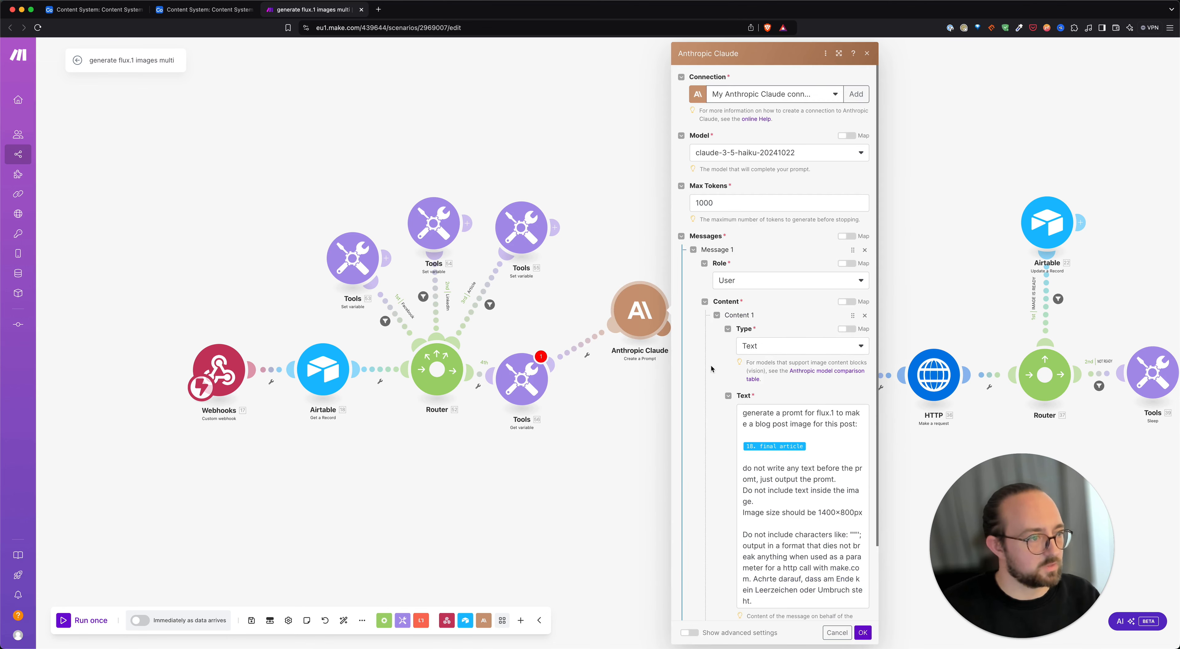
scroll(769, 361, "down", 2)
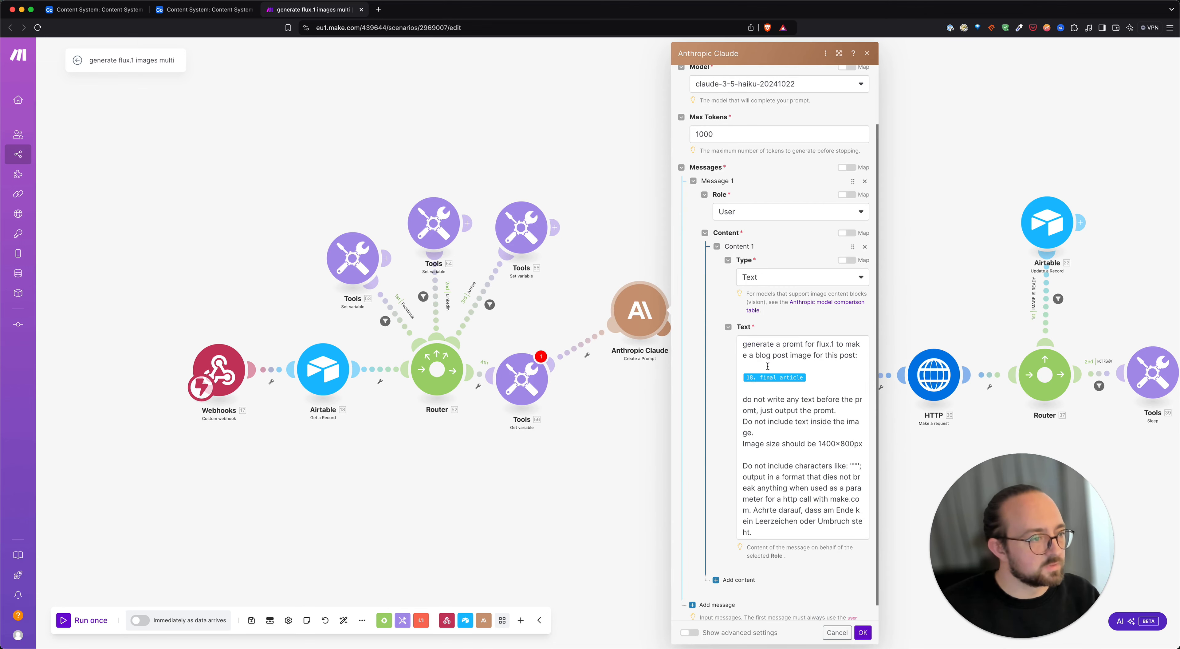
scroll(738, 403, "up", 2)
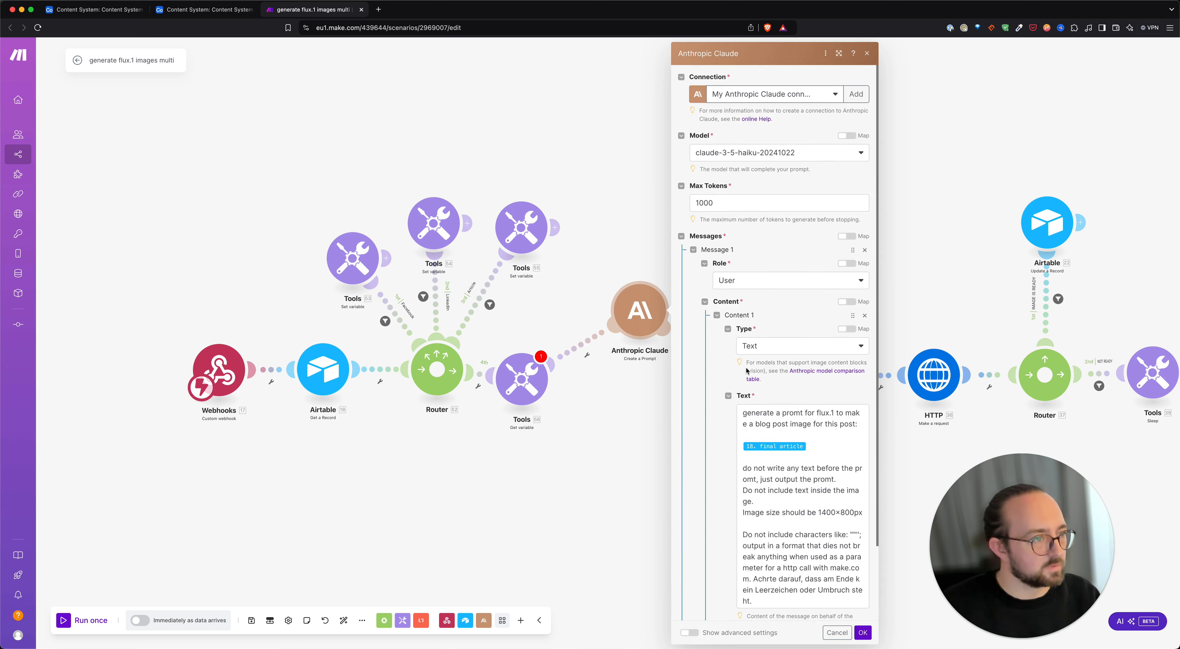
left_click_drag(640, 307, 637, 368)
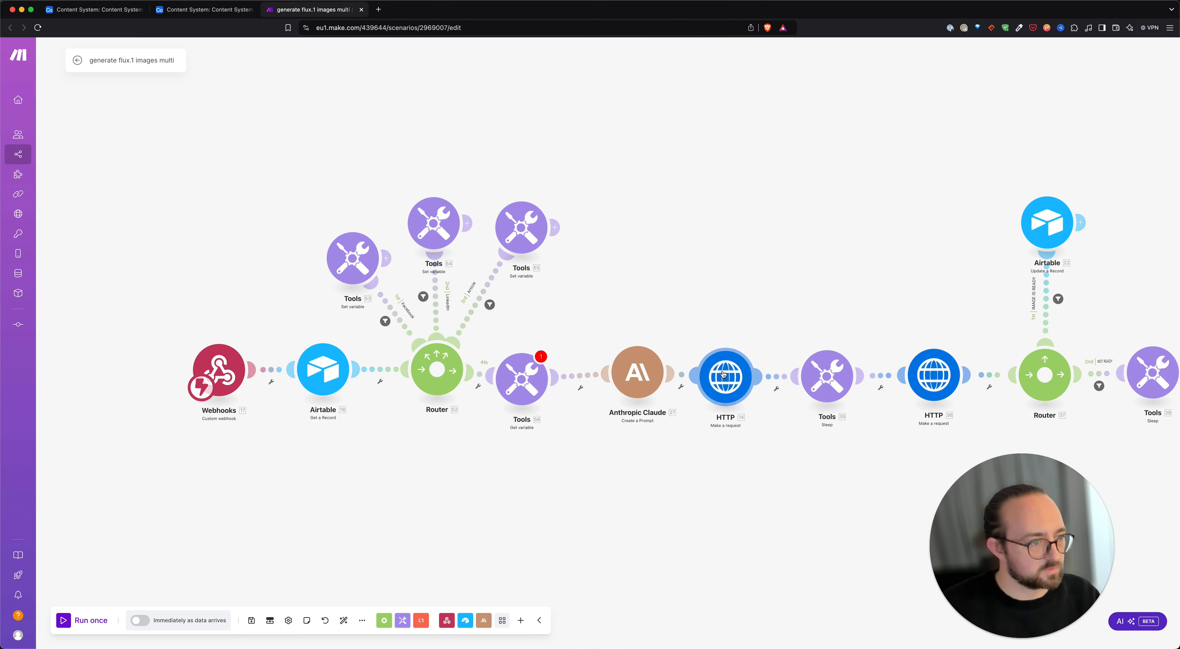
left_click_drag(725, 375, 735, 372)
left_click_drag(635, 372, 638, 372)
left_click_drag(514, 380, 528, 375)
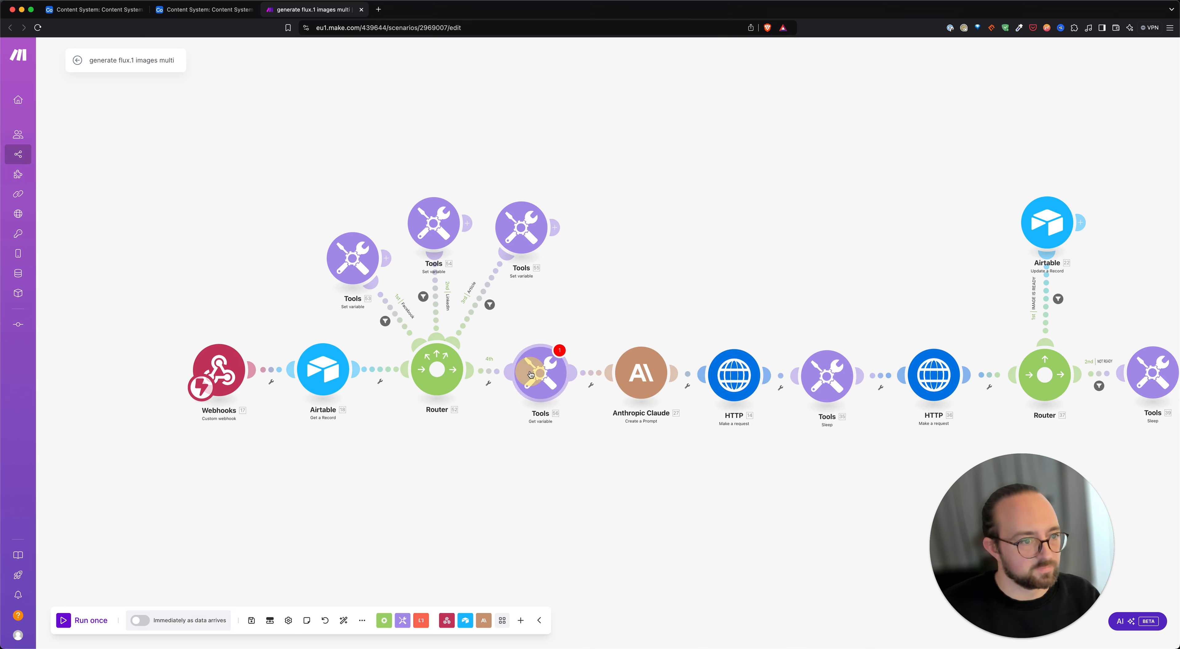
Copy the variable name custom_promt from the Set variable module on the Article route
left_click(530, 373)
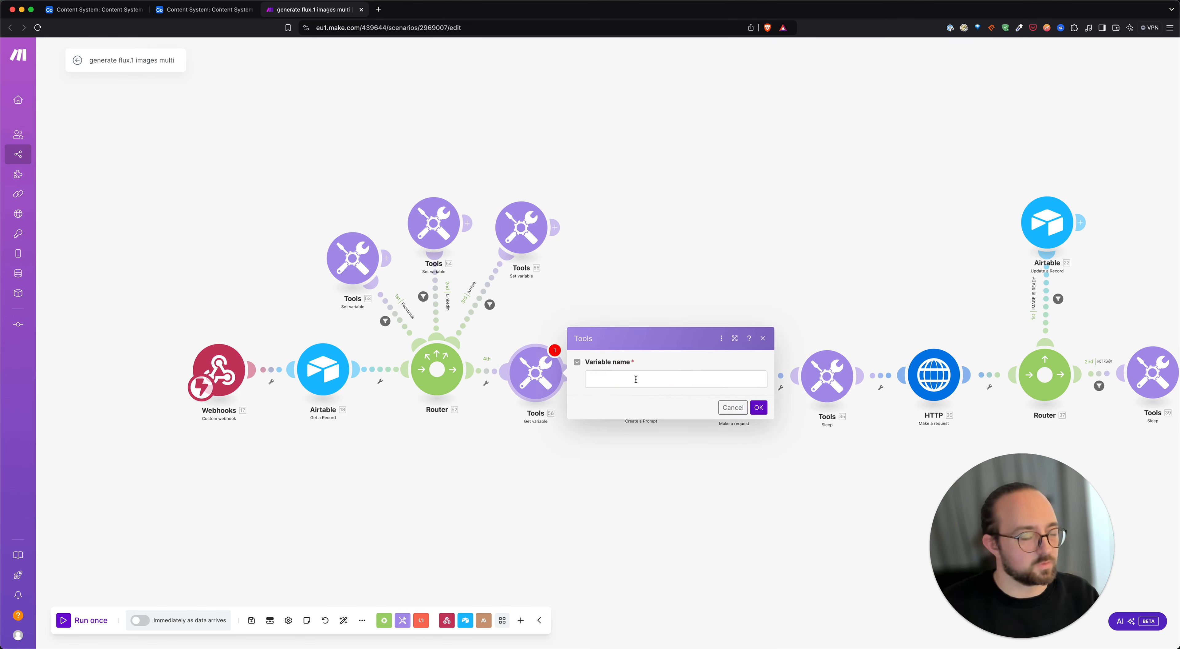
left_click(522, 244)
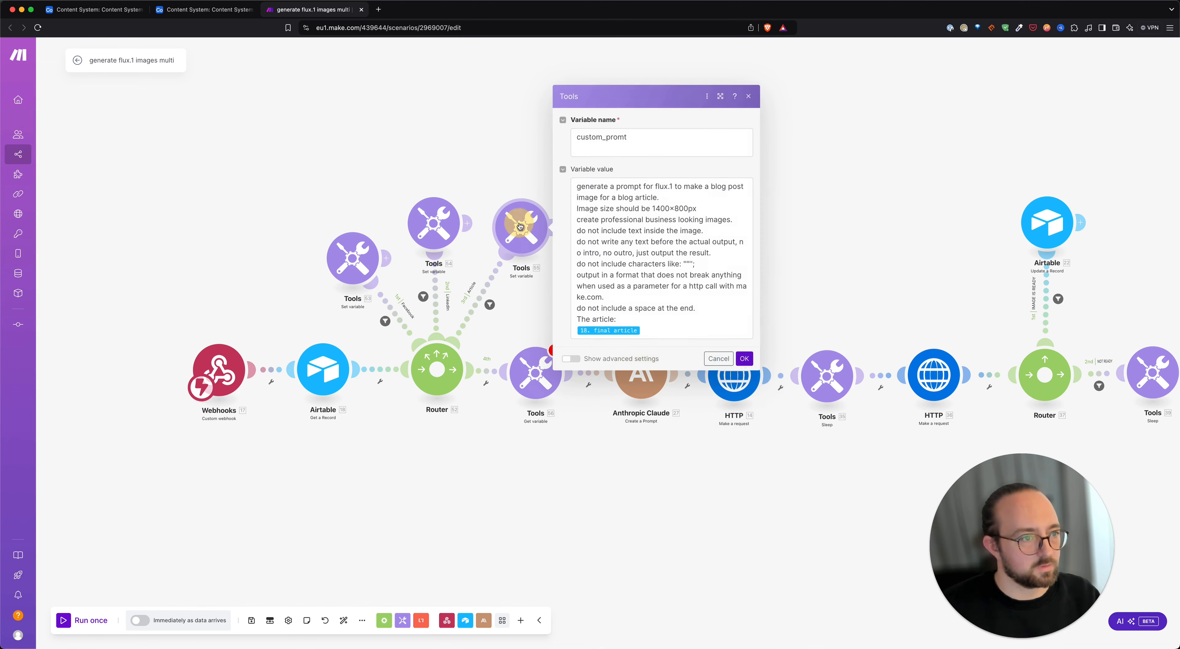
left_click(660, 142)
left_click_drag(649, 138, 552, 141)
key("super+c")
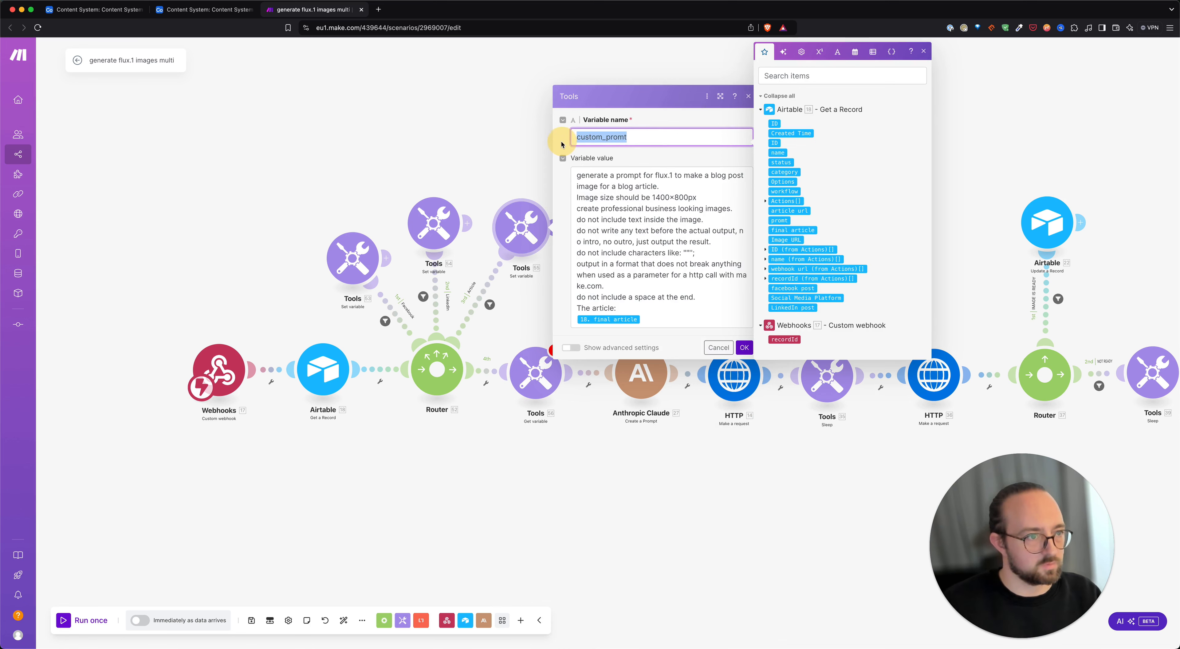
left_click(719, 347)
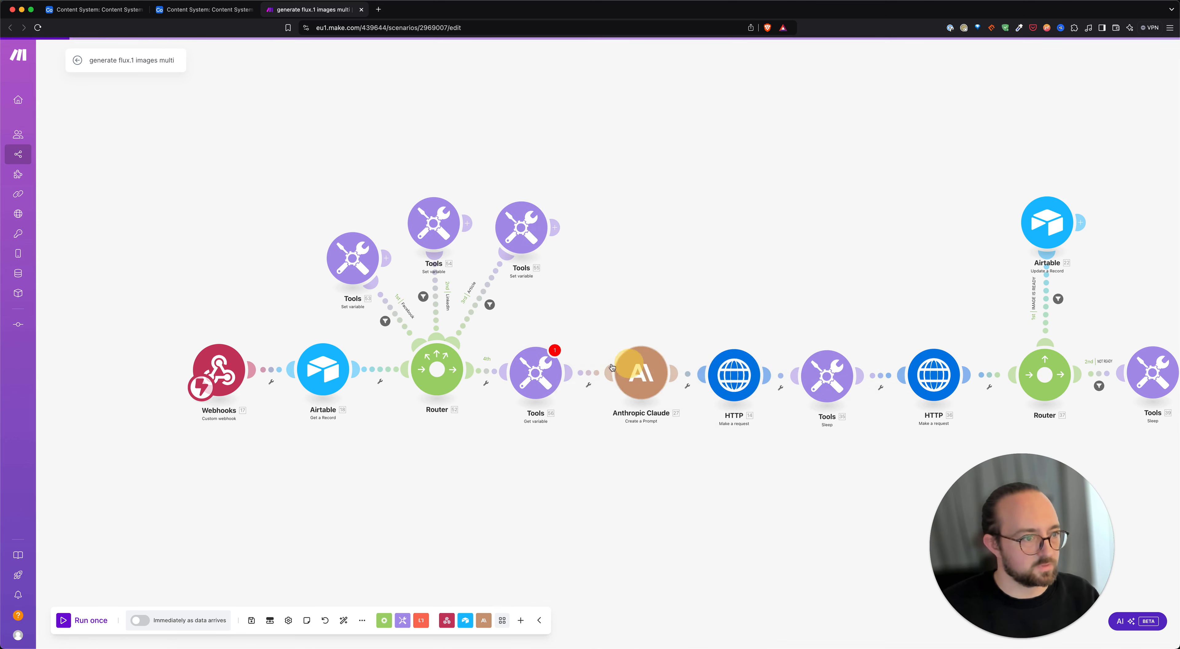
Set the variable name of the Get variable module to custom_promt
left_click(536, 372)
left_click(606, 373)
key("super+v")
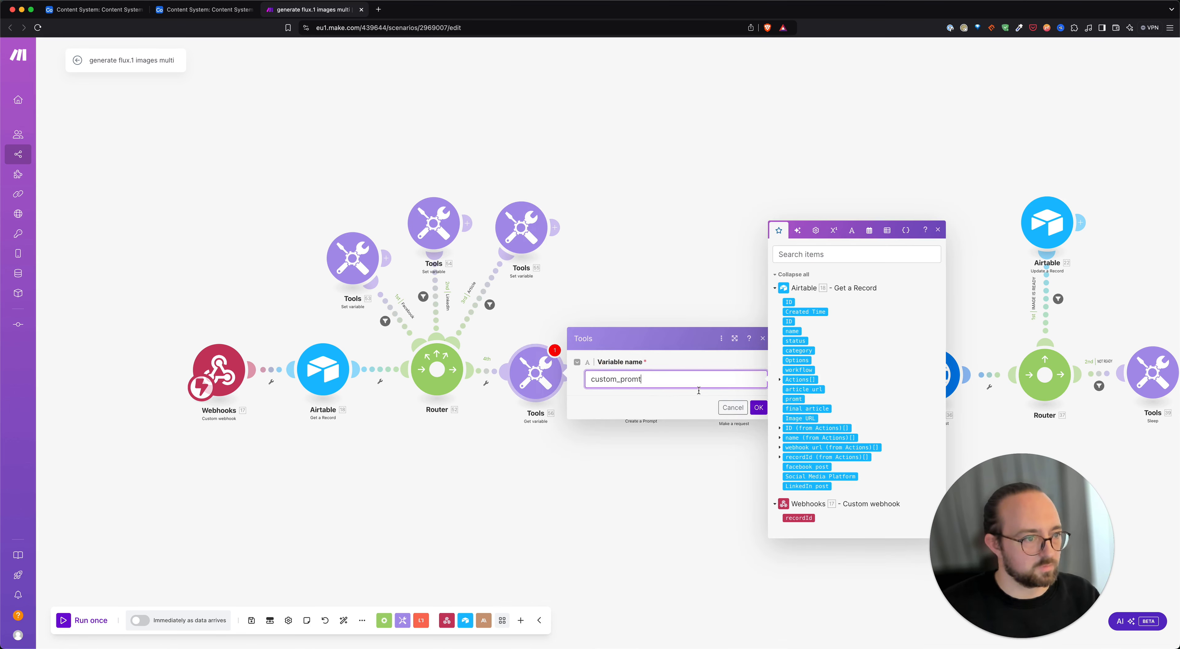
key("Return")
left_click_drag(594, 303, 597, 303)
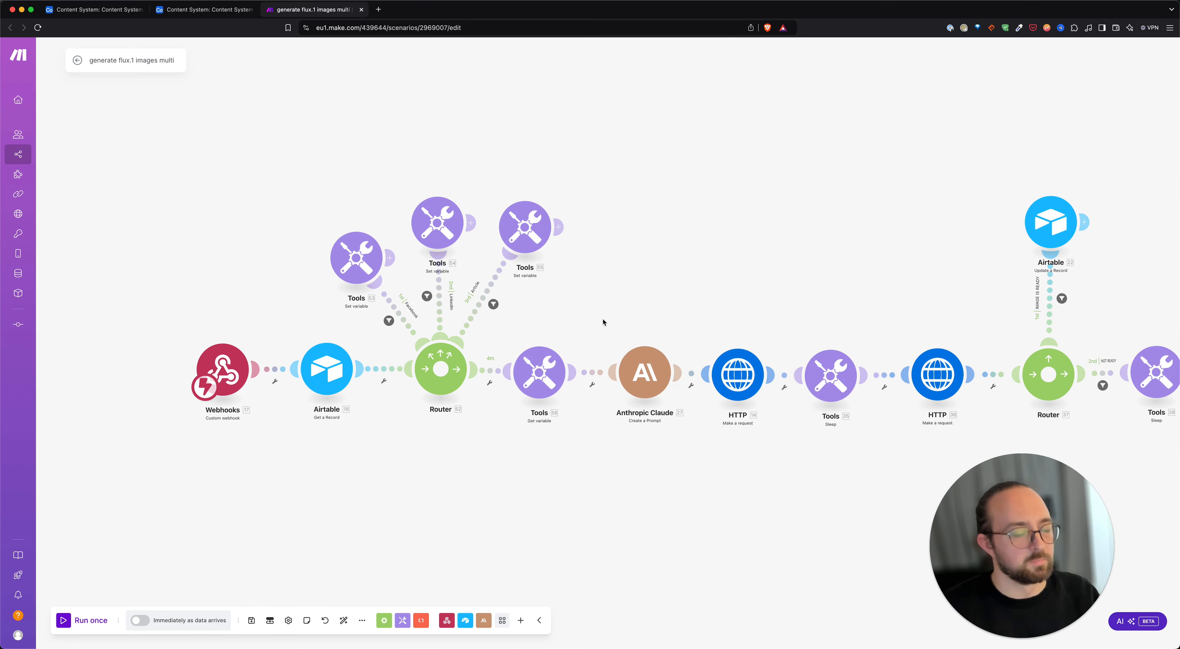
left_click_drag(554, 373, 558, 374)
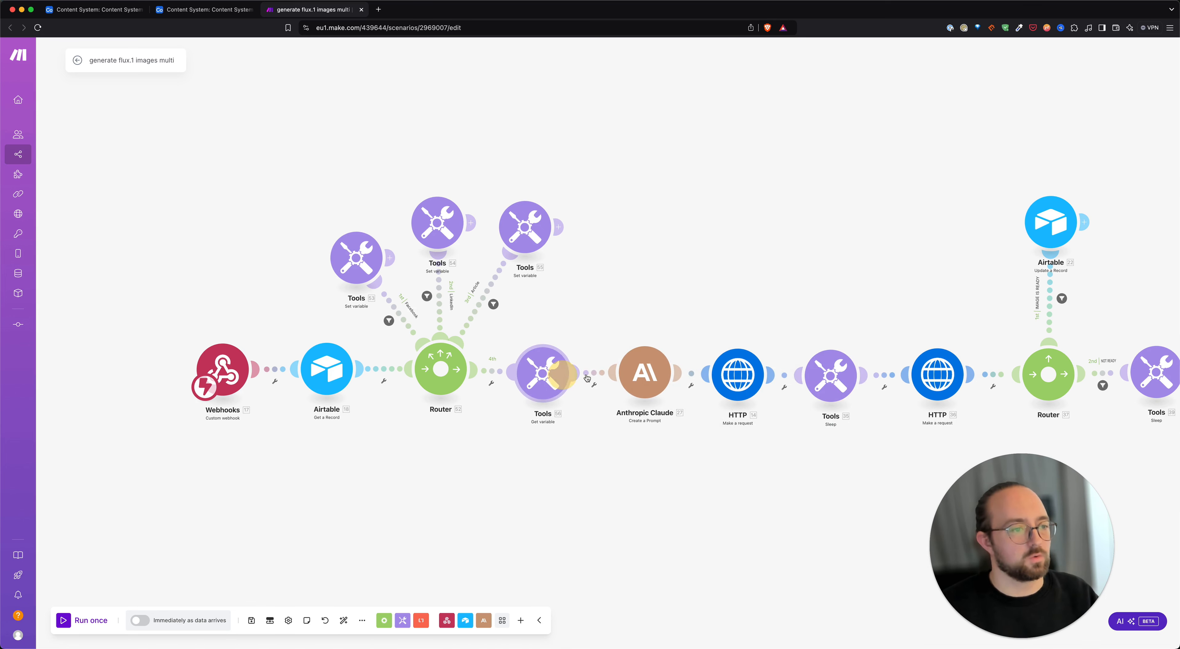
Replace the prompt text in the Anthropic Claude module with the custom_promt variable from the Get variable module
left_click(655, 374)
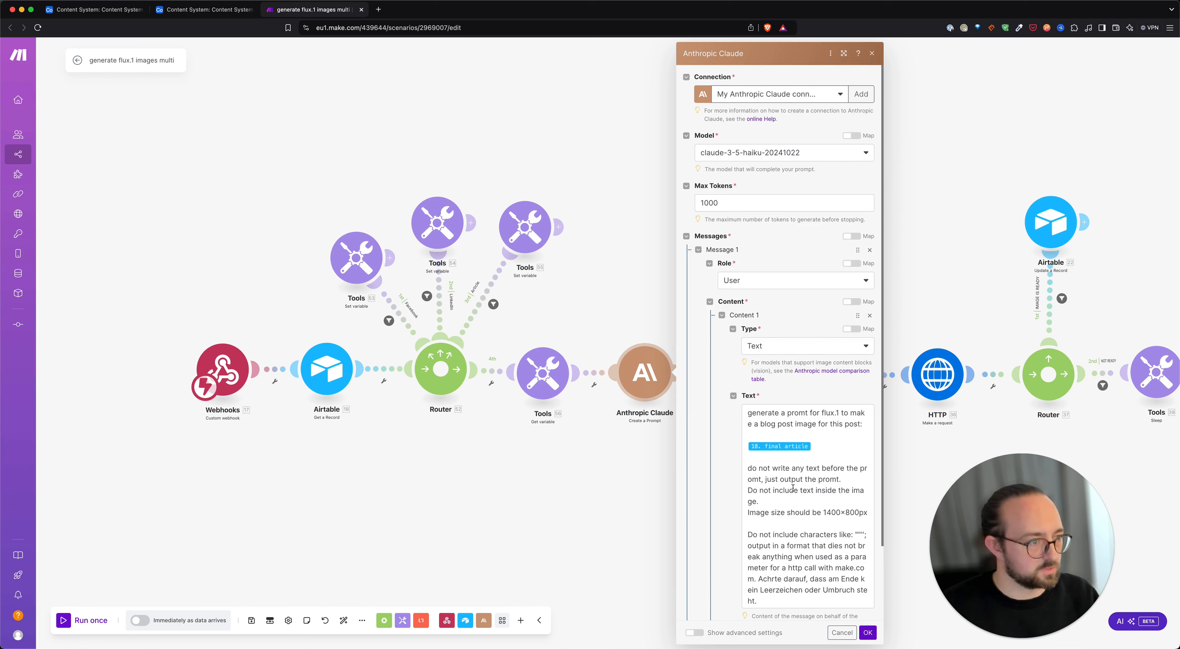
left_click(793, 488)
key("super+a")
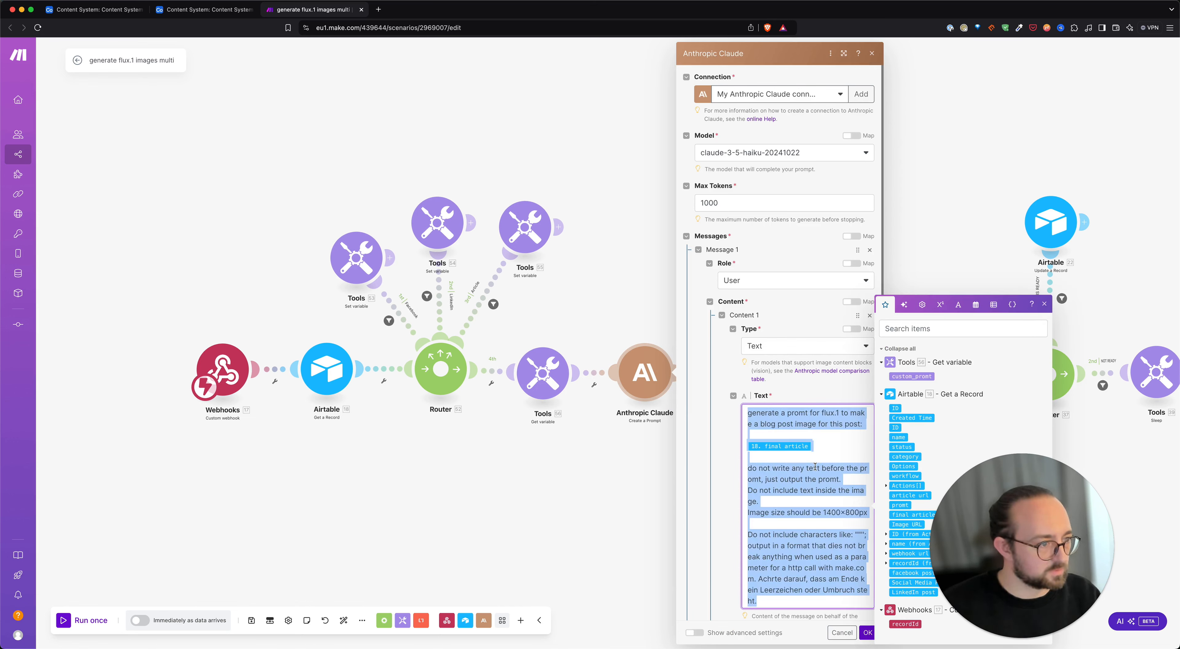
scroll(772, 437, "down", 1)
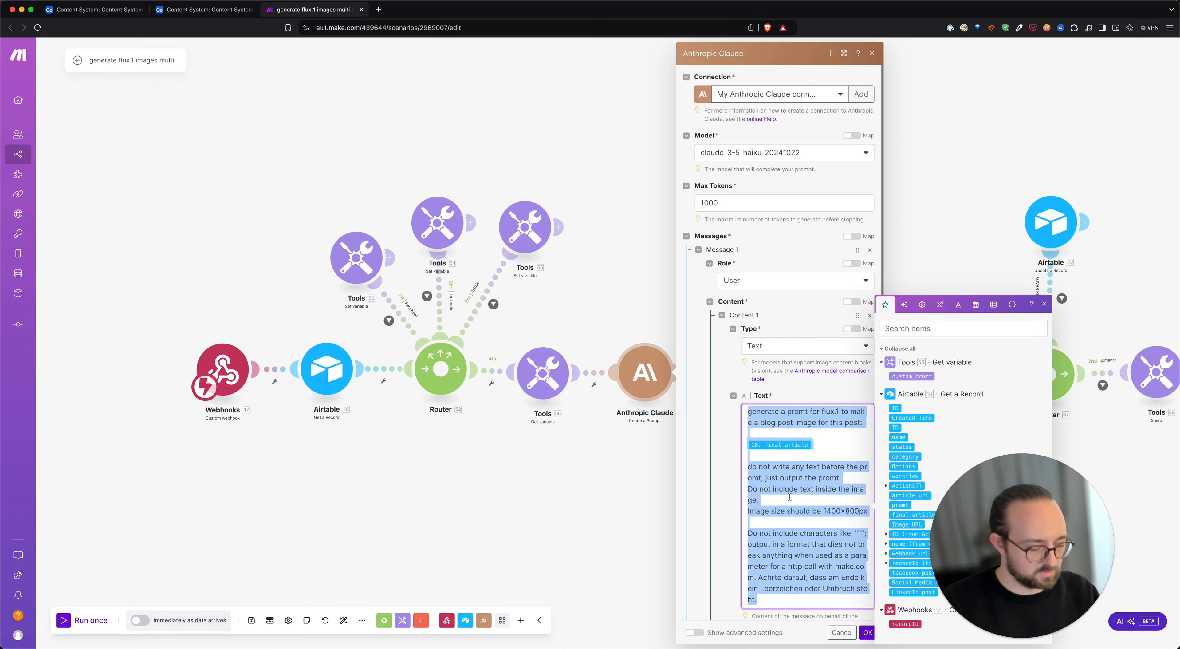
key("BackSpace")
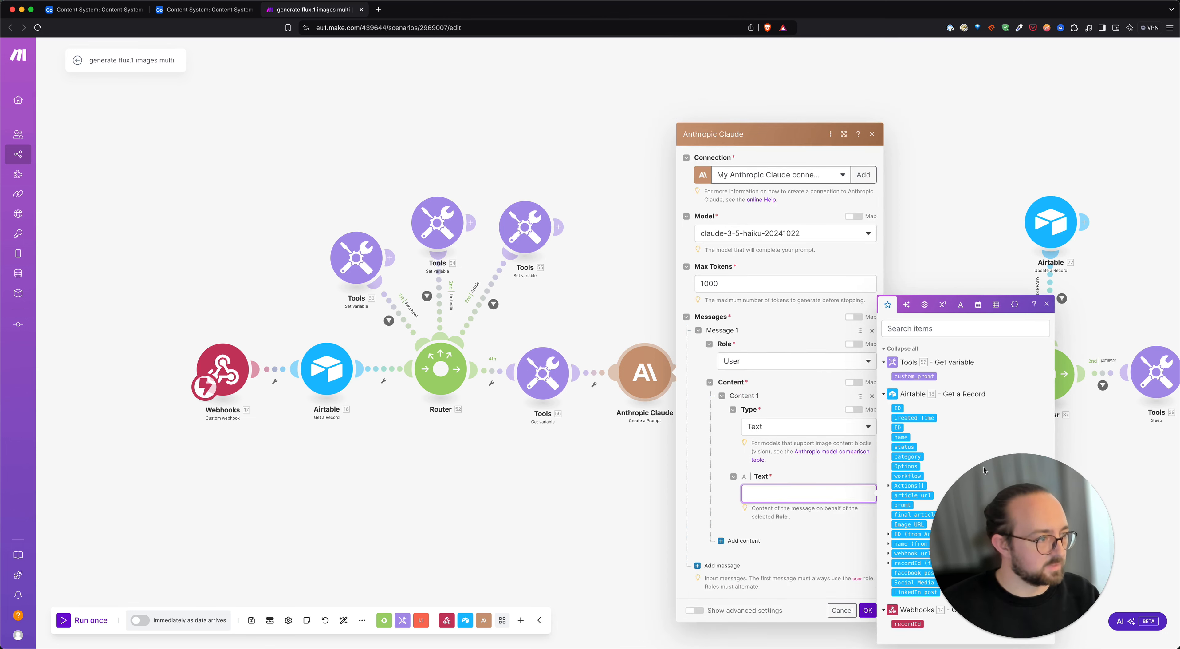
left_click(211, 507)
left_click(763, 493)
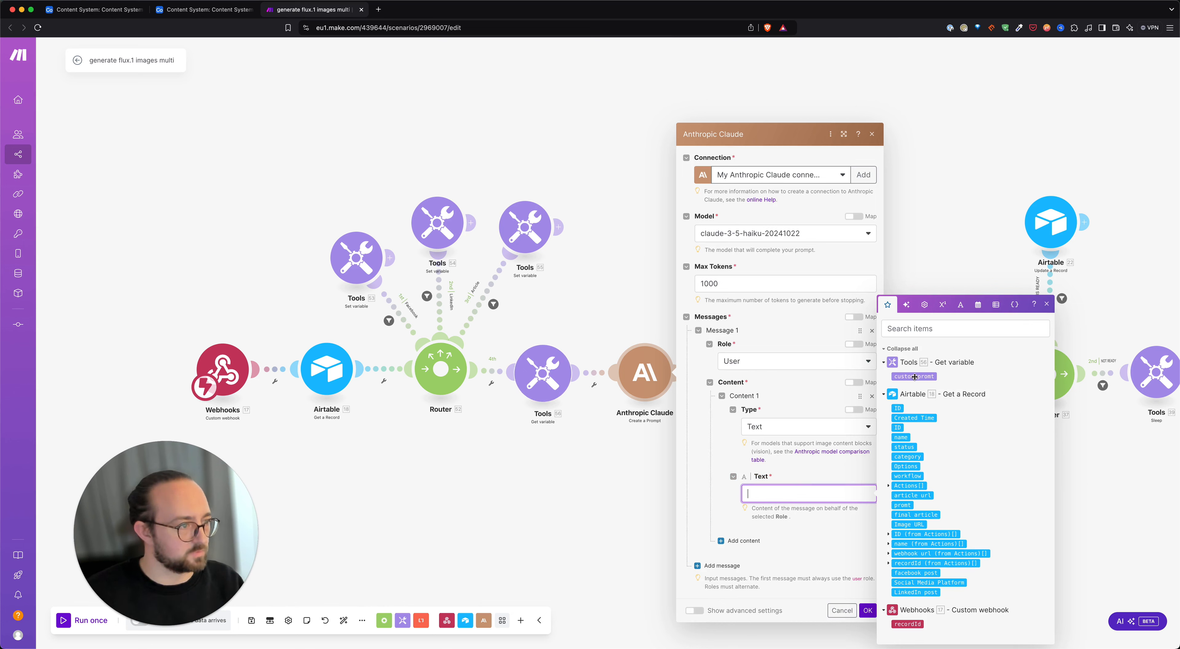
left_click(924, 376)
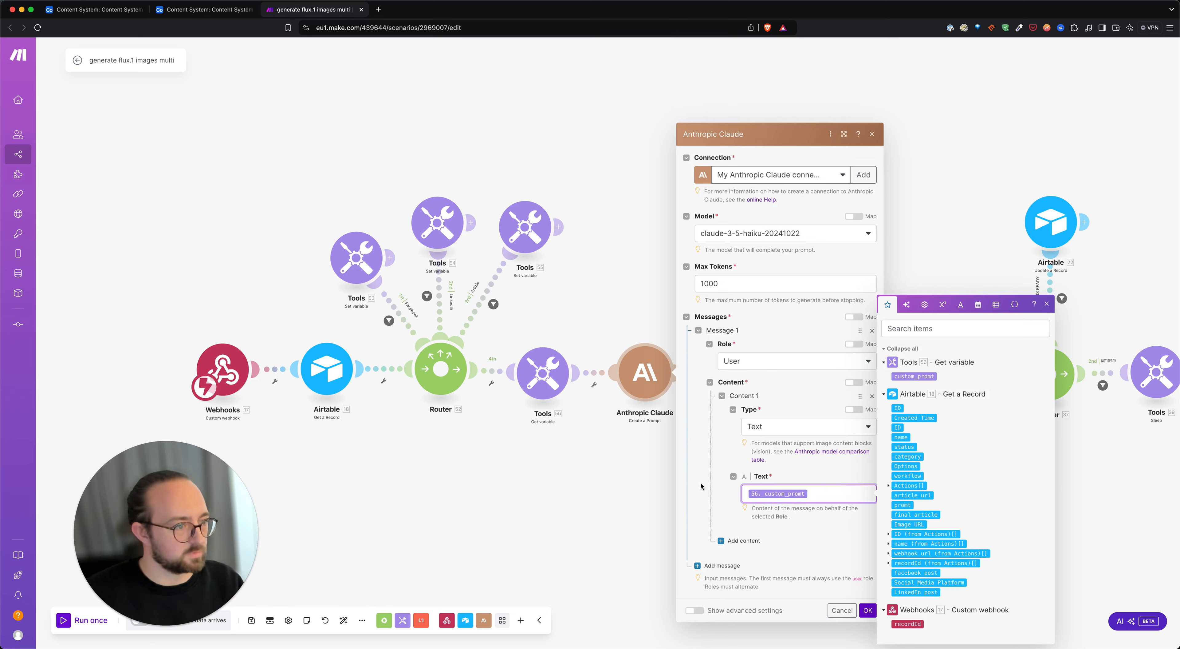
Set the Claude module's Max Tokens to 5000 and its model to claude-3-5-sonnet-20241022, and apply the settings
left_click(745, 287)
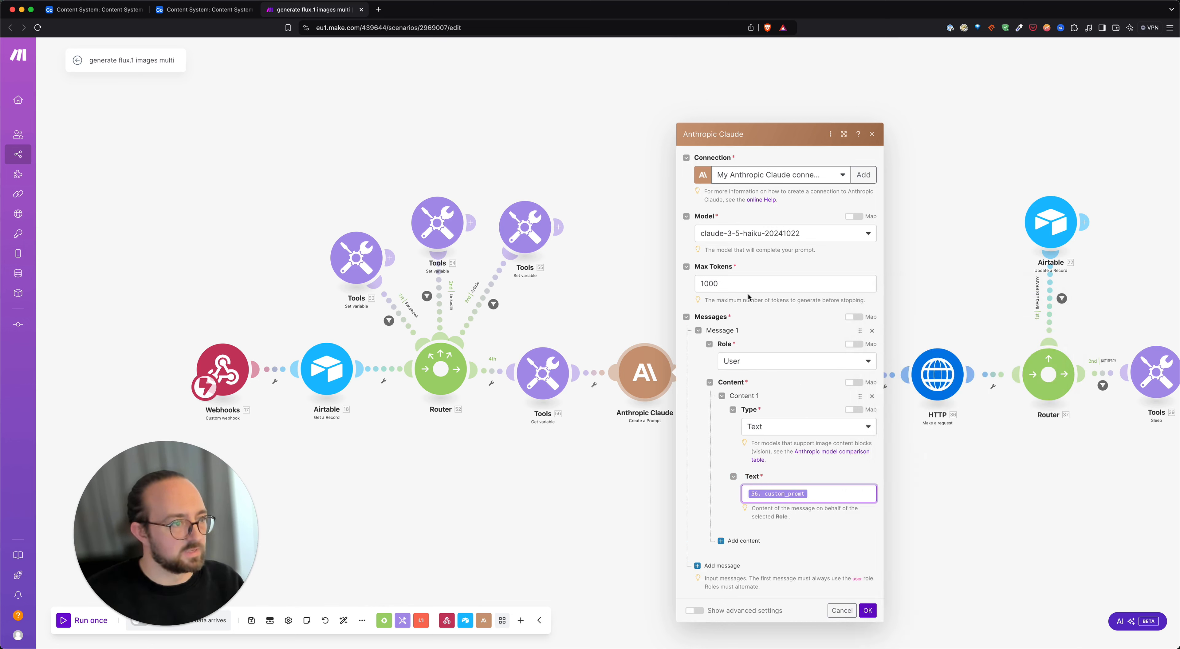
left_click_drag(765, 282, 666, 278)
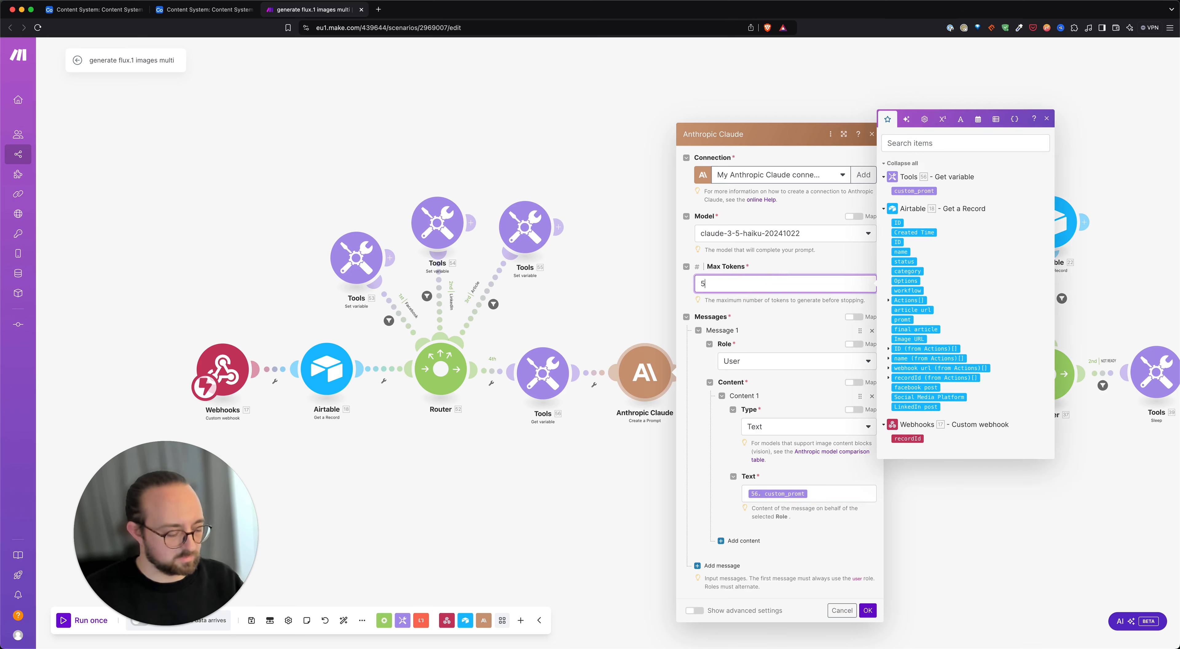
left_click(848, 218)
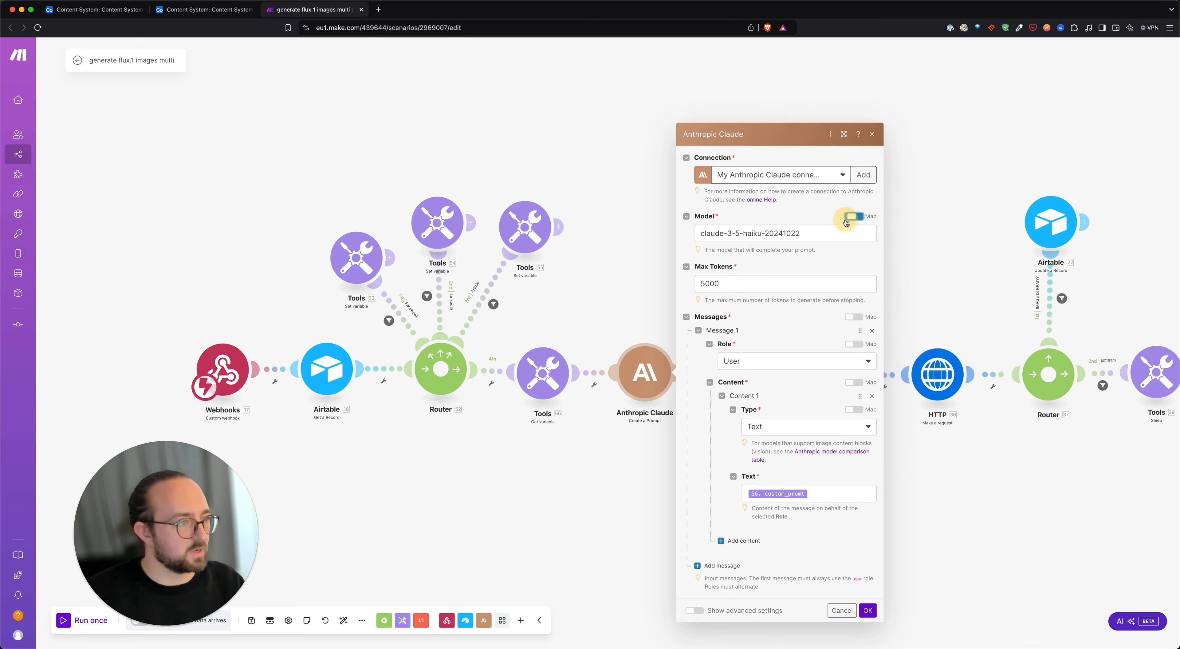
left_click(837, 229)
left_click(850, 216)
left_click(837, 228)
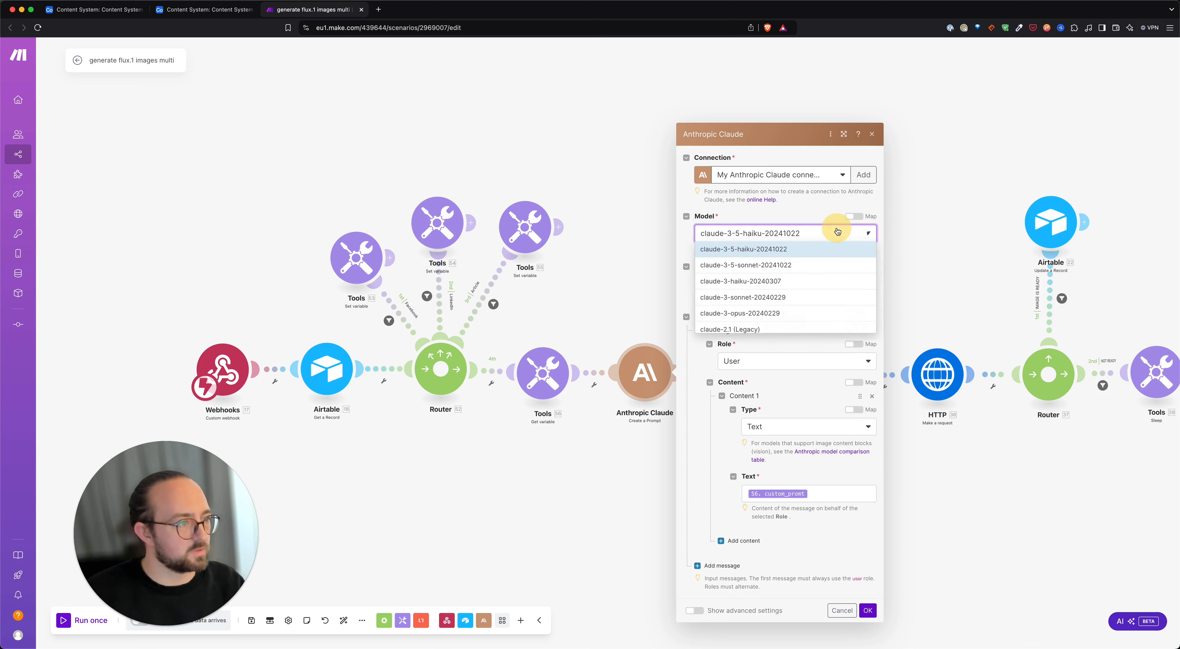
left_click(800, 265)
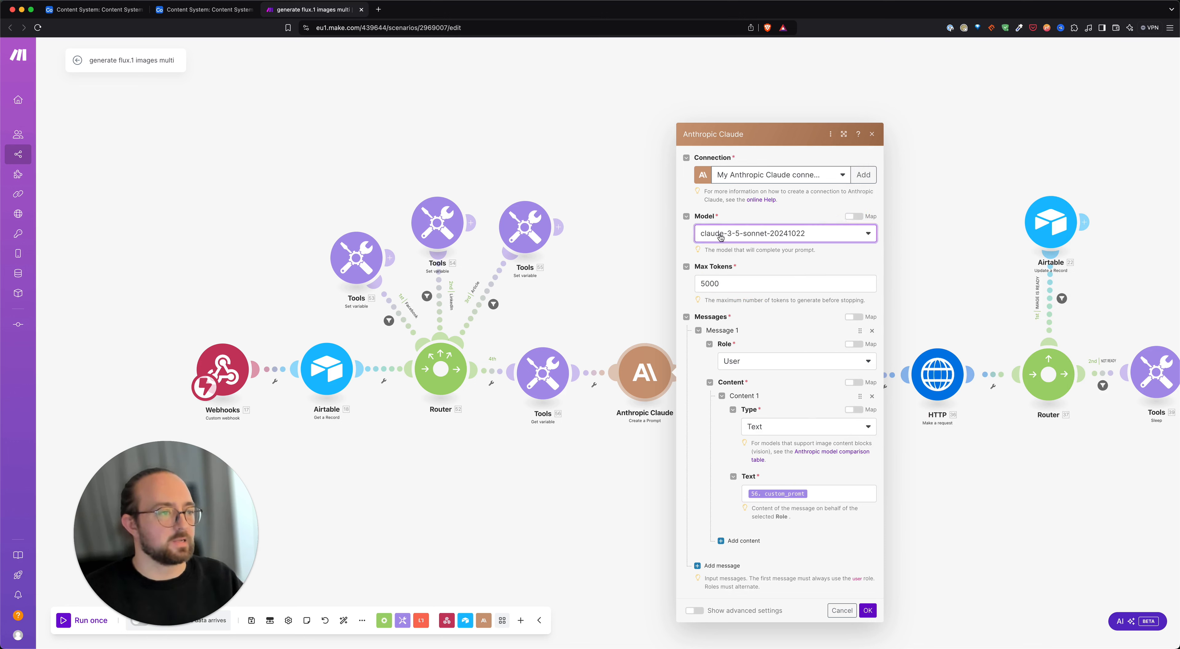
left_click(802, 470)
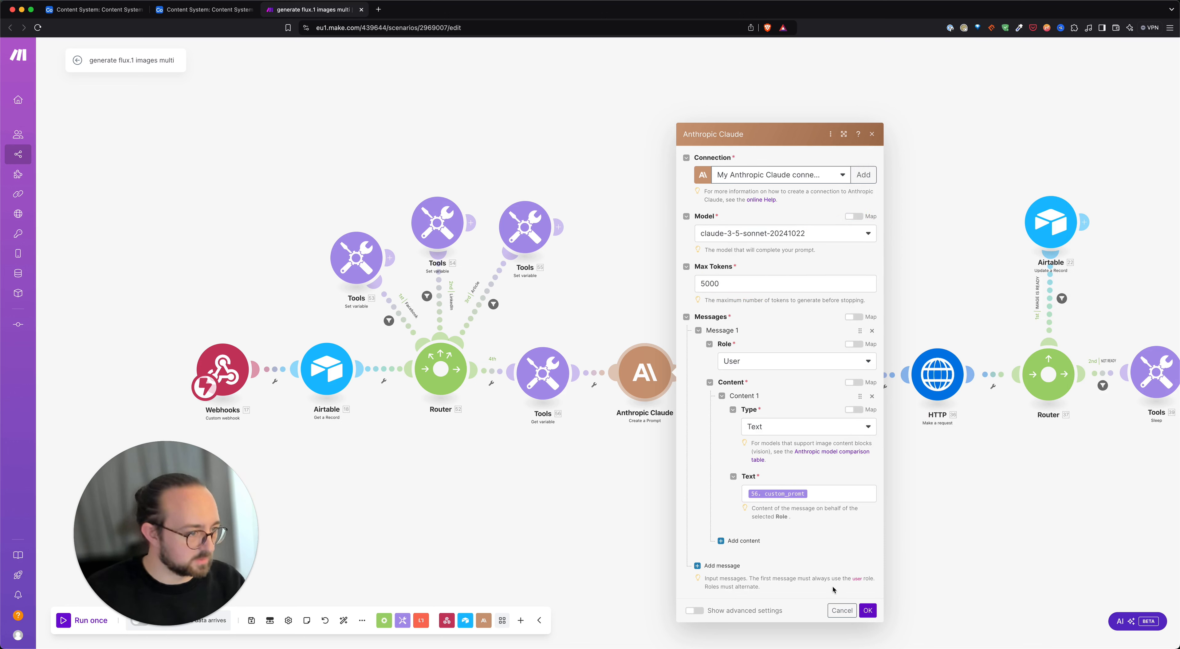
left_click(867, 611)
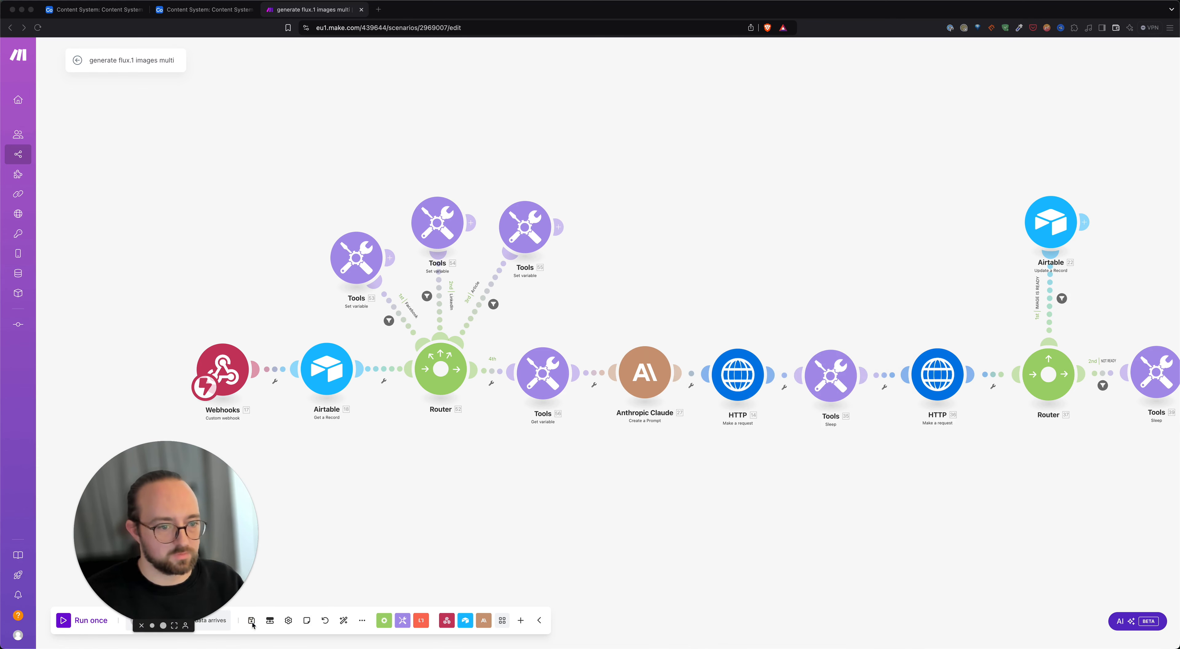
Line up the three Set variable modules in a row above the router and straighten the Get variable module
left_click(255, 635)
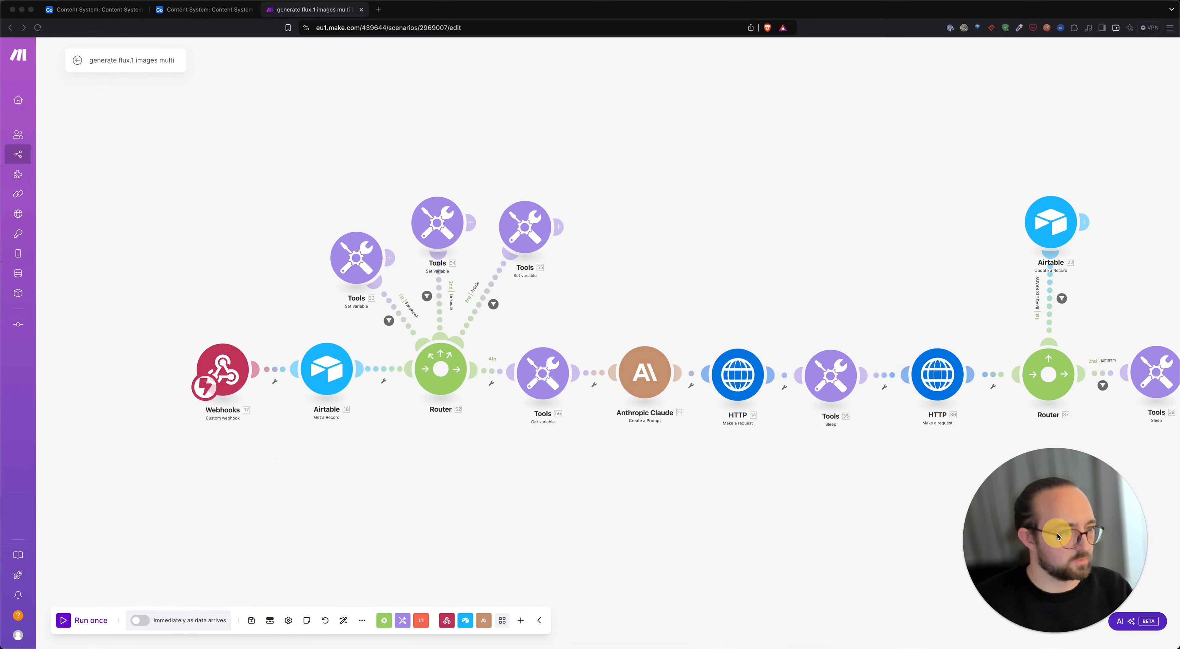
left_click(460, 271)
left_click_drag(356, 257, 364, 222)
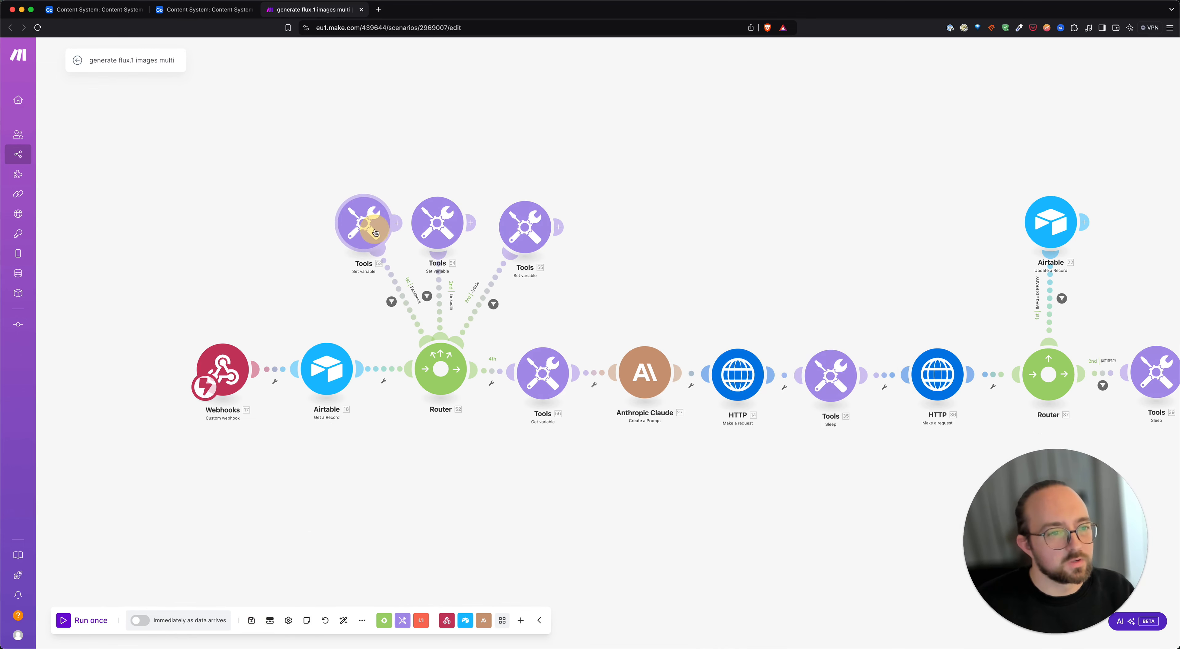
left_click_drag(446, 232, 453, 232)
left_click_drag(525, 231, 529, 231)
left_click_drag(541, 388, 544, 383)
left_click(633, 301)
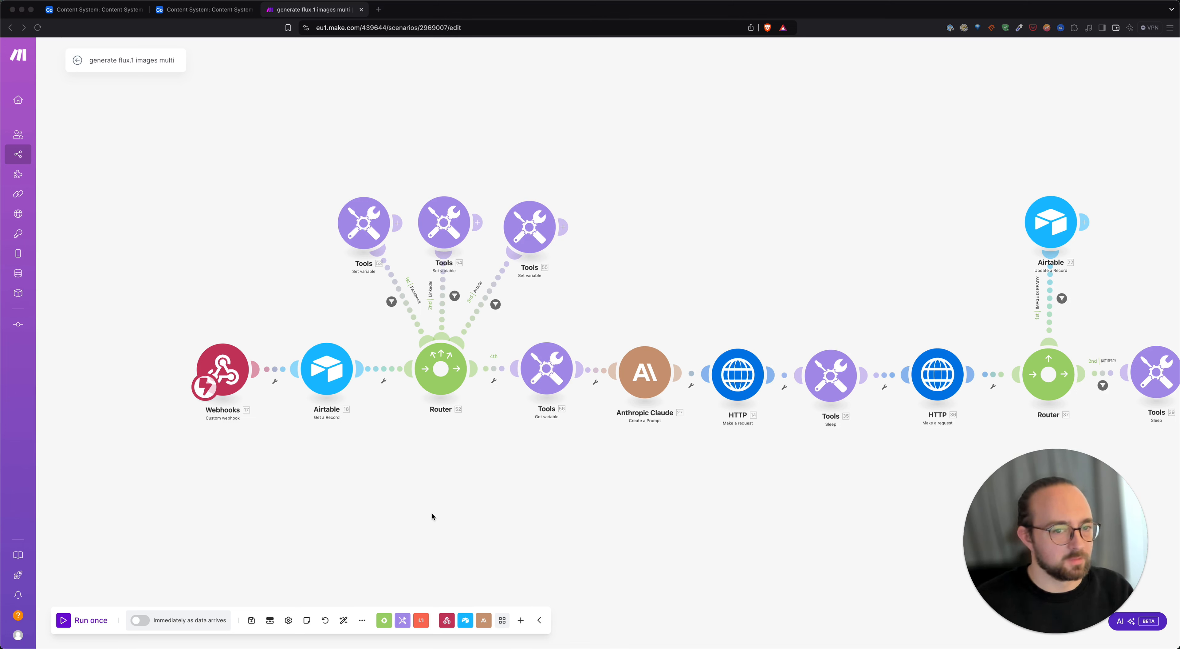
Run the scenario once and switch to the Social Media Content view of the Airtable Content System table
left_click(67, 619)
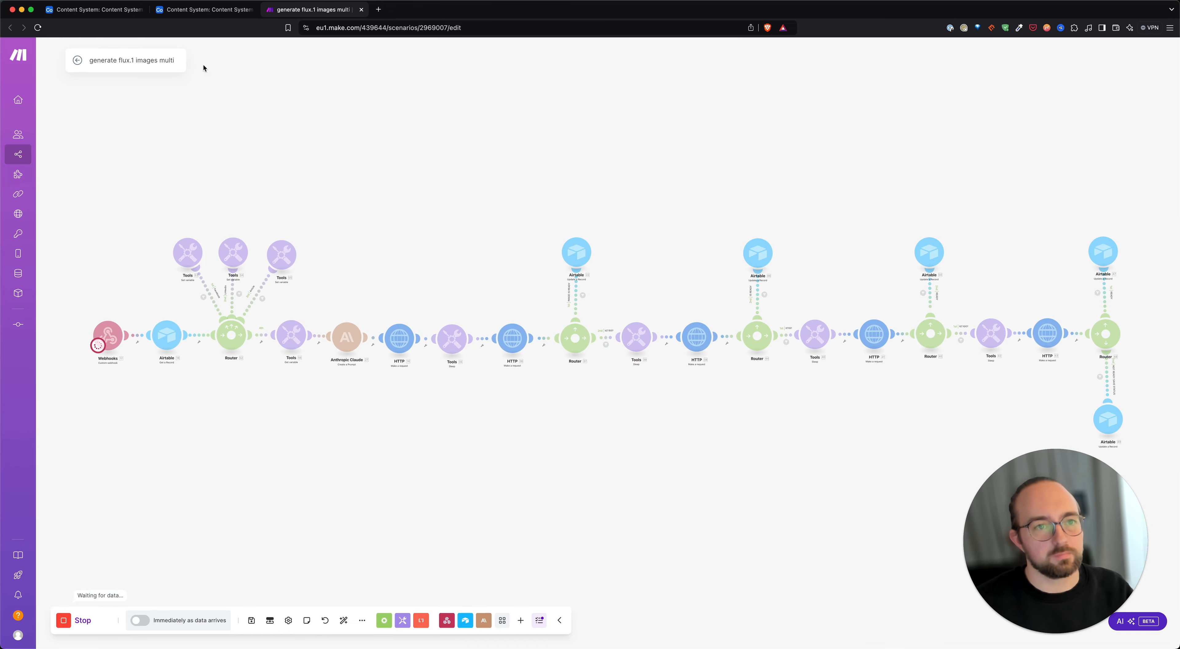
left_click(92, 9)
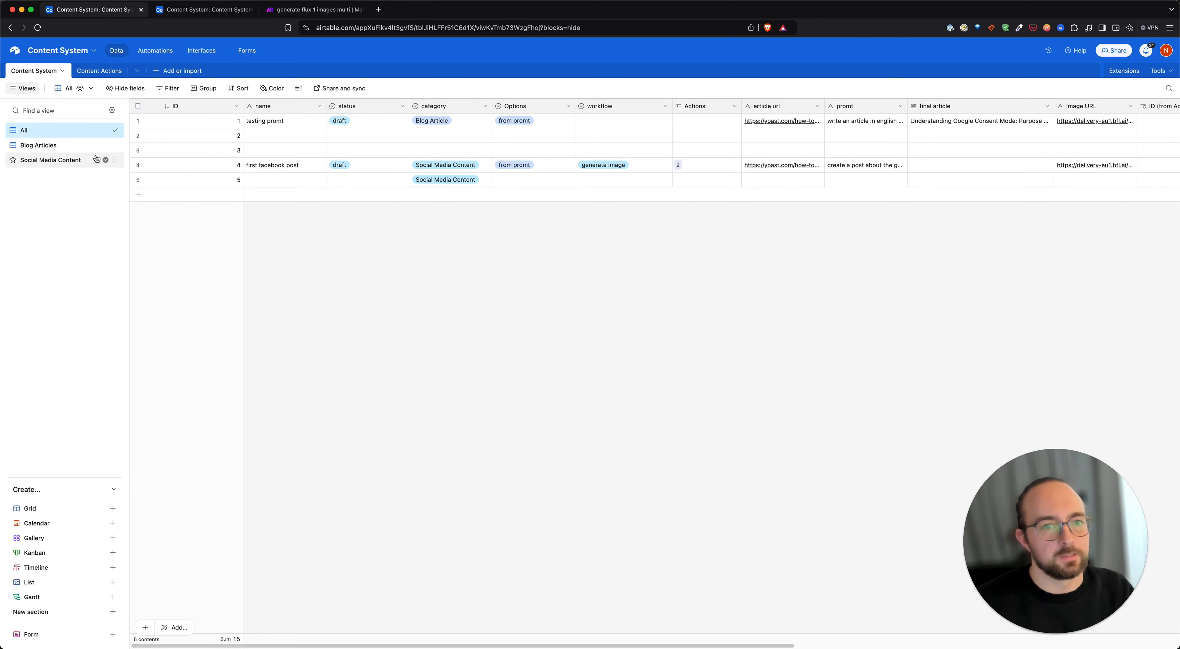
left_click(96, 159)
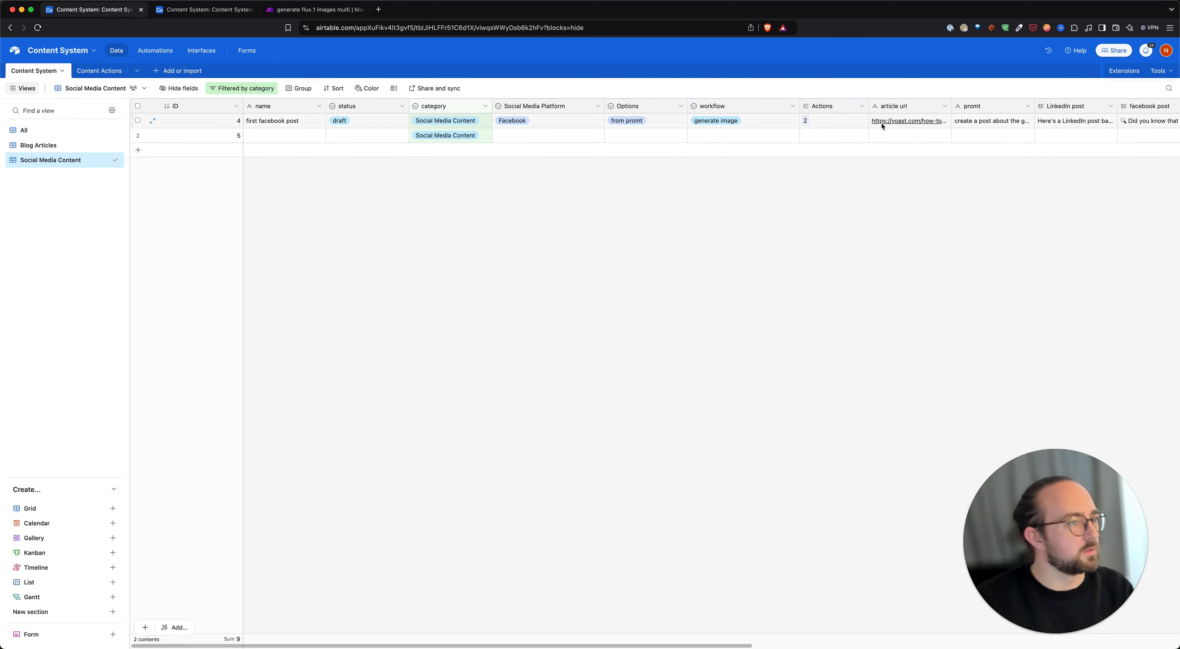
Move the Image URL field between the Actions and article url fields
scroll(851, 124, "right", 5)
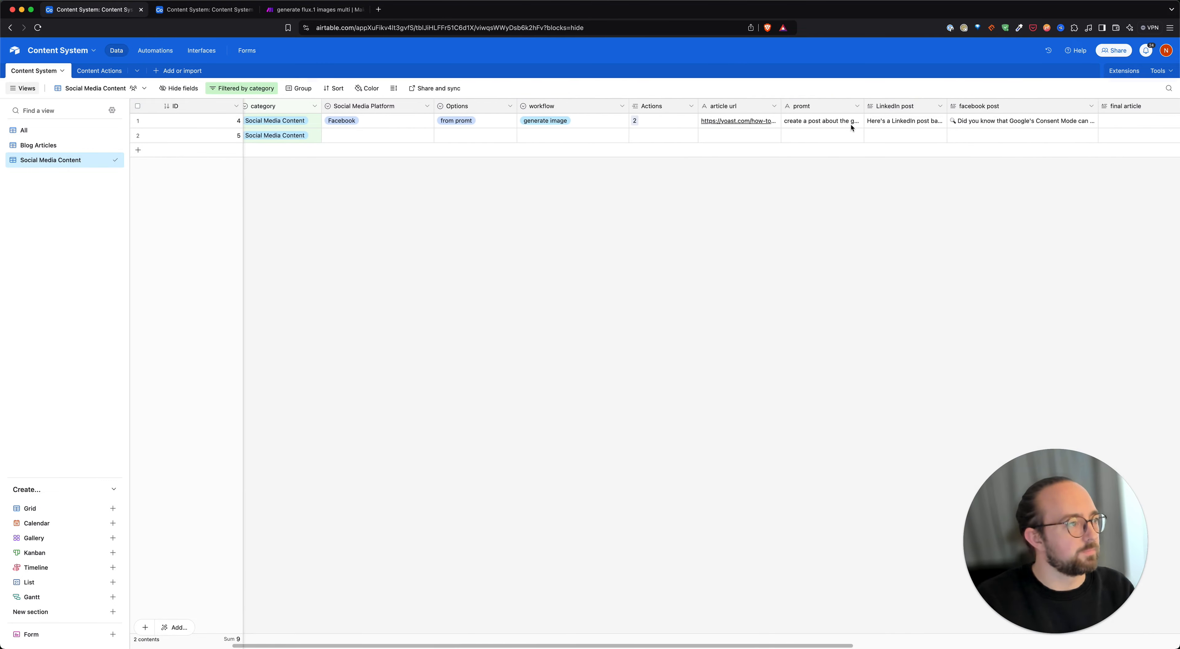
scroll(852, 123, "right", 5)
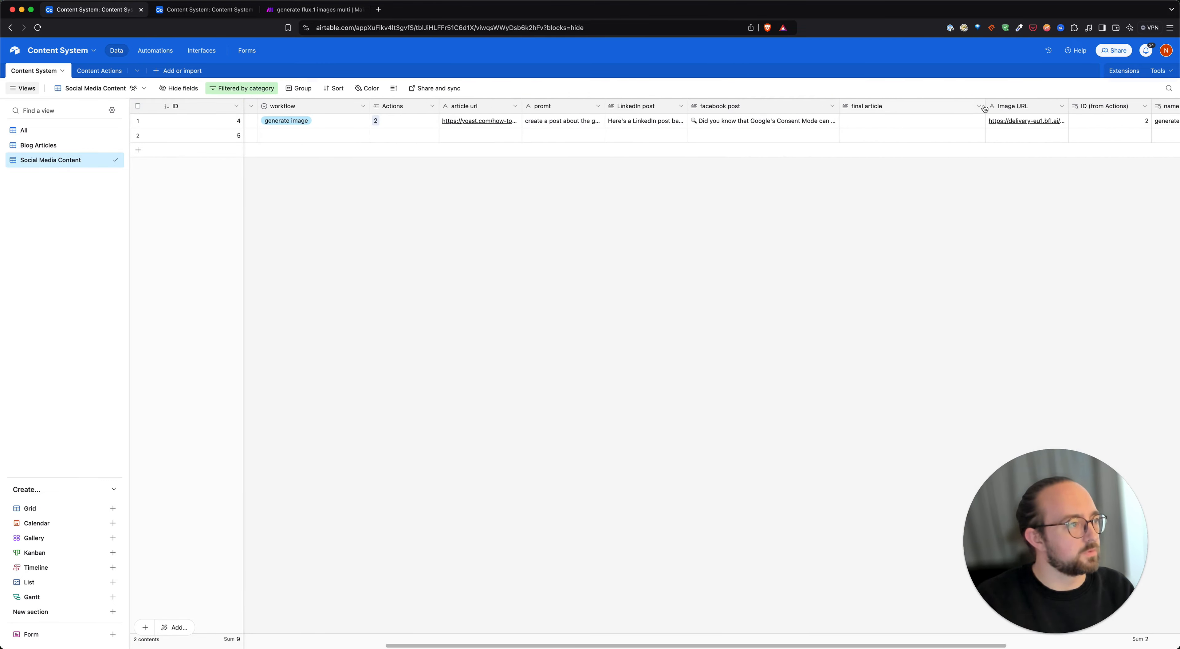
left_click_drag(1016, 106, 441, 113)
Clear the Image URL of the "first facebook post" record
left_click(510, 122)
key("BackSpace")
scroll(510, 127, "left", 4)
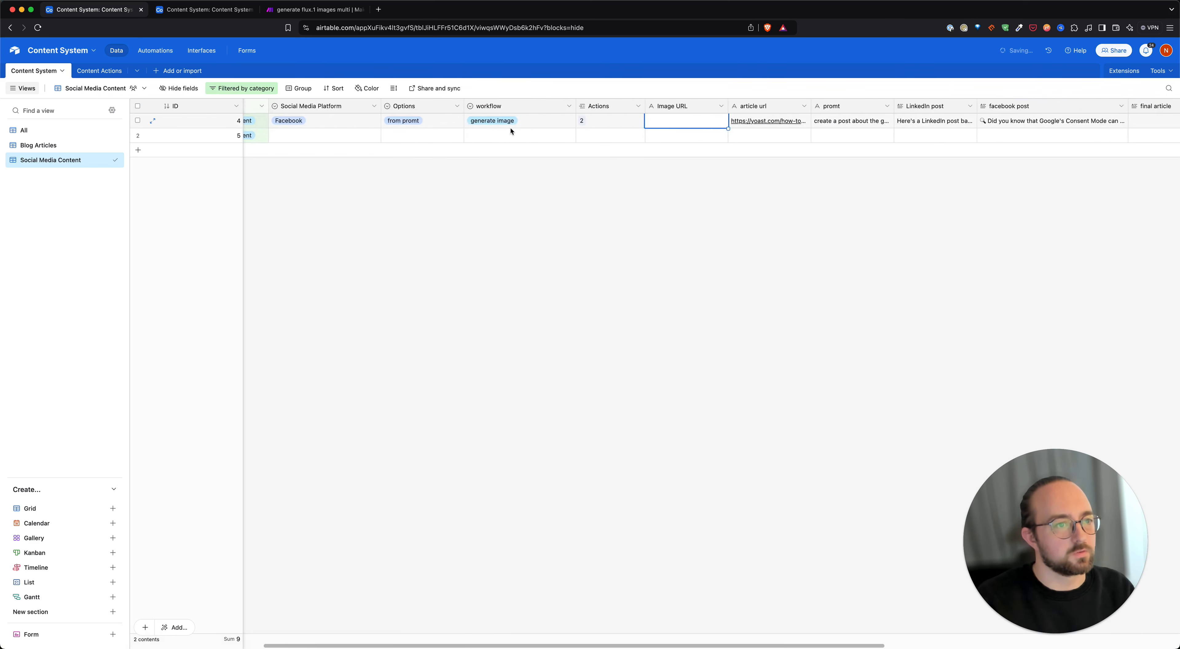
Clear the workflow and Actions values of the "first facebook post" record and select "generate image" as its workflow again
scroll(510, 129, "left", 4)
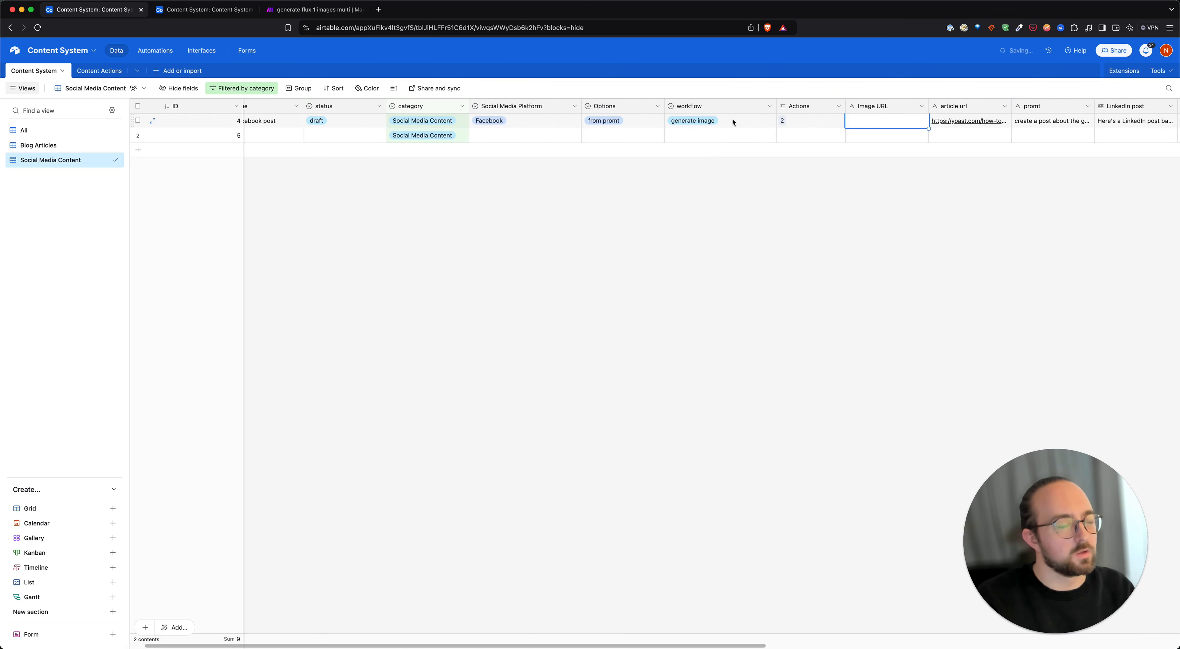
left_click(732, 119)
key("Delete")
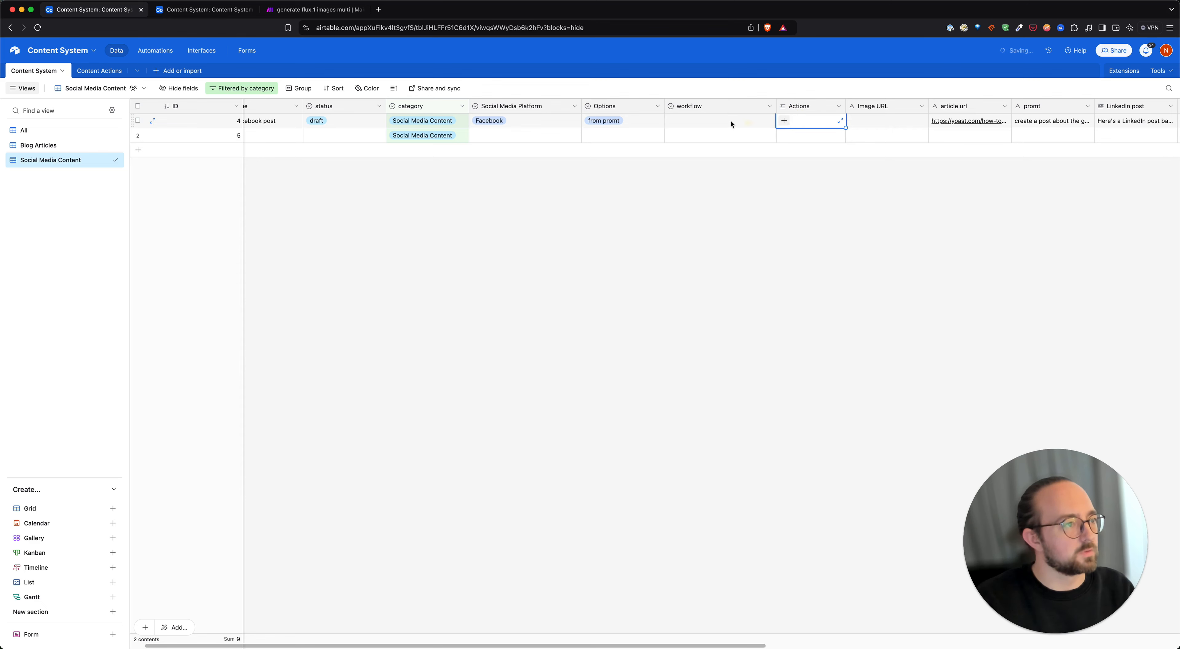
left_click(720, 120)
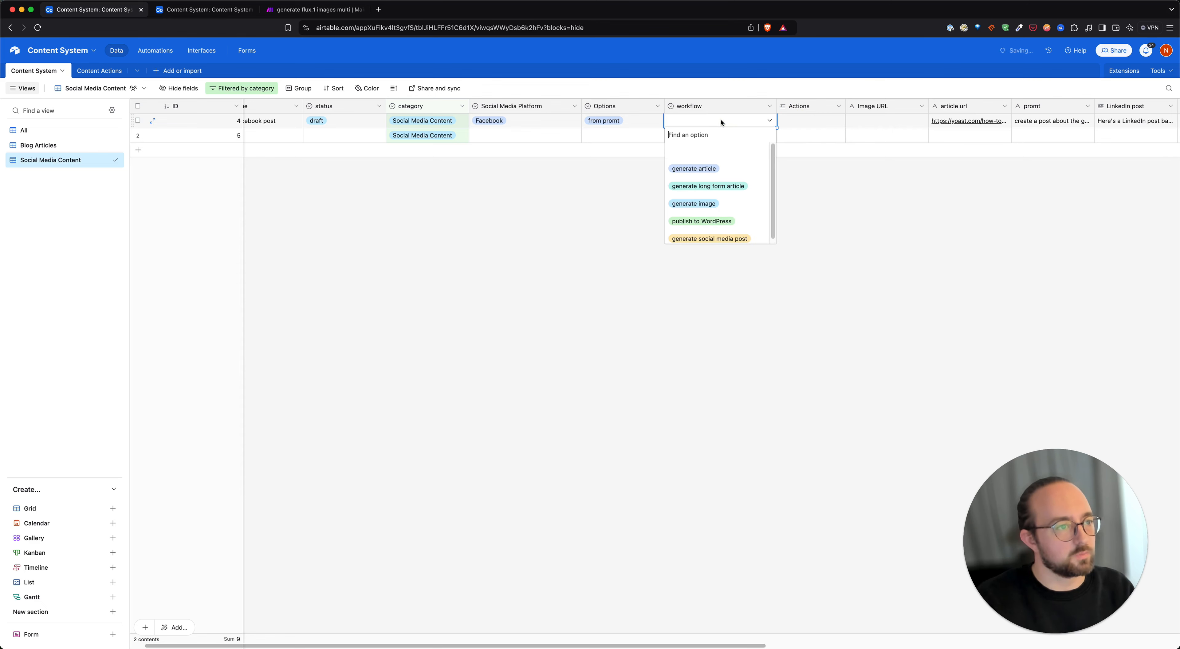
left_click(736, 206)
left_click(761, 192)
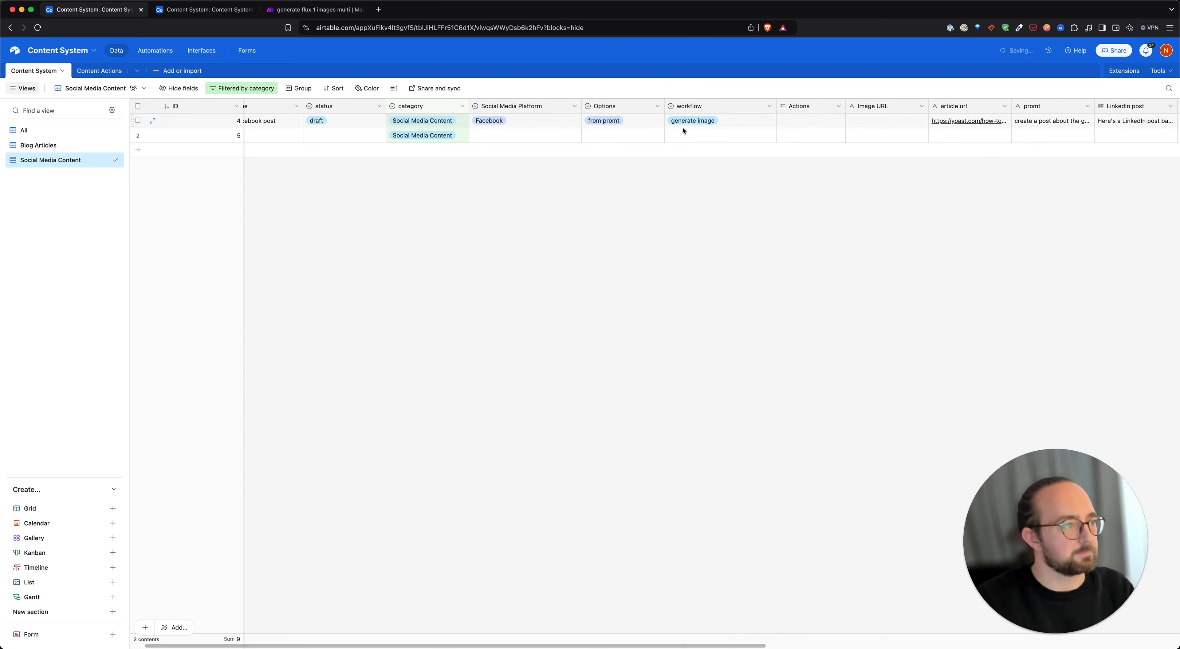
scroll(683, 128, "right", 1)
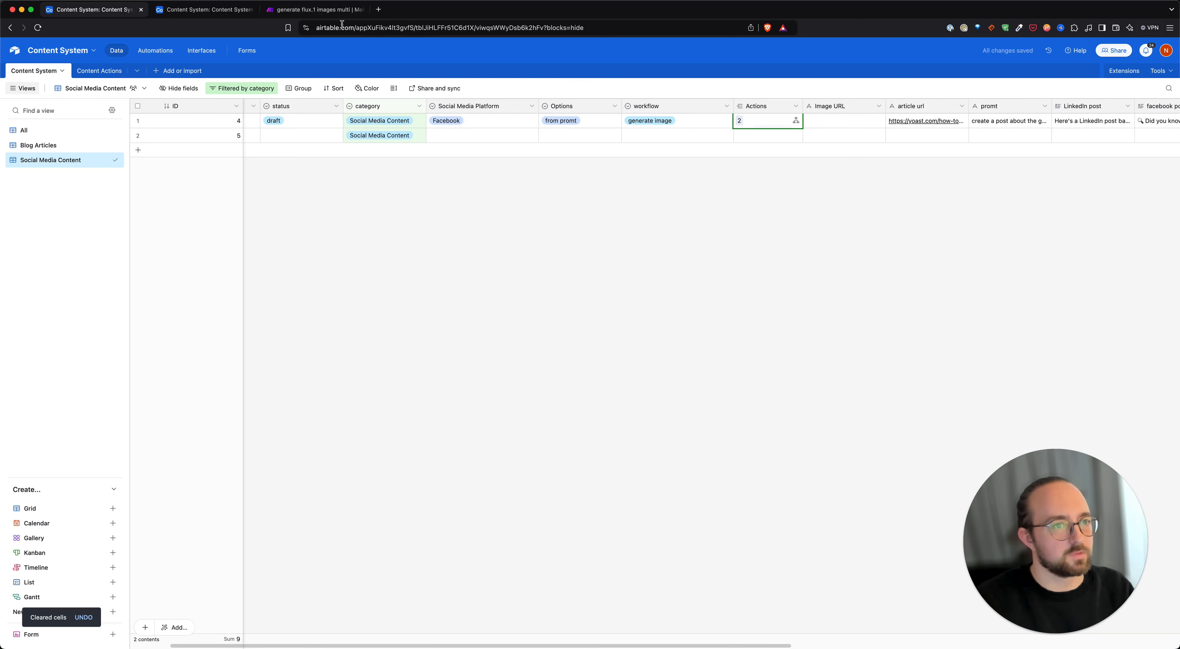
Switch to Make to check the run's Airtable update, and view the generated image from the Facebook record's Image URL in Airtable
left_click(312, 9)
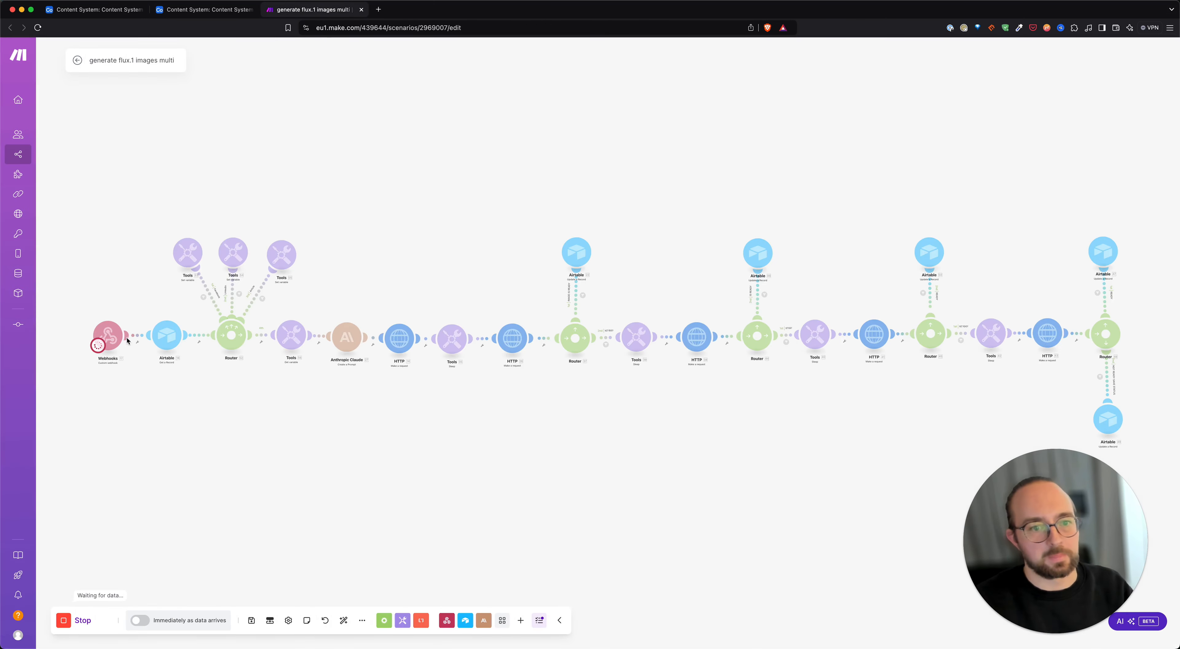
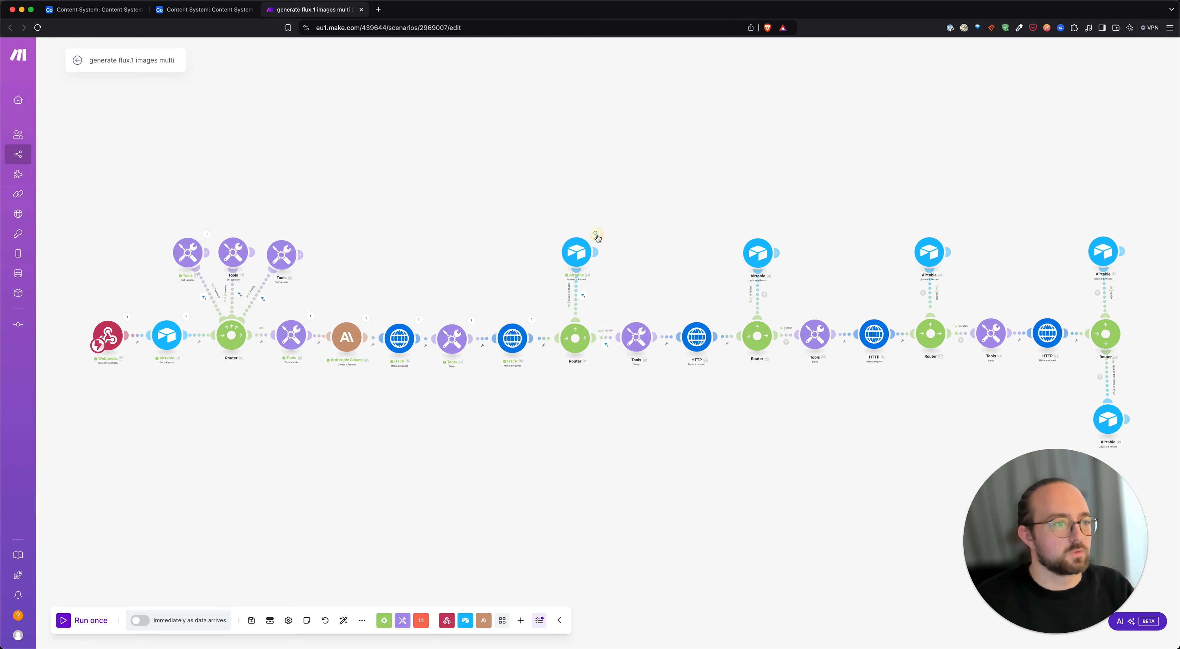
left_click(596, 234)
left_click(522, 190)
left_click(117, 10)
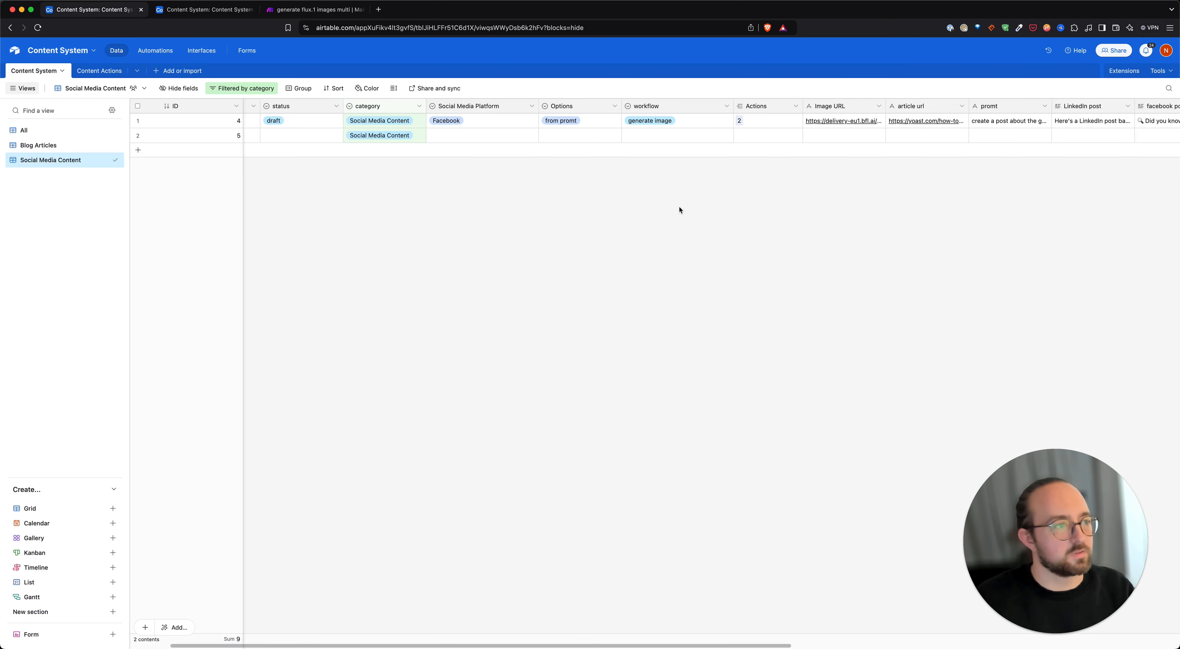
left_click(834, 122)
left_click(835, 122)
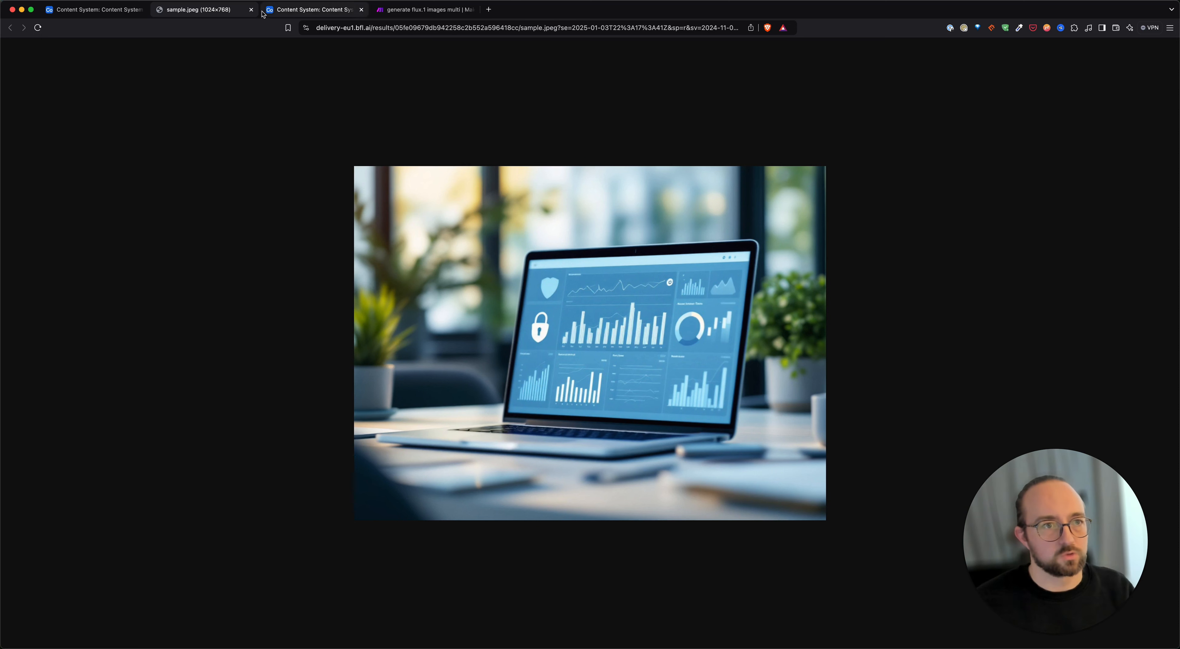
left_click(251, 10)
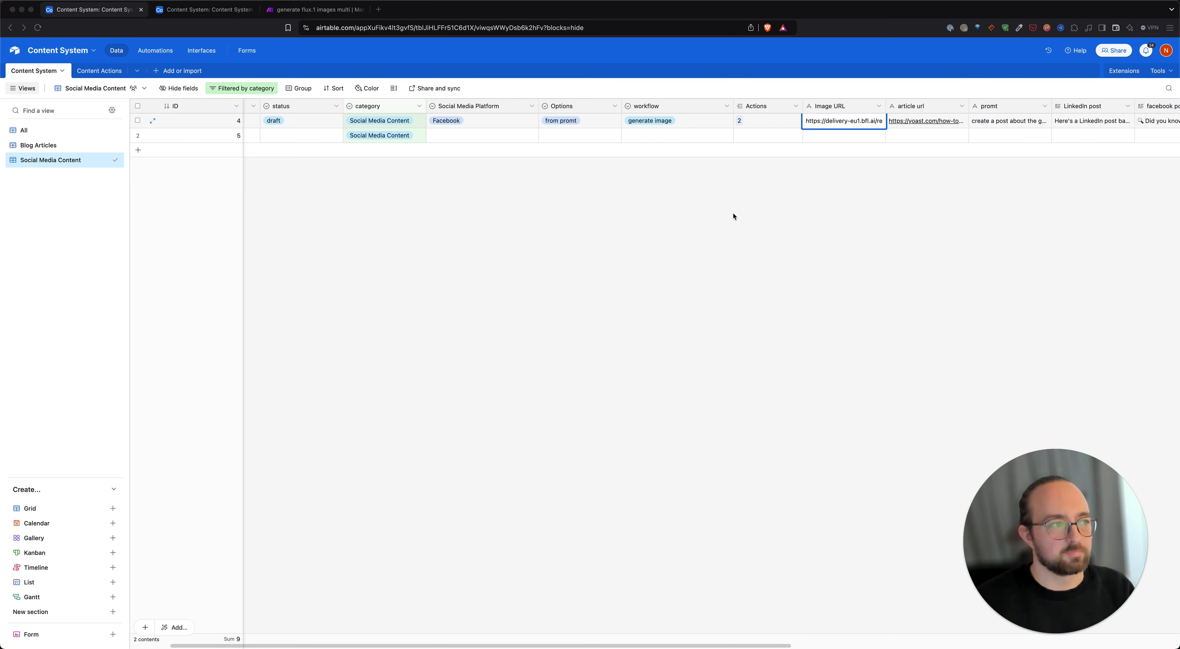
Clear the Image URL, Actions and workflow values of the "first facebook post" record
left_click(832, 135)
left_click(838, 123)
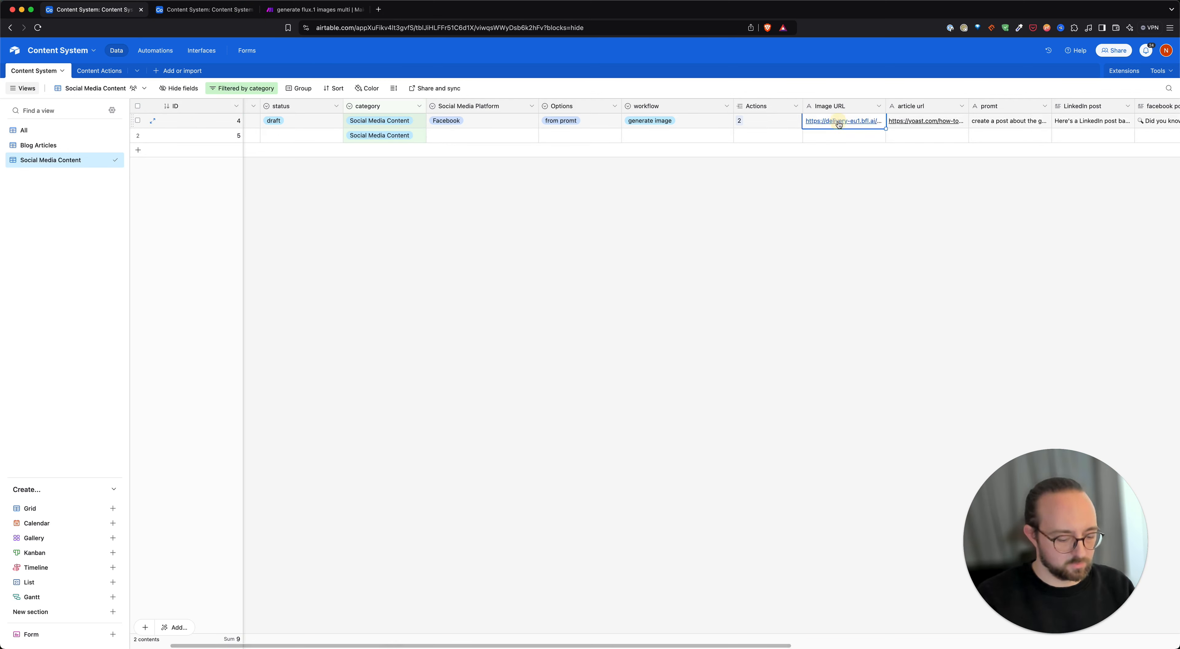
key("Delete")
left_click(754, 120)
key("Delete")
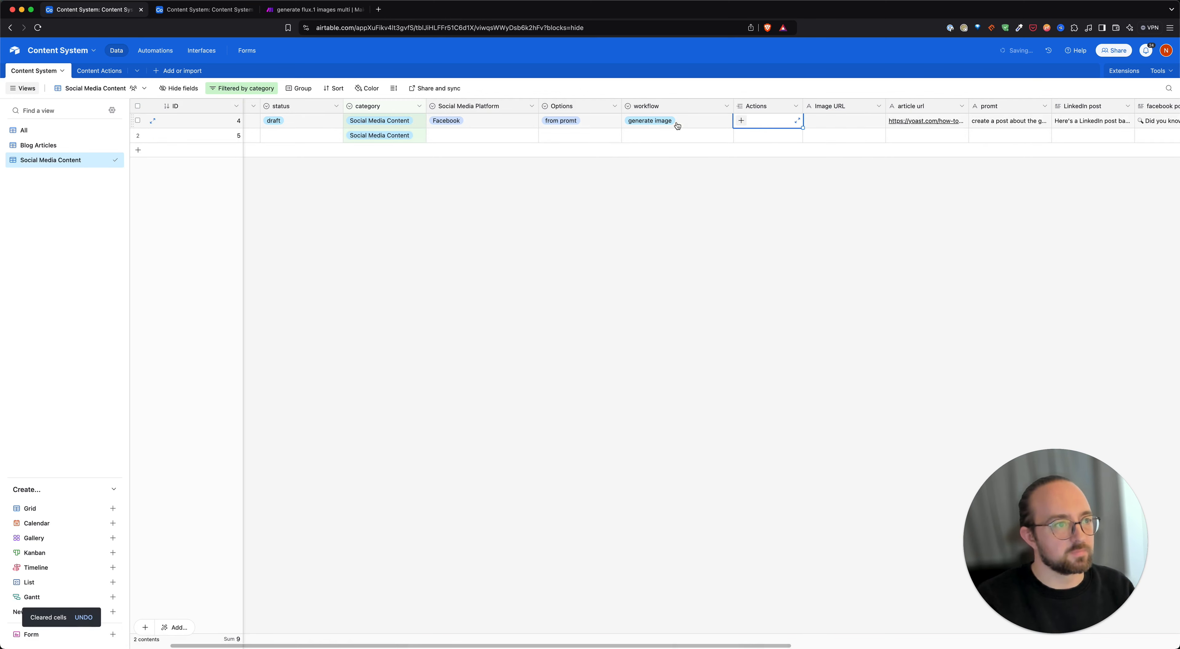
left_click(678, 126)
key("Delete")
left_click(597, 206)
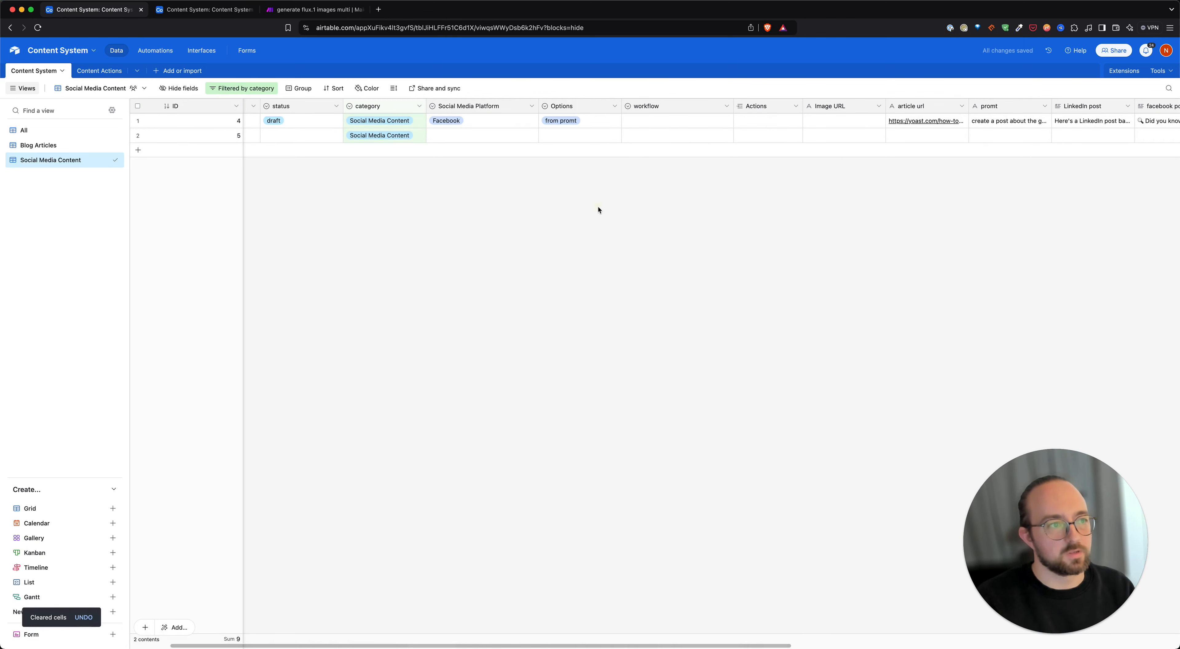
In the Blog Articles view, move the Image URL field between Actions and article url and clear the "testing promt" record's Image URL
left_click(46, 145)
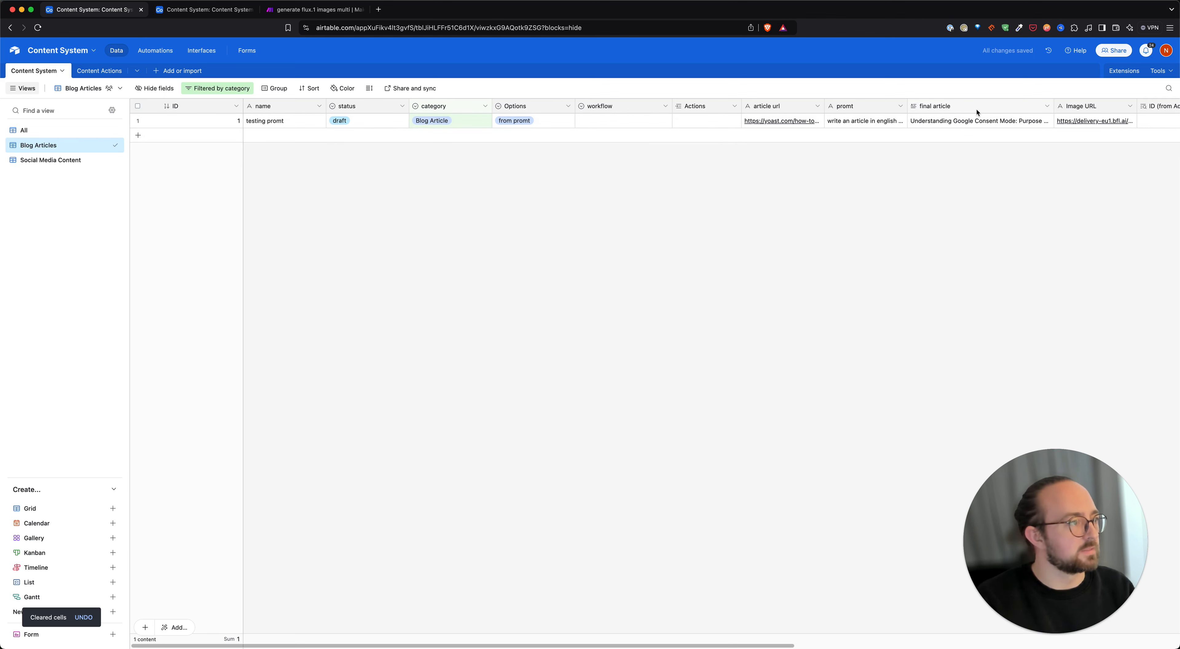
left_click_drag(1082, 109, 757, 110)
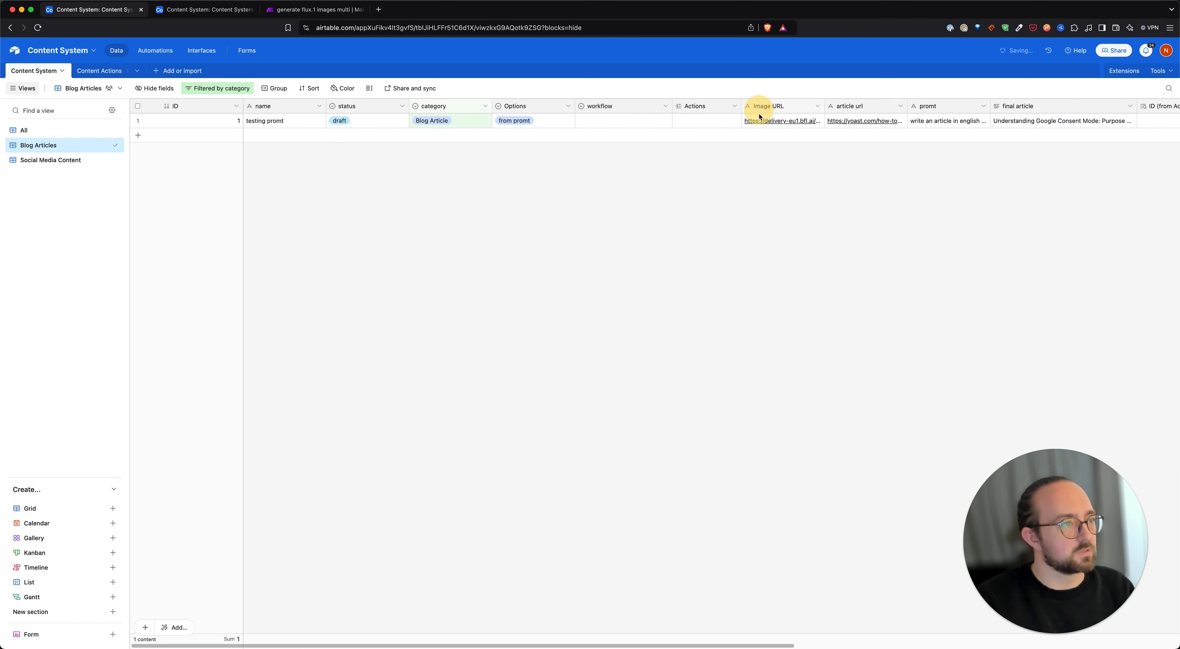
left_click(762, 120)
key("Delete")
left_click(610, 173)
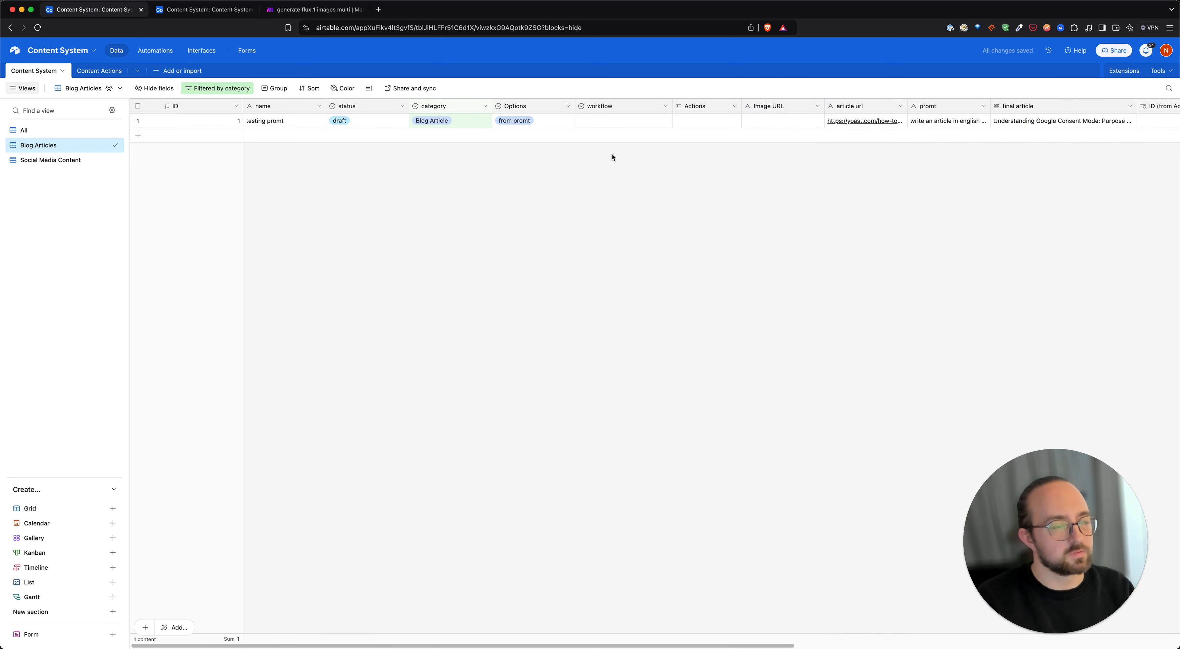
Set the workflow of the "testing promt" blog article record to "generate image"
left_click(631, 122)
left_click(631, 121)
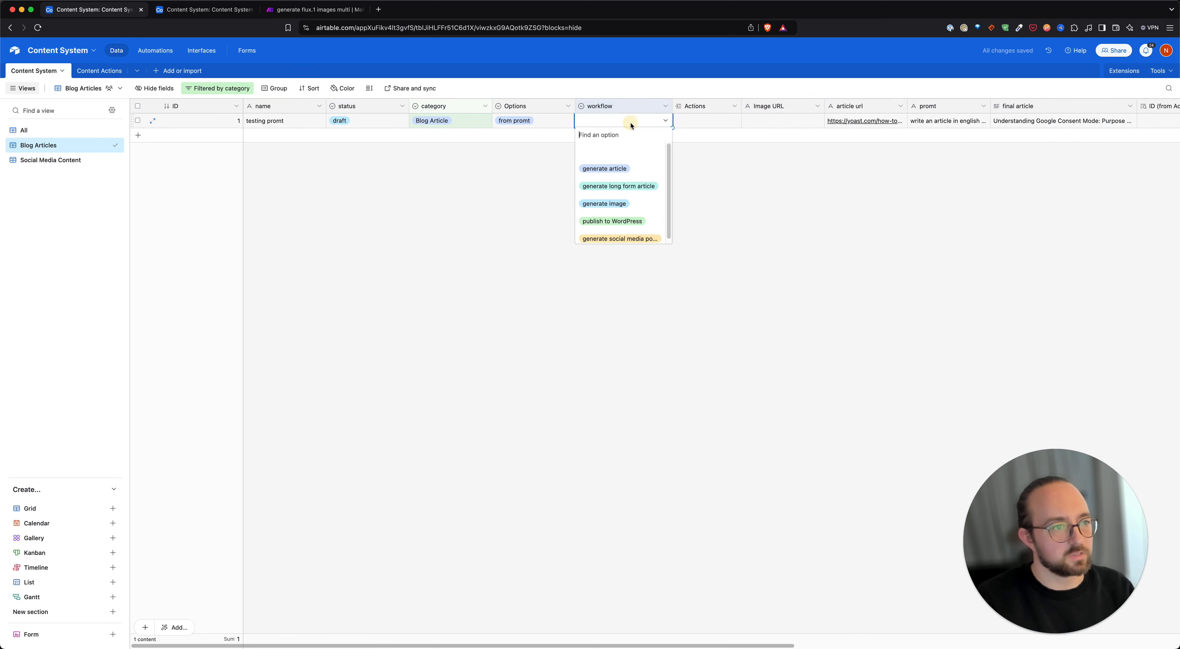
left_click(622, 205)
left_click(658, 185)
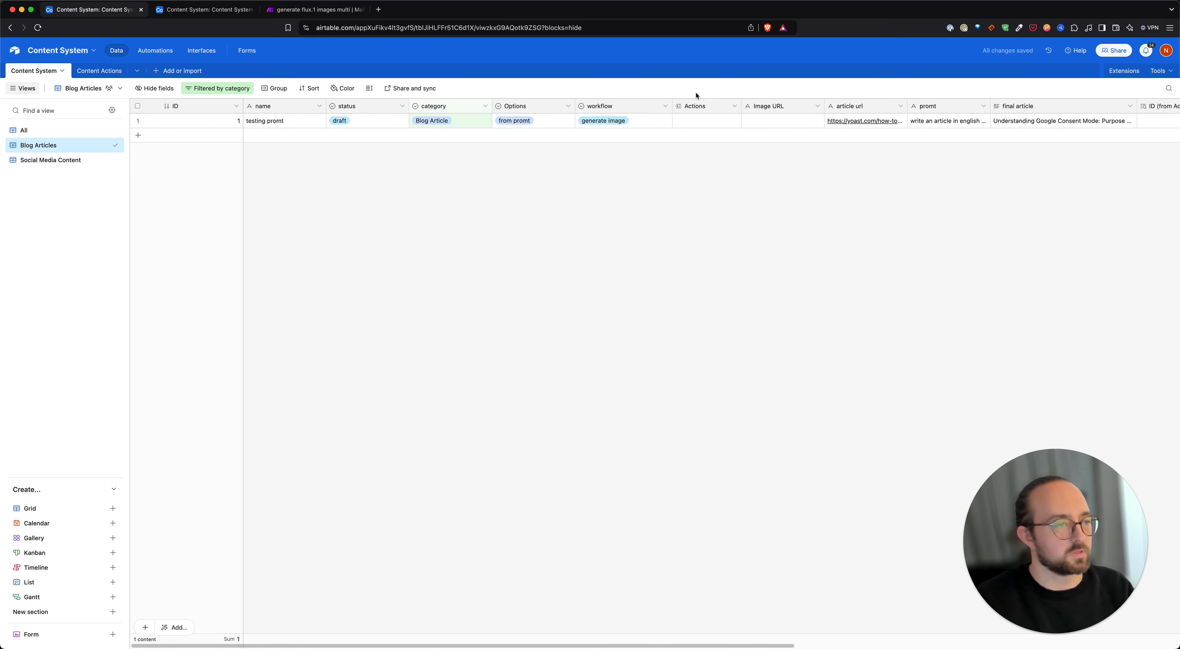
left_click(707, 120)
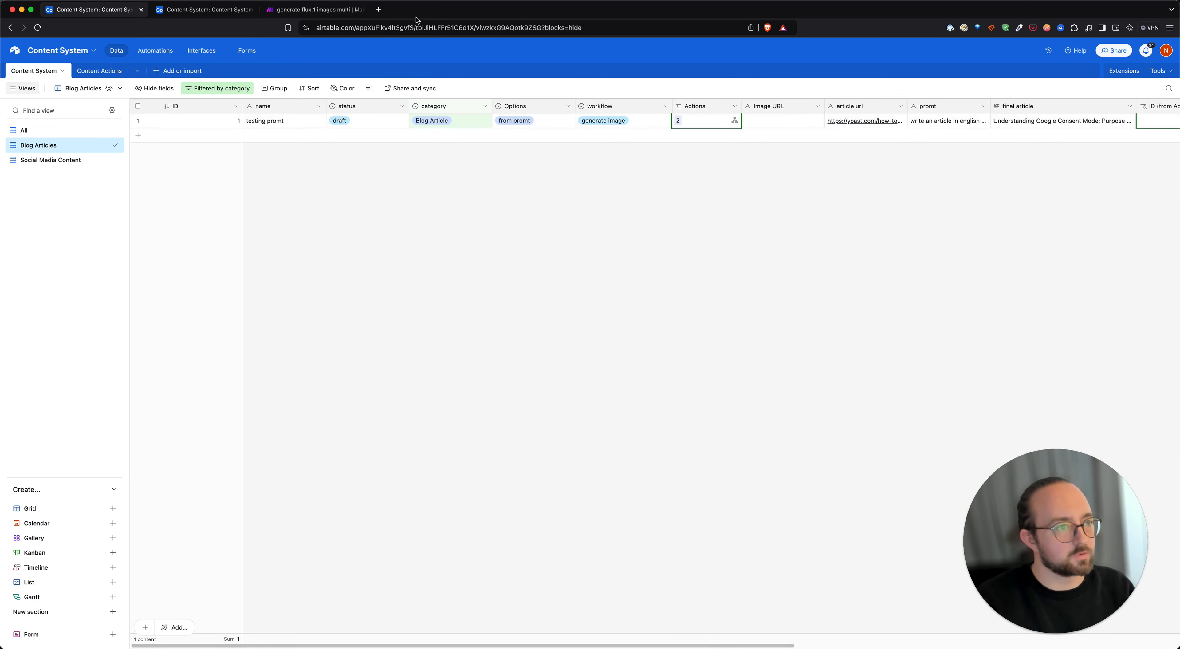
Switch to the Make scenario, run it once and follow the Article route through to the Airtable record update
left_click(316, 9)
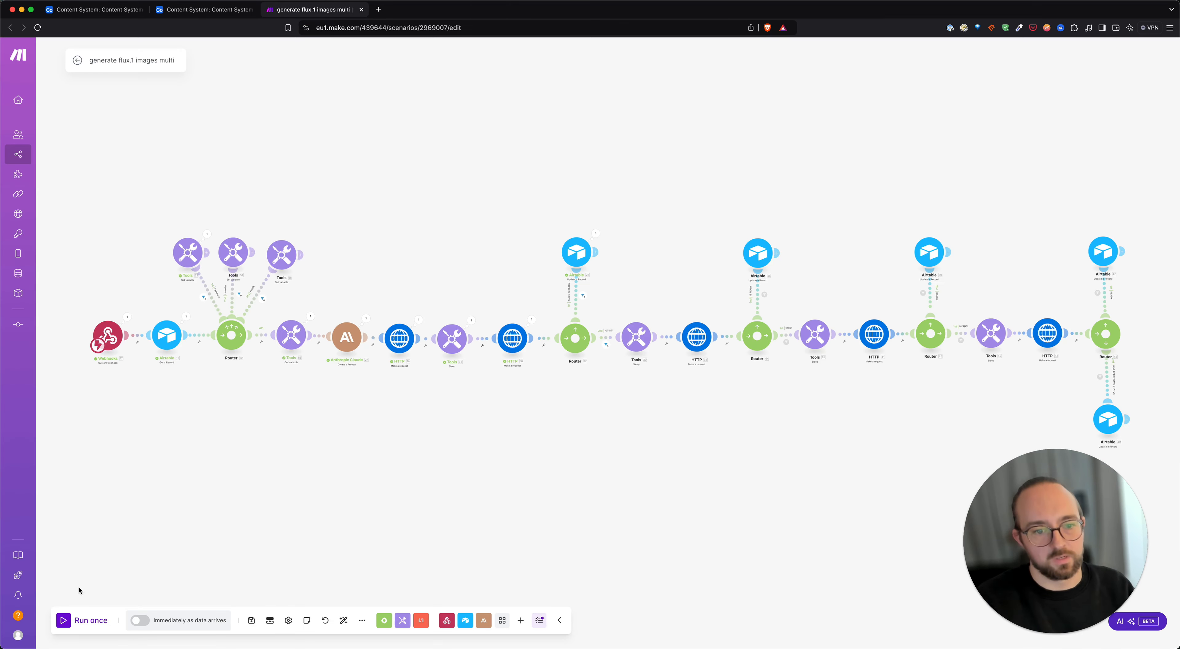
left_click(64, 620)
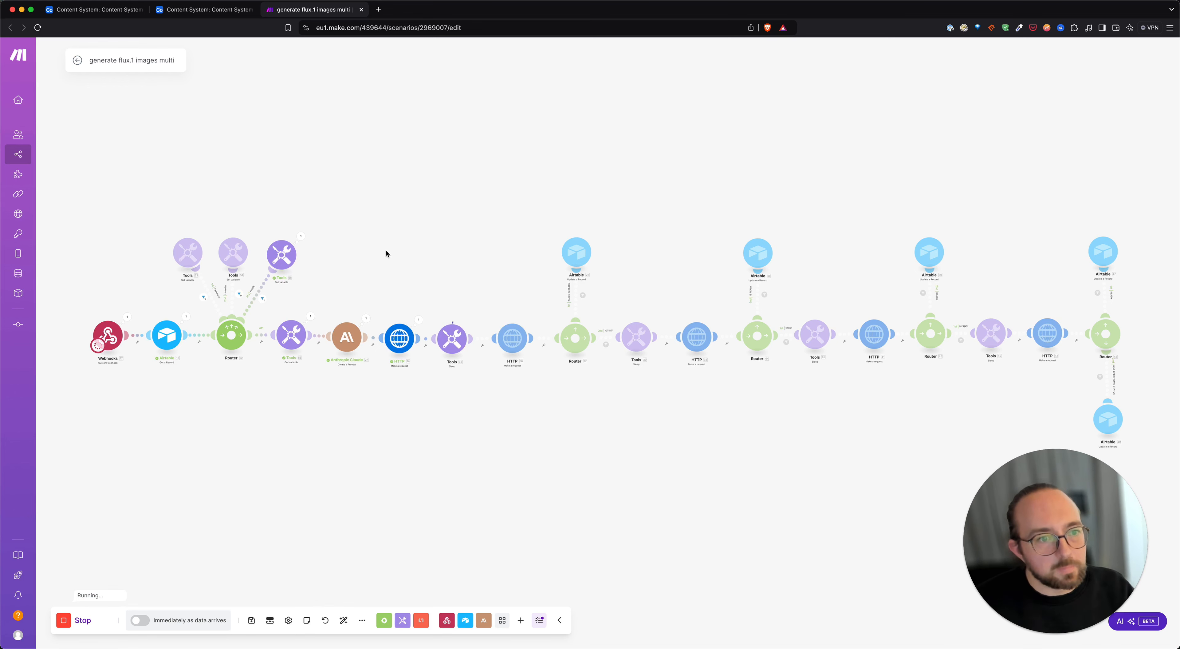
scroll(271, 279, "up", 5)
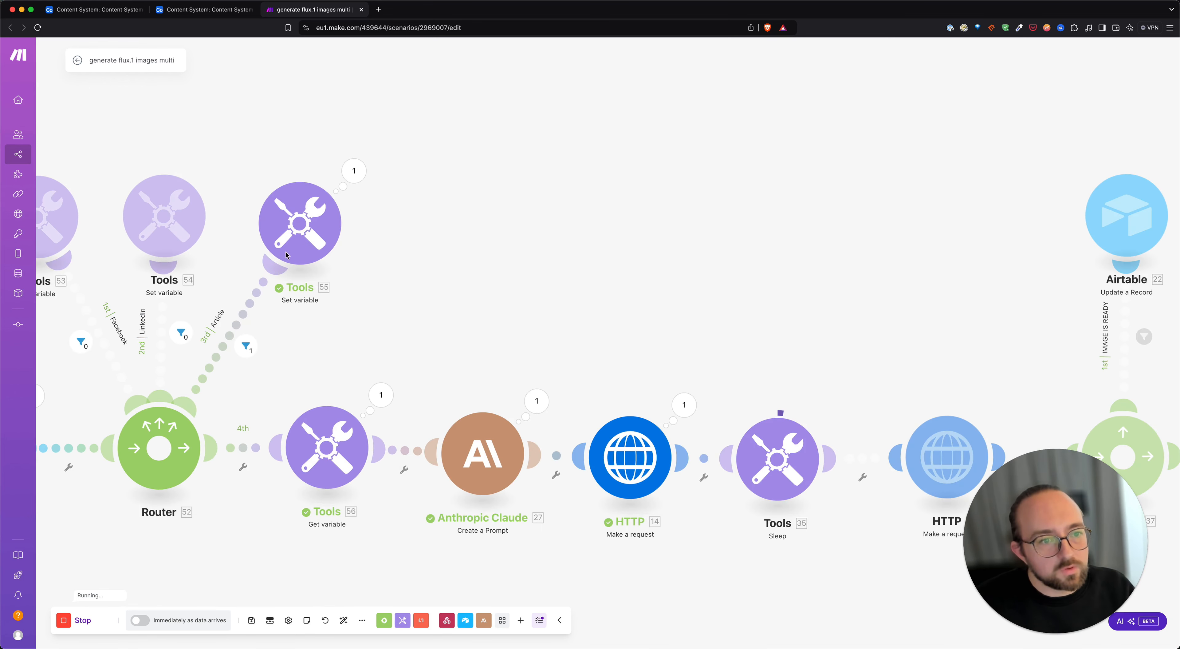
scroll(284, 280, "down", 2)
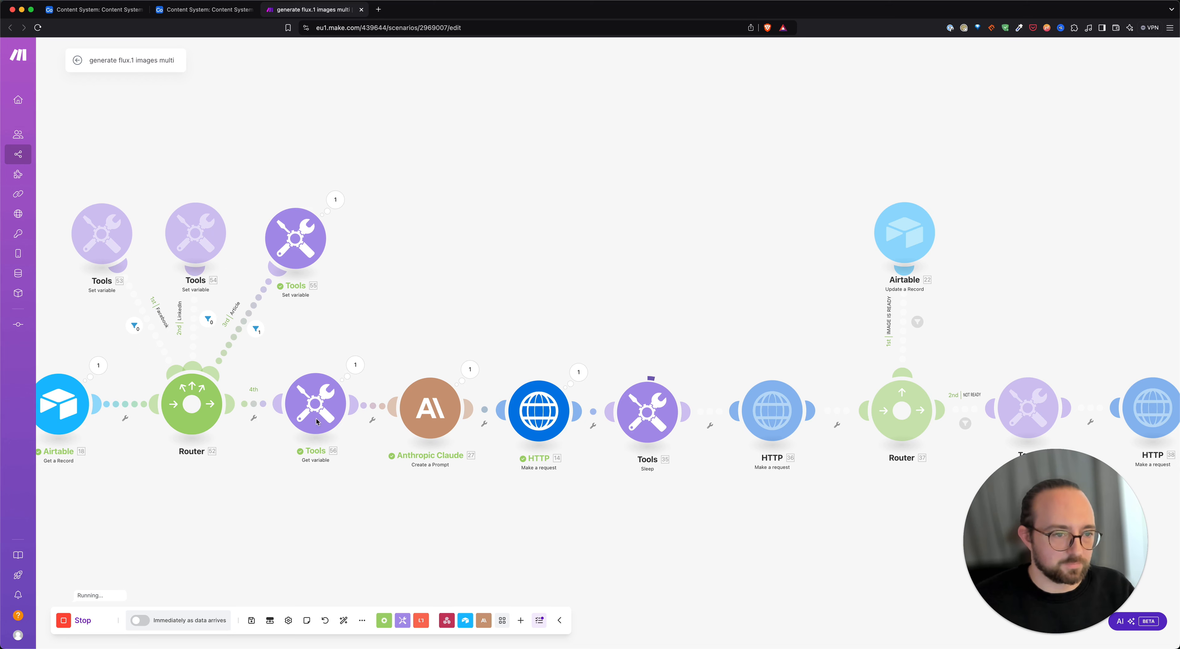
scroll(660, 201, "right", 5)
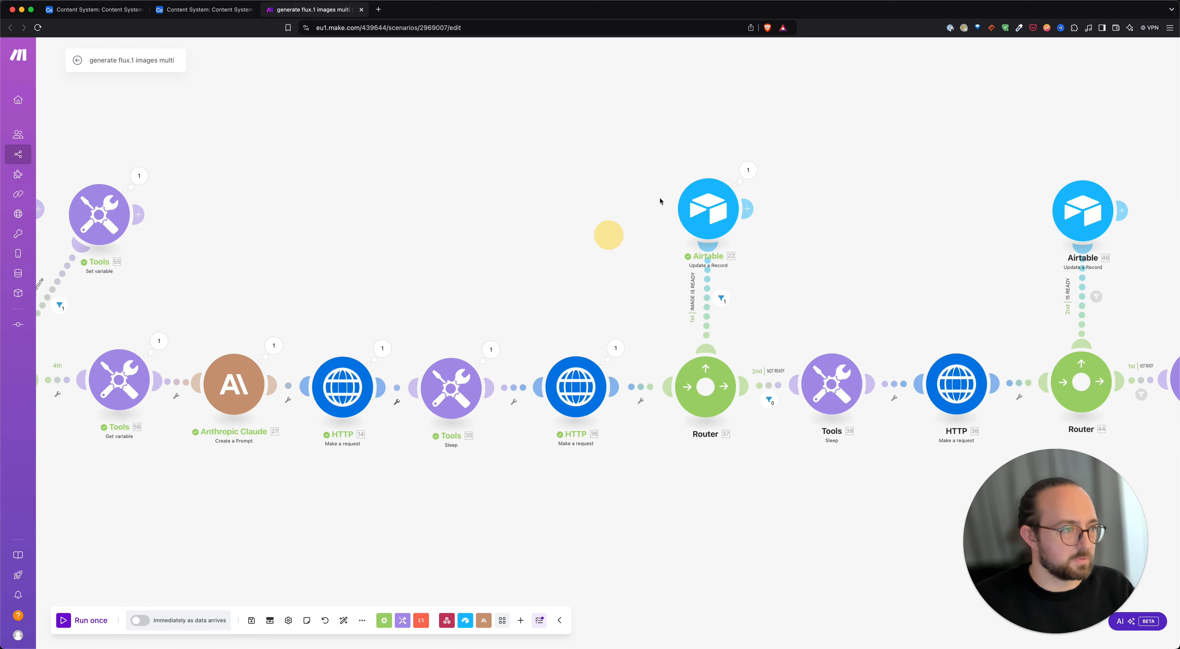
left_click_drag(830, 235, 712, 258)
Switch to Airtable and view the generated image from the "testing promt" record's Image URL
left_click(114, 12)
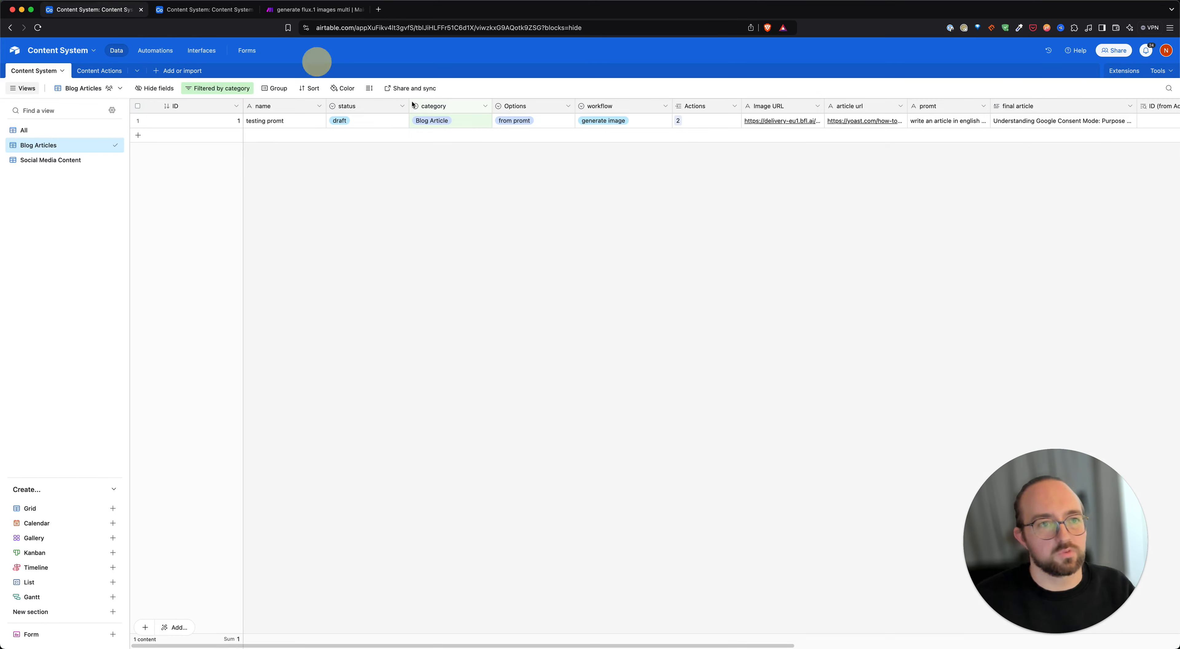
left_click(796, 121)
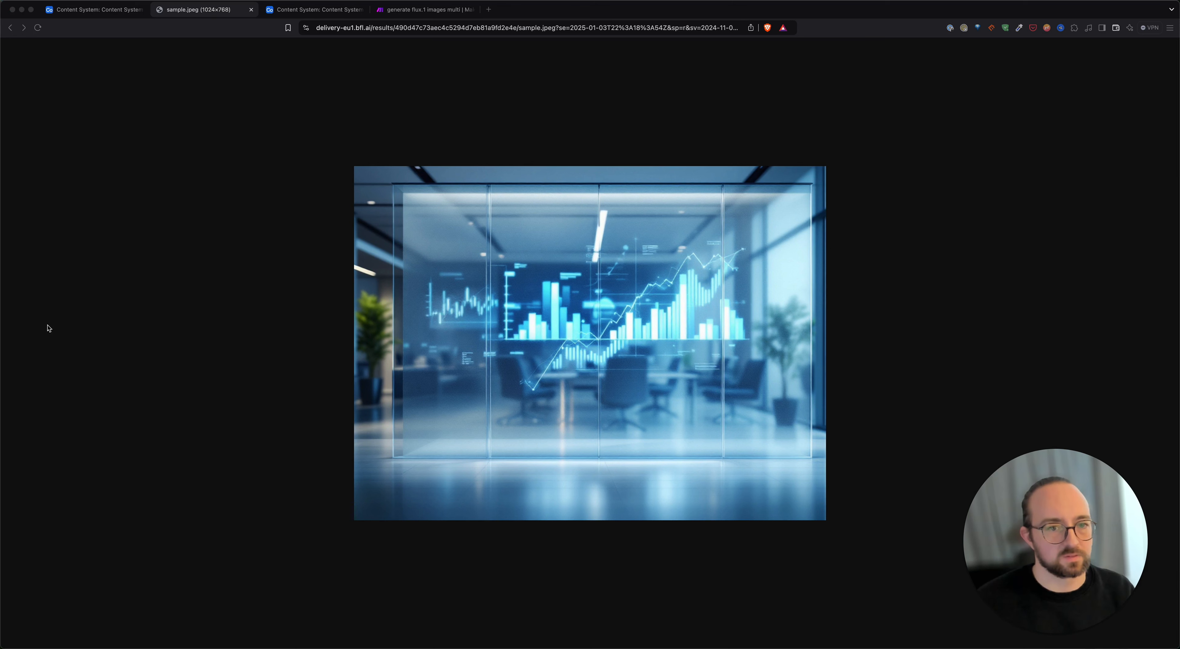
left_click(602, 136)
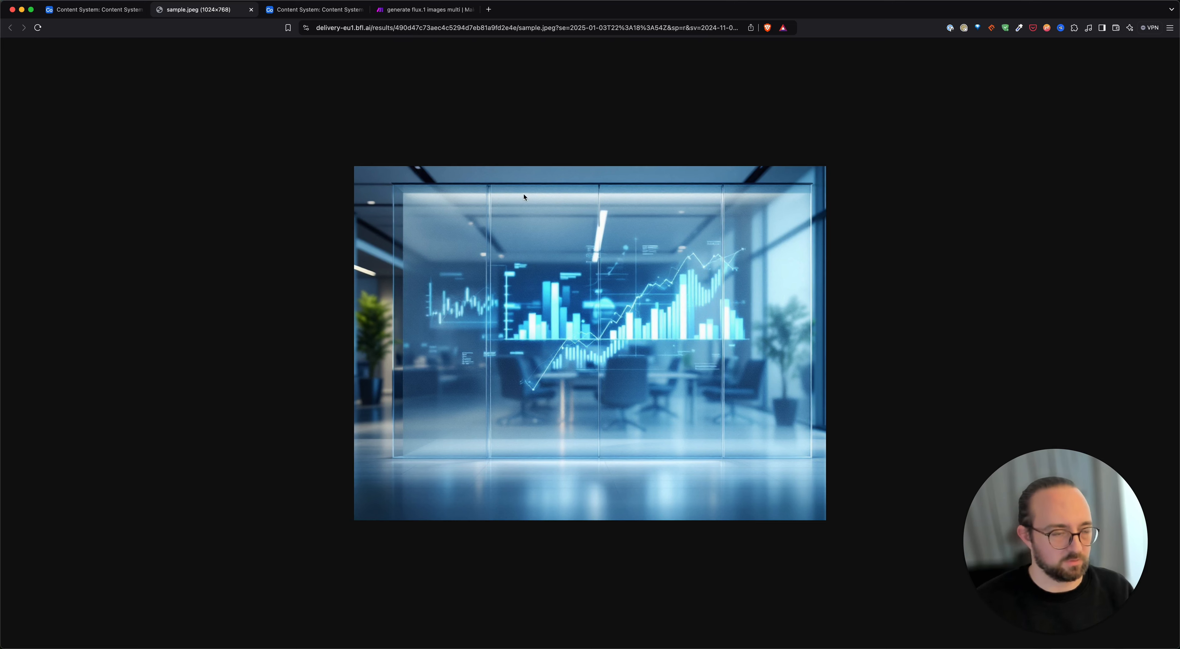
left_click(96, 9)
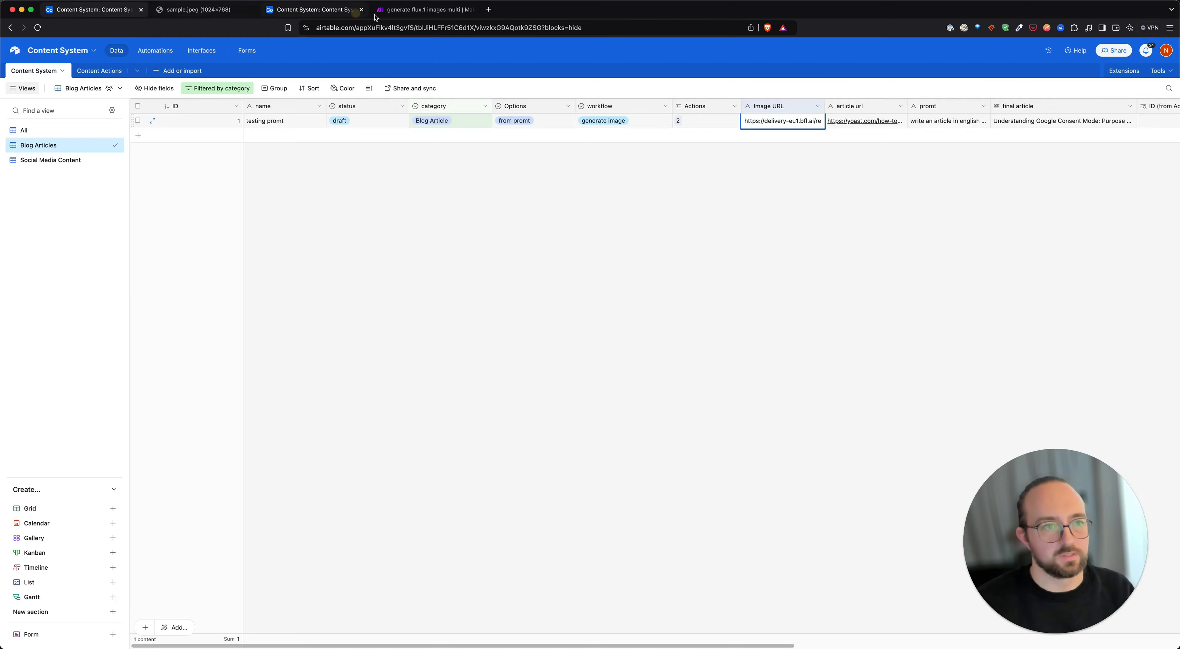
Switch to Make and examine the width and height in the request content of the HTTP module after Anthropic Claude
left_click(430, 12)
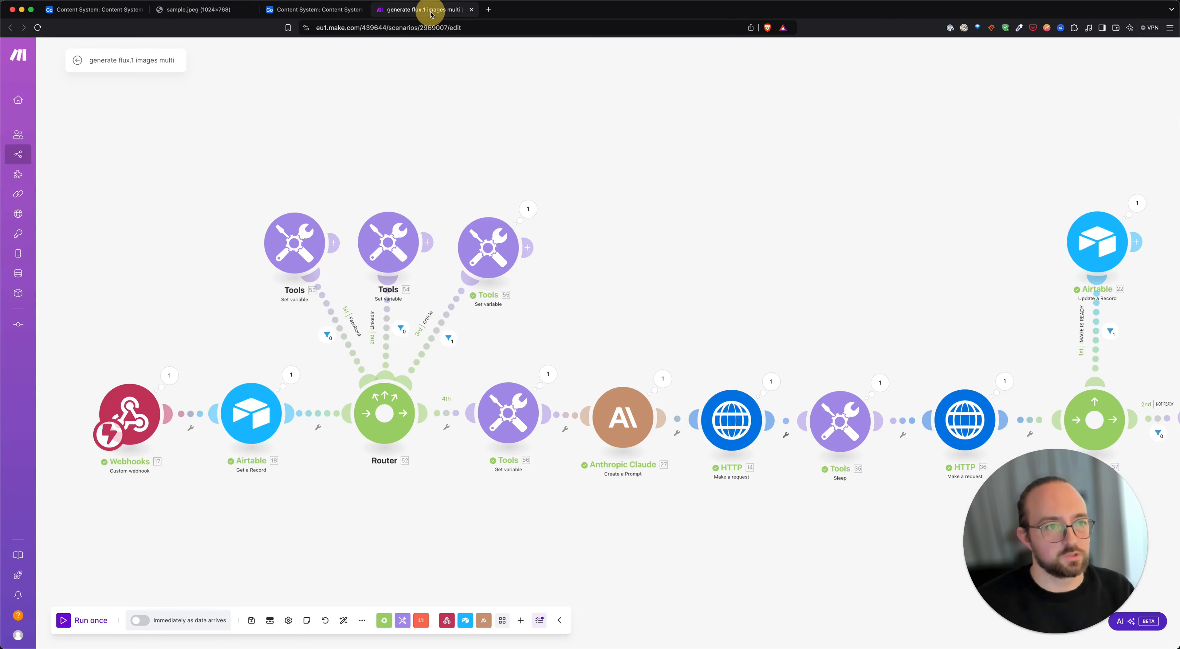
left_click(733, 421)
scroll(857, 408, "down", 3)
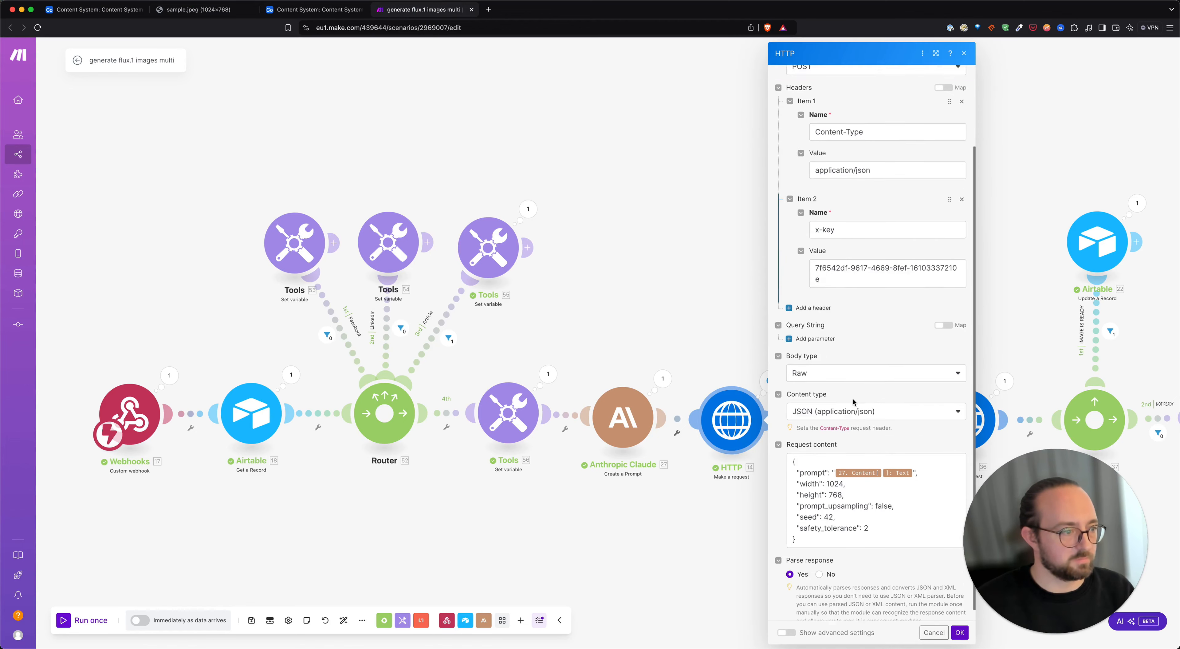
double_click(834, 472)
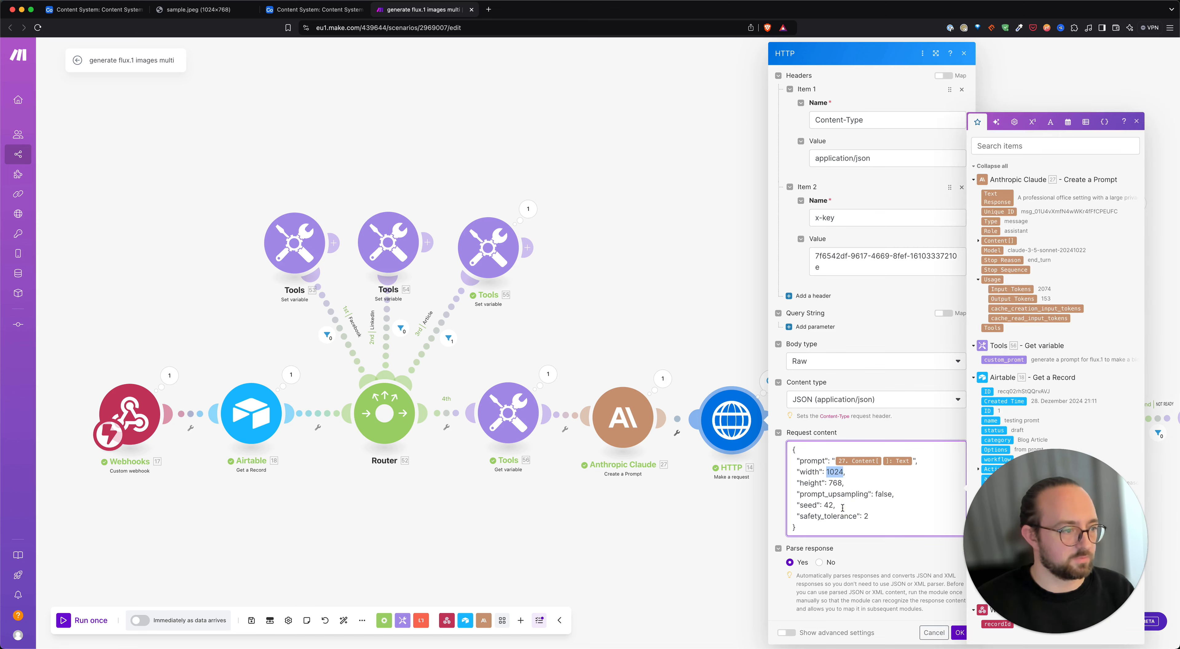
double_click(838, 484)
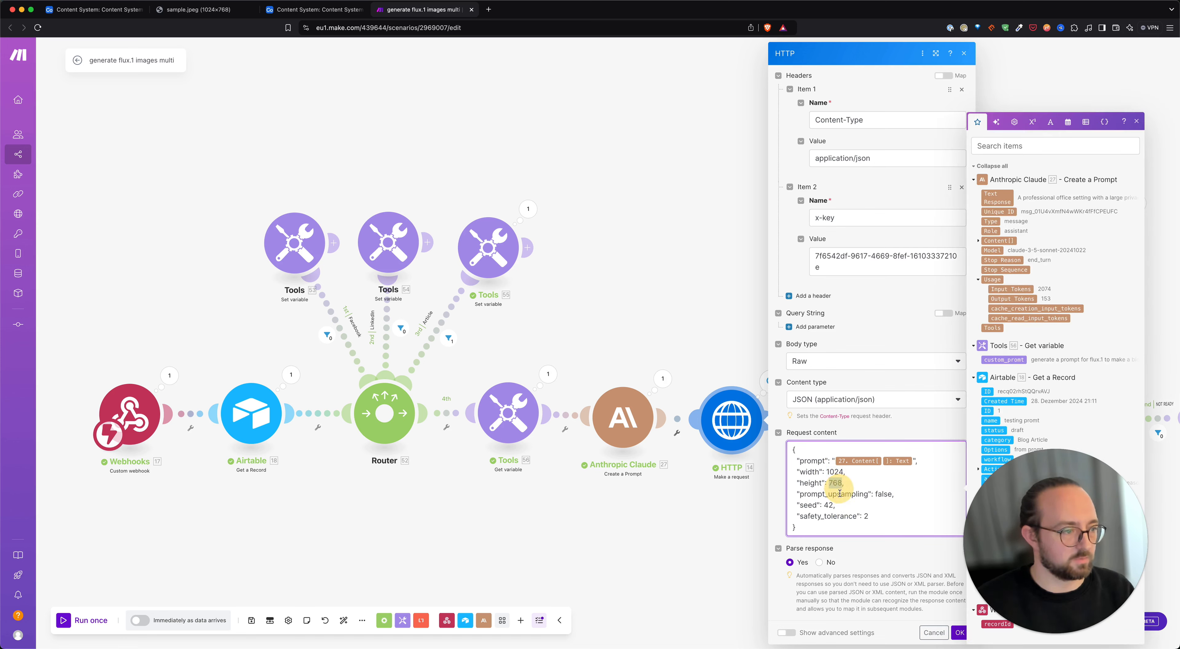
double_click(834, 472)
double_click(837, 483)
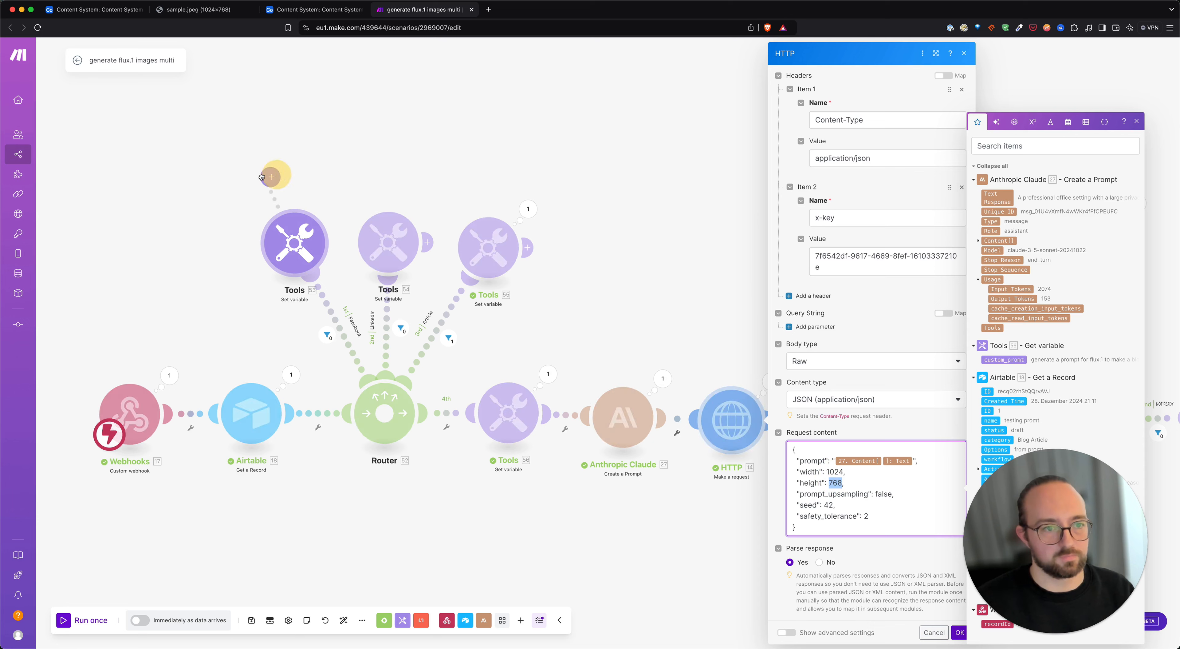
Add a Tools "Set multiple variables" module after the Facebook route's Set variable module
left_click(335, 243)
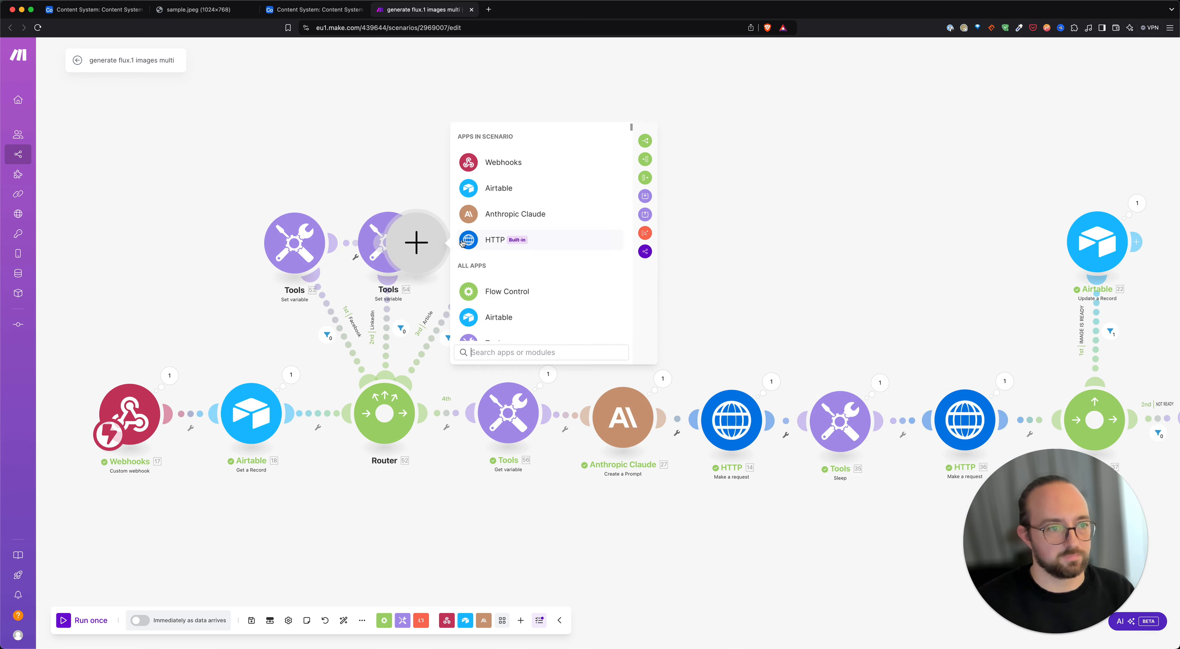
type("variable")
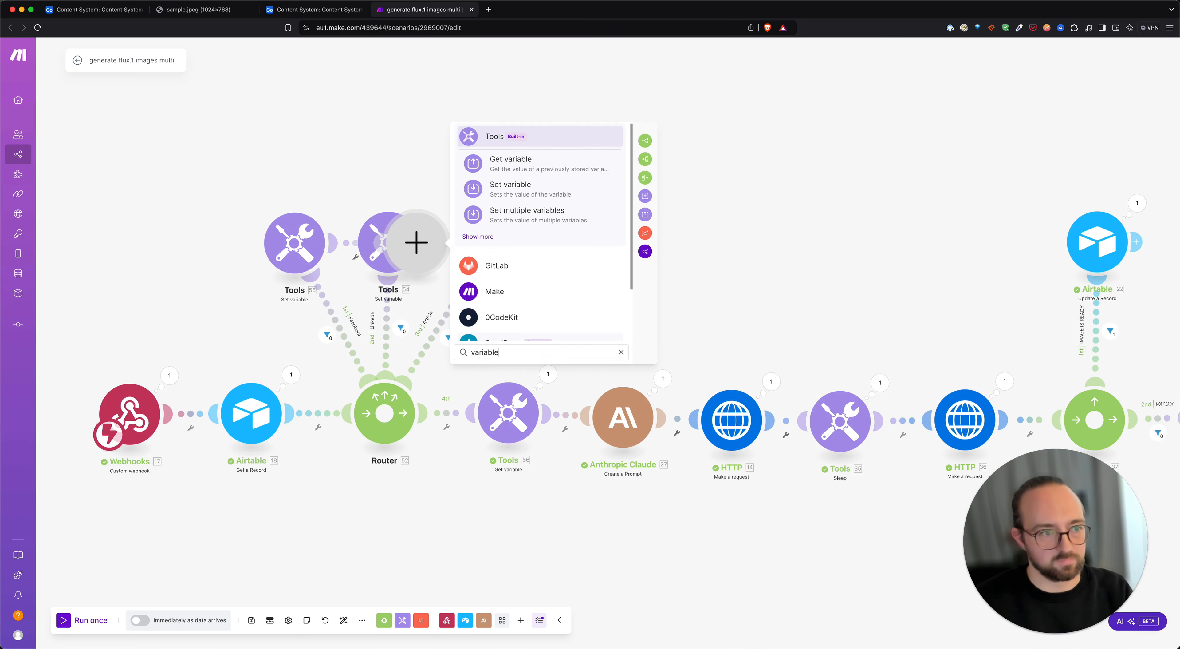
left_click(539, 217)
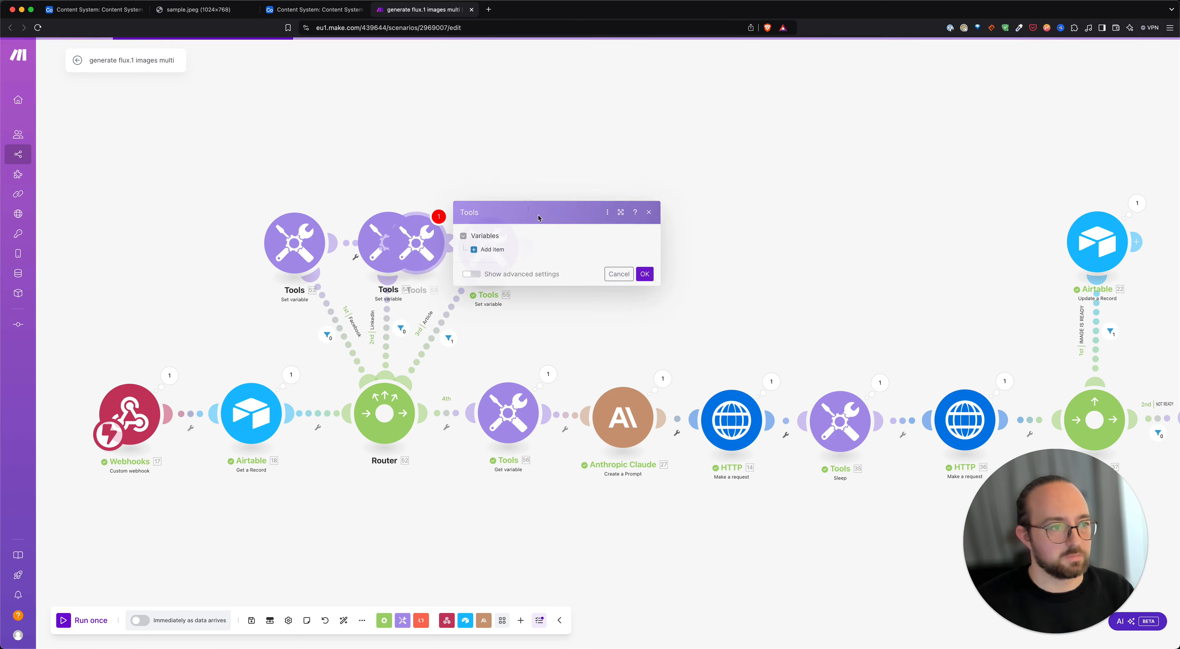
Define two variables in the new module, width with value 1200 and height with value 630, and save them
left_click(491, 247)
left_click(529, 230)
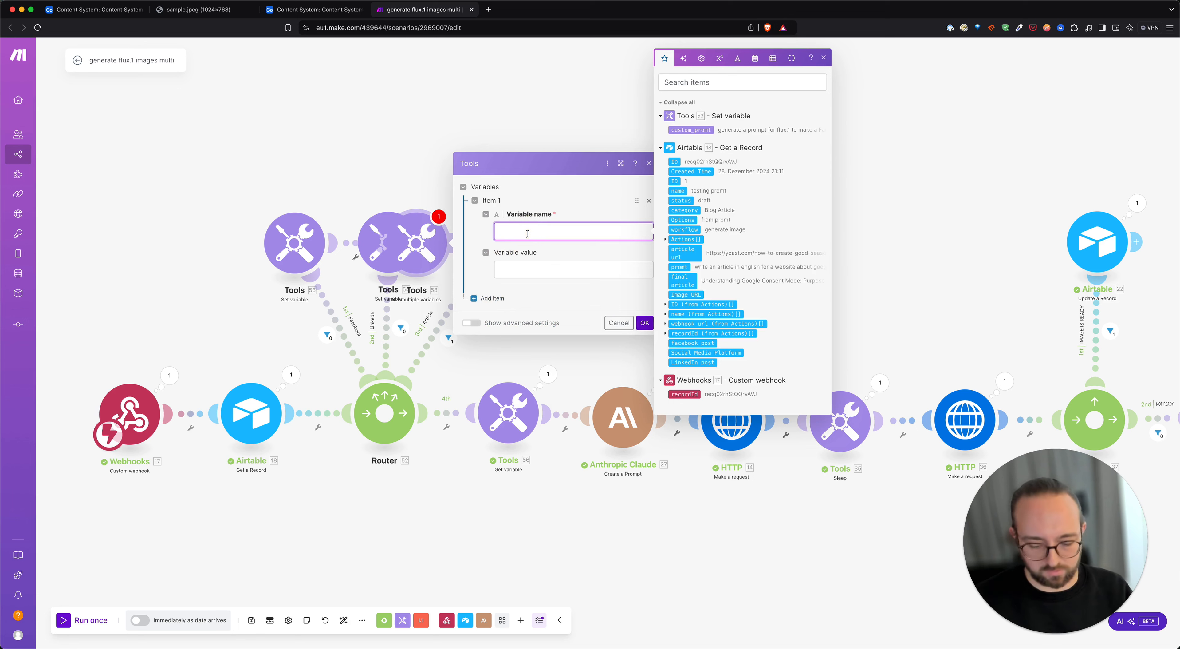
type("width")
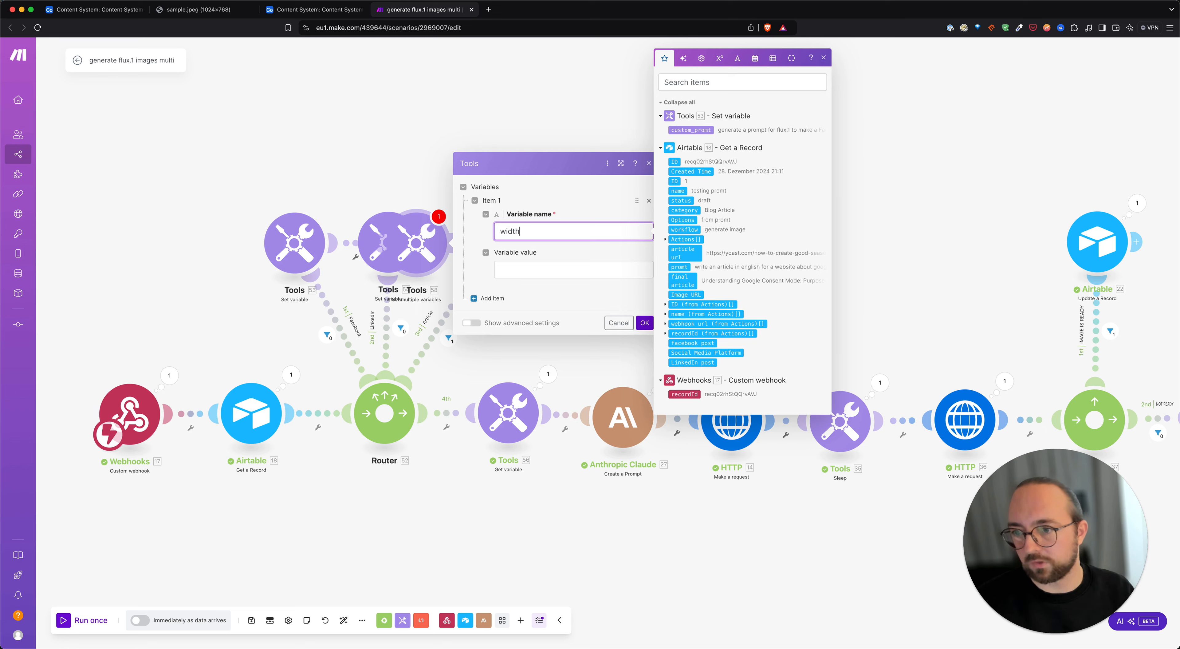
left_click(517, 268)
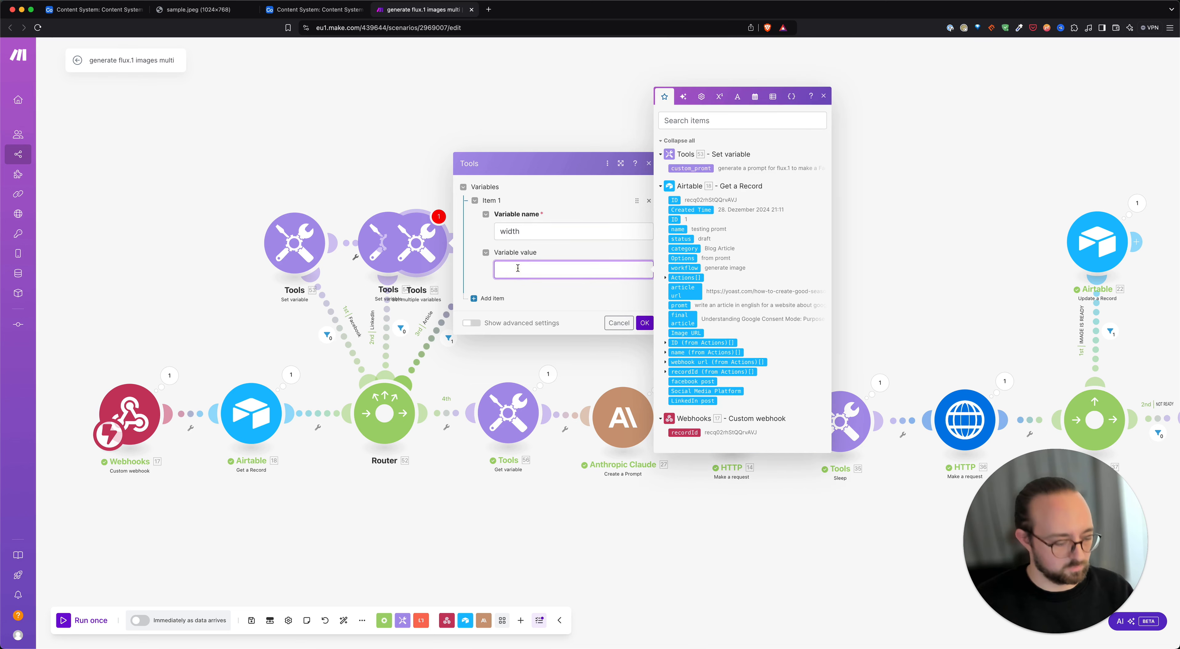
type("1200")
left_click(490, 298)
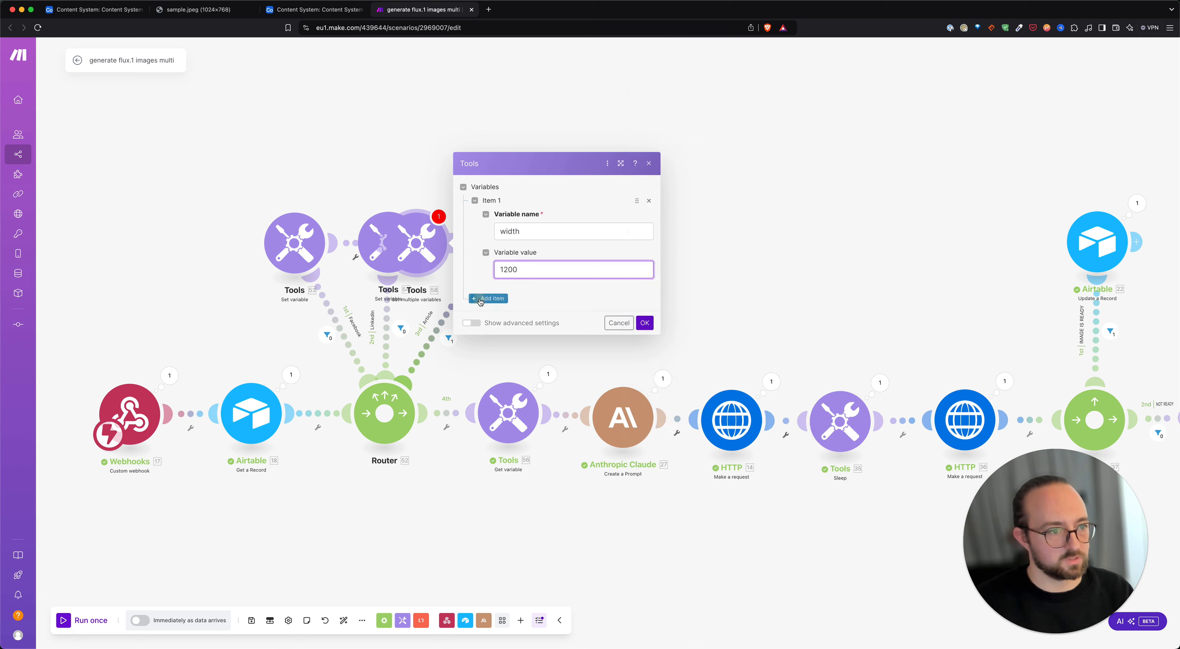
left_click(526, 281)
type("height")
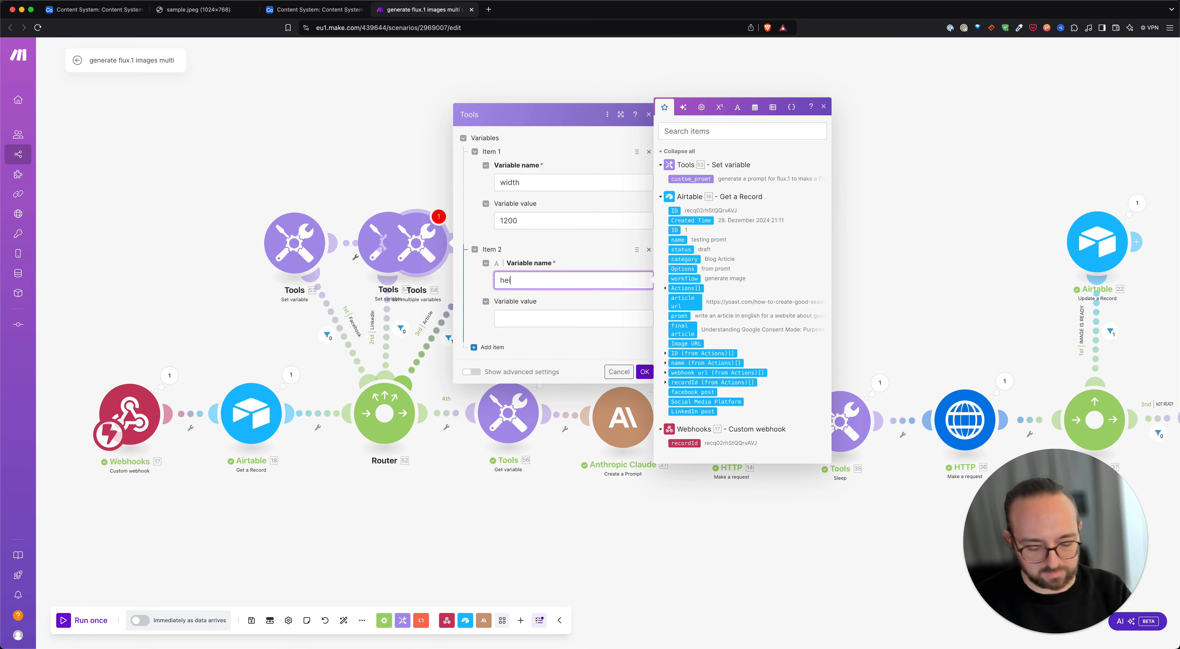
left_click(537, 321)
type("63")
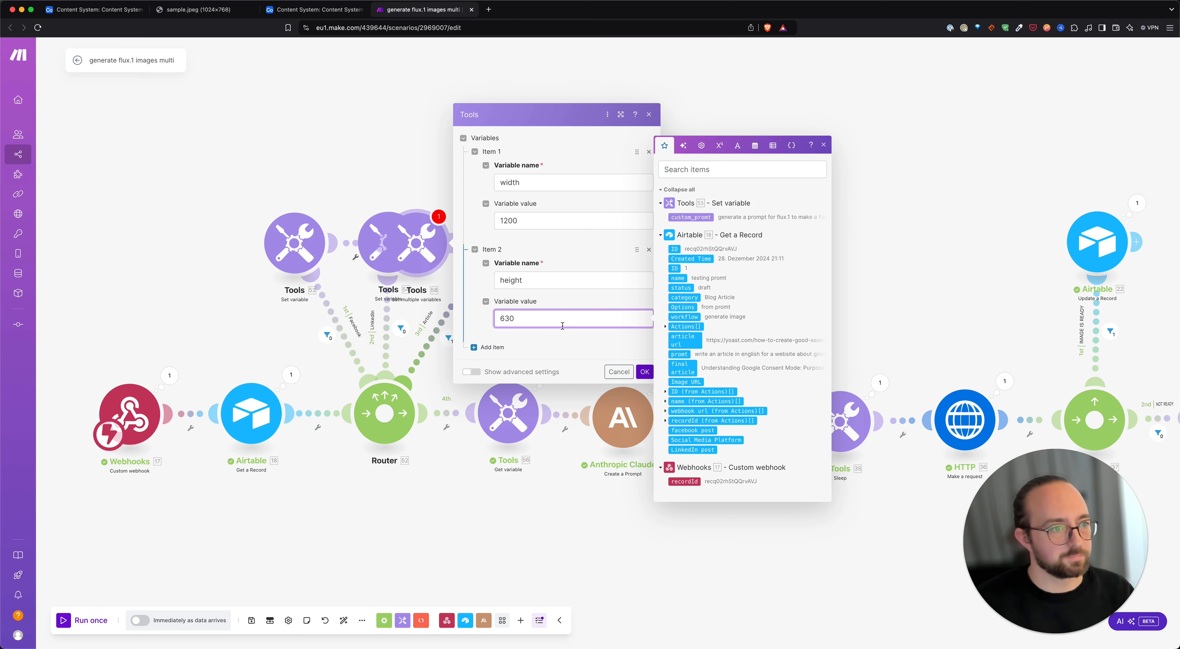
type("0")
left_click(647, 371)
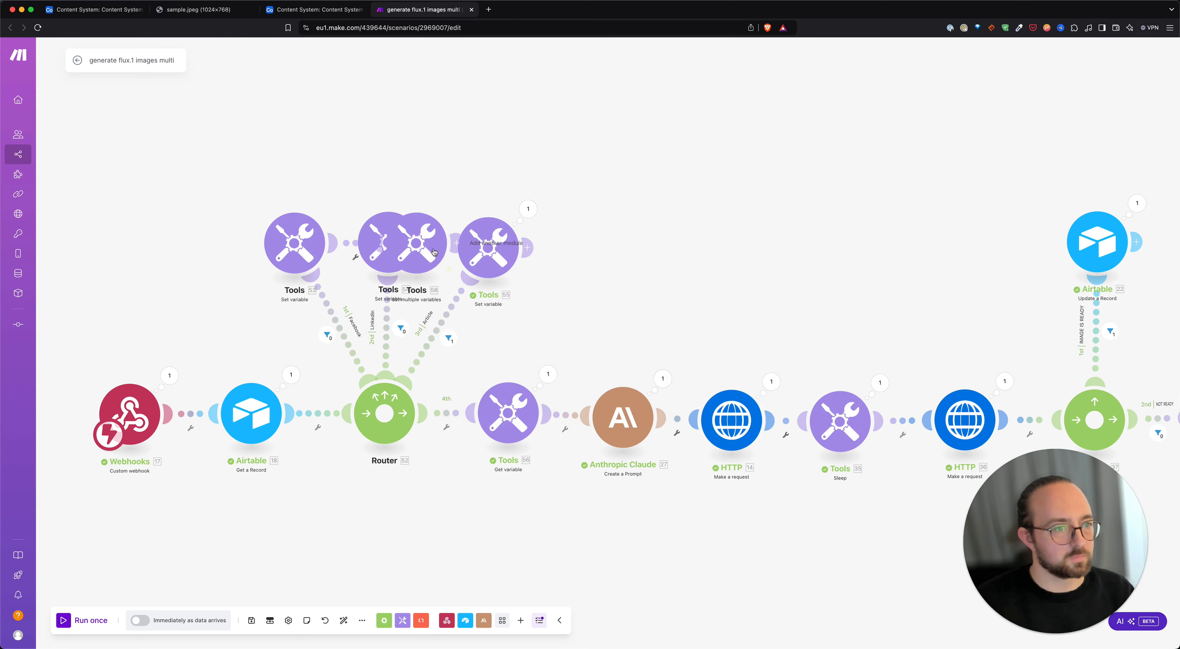
Move the Set multiple variables module above the Facebook route's Set variable module and review its settings
left_click_drag(435, 251, 236, 136)
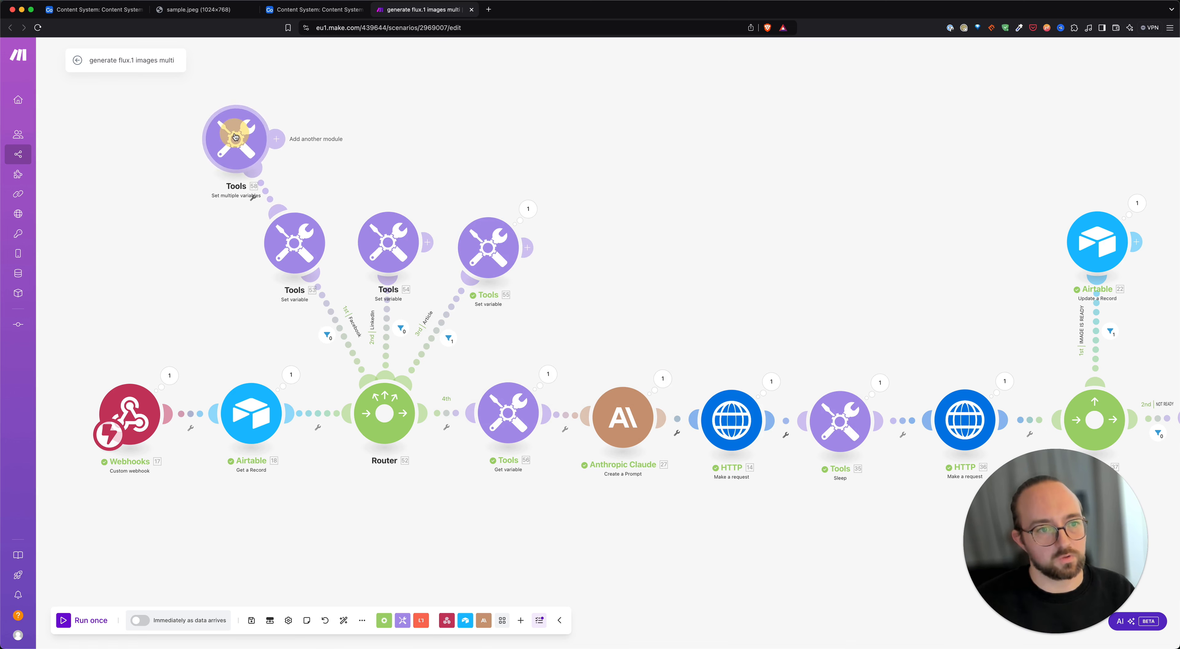
left_click(235, 136)
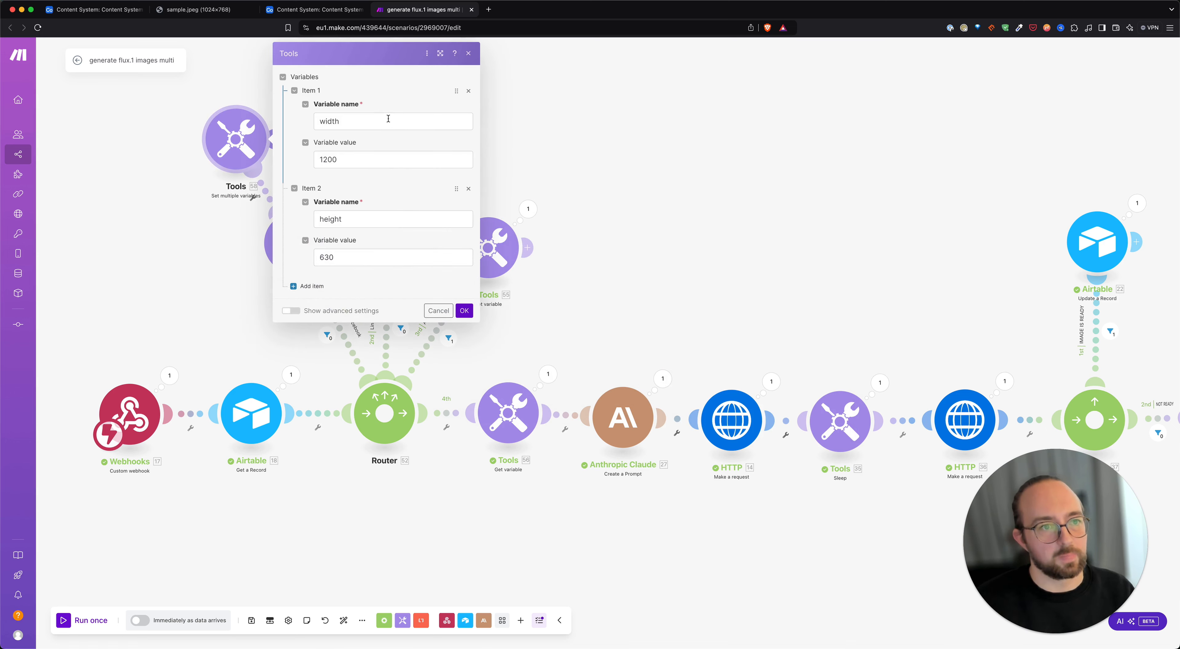
left_click(654, 184)
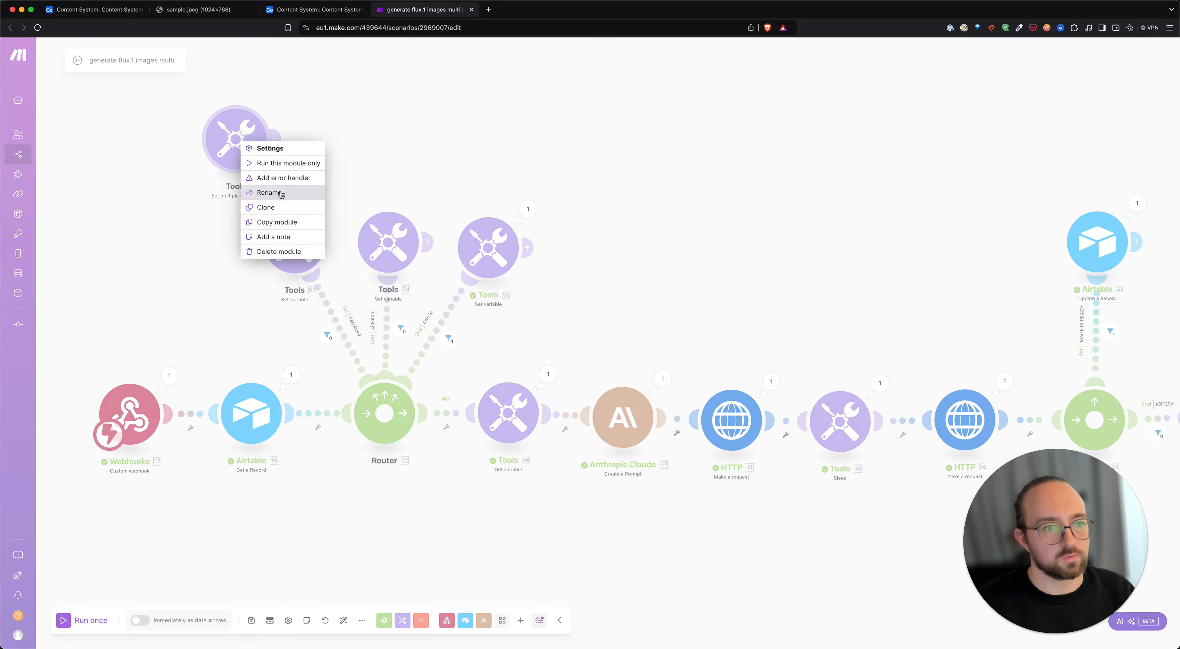
Clone the Set multiple variables module twice and attach one copy to the LinkedIn route and the other to the Article route
left_click(266, 207)
left_click(392, 126)
right_click(392, 126)
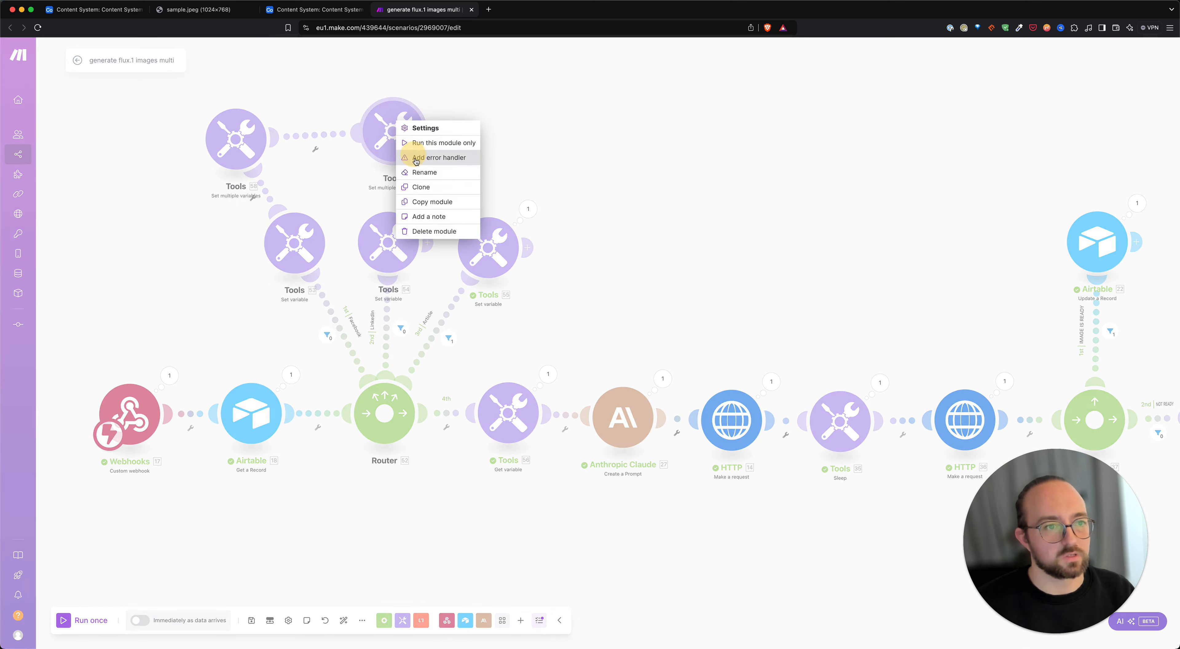
left_click(413, 185)
left_click(589, 173)
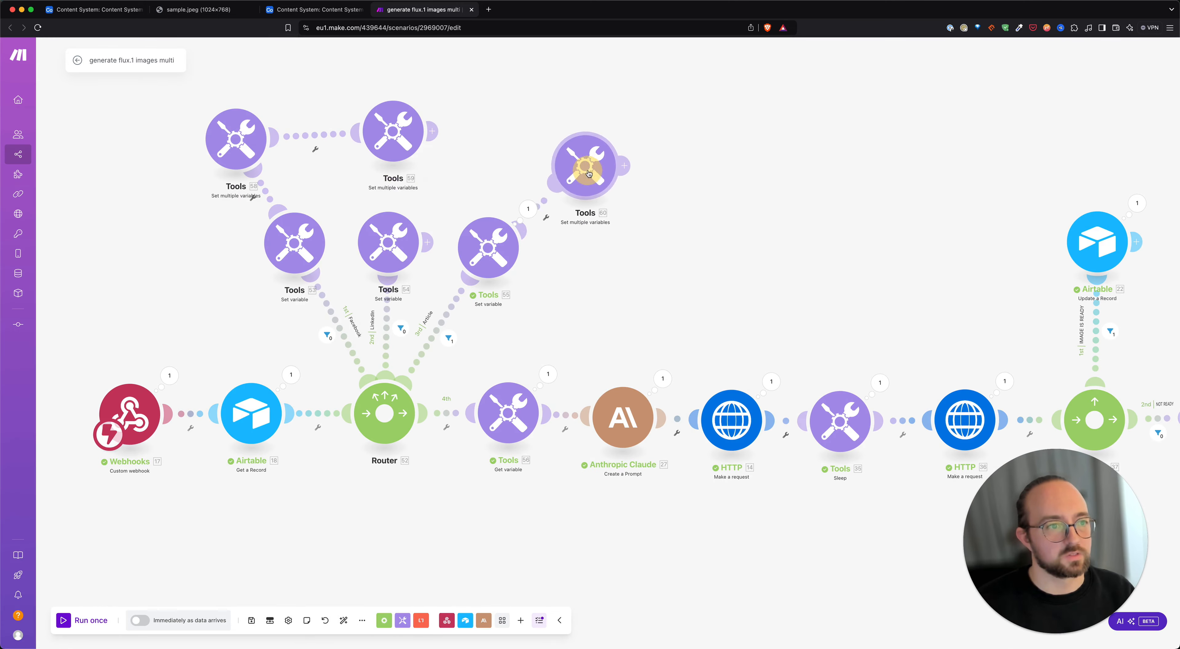
right_click(316, 136)
left_click(327, 115)
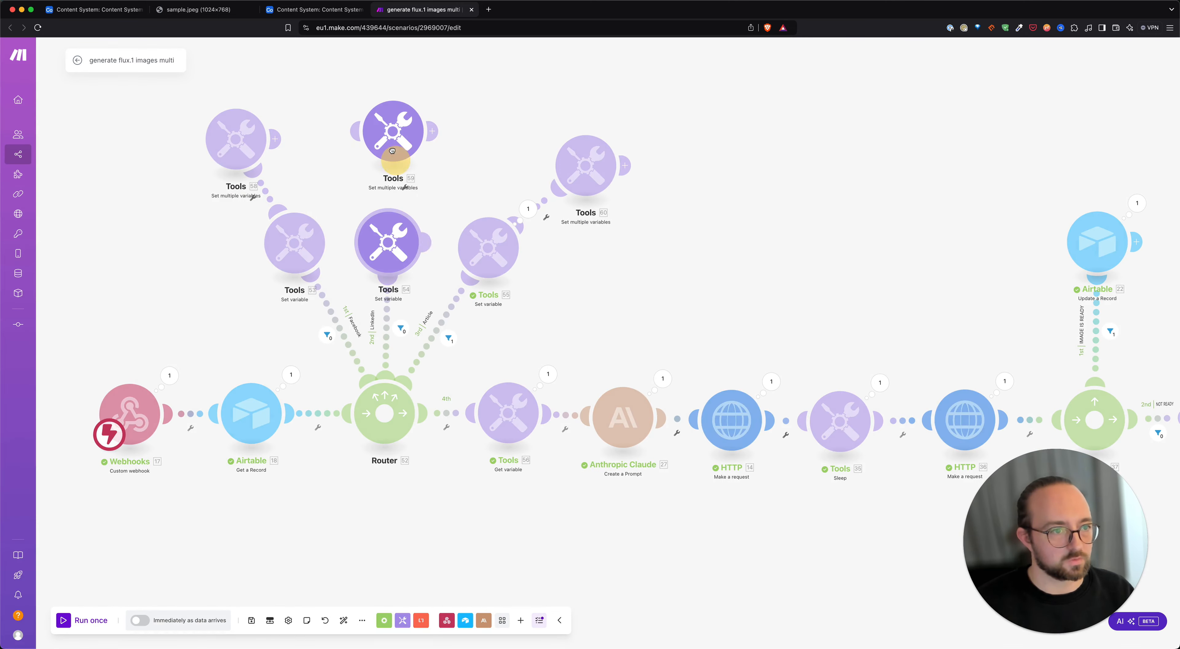
left_click_drag(583, 162, 564, 147)
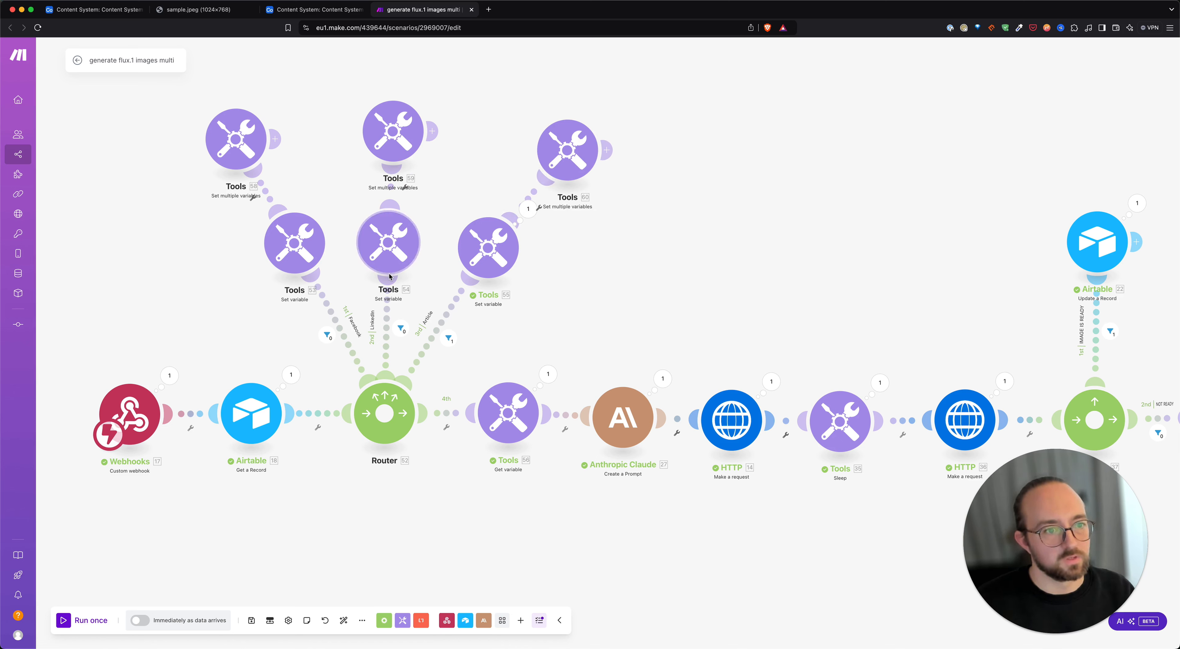
Check the image size in the LinkedIn prompt and set the LinkedIn route's height variable to 627
left_click(387, 237)
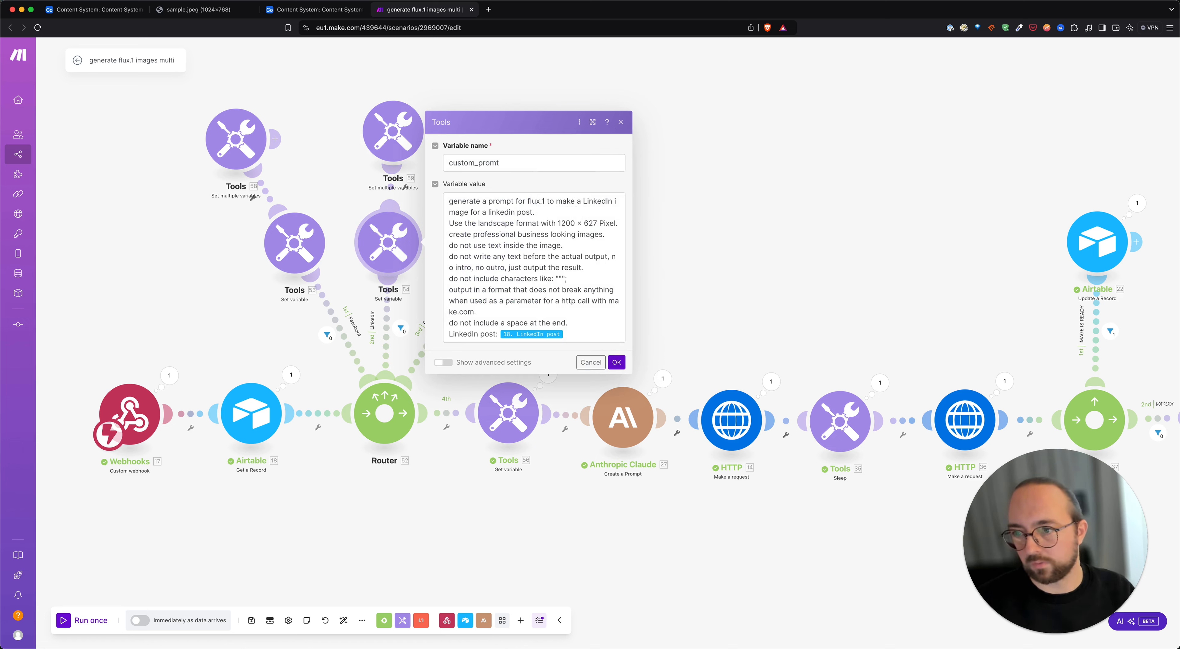
left_click(410, 134)
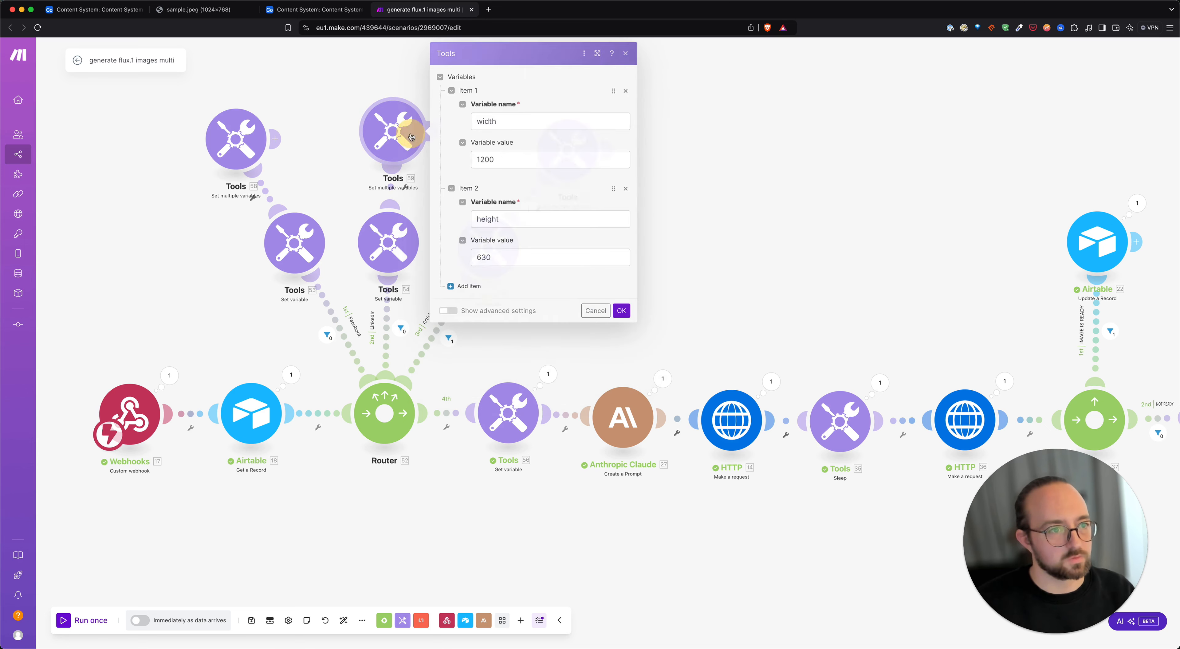
left_click(515, 161)
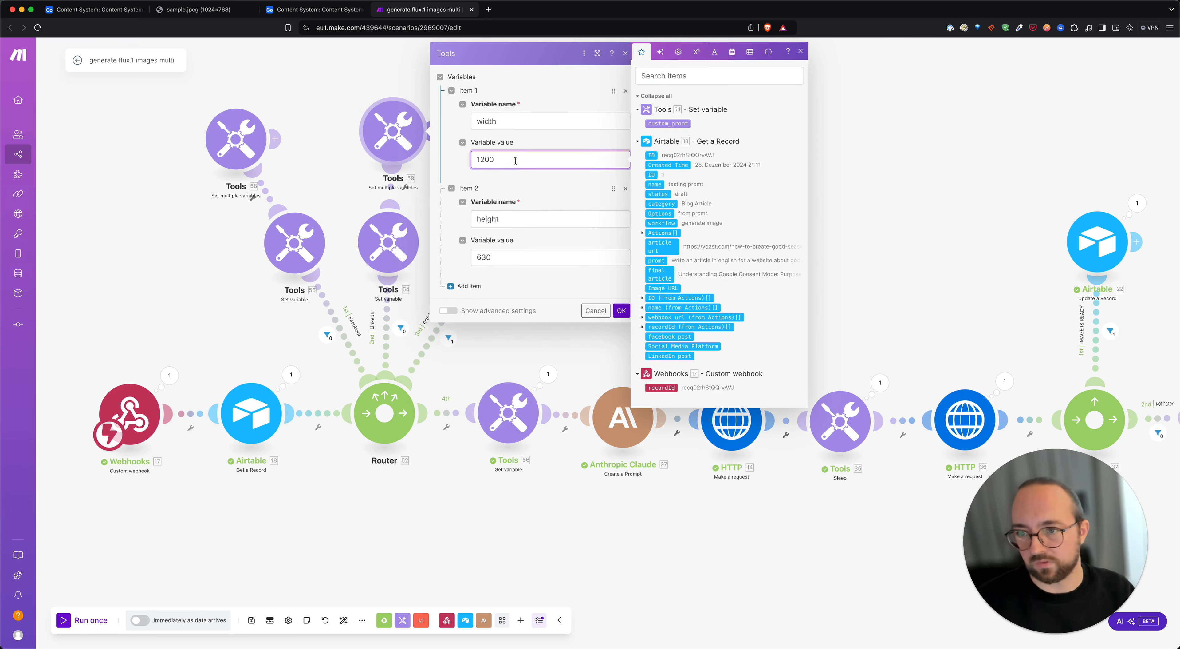
left_click_drag(503, 257, 436, 257)
type("627")
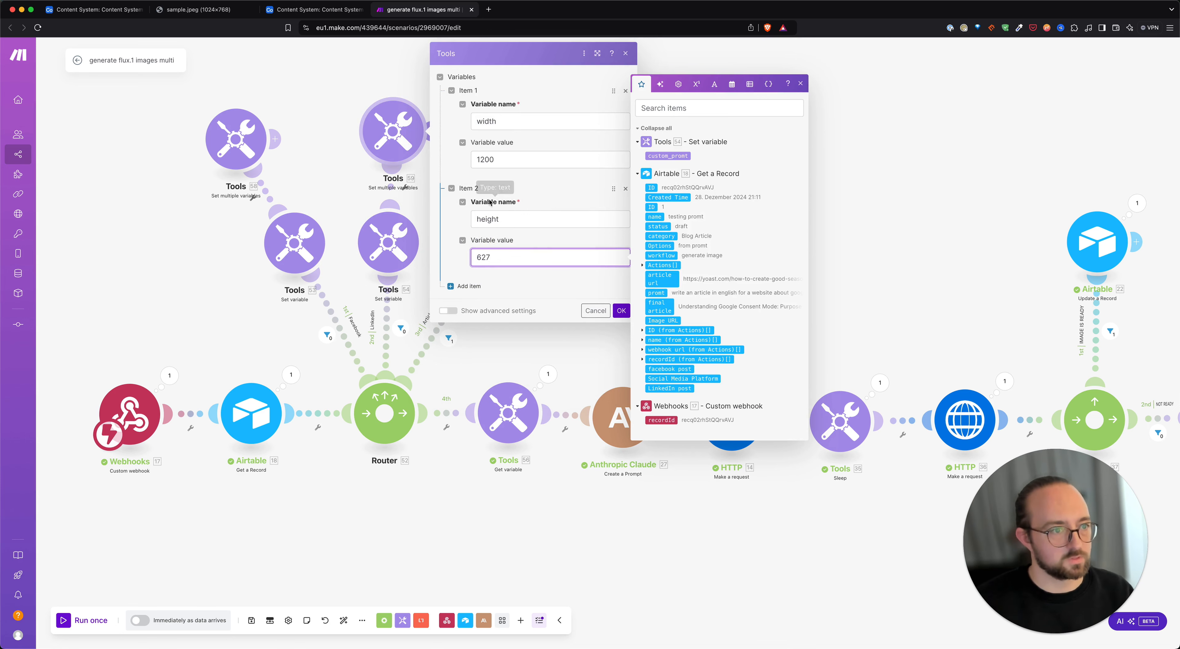
left_click(550, 289)
left_click(632, 311)
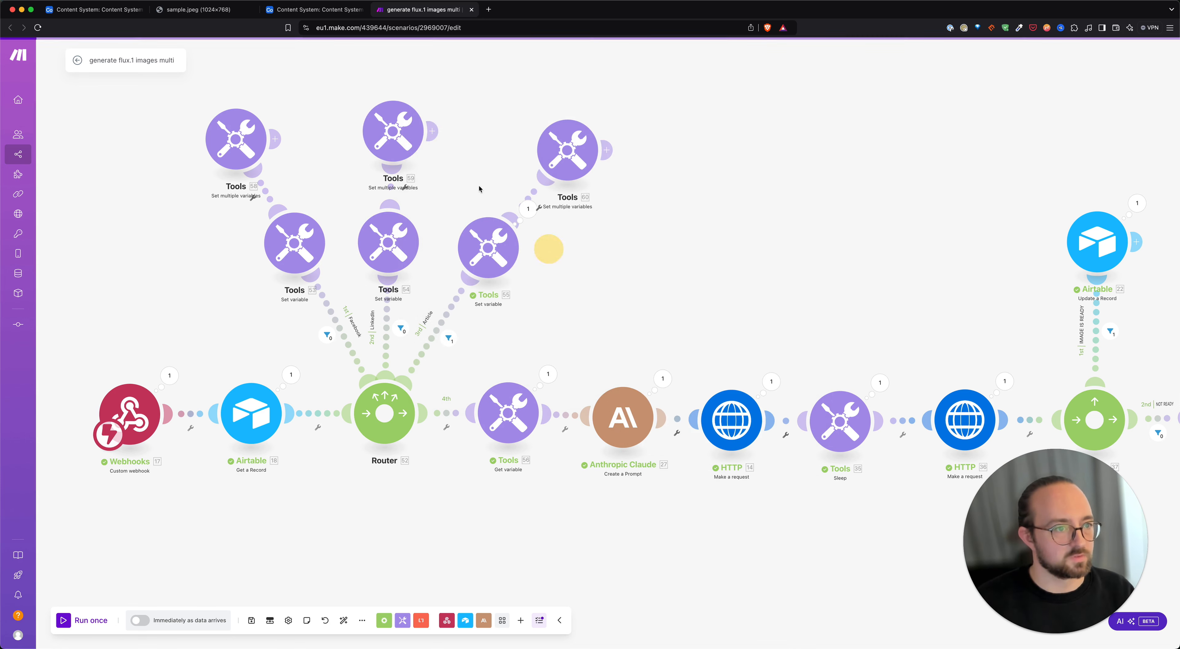
Align the Article route's Set multiple variables module and set its width to 1400 and height to 800
left_click_drag(562, 172, 553, 146)
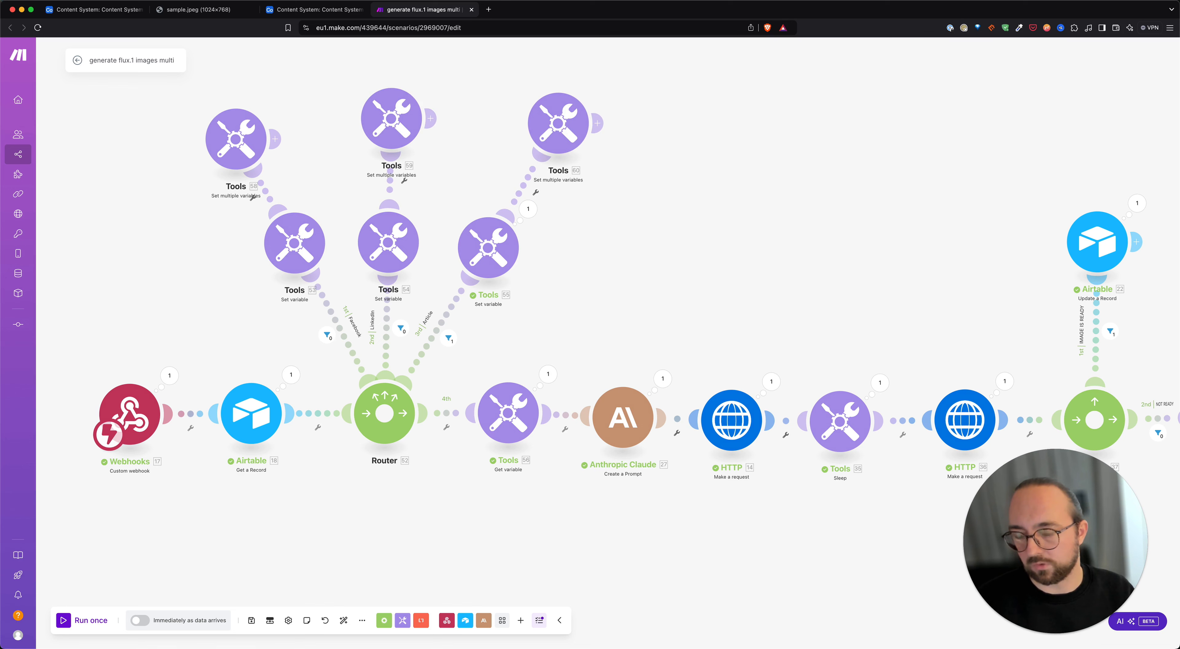
left_click(559, 123)
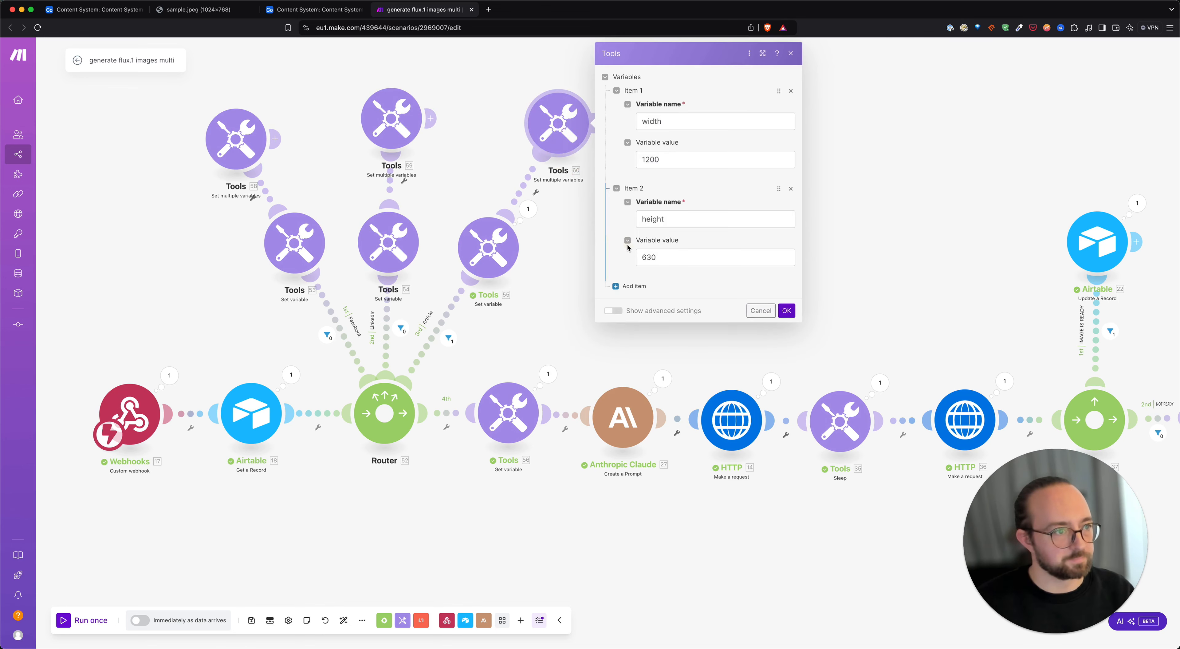
left_click_drag(669, 160, 612, 160)
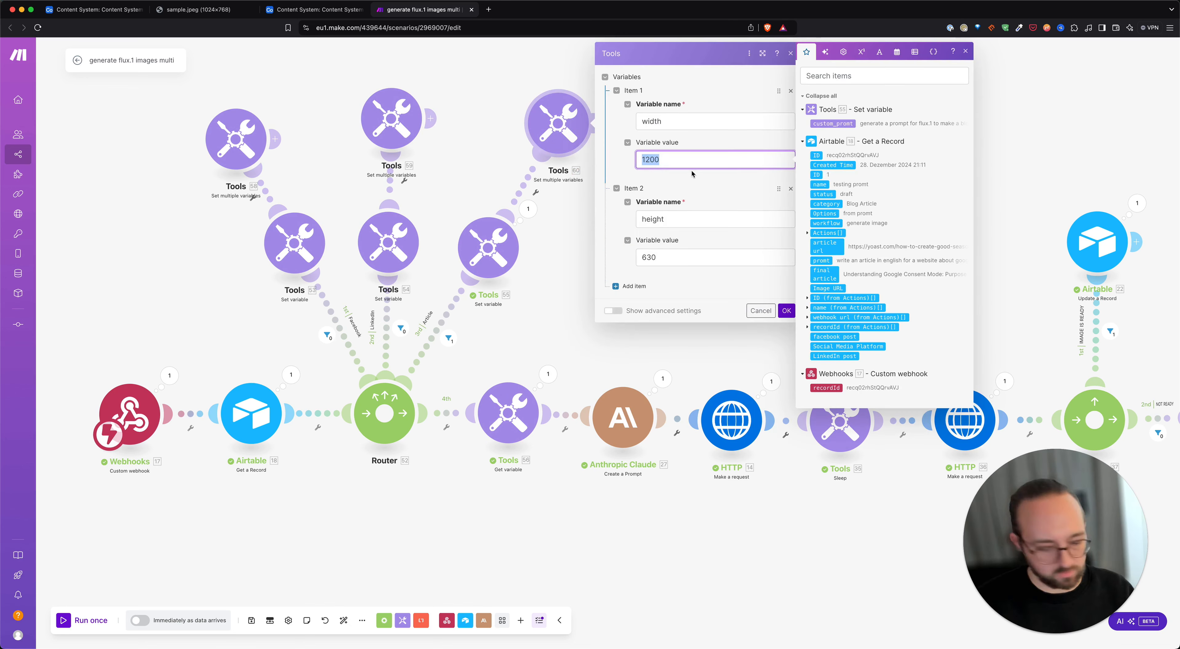
type("14")
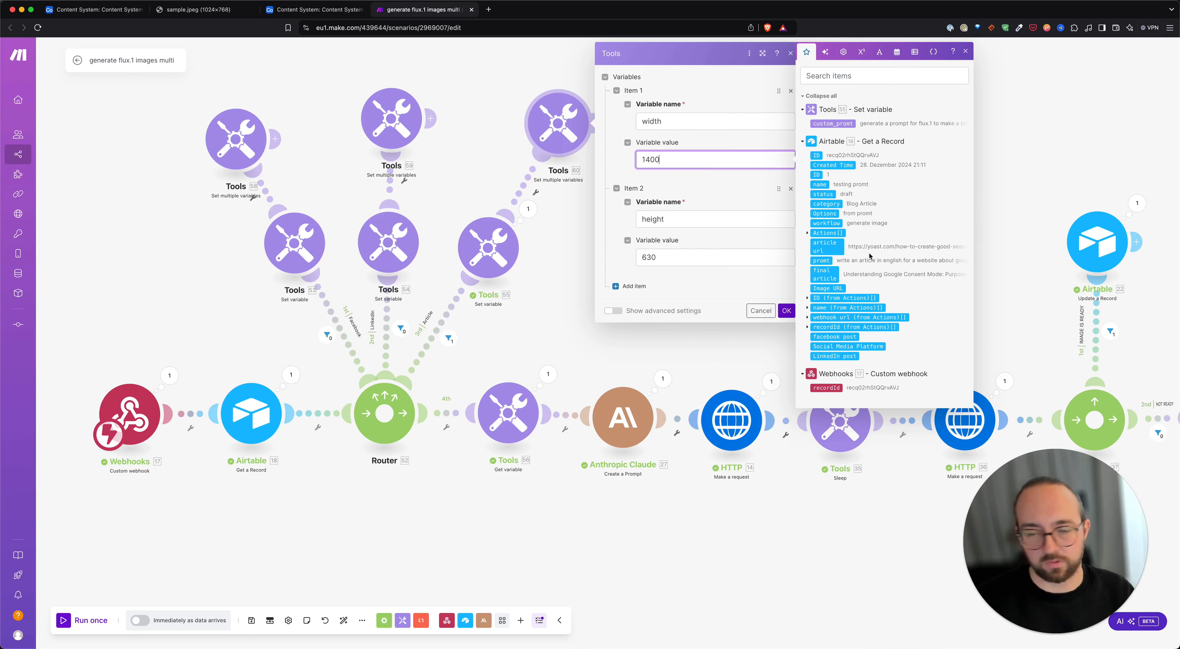
left_click_drag(669, 257, 606, 257)
type("800")
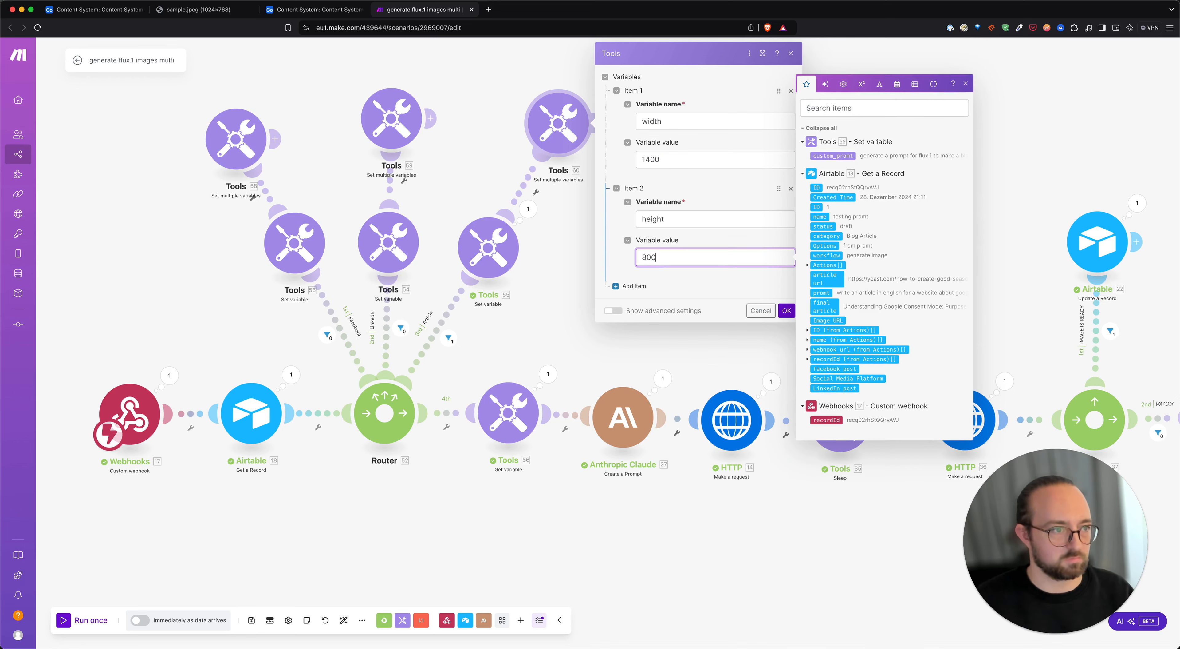
left_click(787, 310)
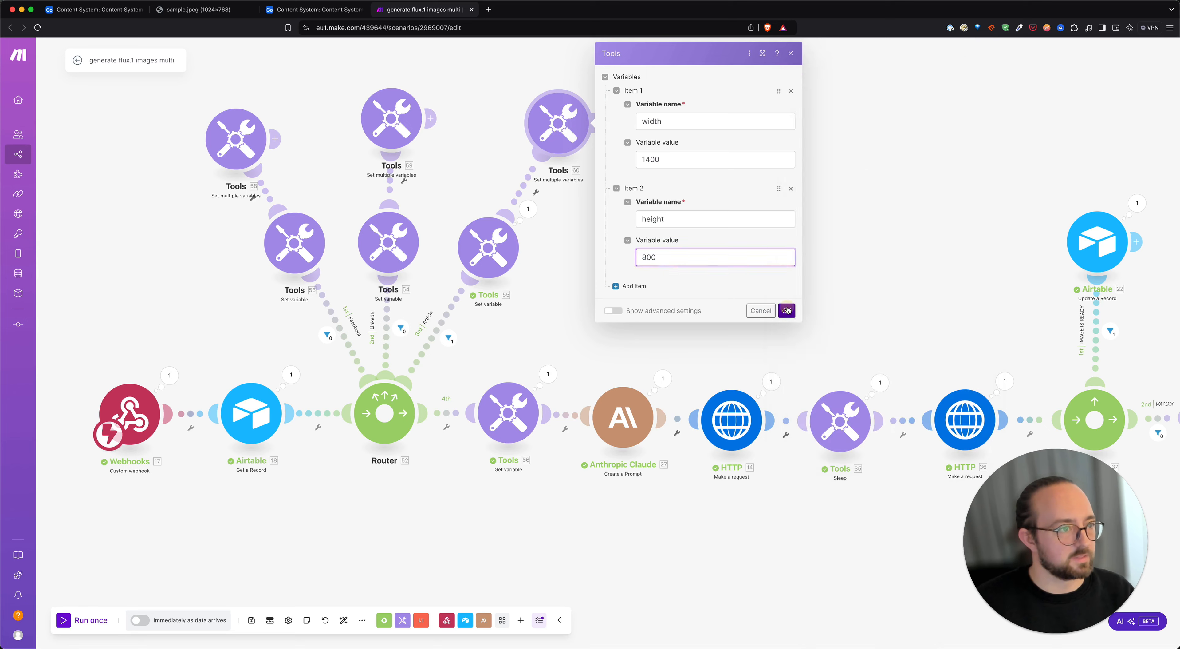
Check the HTTP request content after Anthropic Claude, and unlink the Get variable module from Anthropic Claude to make room for another module
scroll(571, 274, "down", 3)
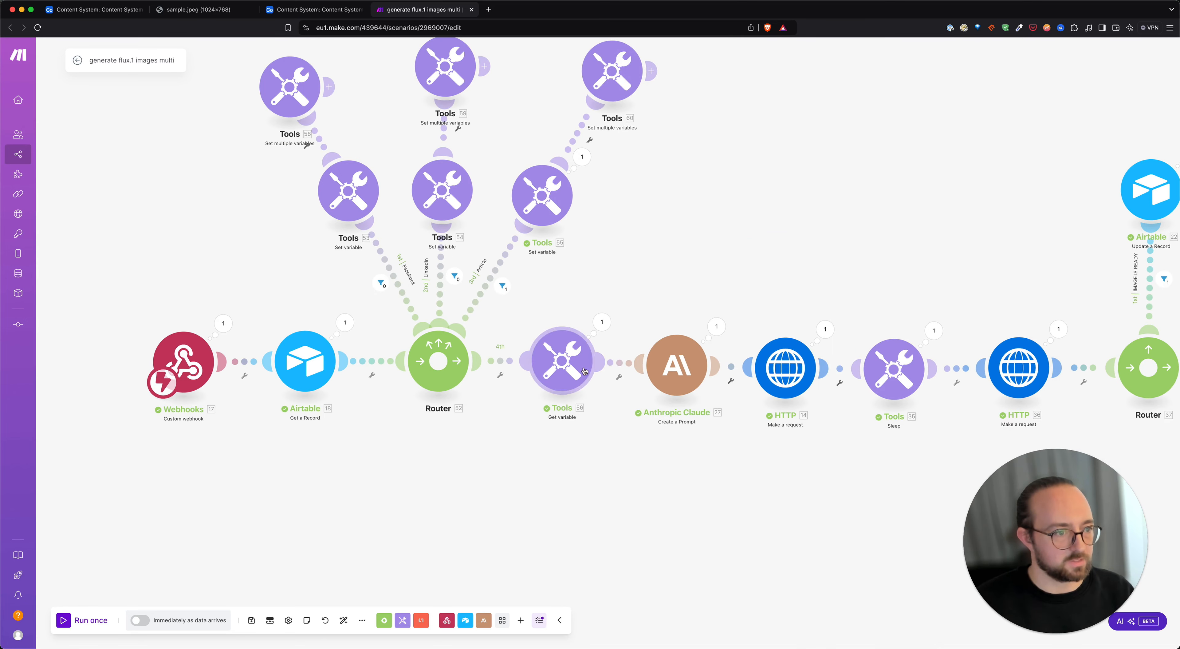
left_click(731, 354)
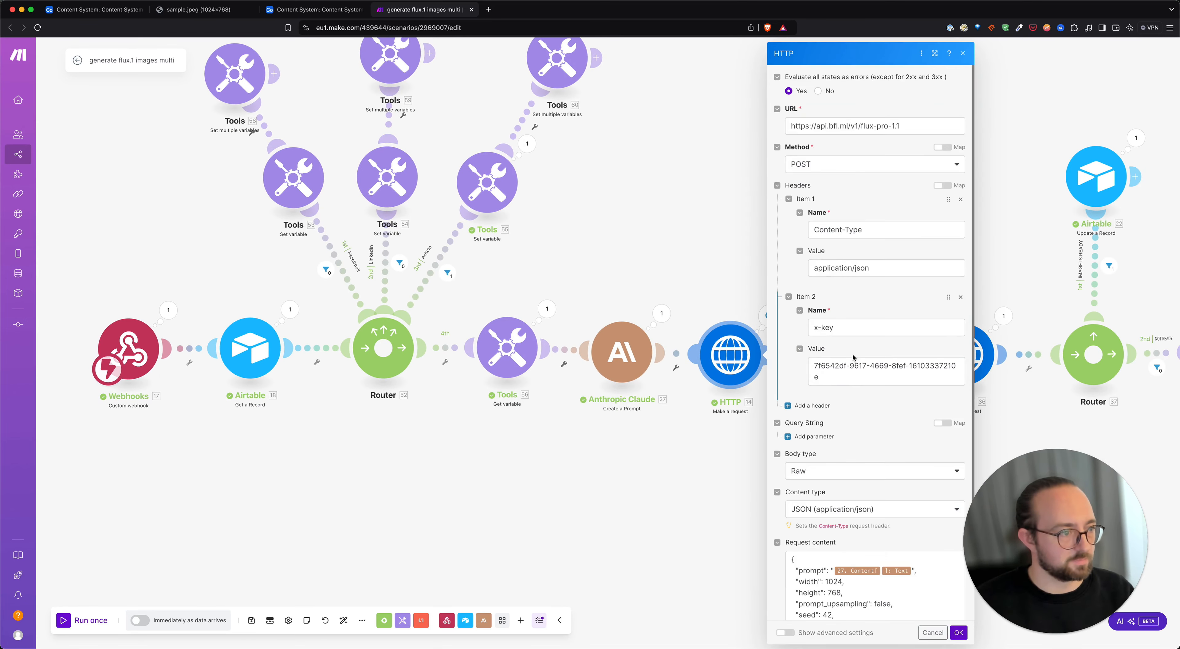
scroll(873, 441, "down", 3)
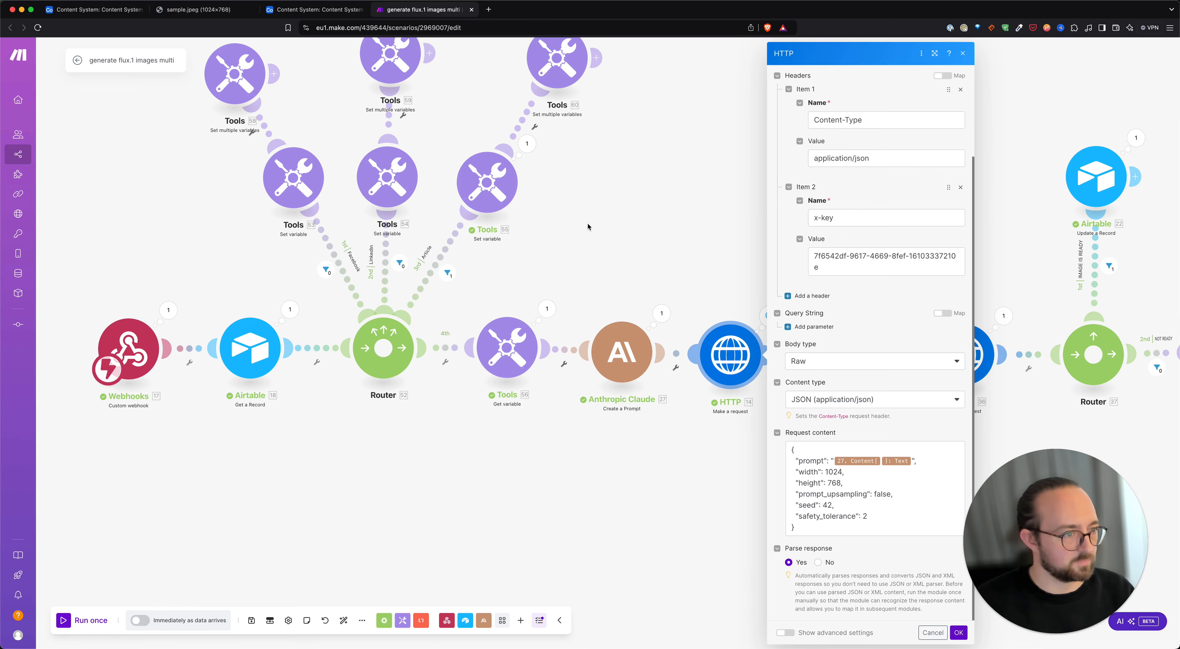
left_click(567, 193)
left_click_drag(593, 213, 567, 192)
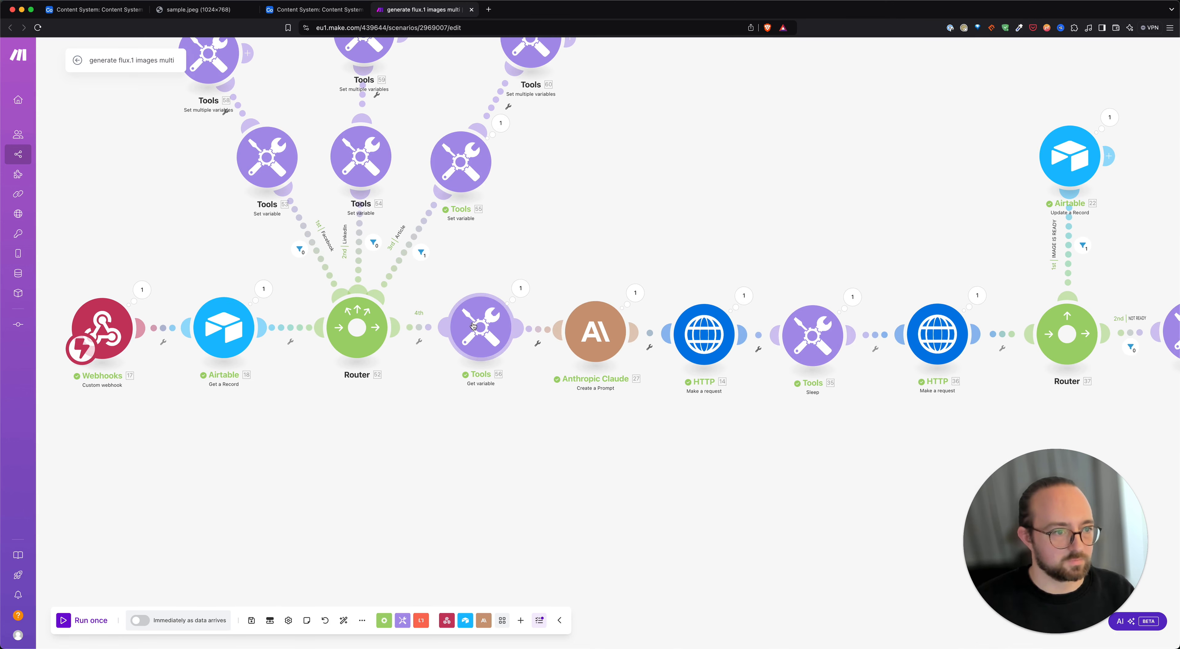
left_click_drag(474, 326, 458, 324)
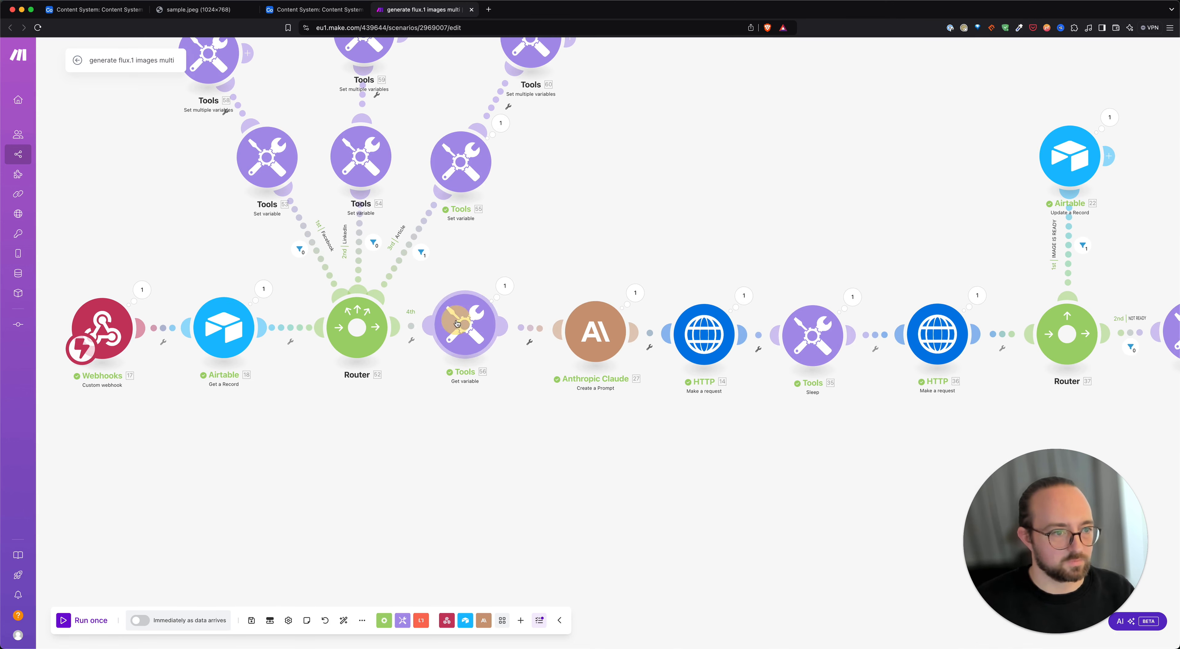
left_click(585, 332)
left_click(591, 245)
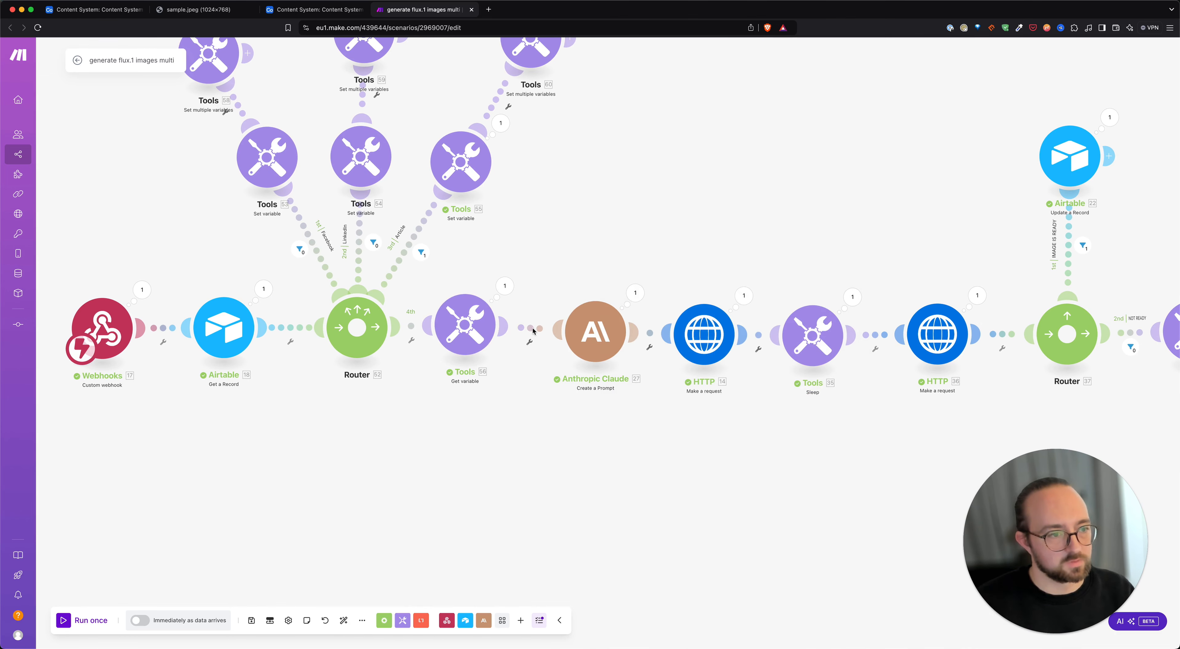
right_click(533, 330)
left_click(541, 343)
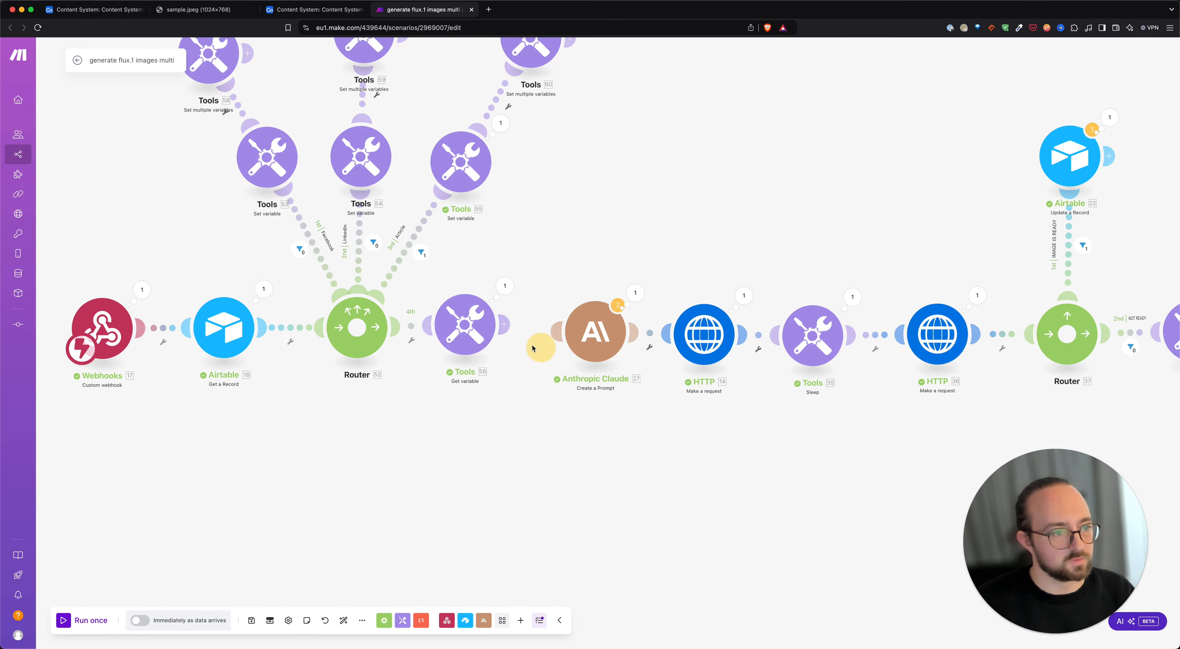
Add a Tools Get multiple variables module after the Get variable module on the router's main route
left_click(505, 327)
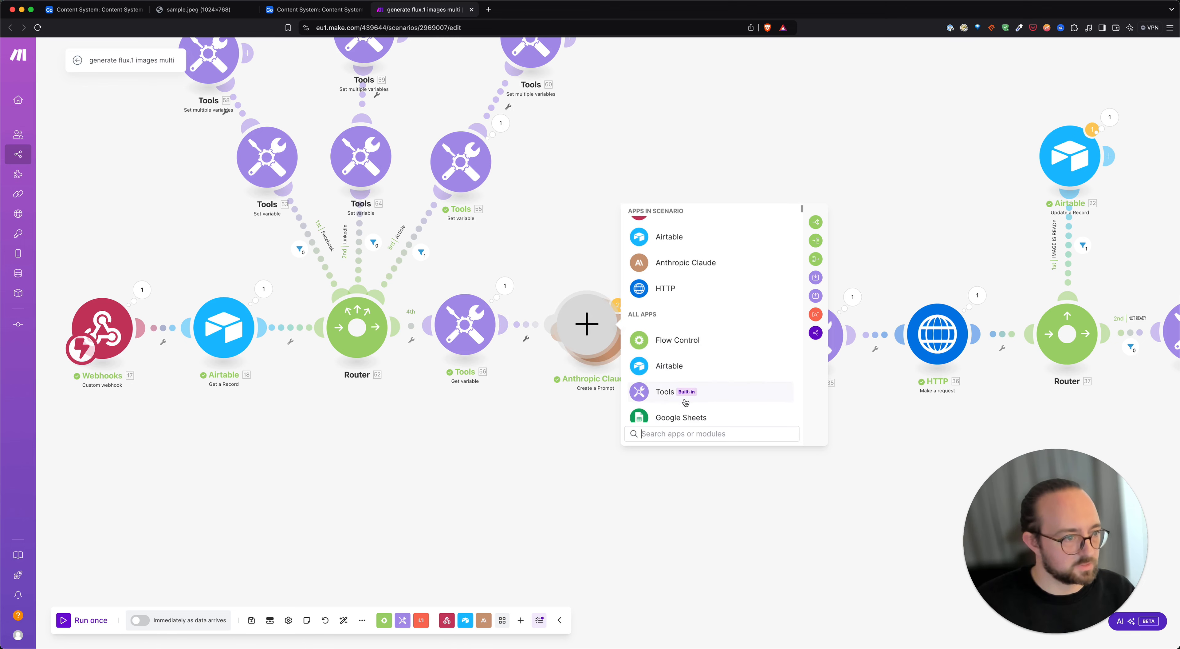
left_click(685, 395)
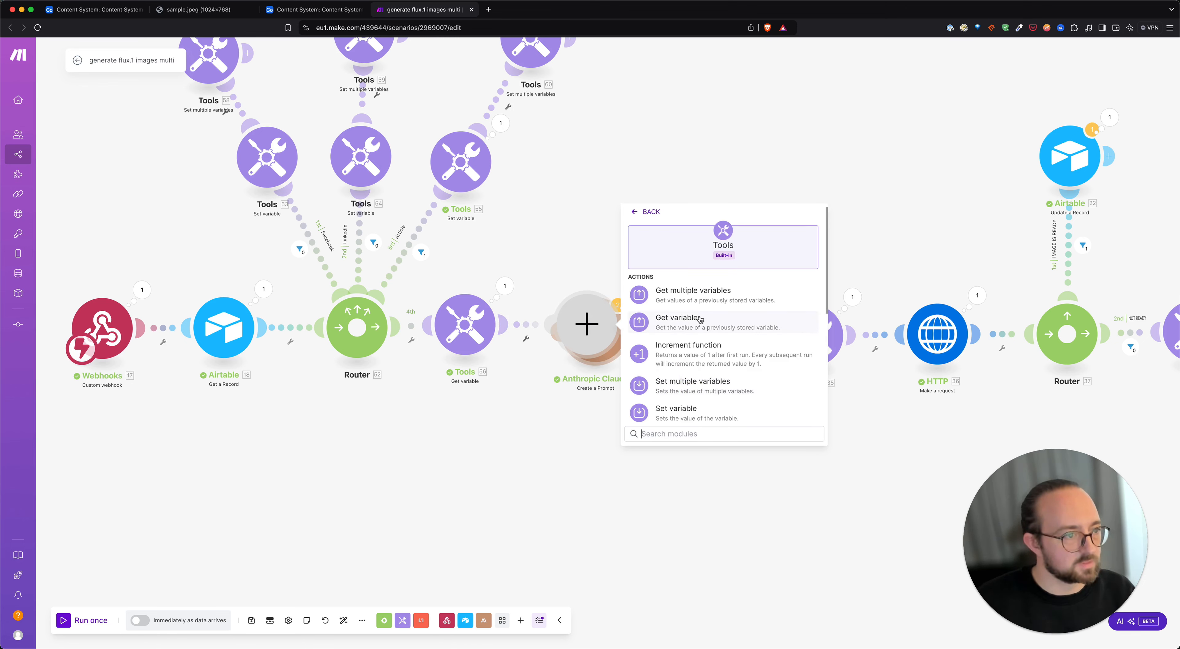
left_click(694, 289)
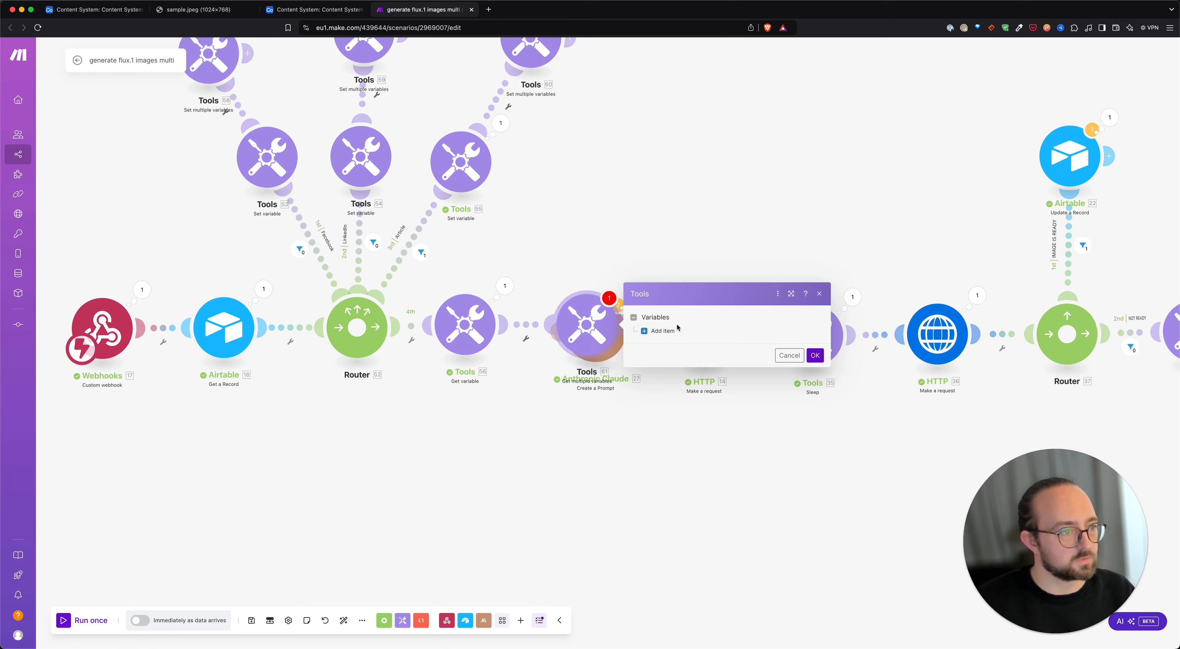
List width and height as the variables to get, and place the module between Get variable and Anthropic Claude
left_click(666, 333)
left_click(665, 330)
type("W")
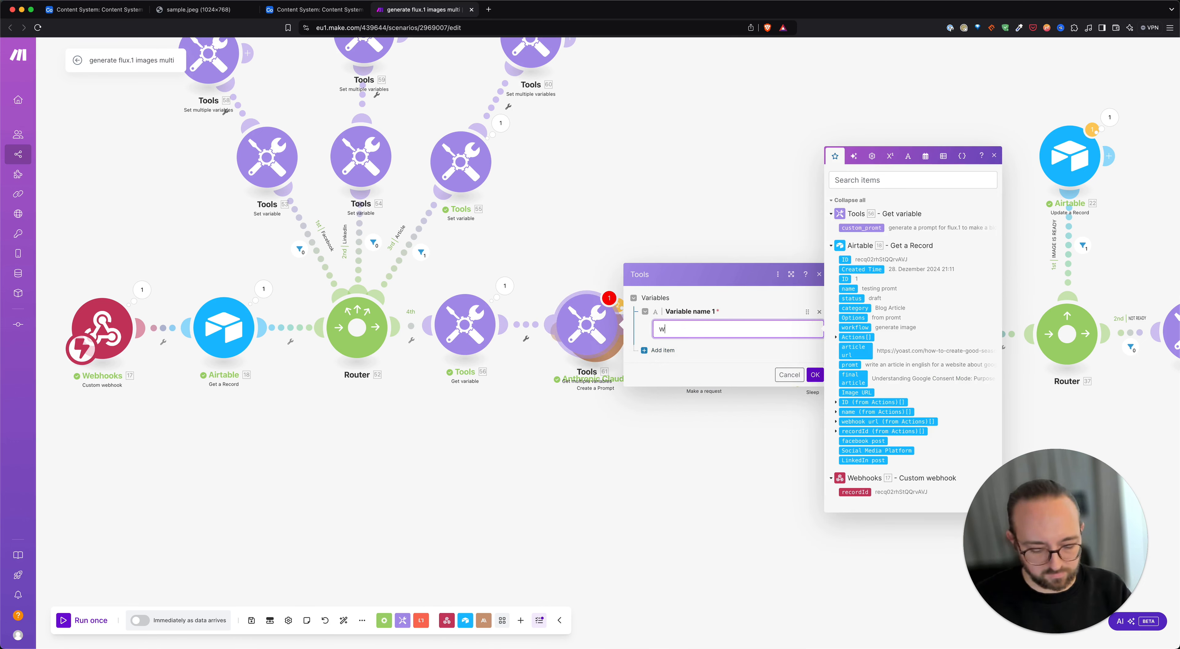
type("idth")
left_click(663, 349)
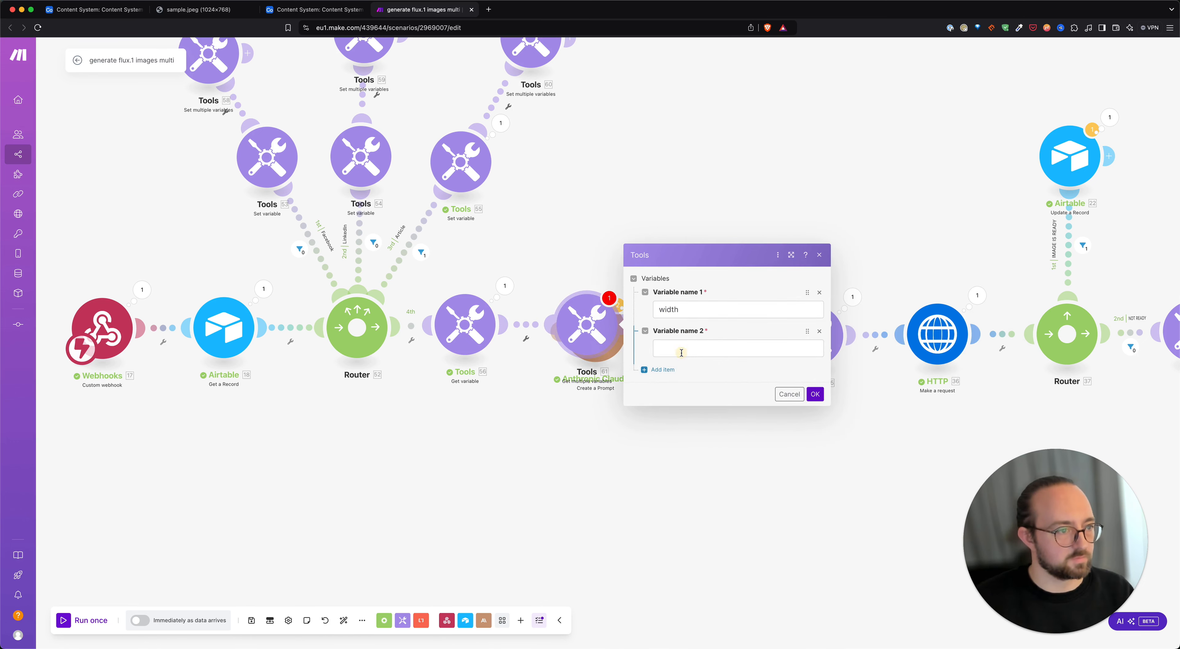
left_click(691, 350)
type("height")
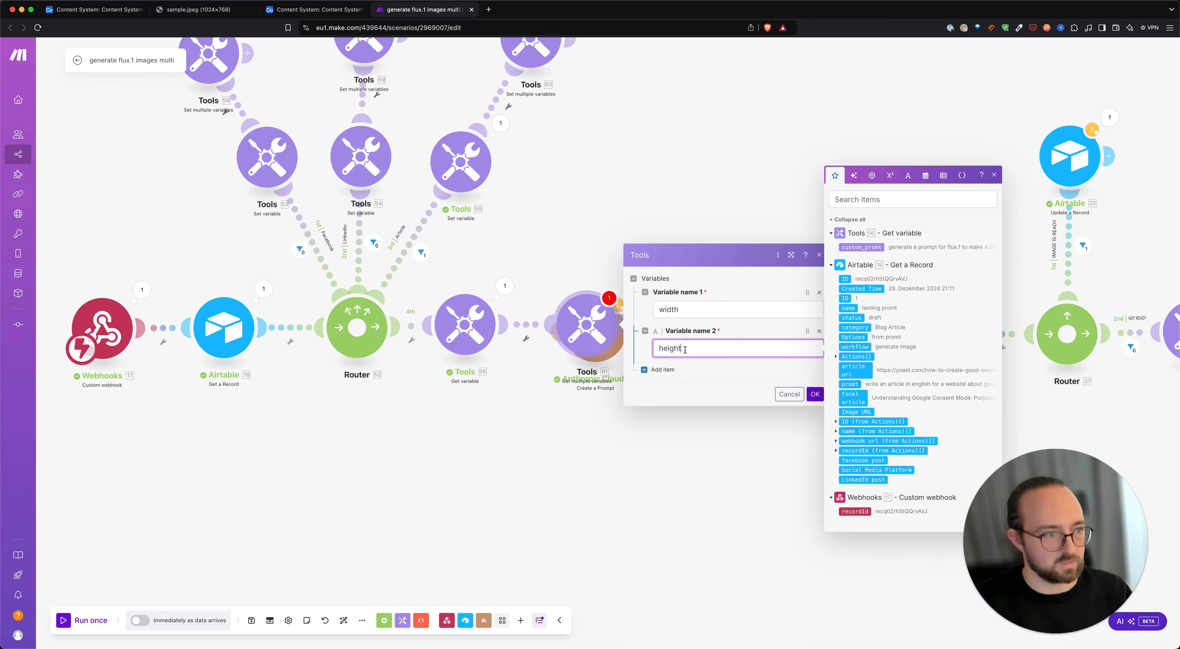
left_click(815, 394)
left_click_drag(611, 364, 525, 256)
left_click(670, 211)
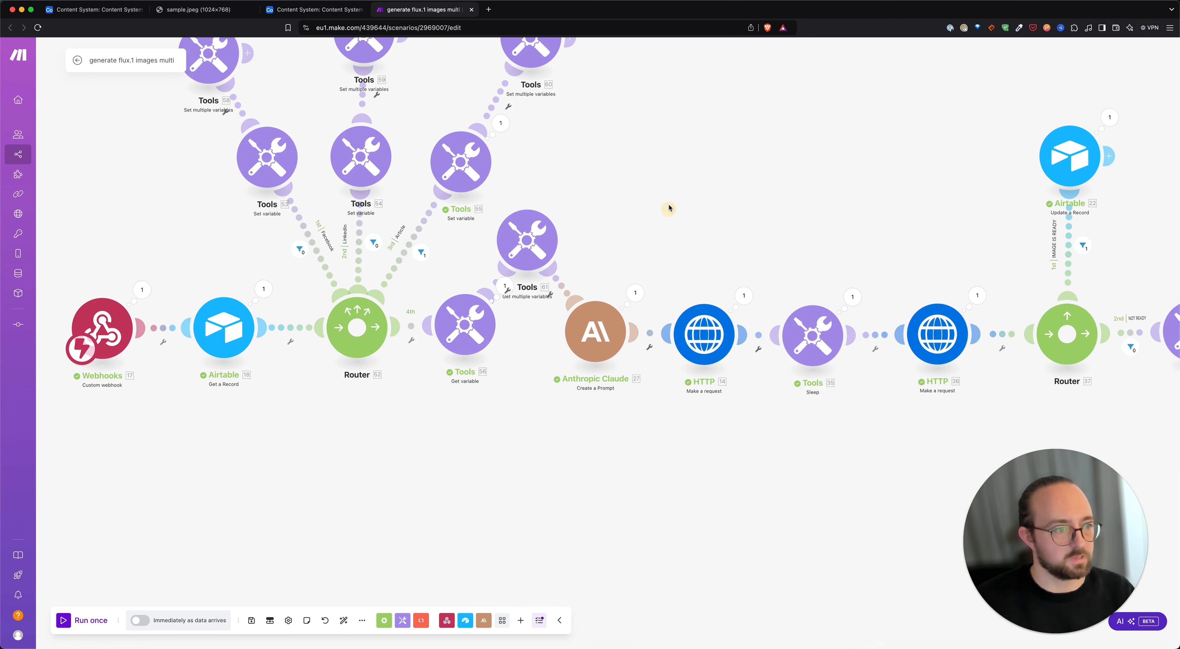
Map the width and height variables into the request content of the HTTP module after Anthropic Claude
left_click_drag(714, 218, 638, 196)
left_click(640, 314)
scroll(700, 389, "down", 5)
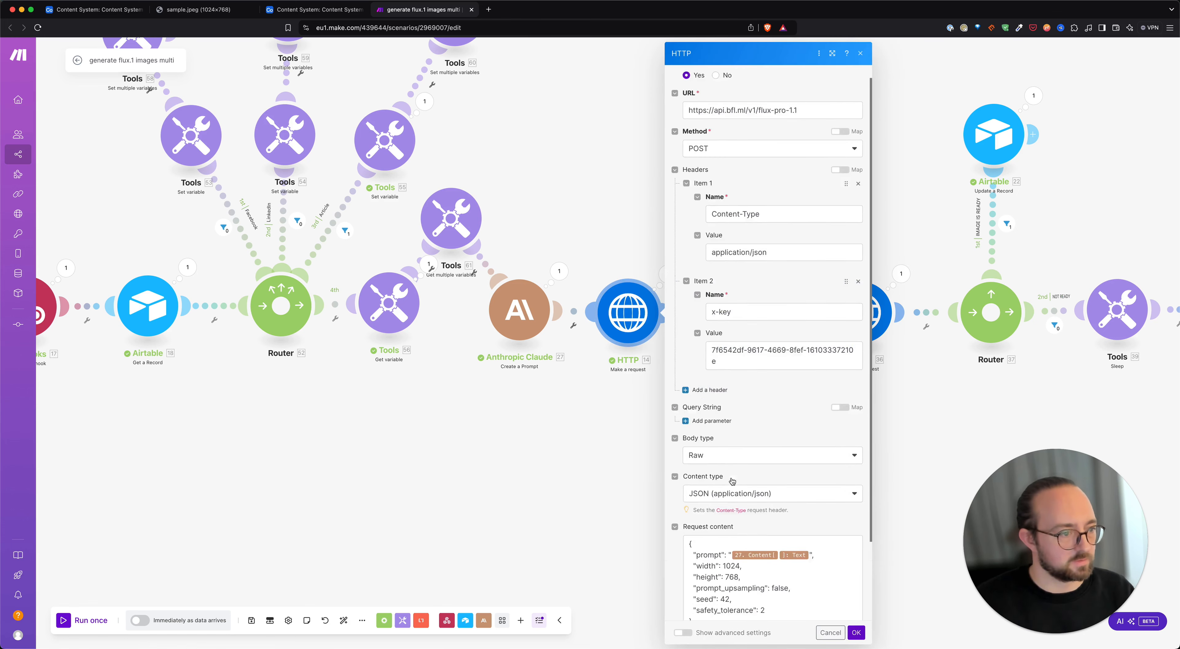
double_click(731, 471)
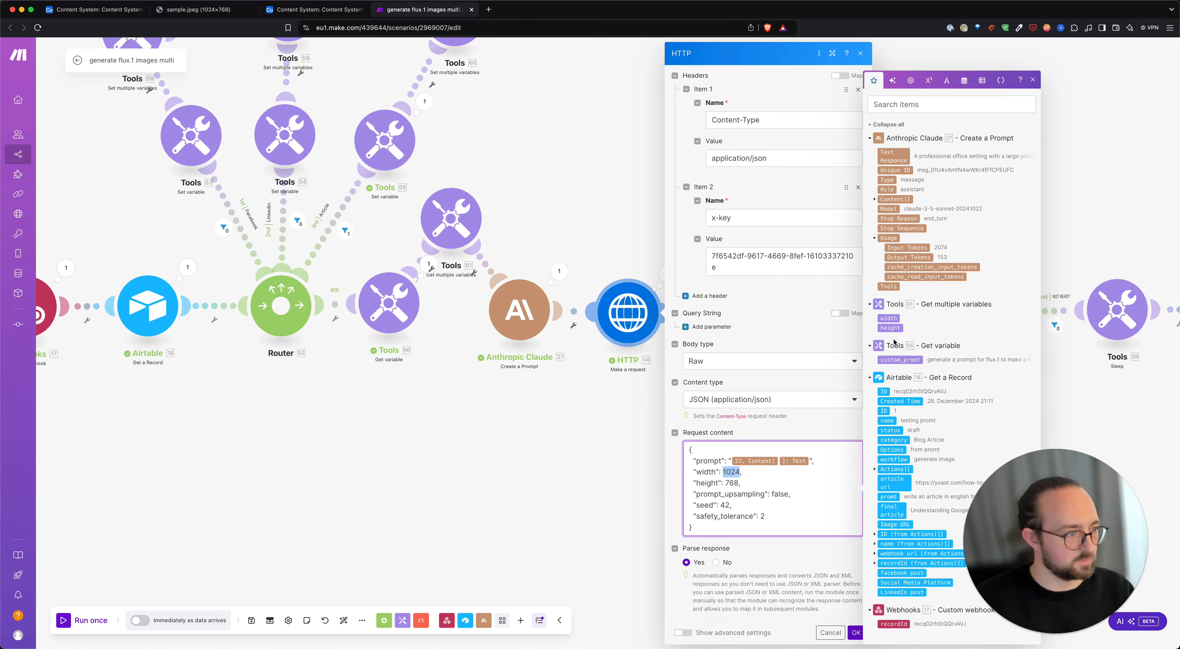
left_click(891, 319)
double_click(732, 482)
key("BackSpace")
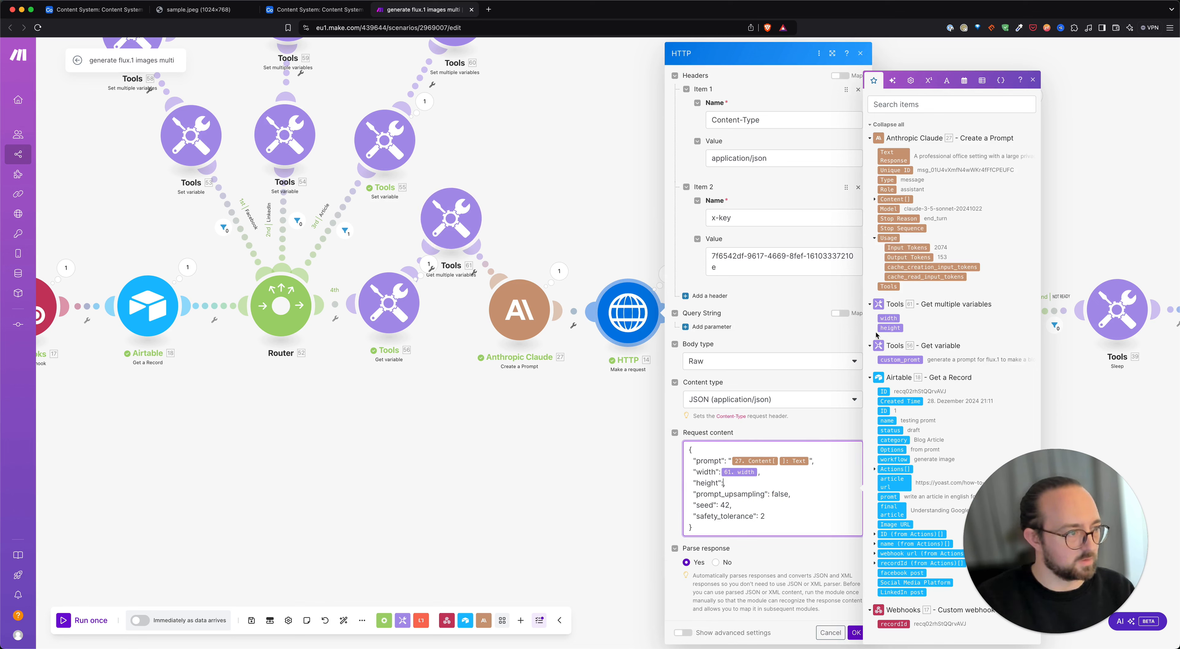
left_click(889, 328)
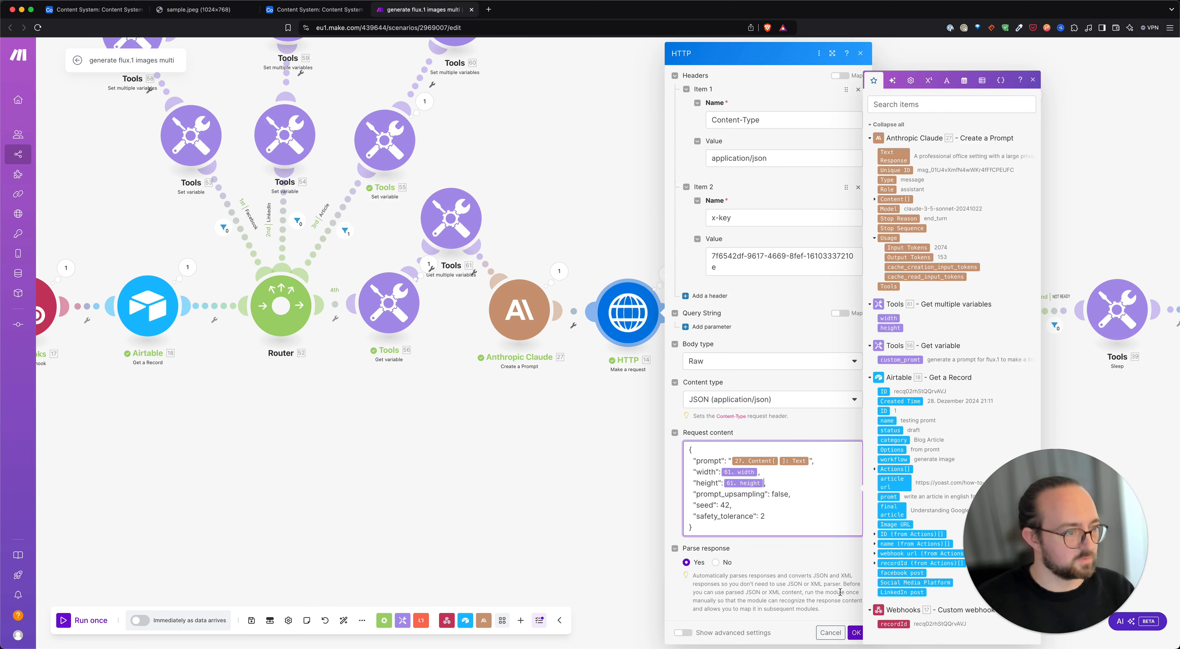
left_click(855, 632)
Tidy the positions of the Set multiple variables modules above the router and save the scenario
scroll(547, 479, "down", 5)
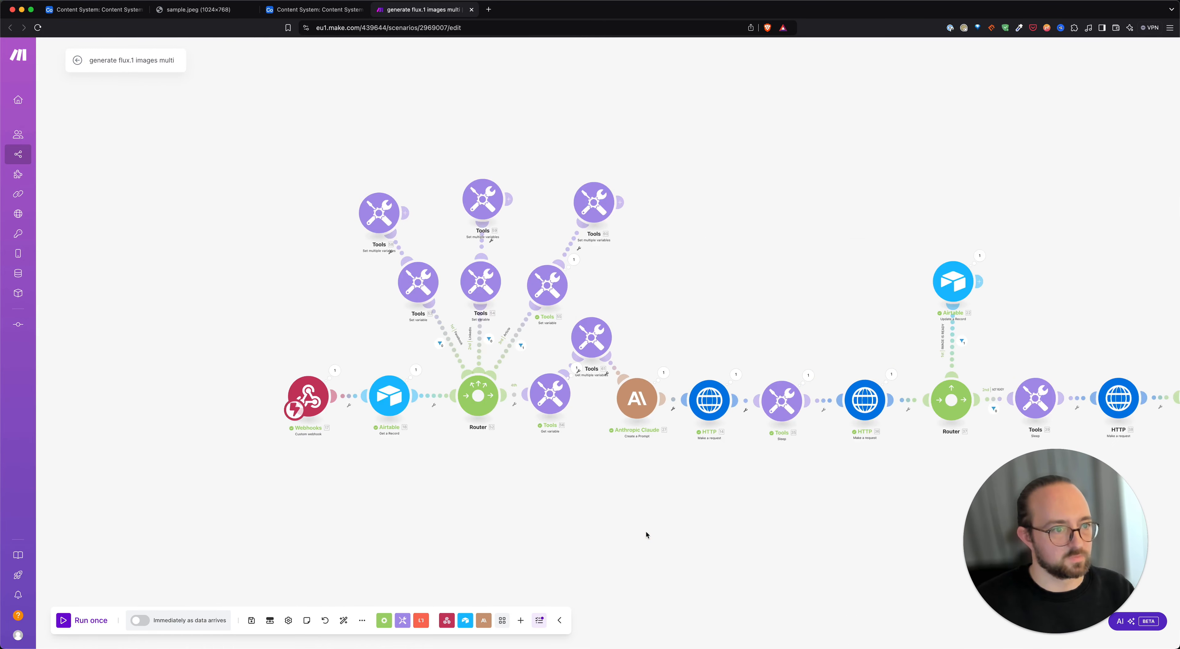
left_click_drag(595, 518, 502, 569)
left_click_drag(331, 224, 328, 214)
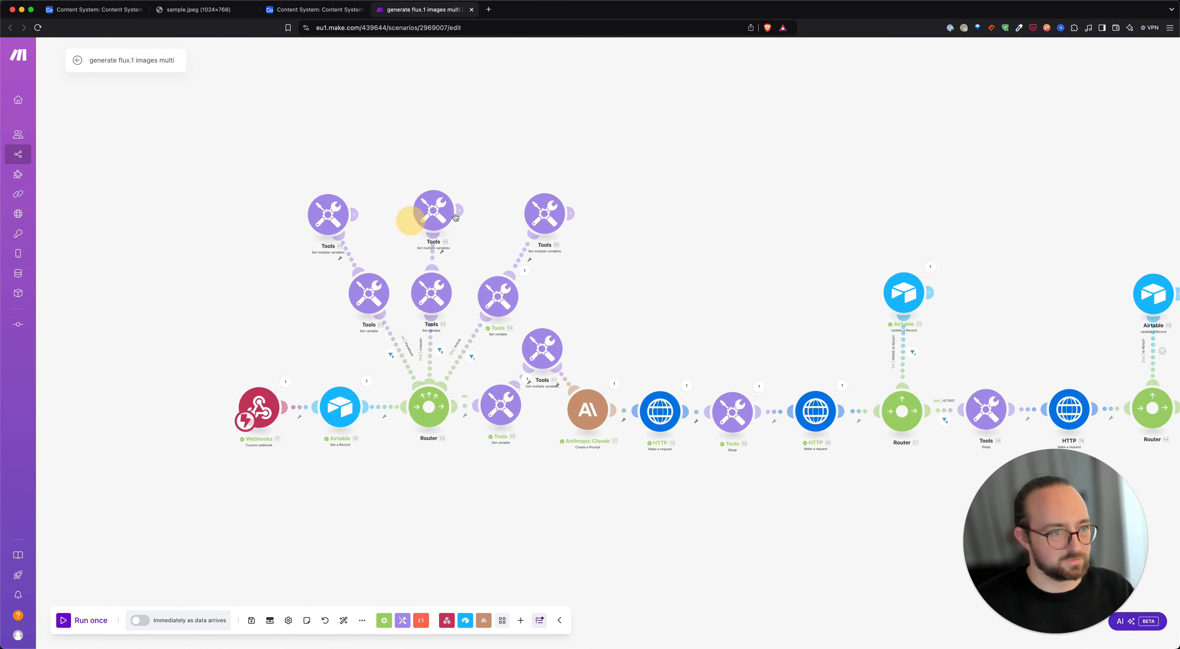
left_click_drag(549, 219, 537, 227)
left_click_drag(720, 266, 780, 280)
scroll(742, 361, "up", 2)
left_click(251, 621)
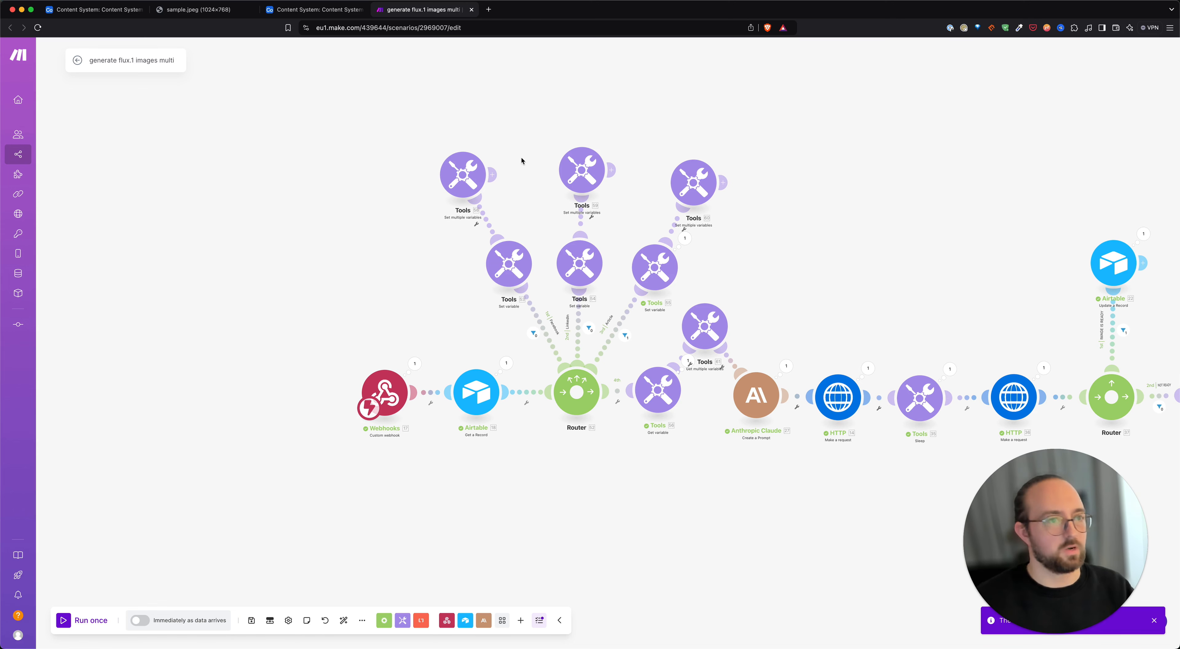
Switch to the Airtable Blog Articles view and clear the Actions, Image URL and workflow cells of the testing promt record
left_click(104, 10)
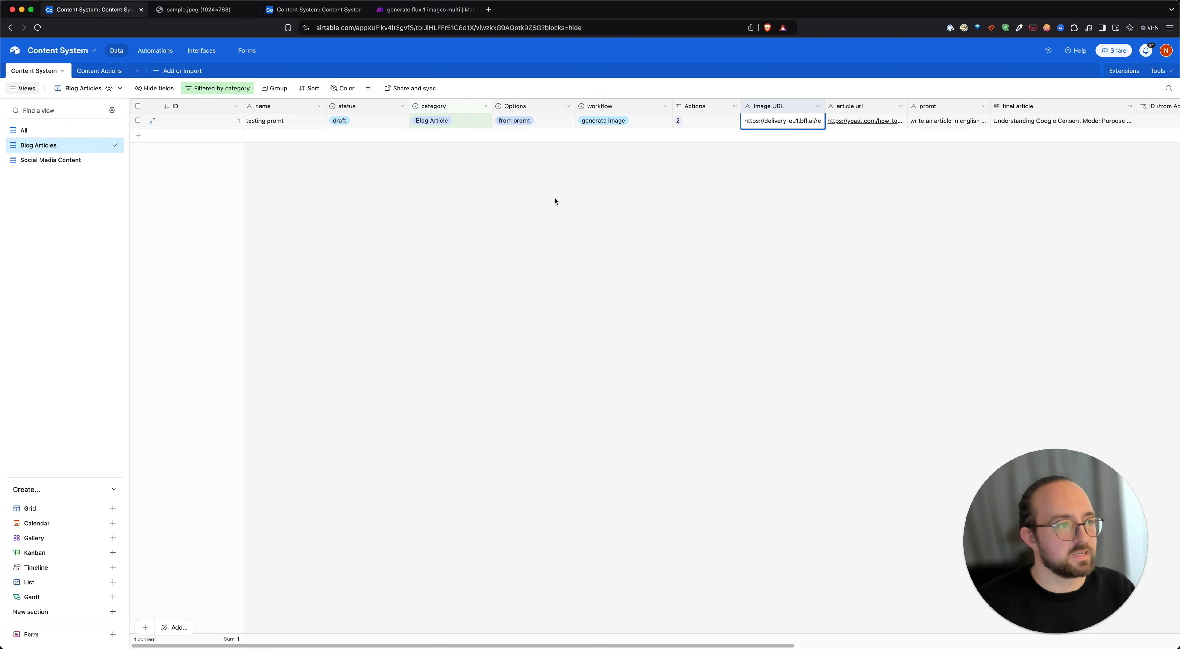
left_click(693, 120)
key("Delete")
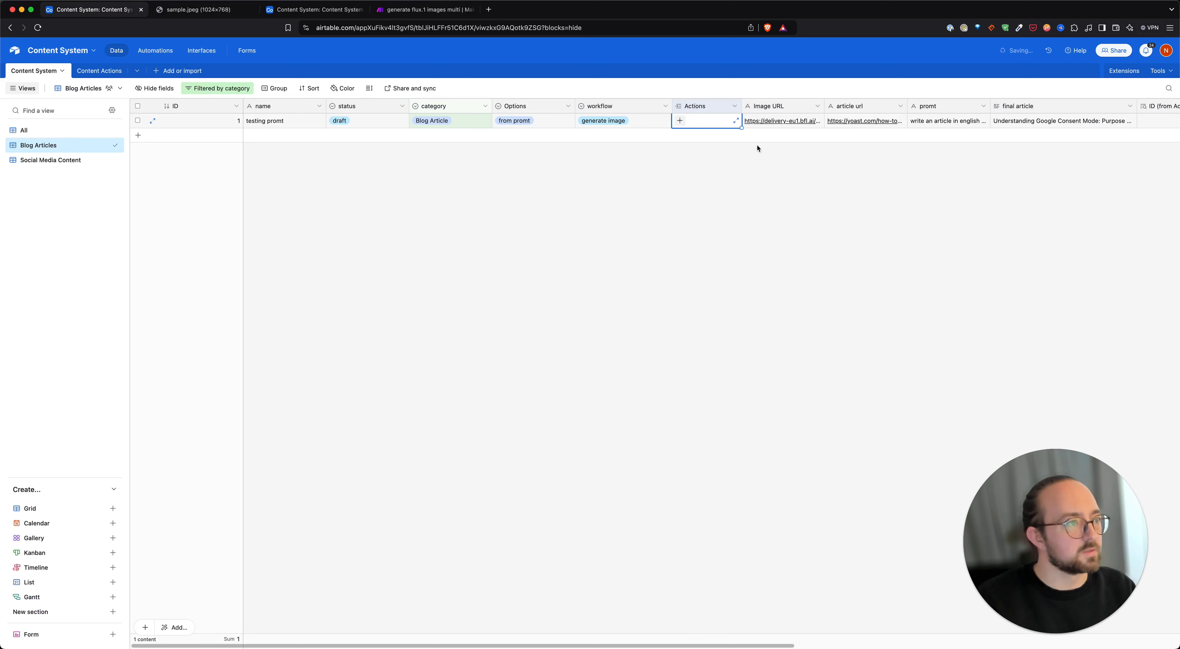
left_click(781, 122)
key("Delete")
left_click(637, 121)
key("Delete")
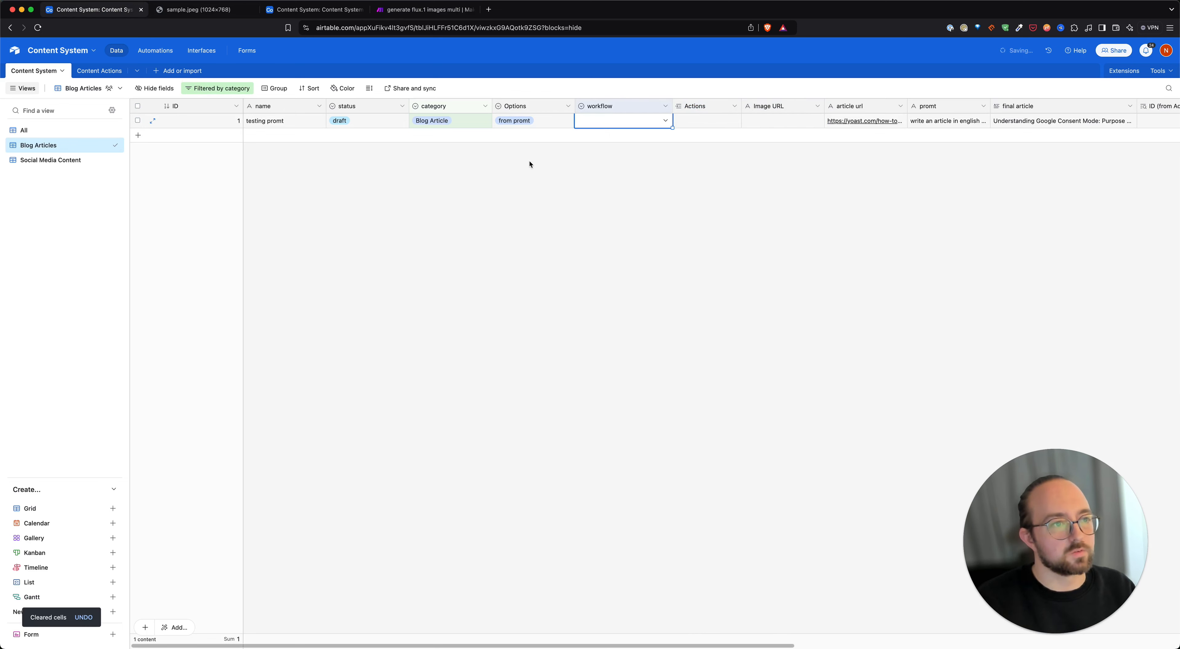
Set the testing promt record's workflow to generate image, and run the Make scenario once
left_click(609, 122)
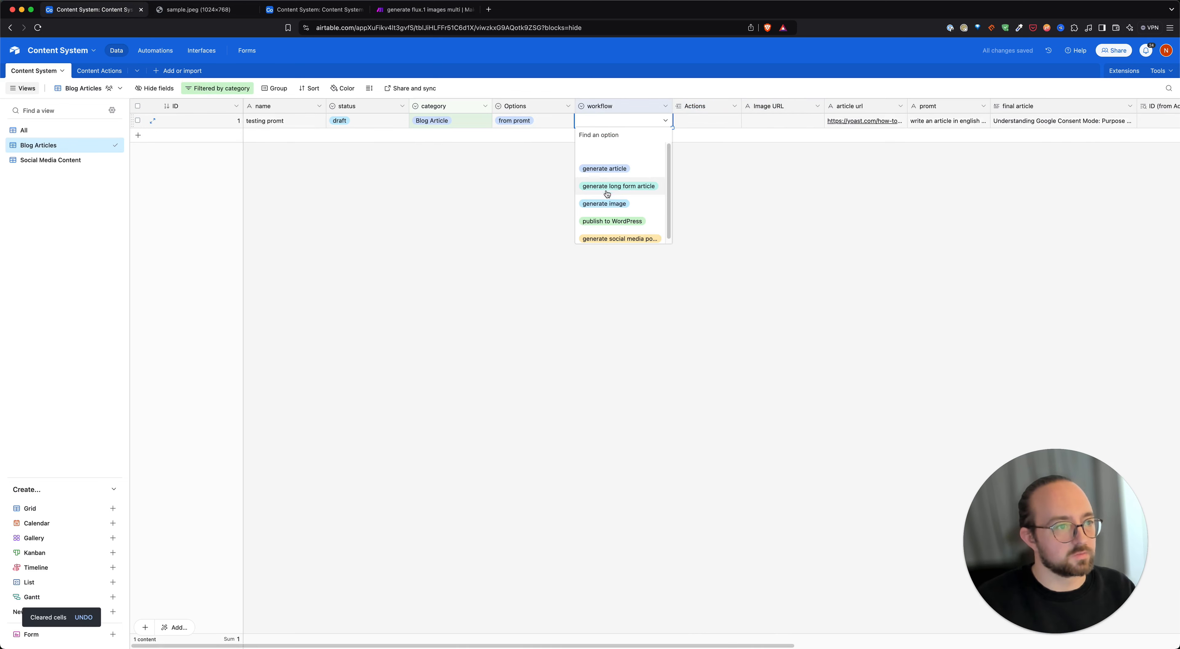
left_click(606, 204)
left_click(412, 10)
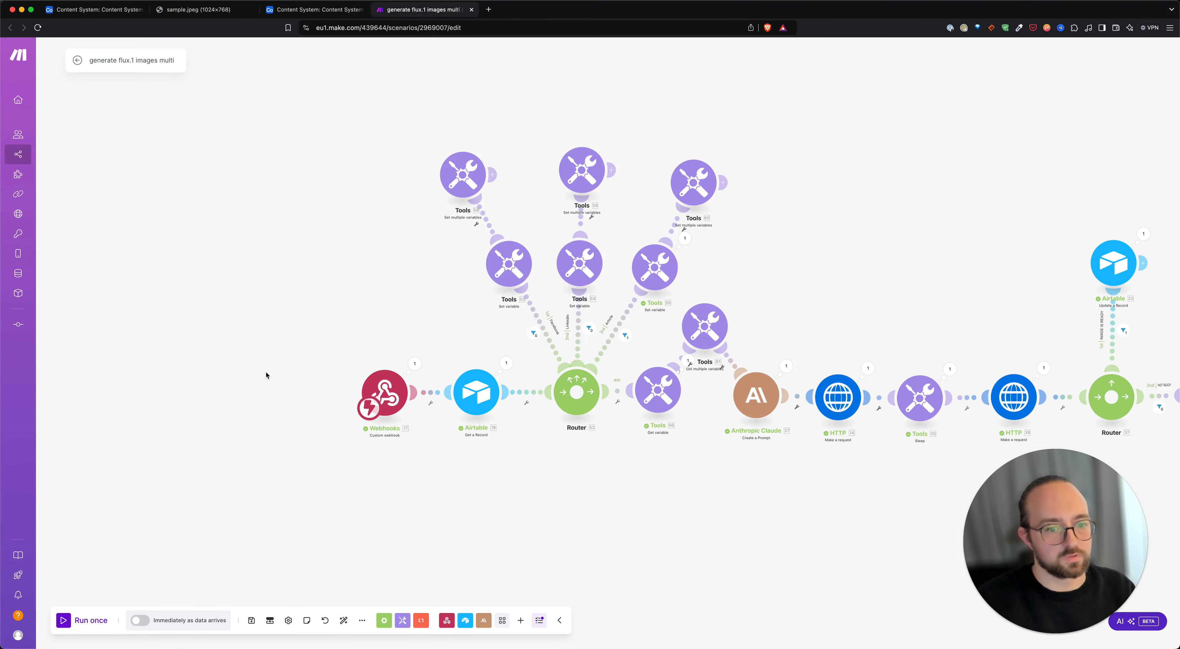
left_click(75, 619)
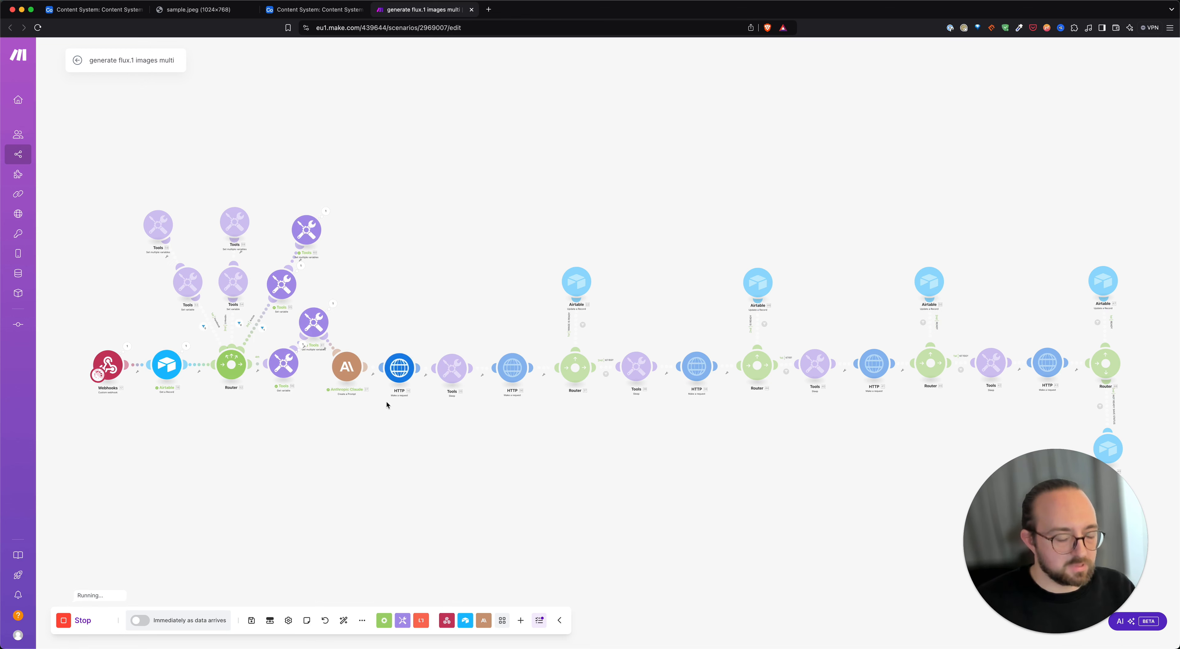
Examine the failed HTTP module's request content and its execution error details
scroll(401, 431, "up", 5)
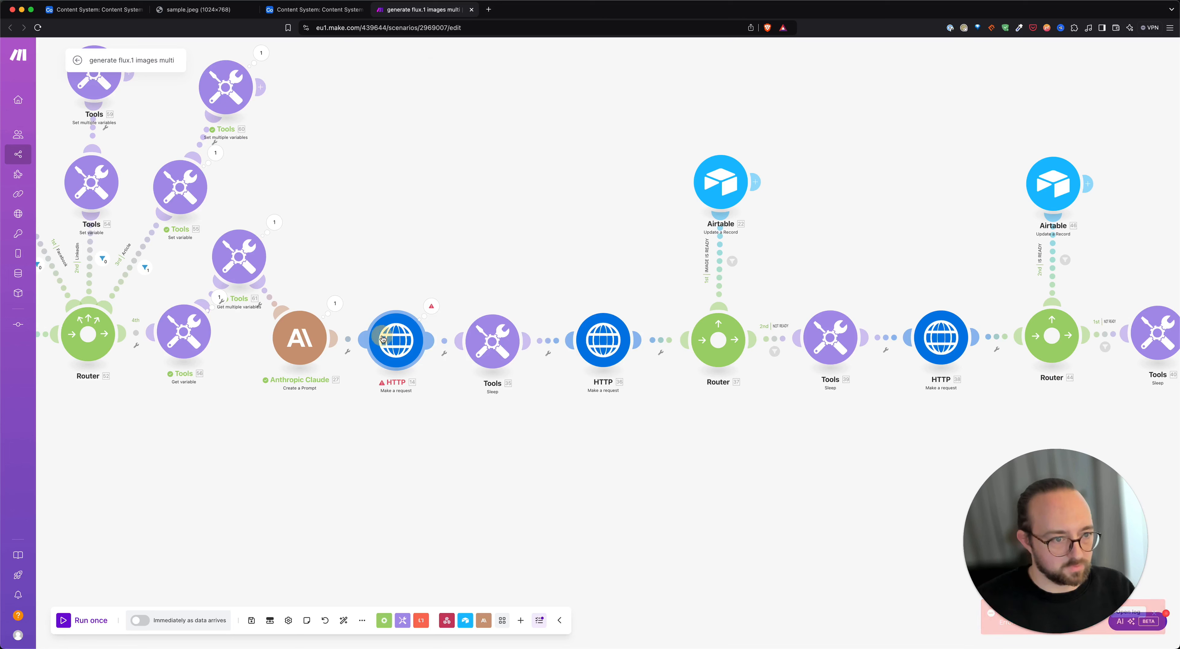
left_click(395, 340)
left_click(390, 453)
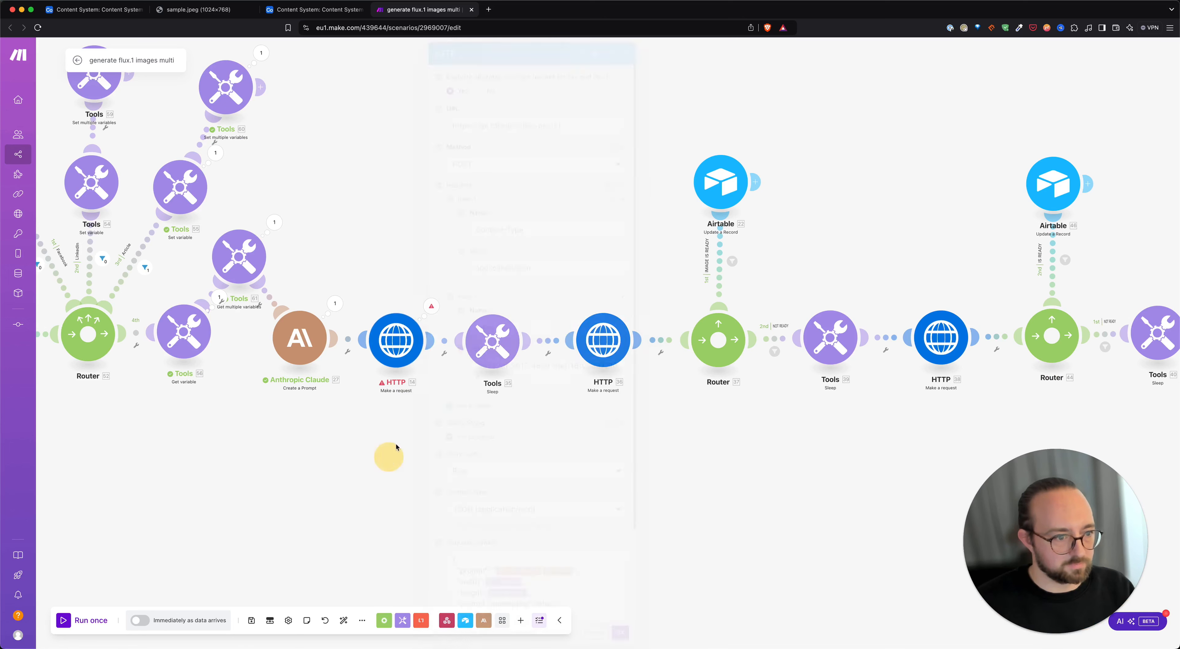
left_click(390, 352)
scroll(530, 436, "down", 3)
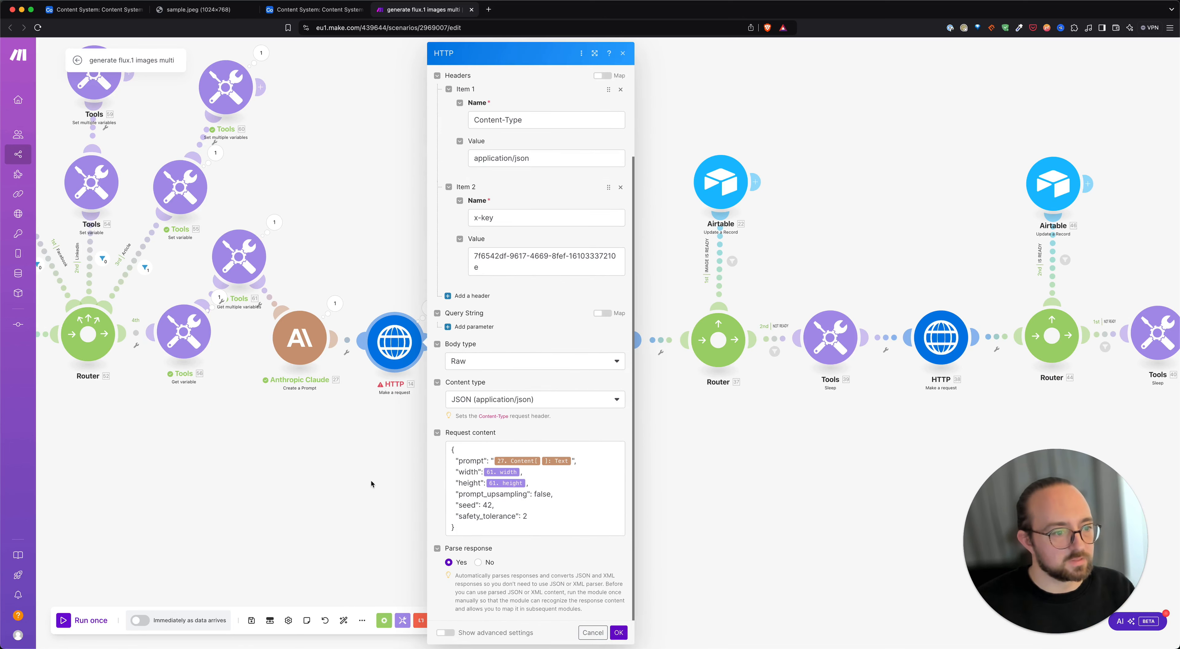
left_click(354, 455)
left_click(430, 308)
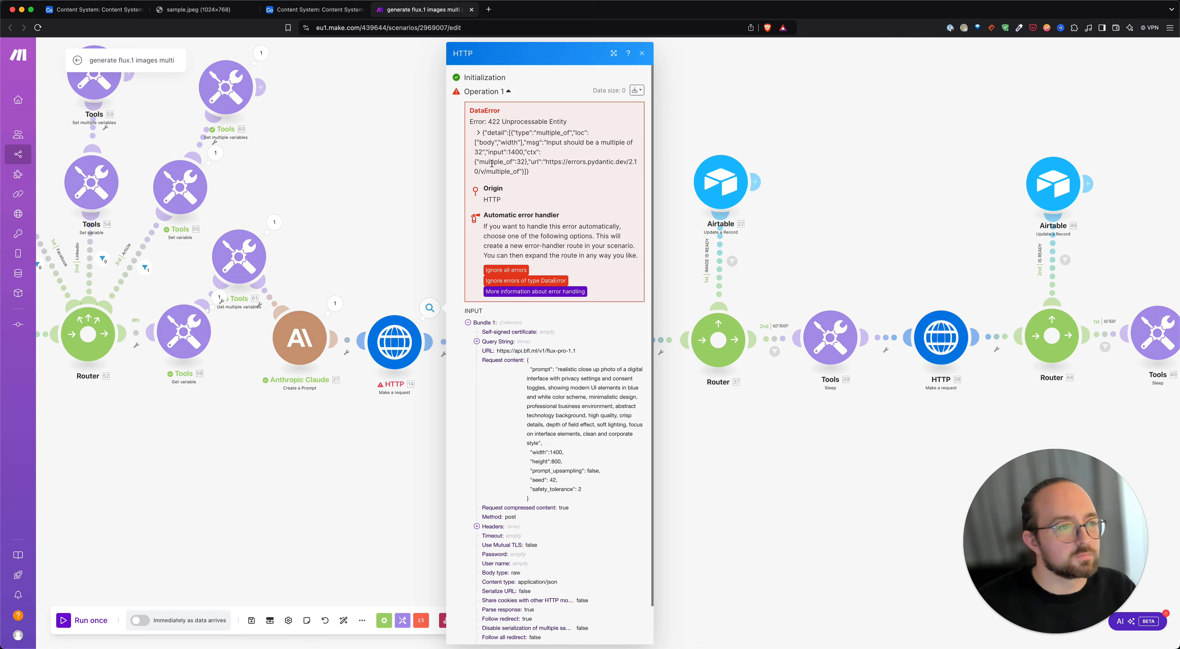
scroll(541, 293, "down", 2)
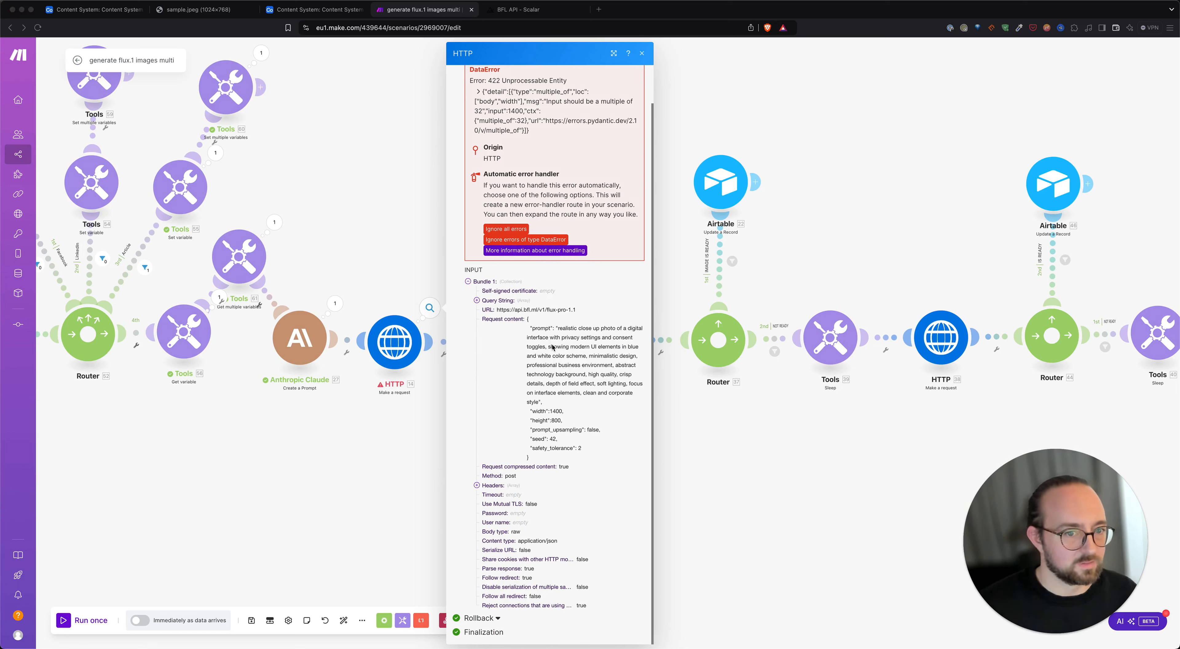
scroll(558, 265, "up", 2)
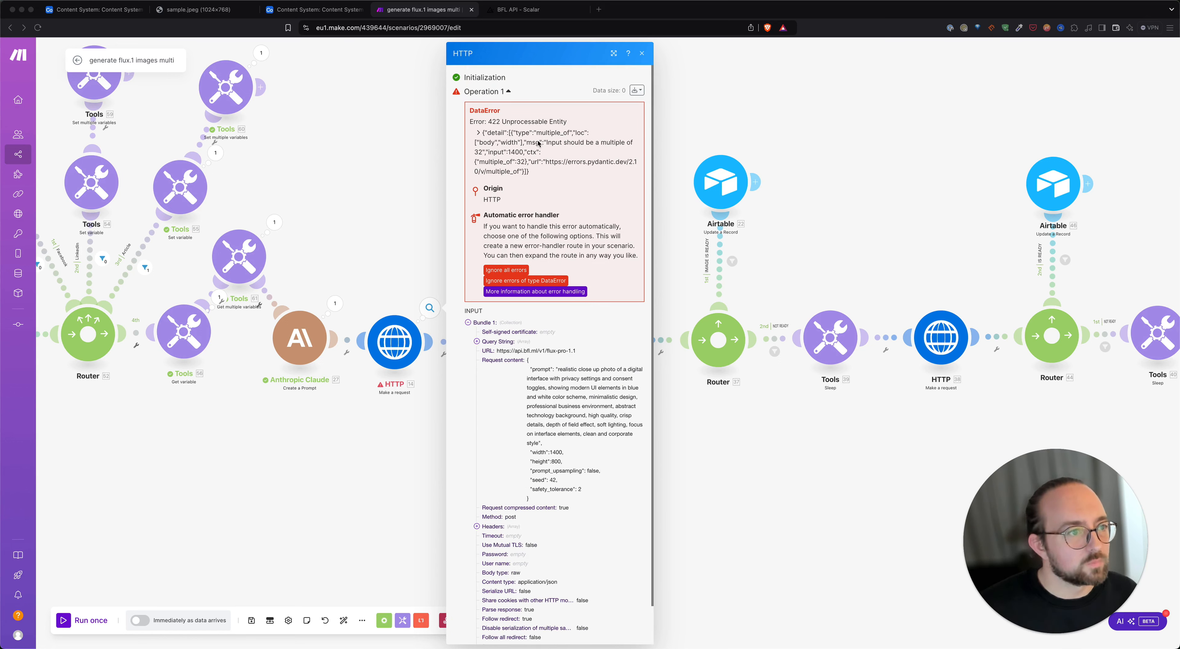
Check the width and height requirements for FLUX.1 [pro] image generation in the BFL API documentation
left_click(523, 12)
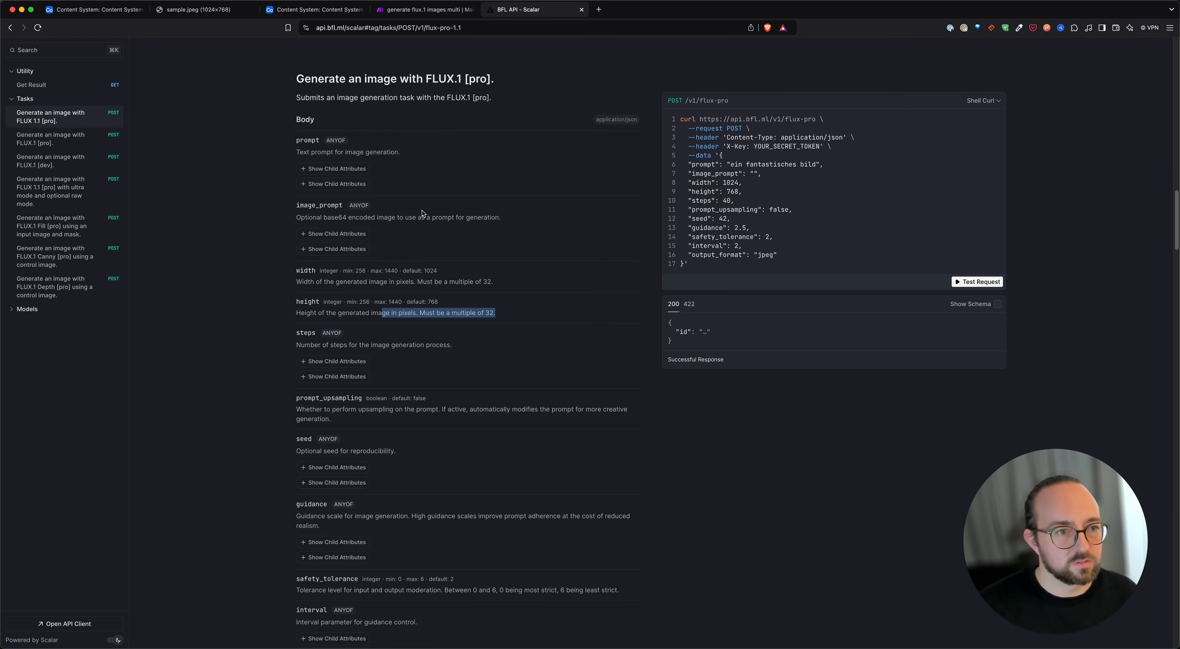
scroll(422, 213, "up", 2)
left_click(305, 332)
left_click(295, 329)
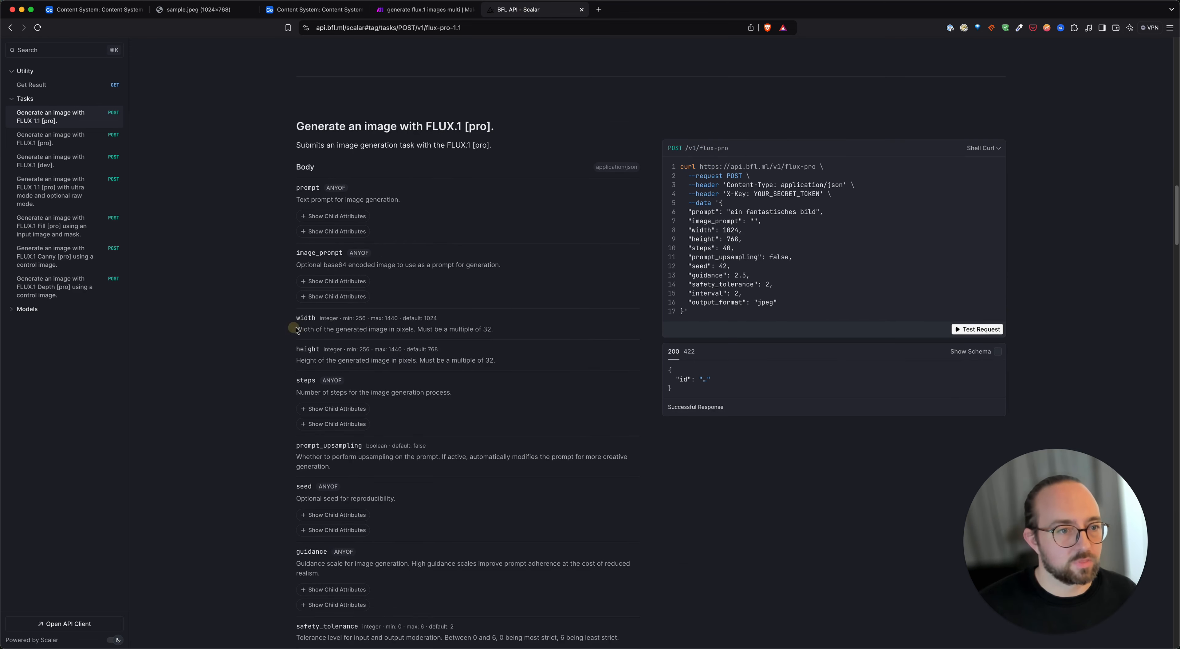
left_click_drag(295, 329, 480, 326)
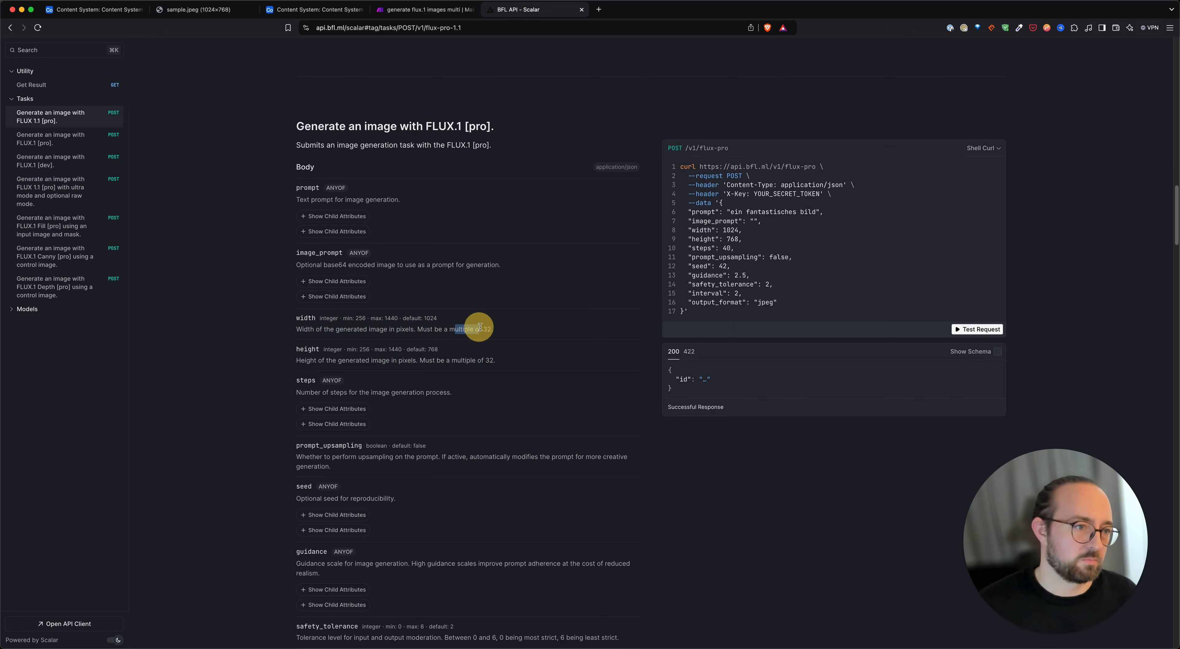
left_click(521, 325)
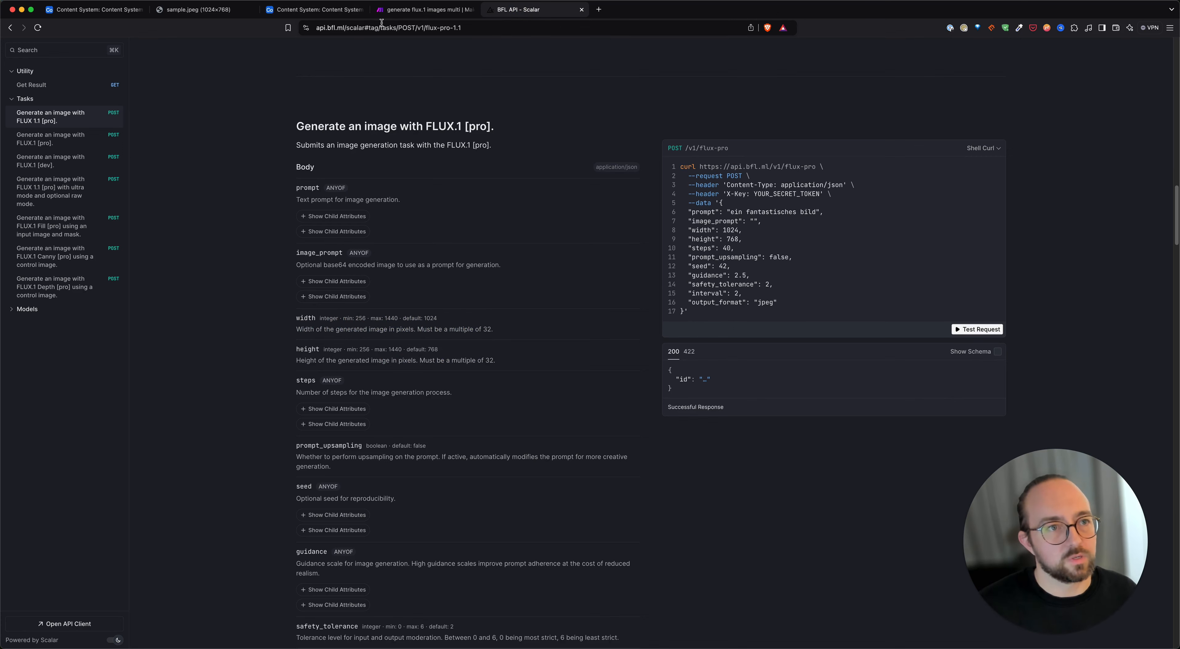
scroll(451, 145, "down", 1)
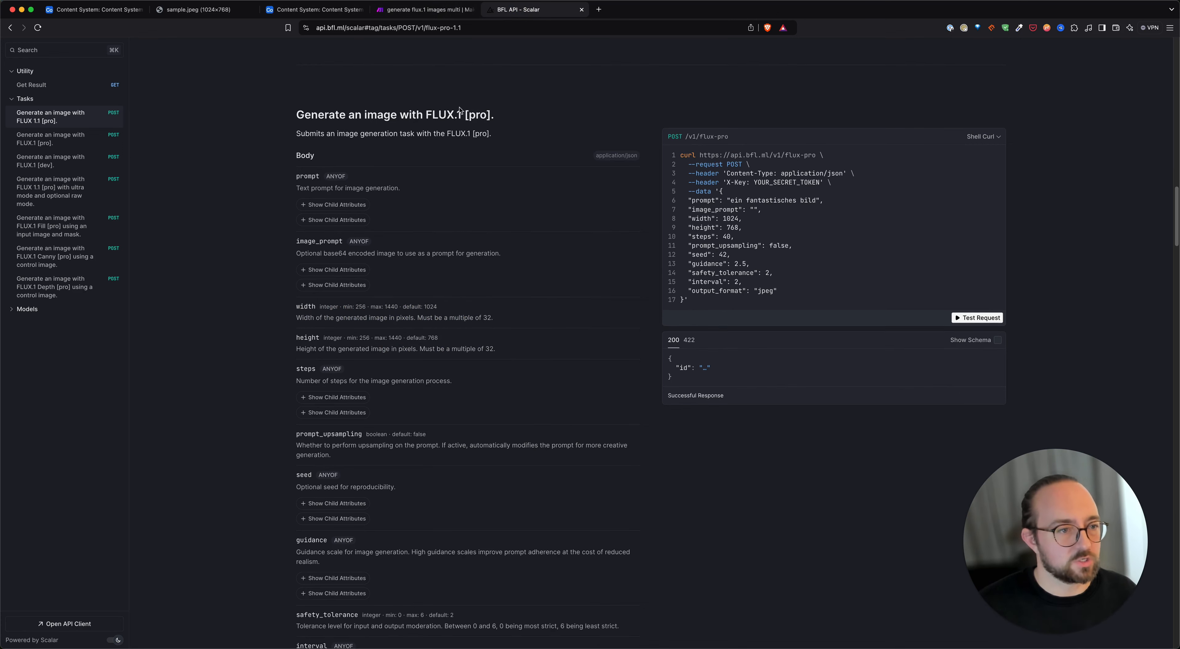
In Make, set the Facebook route's image variables to width 1280 and height 640
left_click(426, 9)
left_click(373, 158)
left_click_drag(337, 158, 624, 265)
left_click_drag(180, 260, 266, 253)
left_click(329, 179)
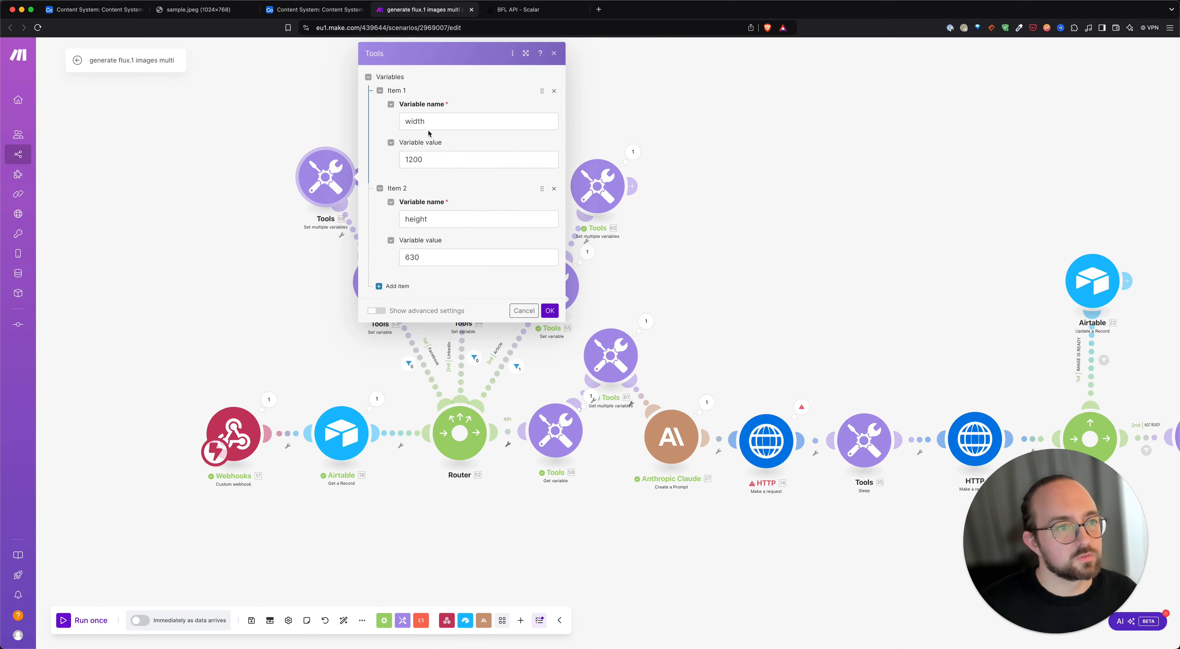
left_click(450, 158)
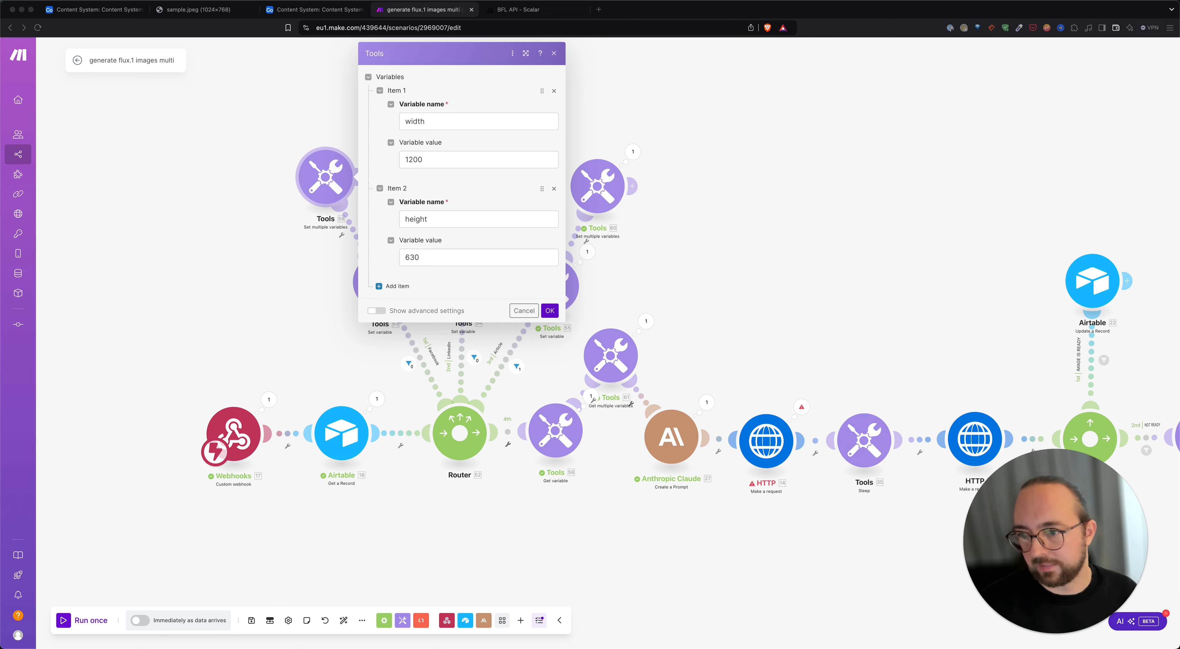
double_click(443, 159)
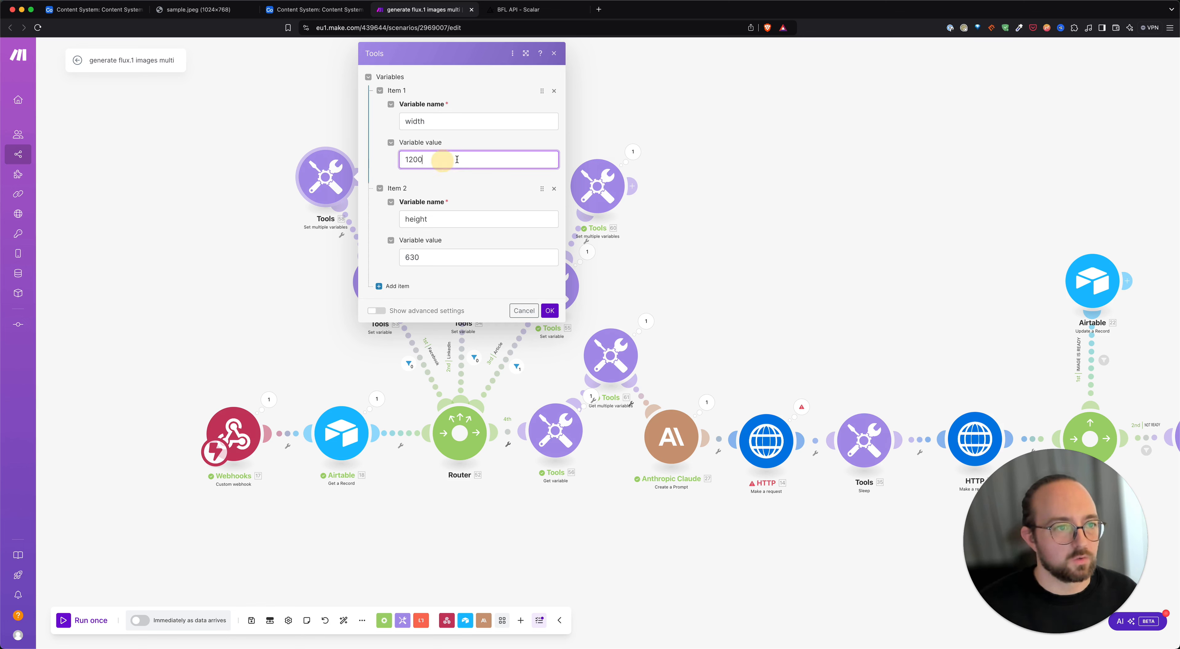
type("1")
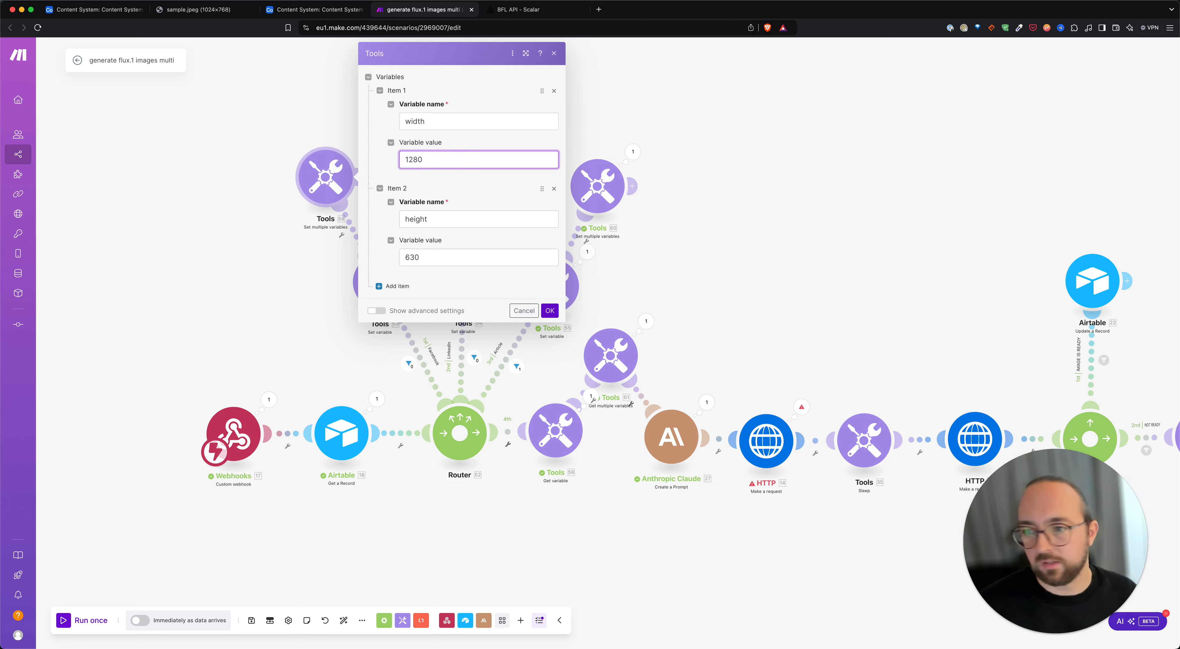
double_click(412, 257)
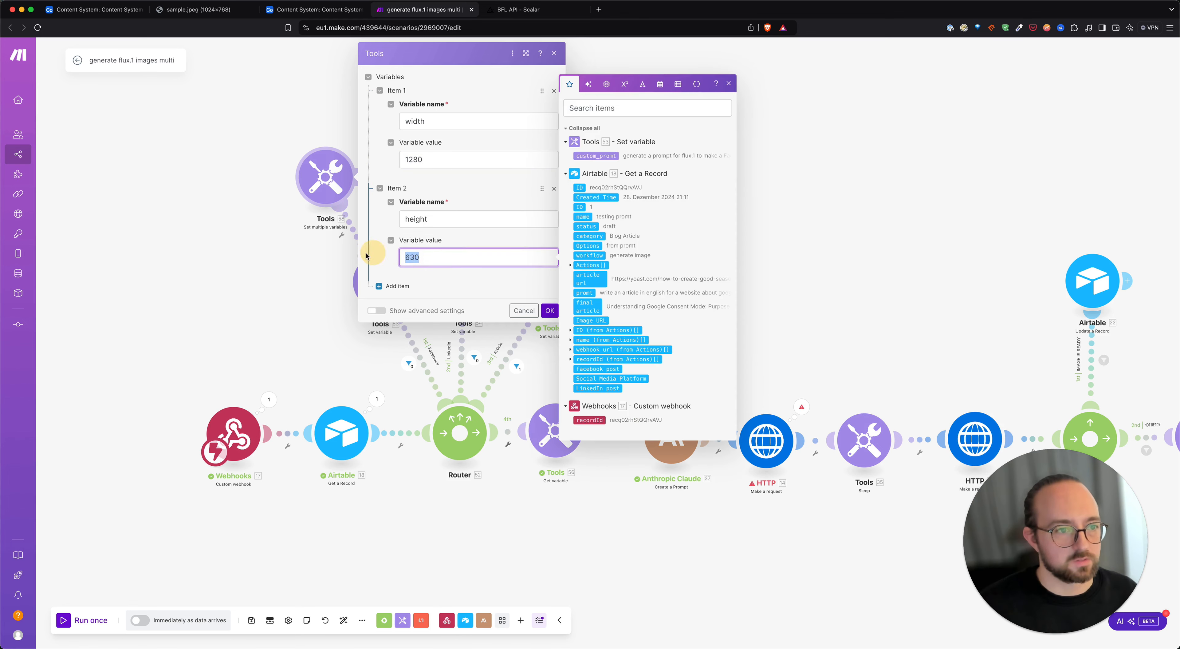
type("640")
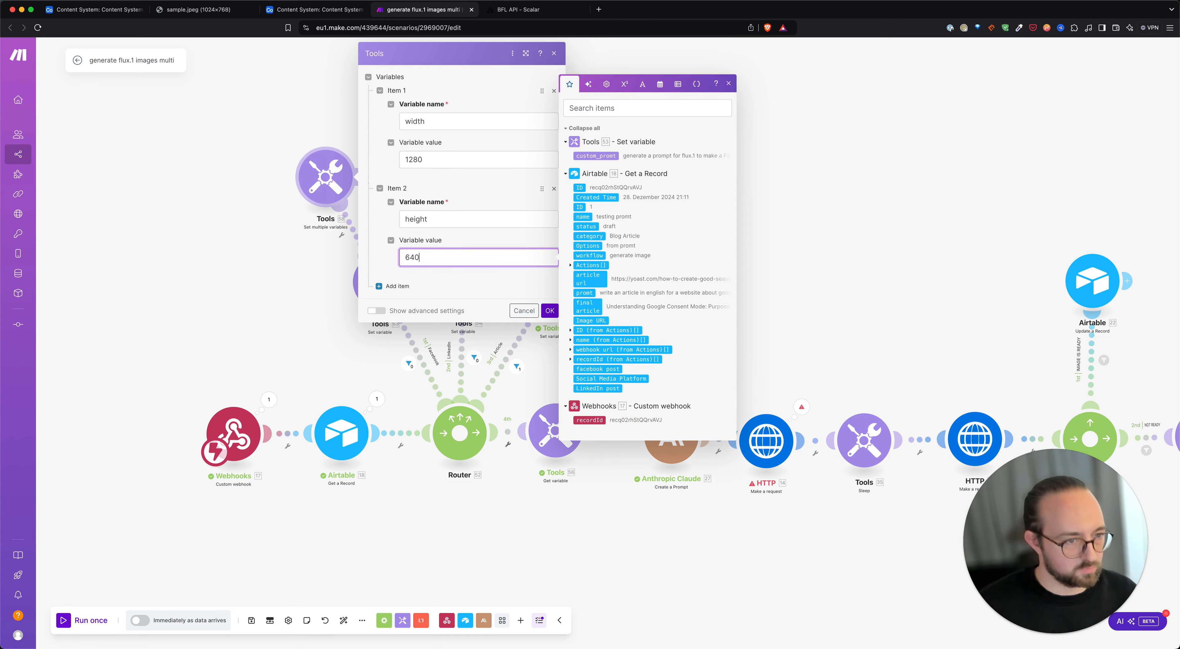
left_click(550, 311)
Set the LinkedIn route's image variables to width 1280 and height 640
left_click(466, 173)
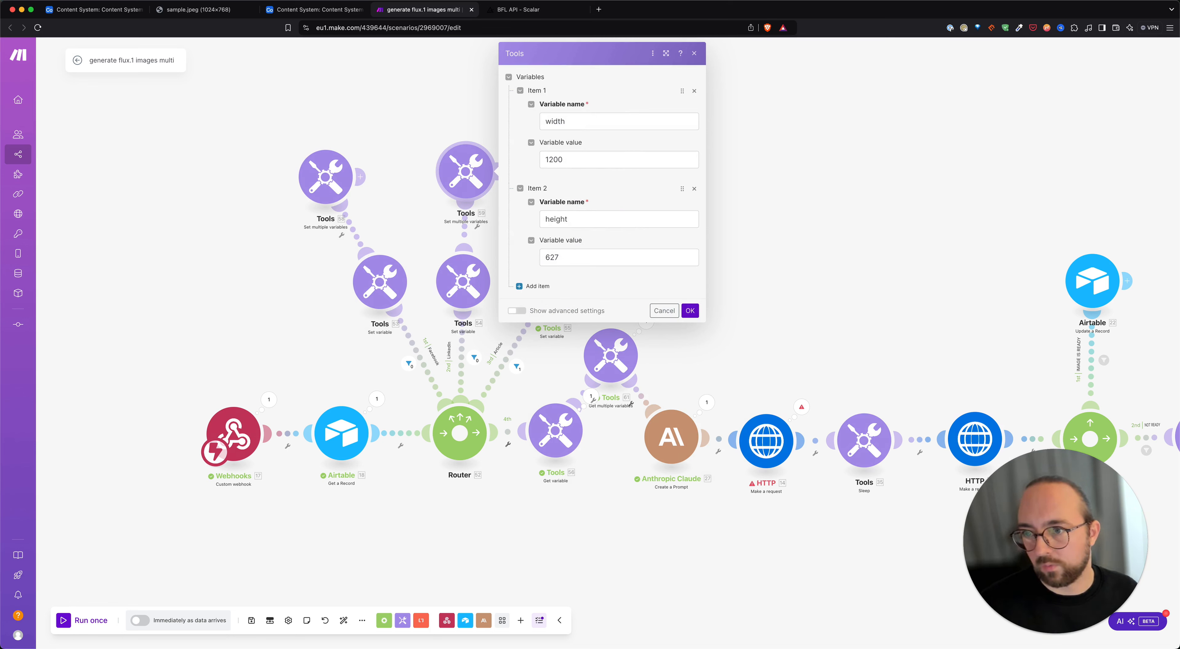
double_click(556, 160)
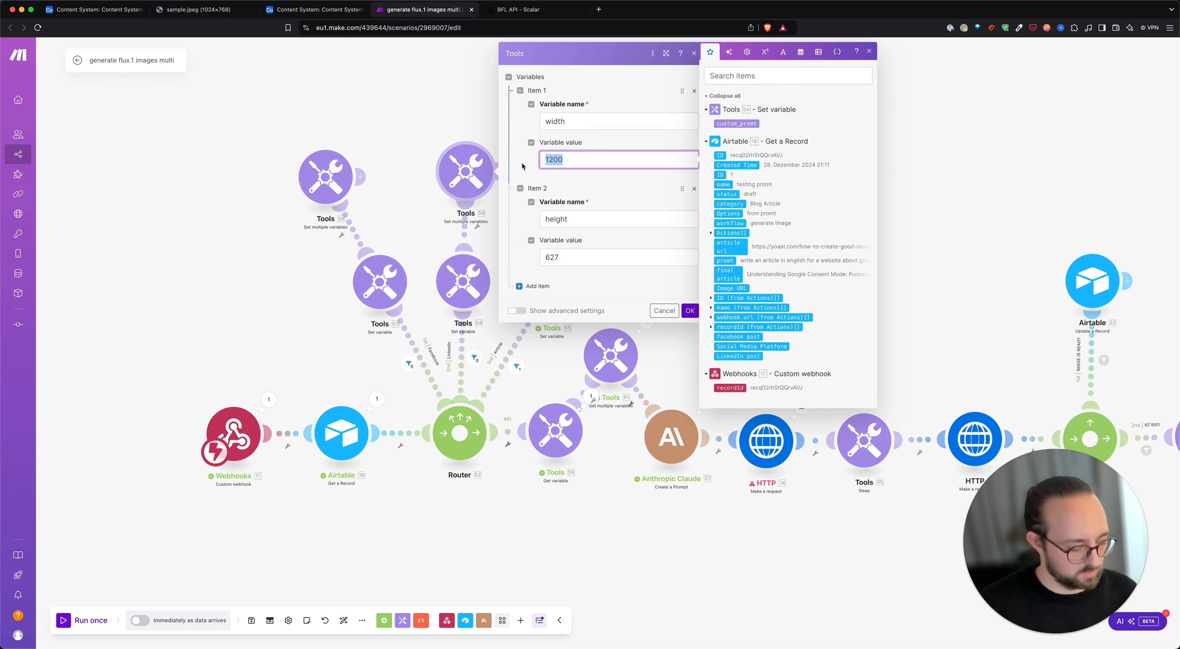
type("12")
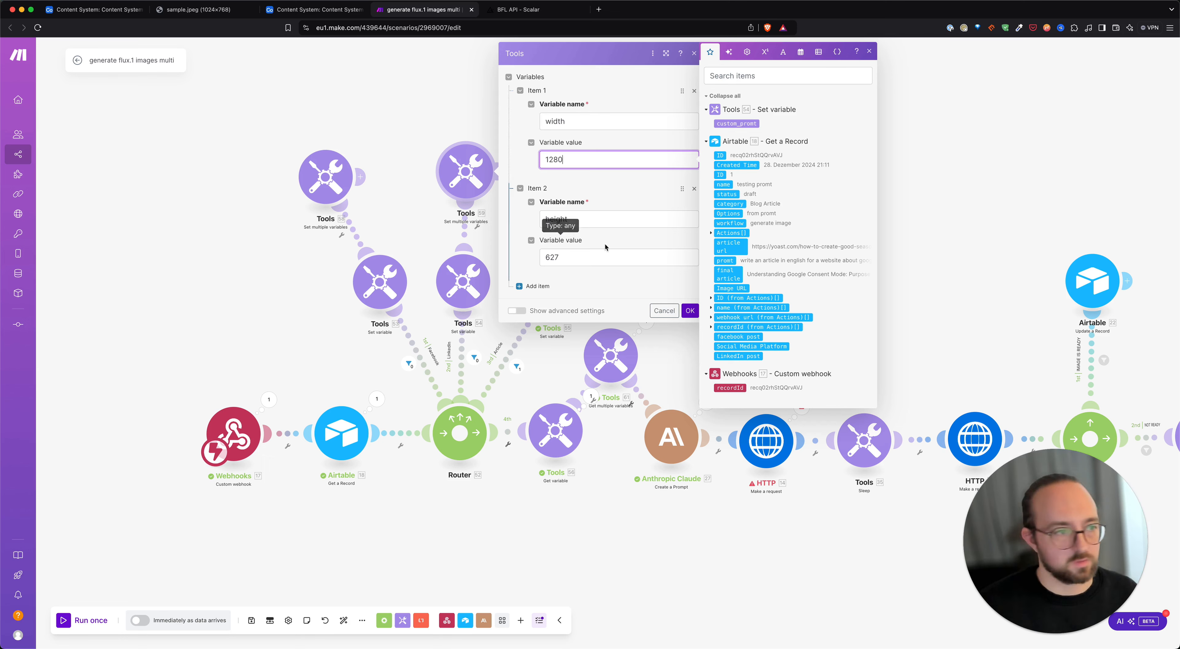
double_click(552, 257)
type("640")
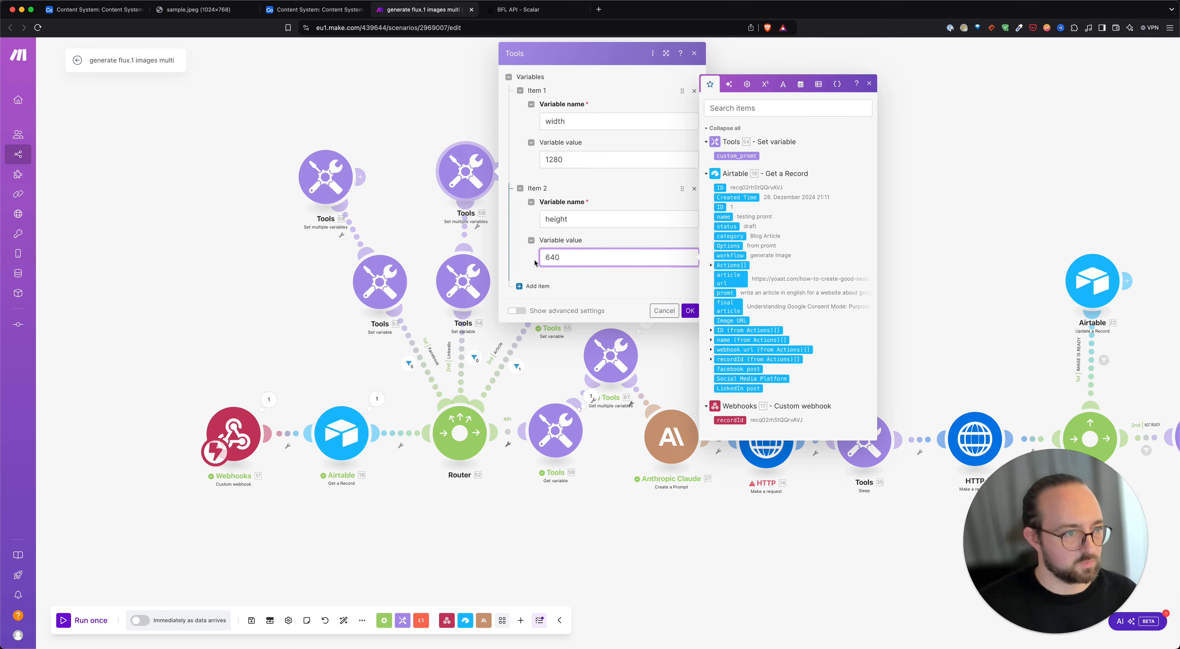
left_click(535, 263)
left_click(692, 312)
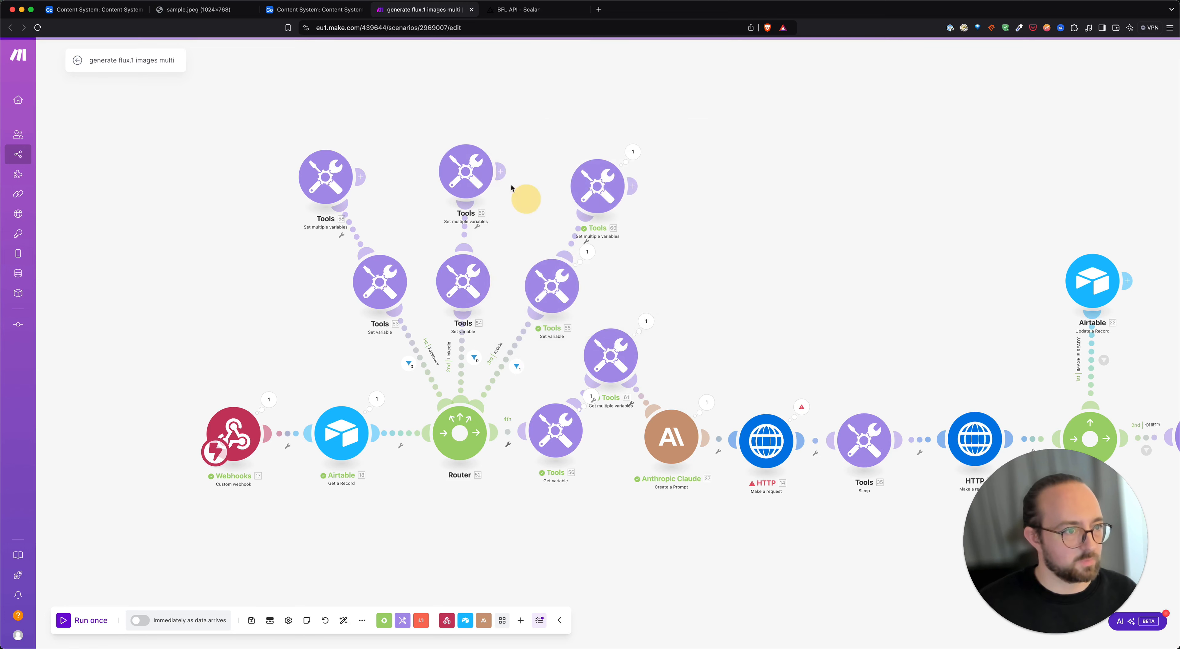
Set the Article route's width variable to 1440, keeping its height variable at 800
left_click_drag(471, 183, 477, 166)
left_click(605, 191)
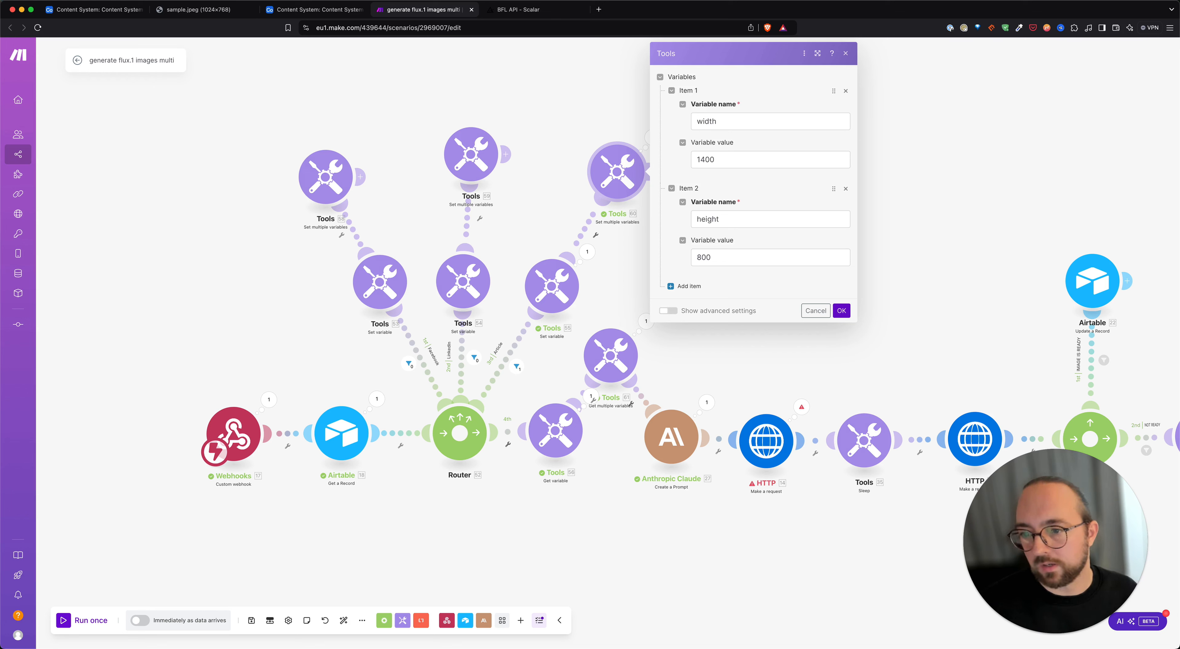
left_click(721, 159)
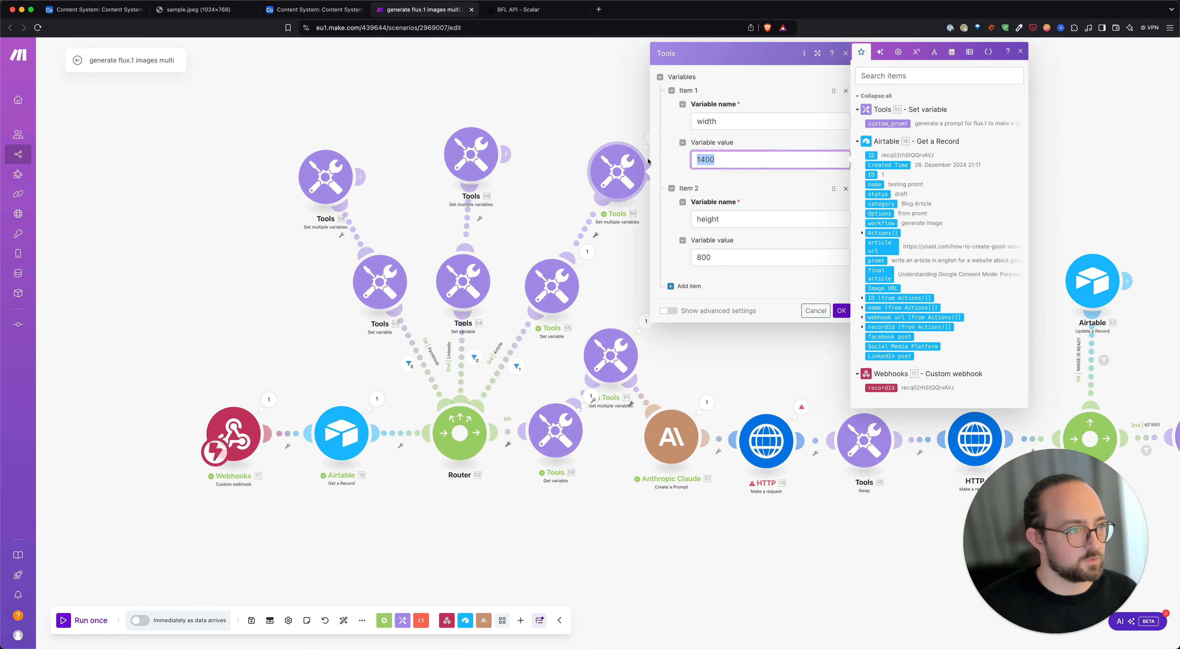
type("140")
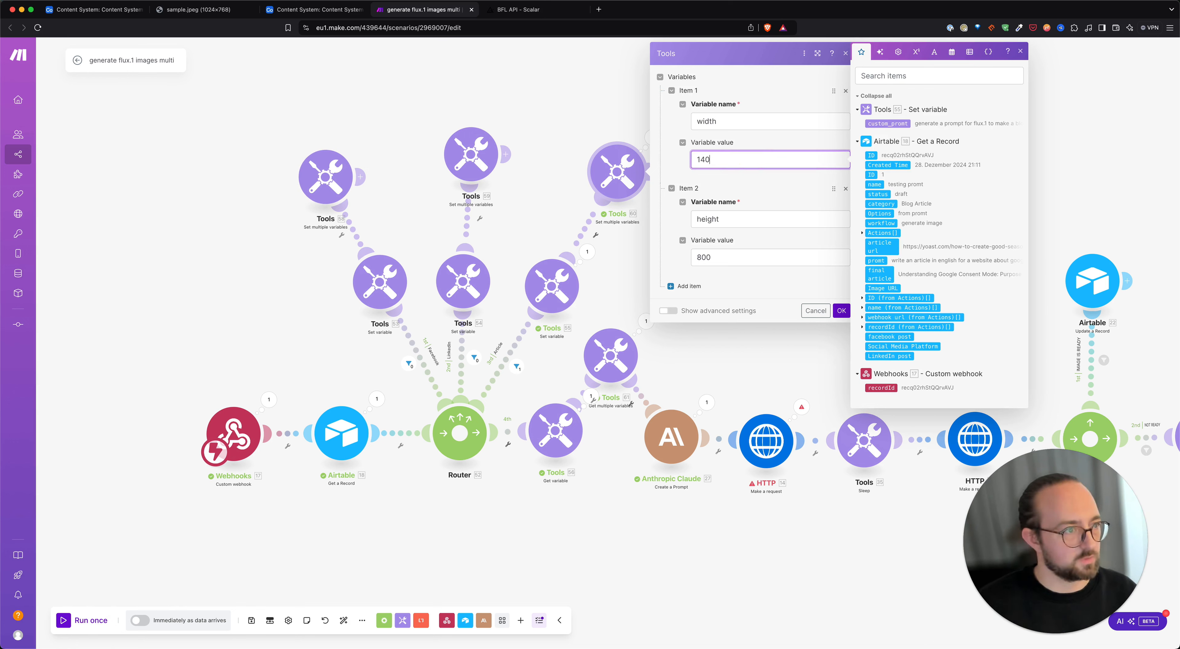
type("40")
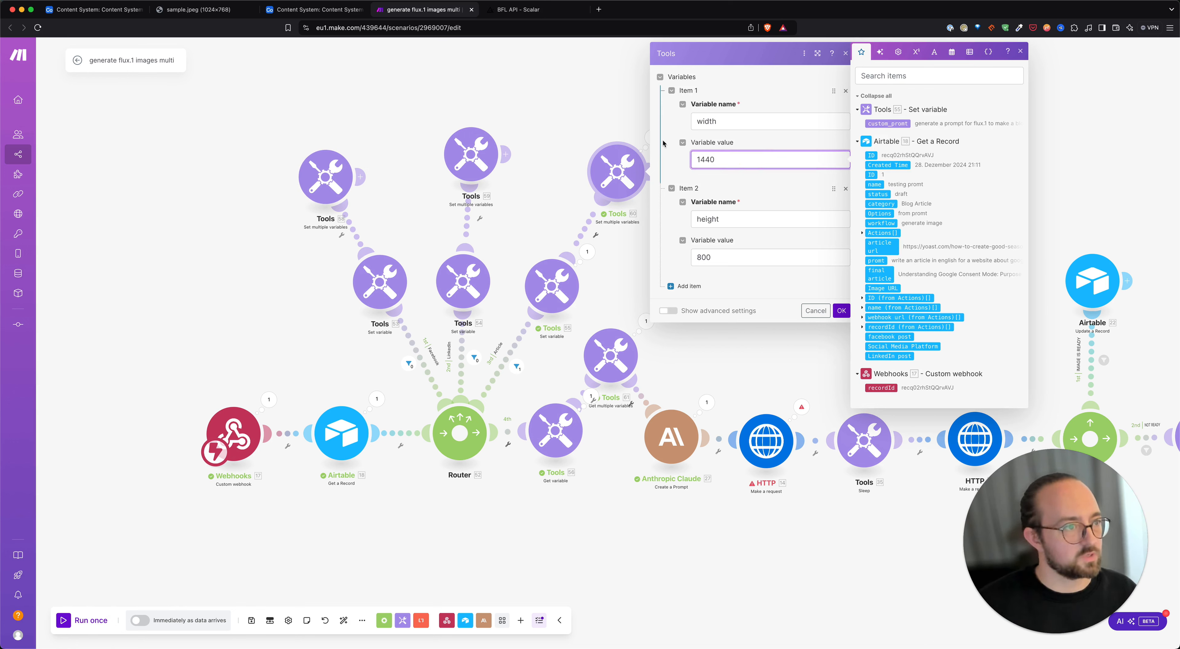
left_click(736, 253)
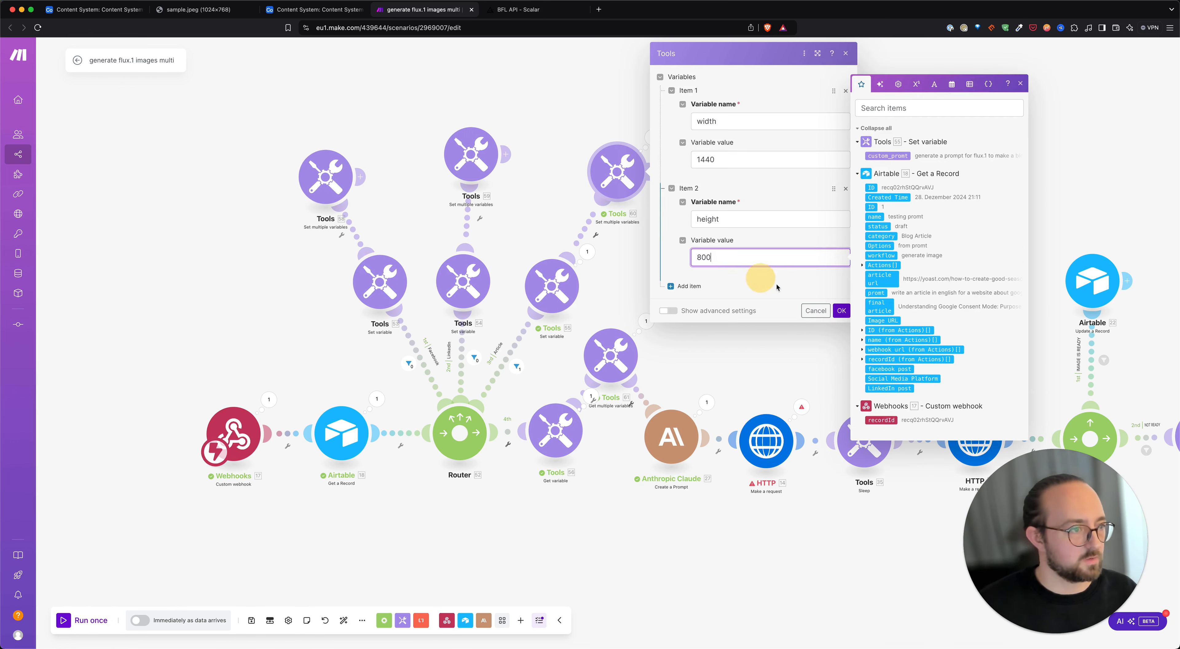
left_click(842, 310)
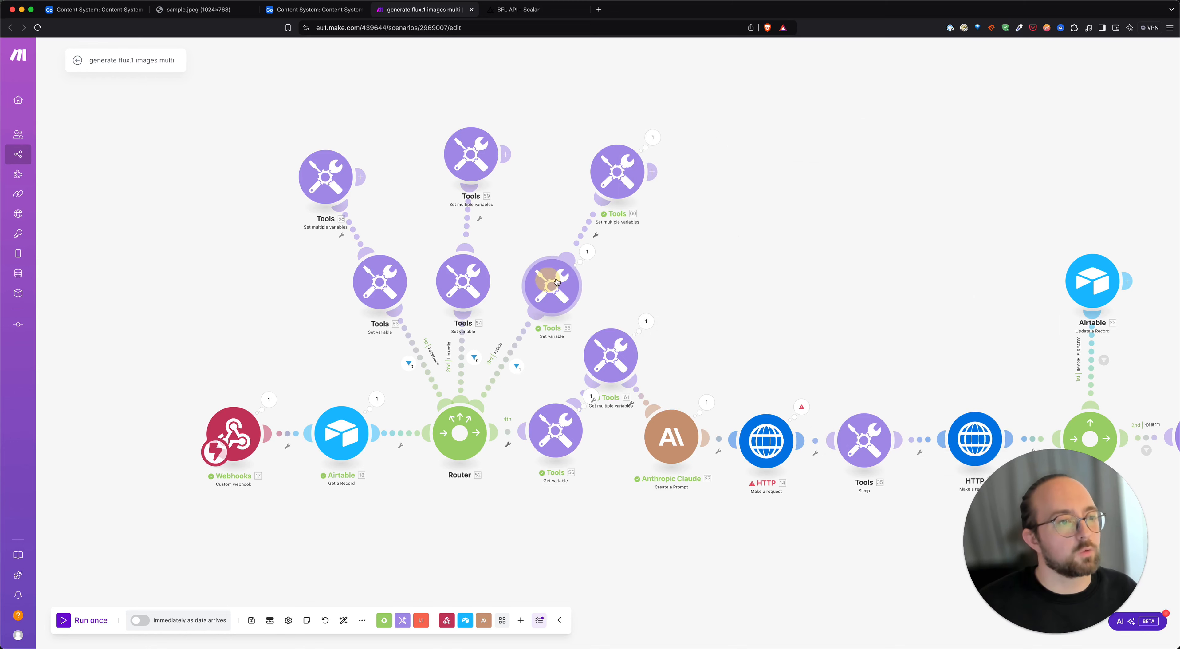
Rearrange the Set variable and Set multiple variables modules of the LinkedIn and Article routes so they are evenly spaced above the router
left_click_drag(552, 284, 585, 279)
left_click_drag(467, 275, 477, 273)
left_click_drag(472, 155, 482, 164)
left_click_drag(485, 276, 493, 276)
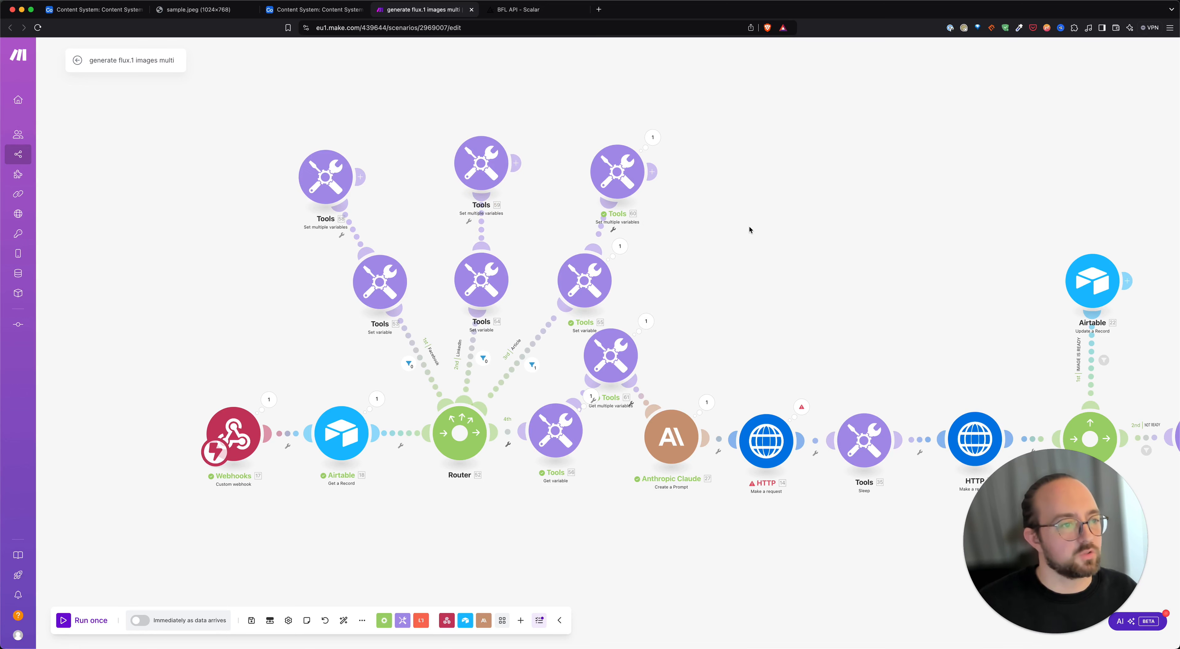
left_click_drag(595, 276, 584, 276)
left_click_drag(643, 179, 659, 186)
Add a space before the width value in the first HTTP module's request content, and save the scenario
left_click_drag(726, 322, 738, 193)
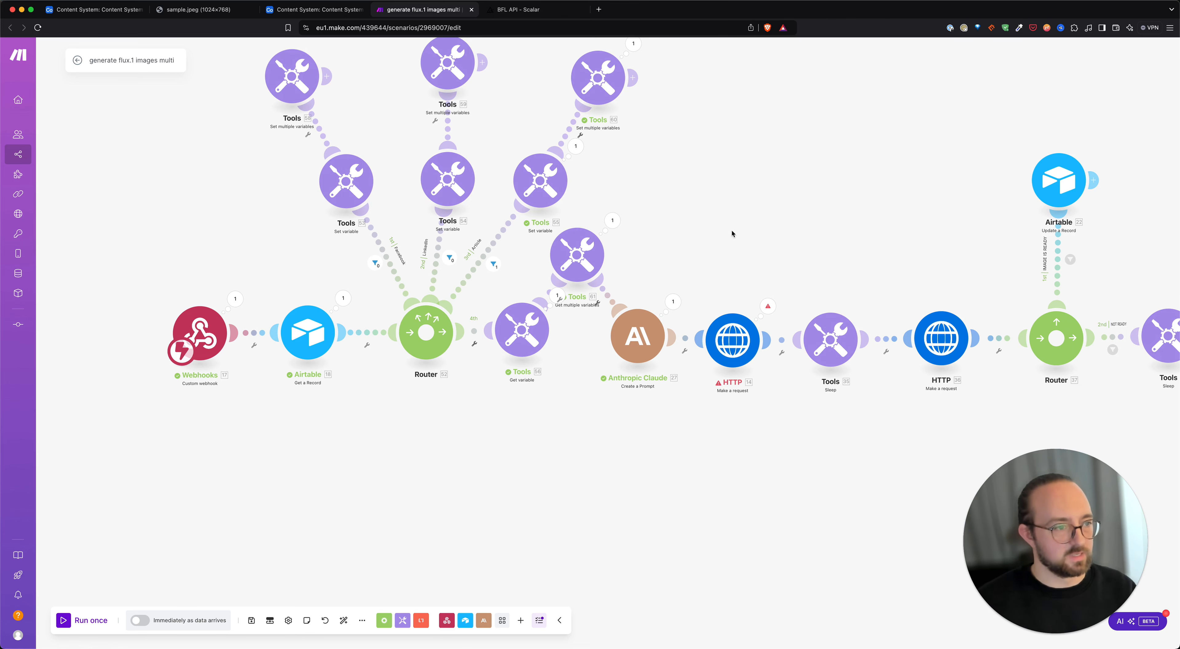
left_click_drag(732, 271, 619, 241)
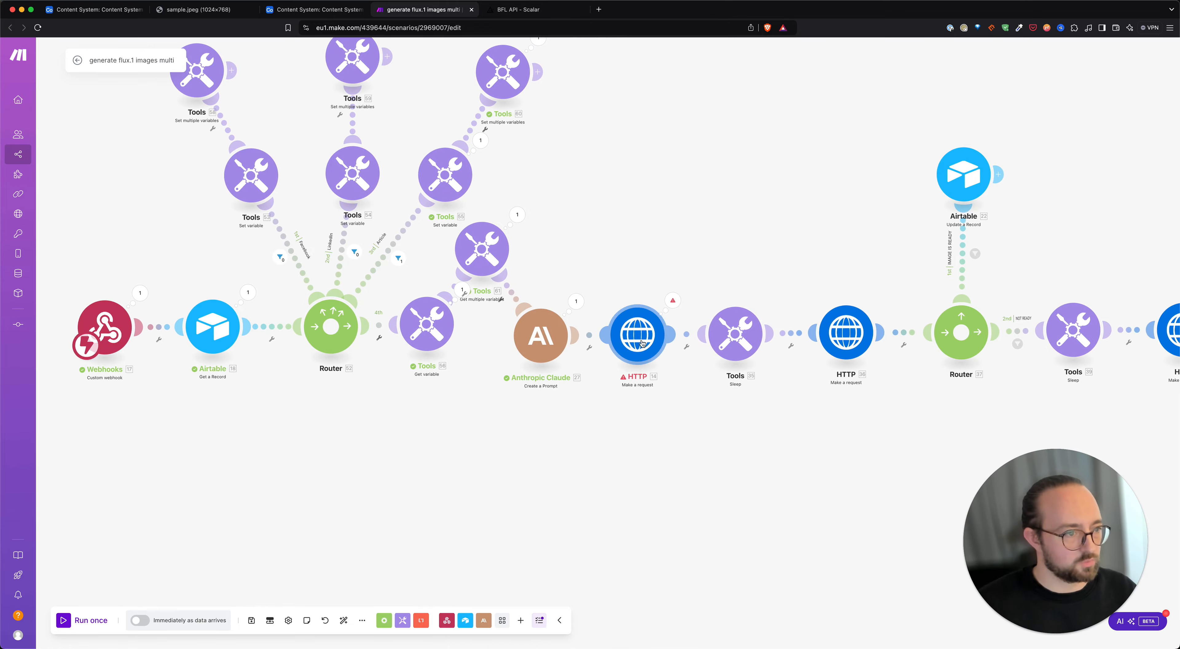
left_click(642, 343)
scroll(768, 502, "down", 3)
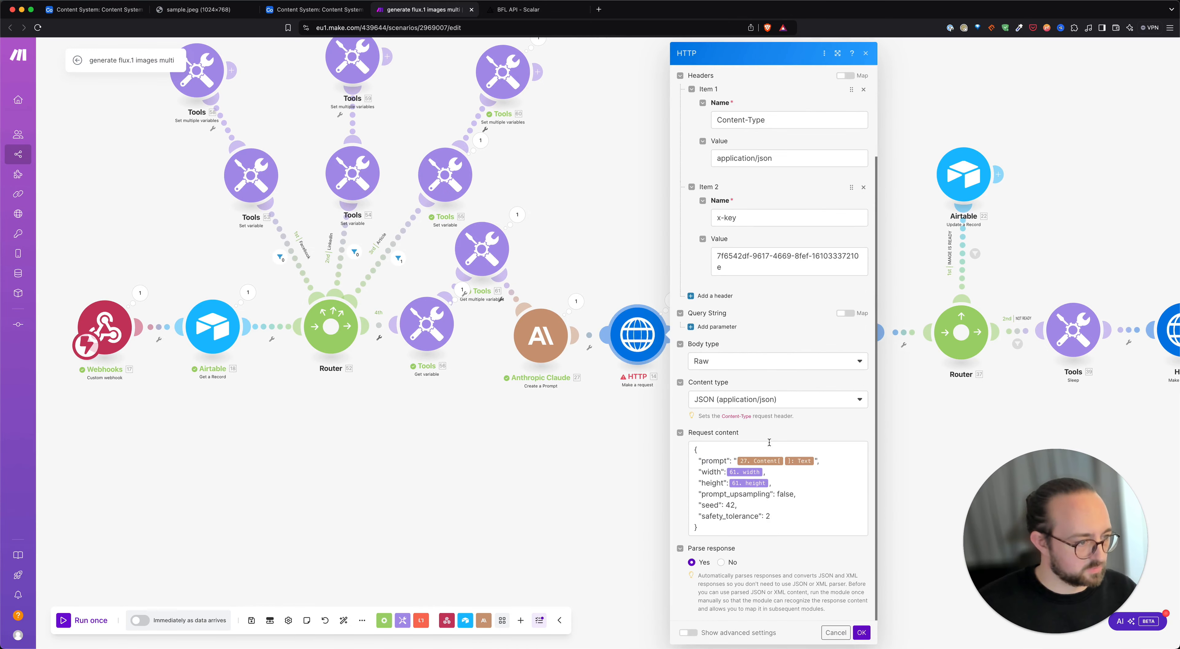
left_click(768, 502)
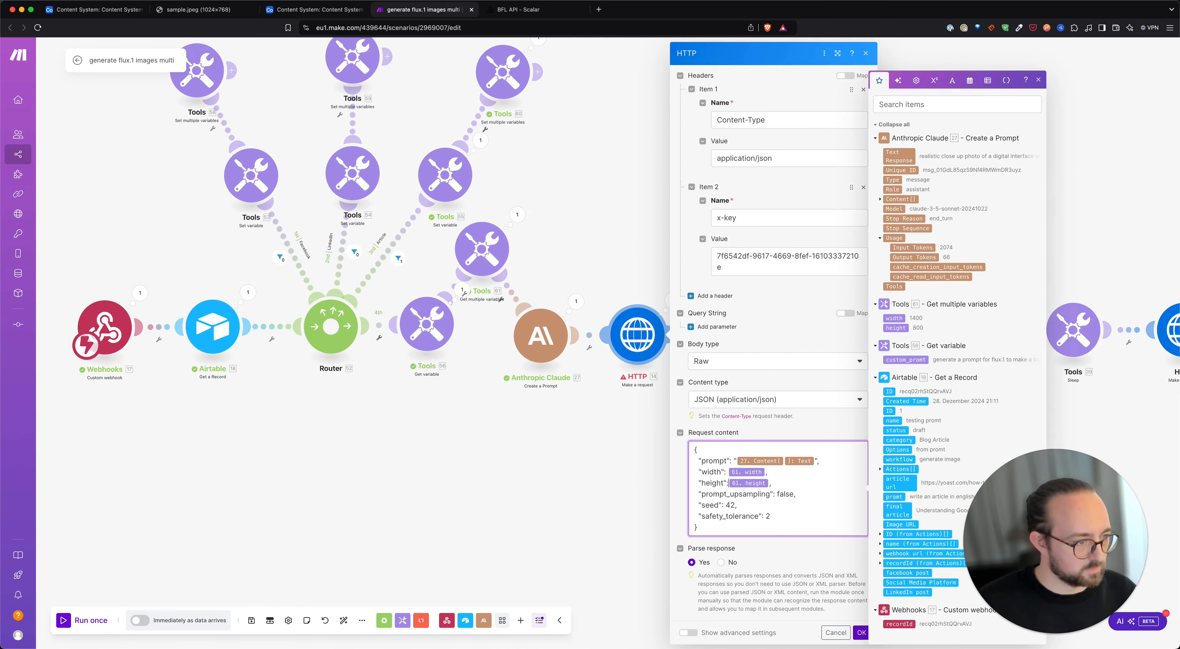
left_click(862, 632)
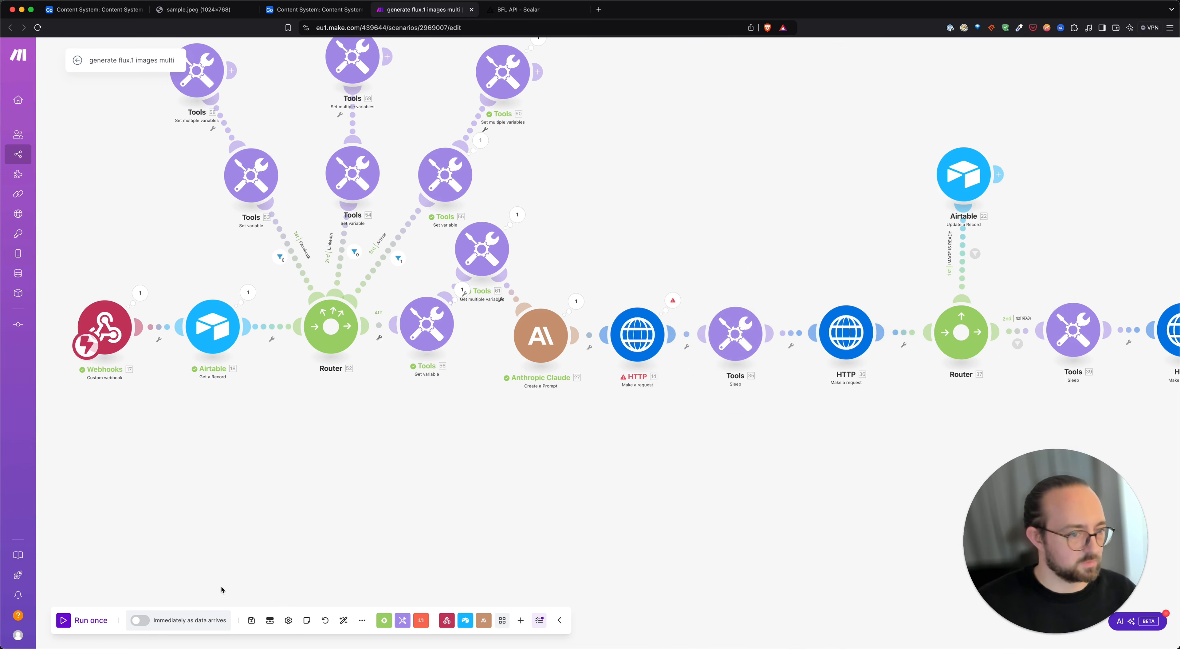
left_click(250, 619)
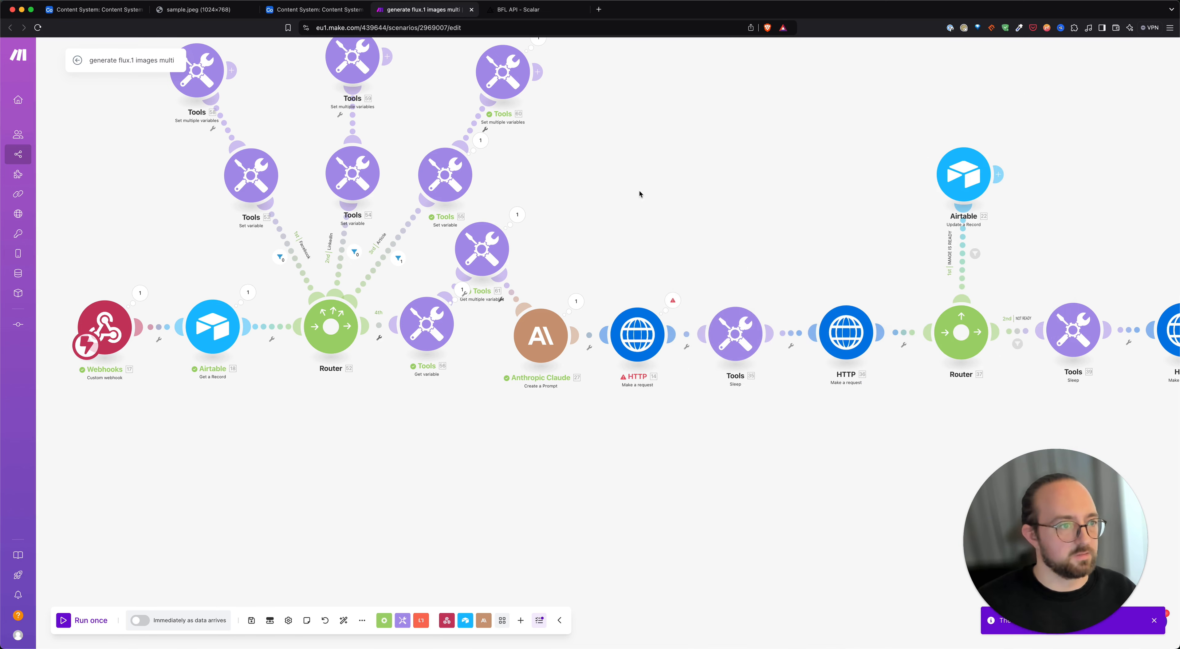
Switch to the Airtable Blog Articles view and clear the testing promt record's workflow cell
left_click_drag(639, 191, 697, 290)
scroll(697, 290, "down", 1)
left_click_drag(678, 248, 705, 277)
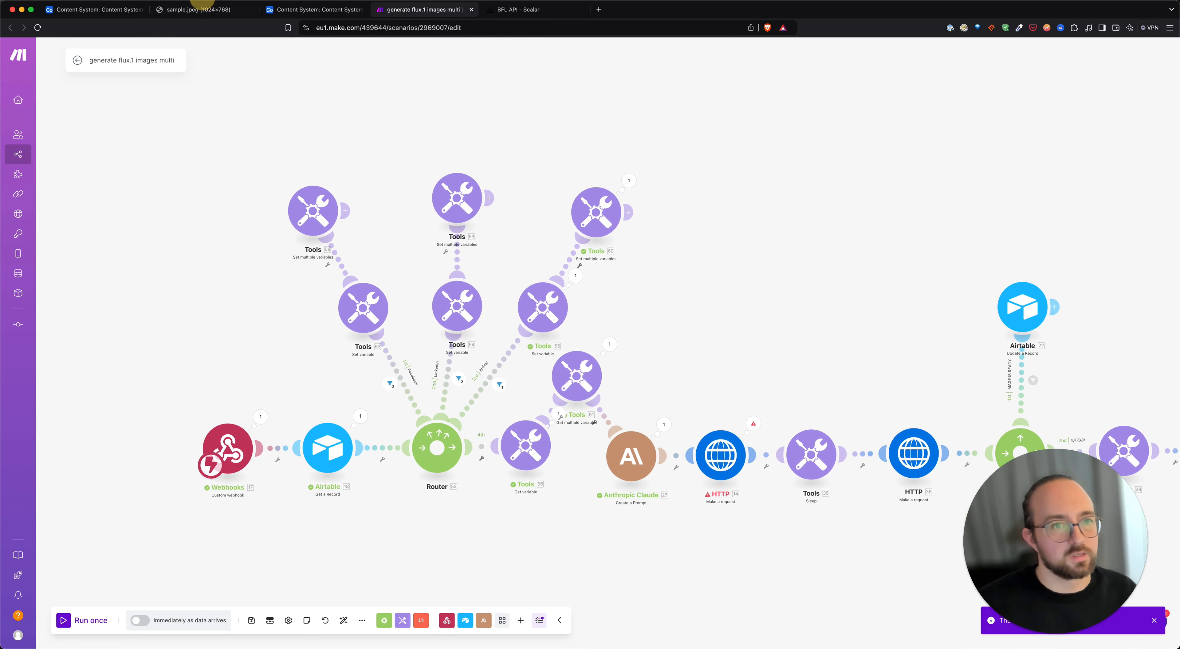
left_click(82, 14)
left_click(646, 120)
key("BackSpace")
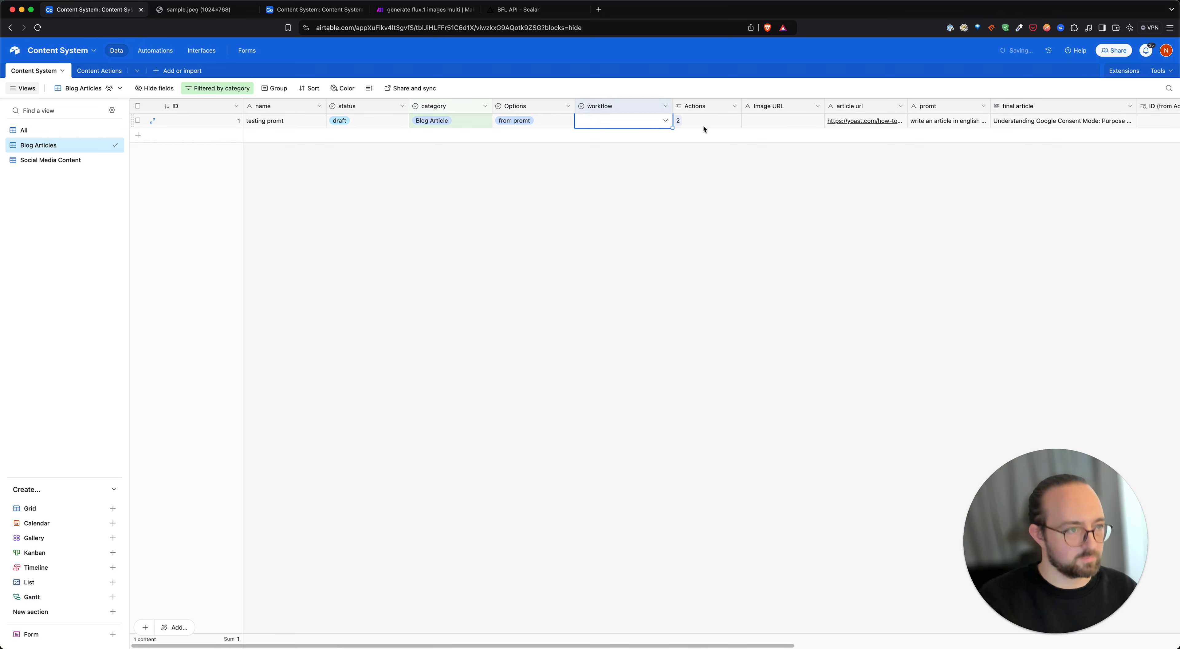
left_click(626, 125)
left_click(626, 126)
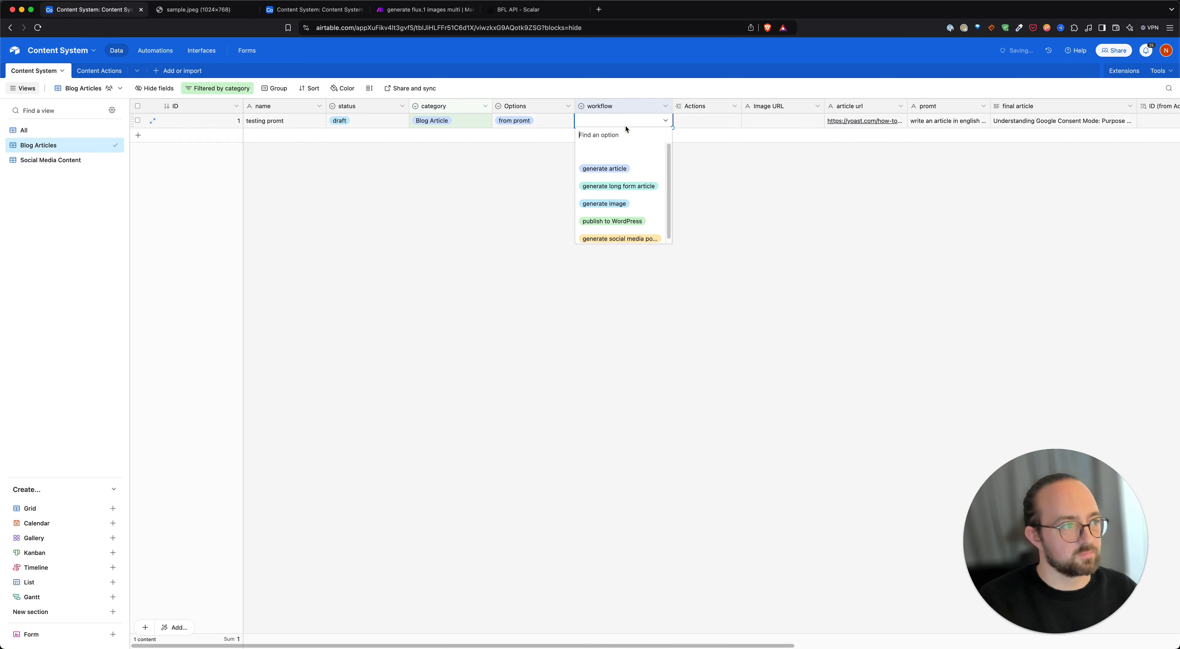
left_click(812, 205)
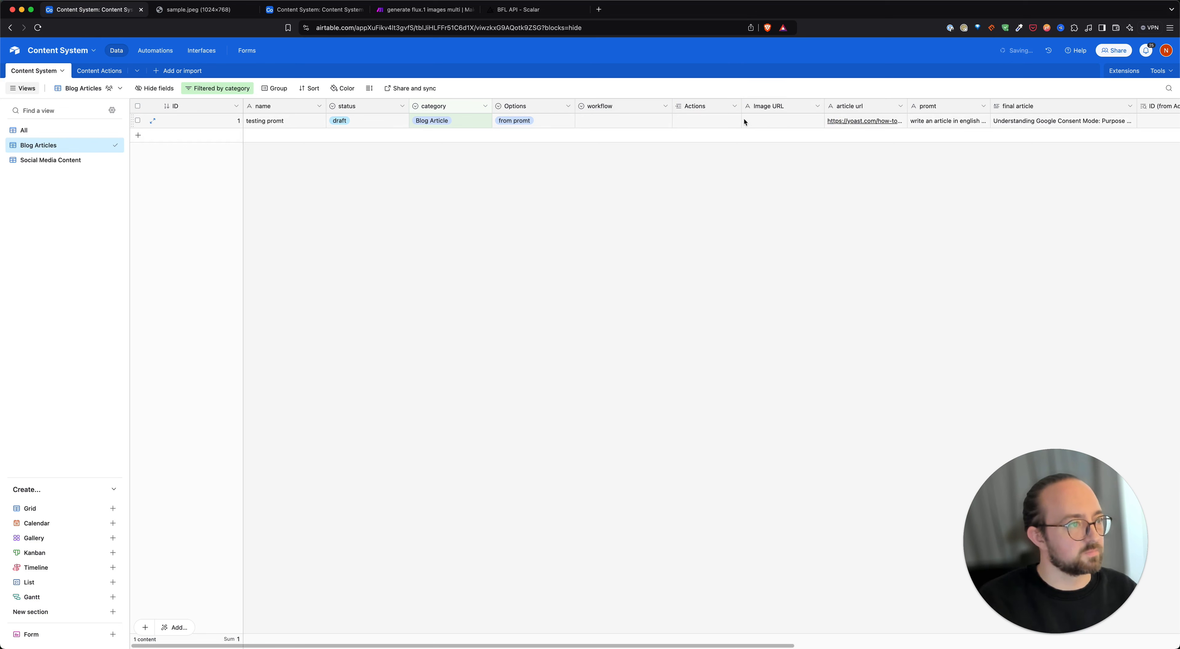
Set the testing promt record's workflow to generate image, and run the Make scenario once
left_click(612, 121)
key("BackSpace")
left_click(614, 121)
left_click(625, 207)
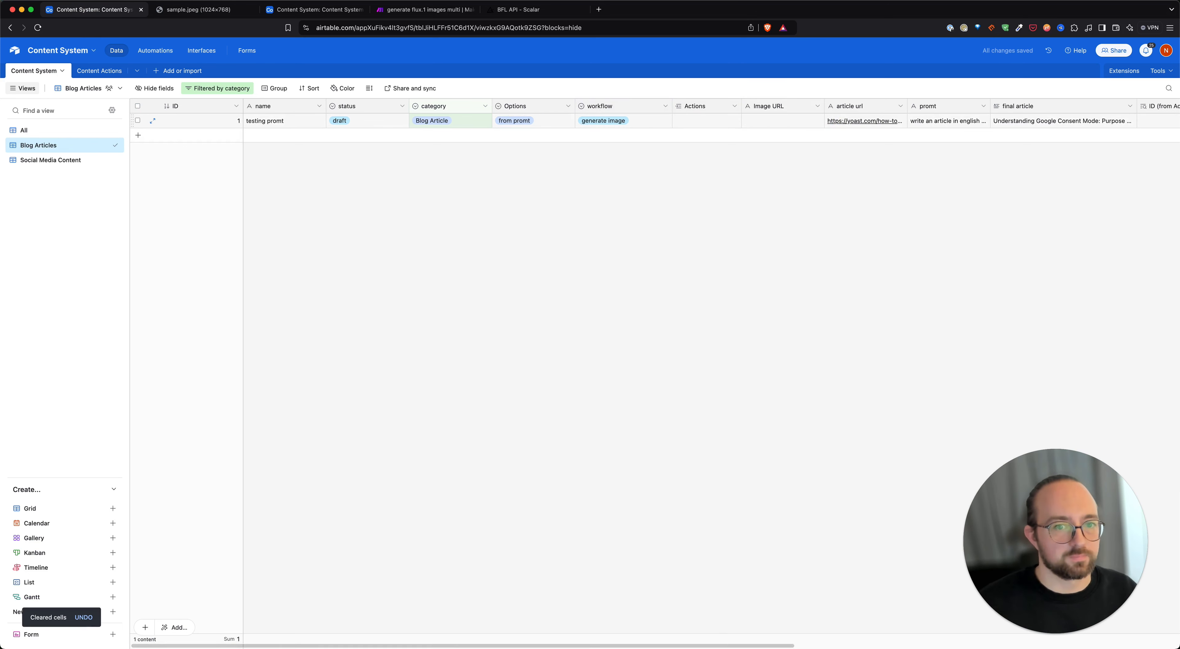
left_click(451, 12)
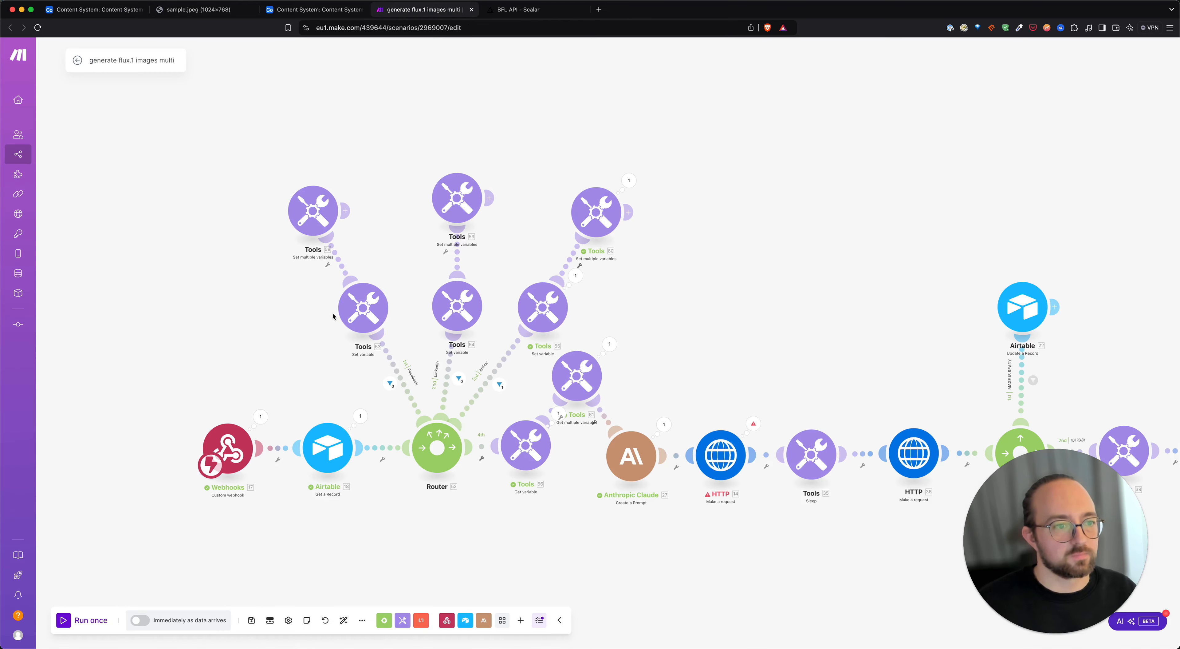
left_click(89, 620)
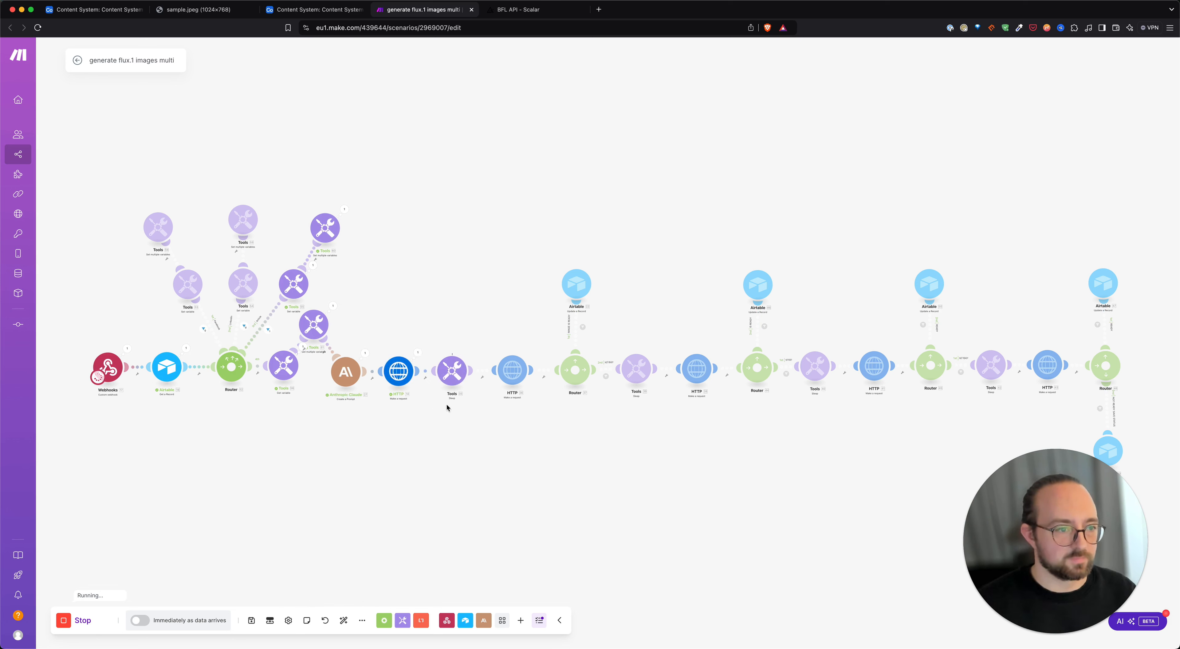
Check the first HTTP module's executed request, and open the generated image from the testing promt record's Image URL in Airtable
left_click(417, 354)
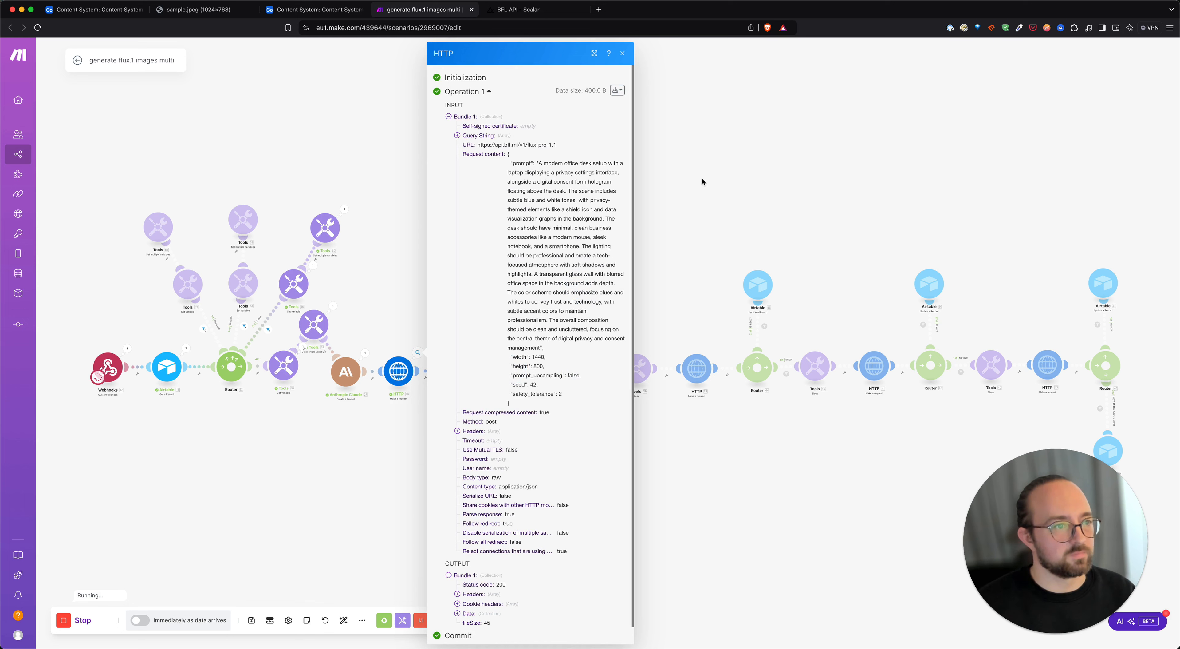
left_click(742, 171)
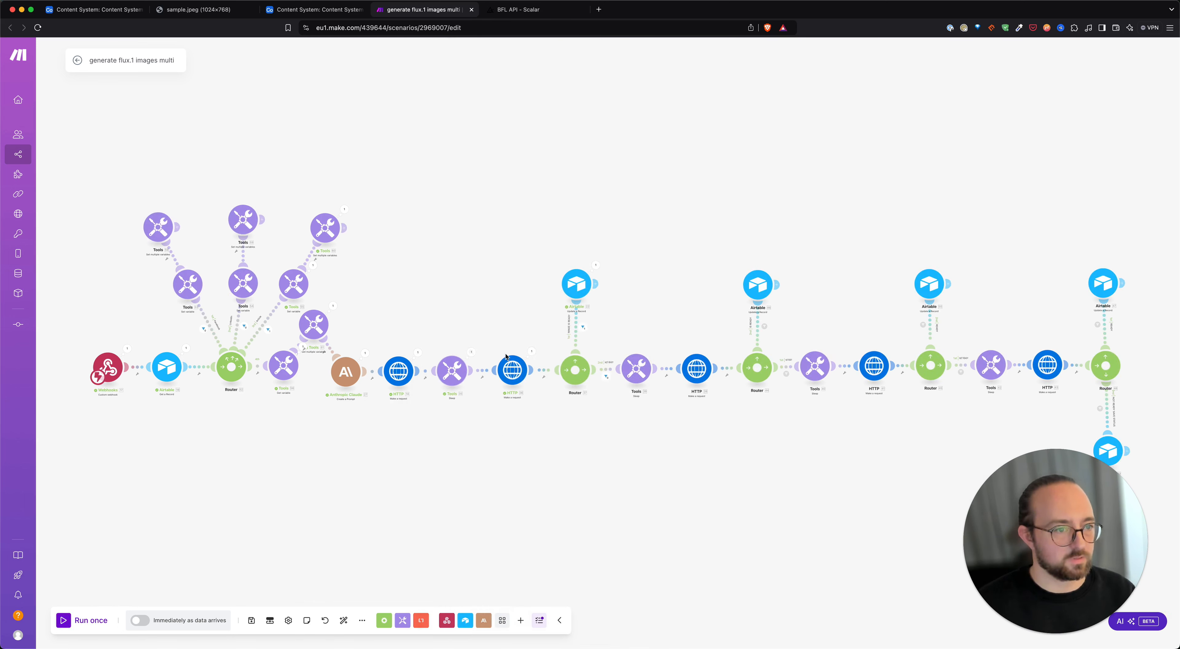
left_click(94, 9)
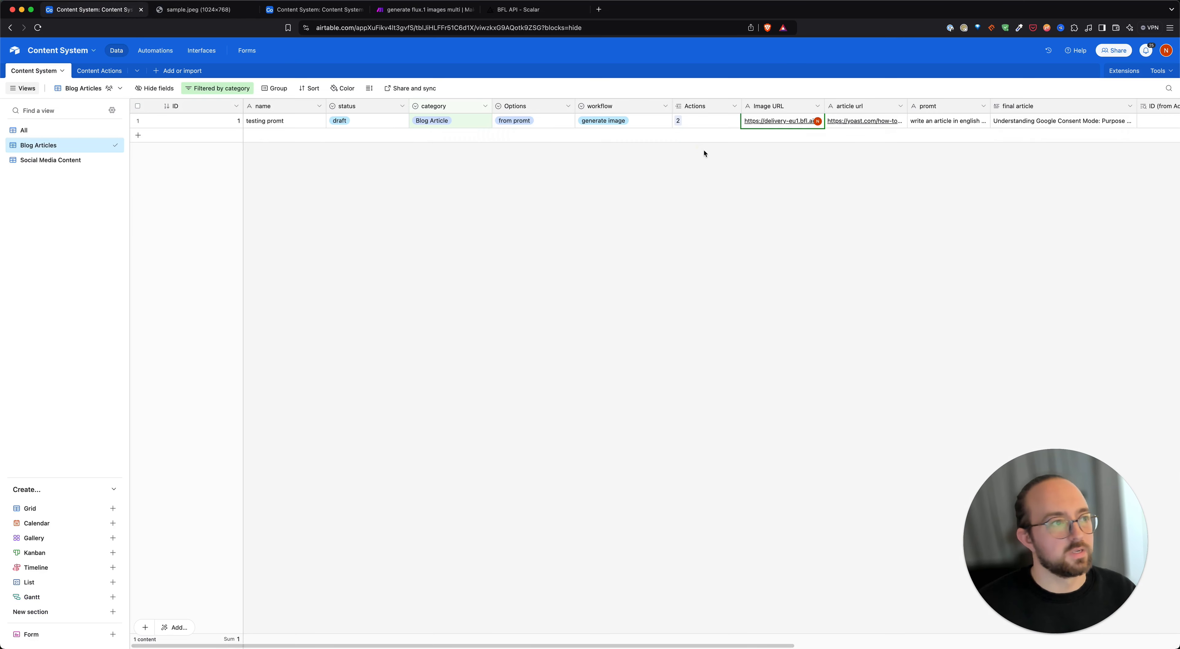
left_click(772, 121)
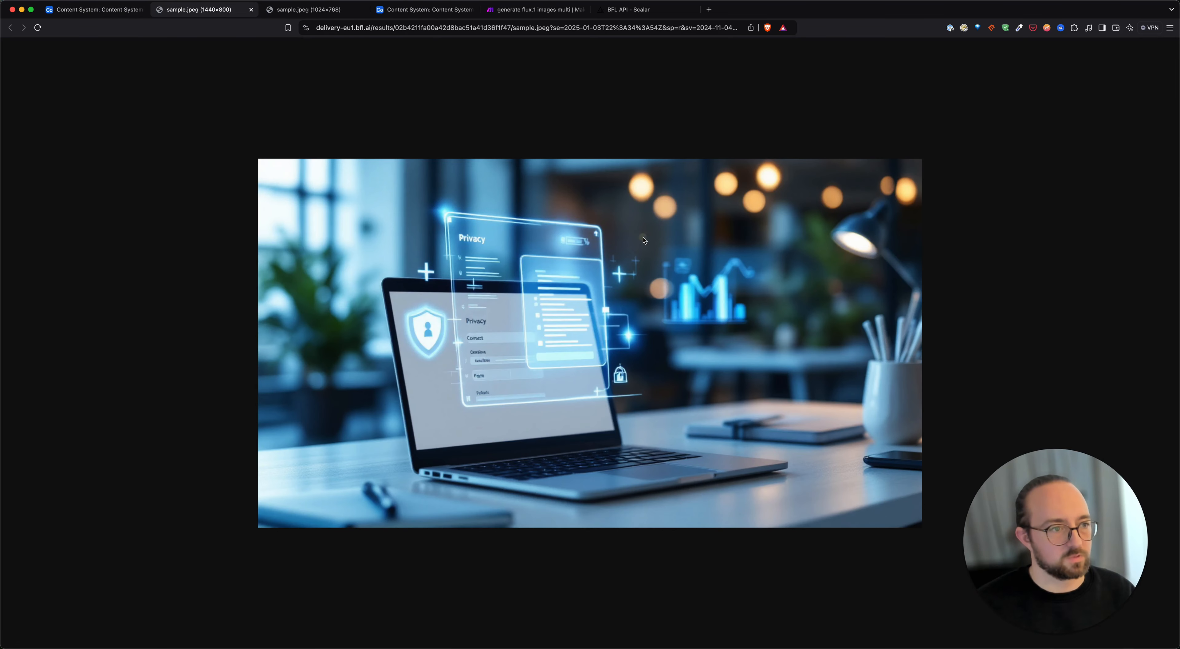
Close the generated image and clear the testing promt record's workflow, Actions and Image URL cells in Airtable
key("super+w")
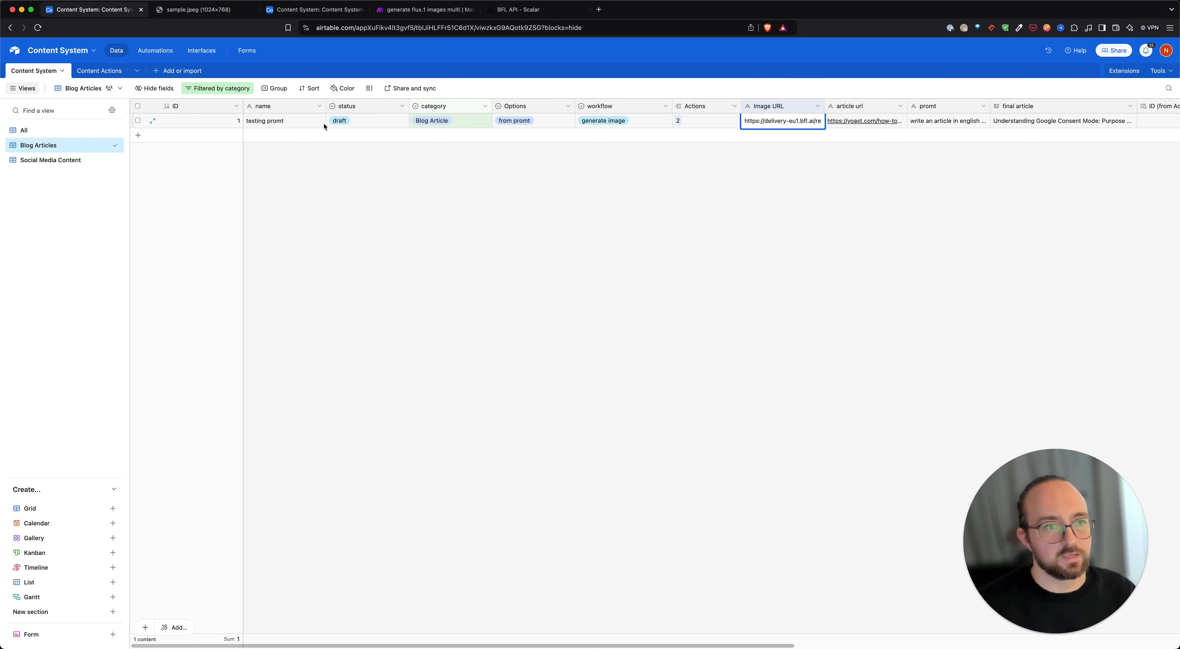
left_click(618, 123)
key("BackSpace")
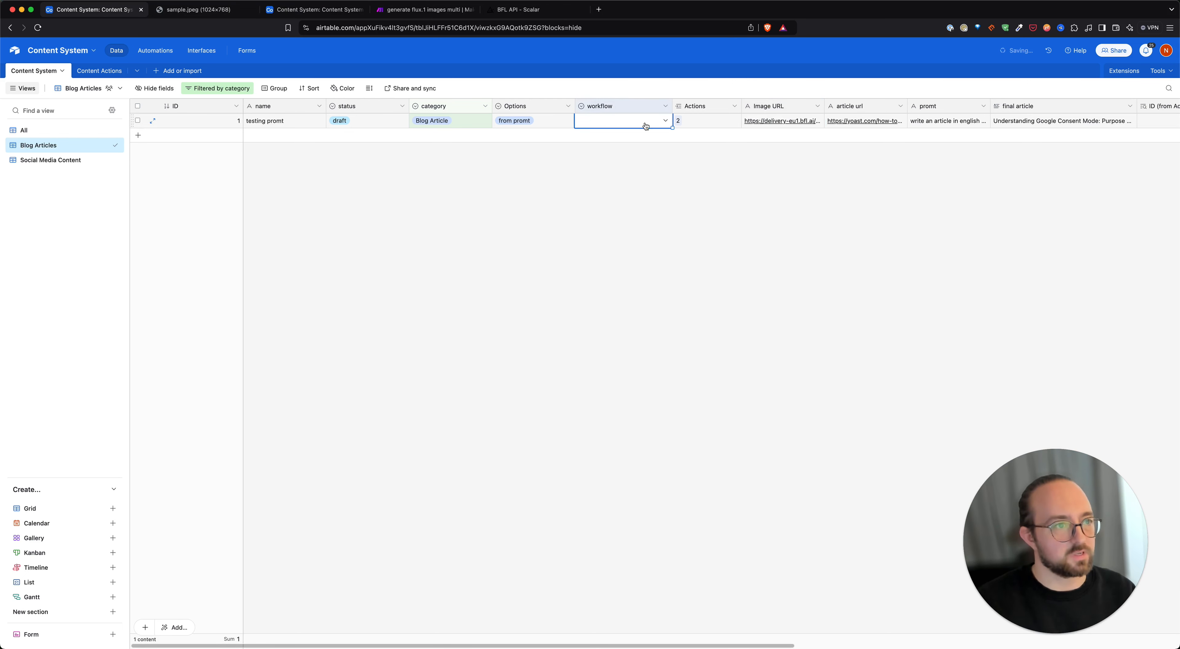
left_click(687, 124)
key("BackSpace")
left_click(804, 121)
key("BackSpace")
left_click(652, 211)
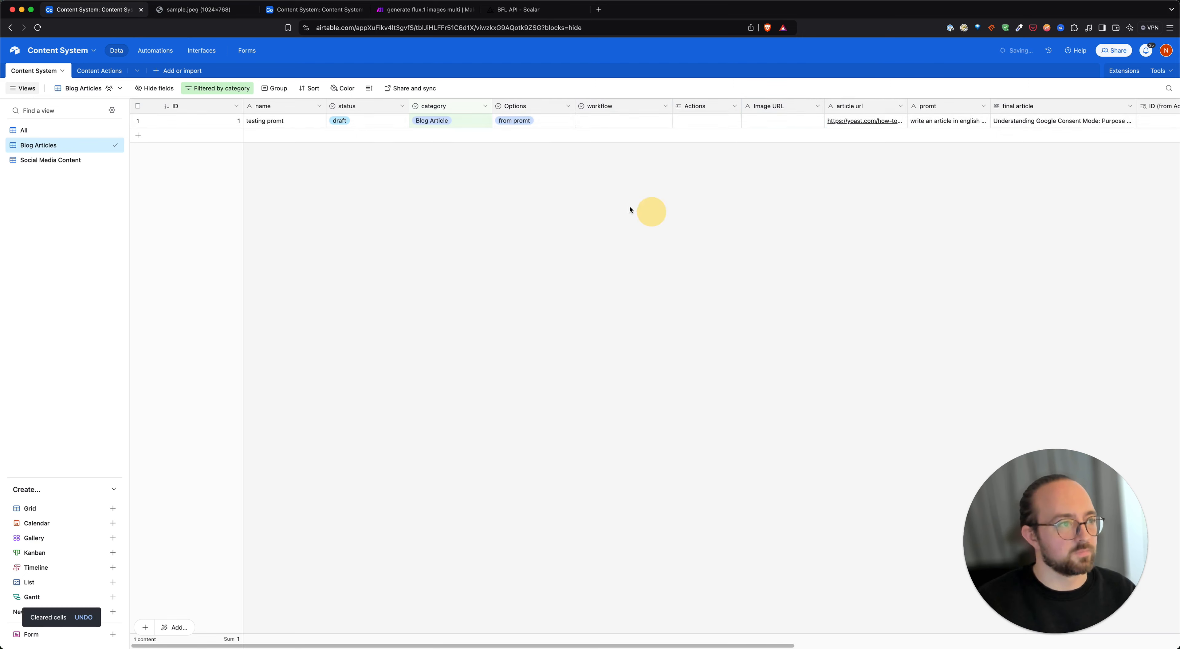
Switch to the Social Media Content view and set the Social Media Platform of the record with ID 4 to LinkedIn
left_click(80, 168)
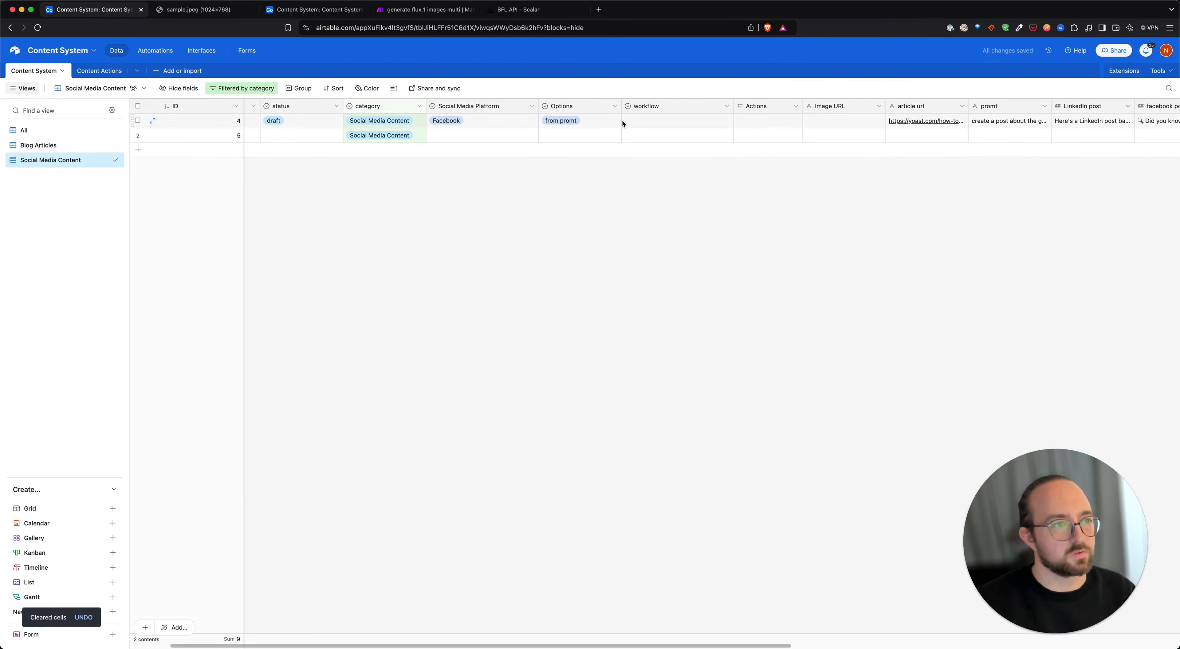
left_click(519, 120)
left_click(463, 185)
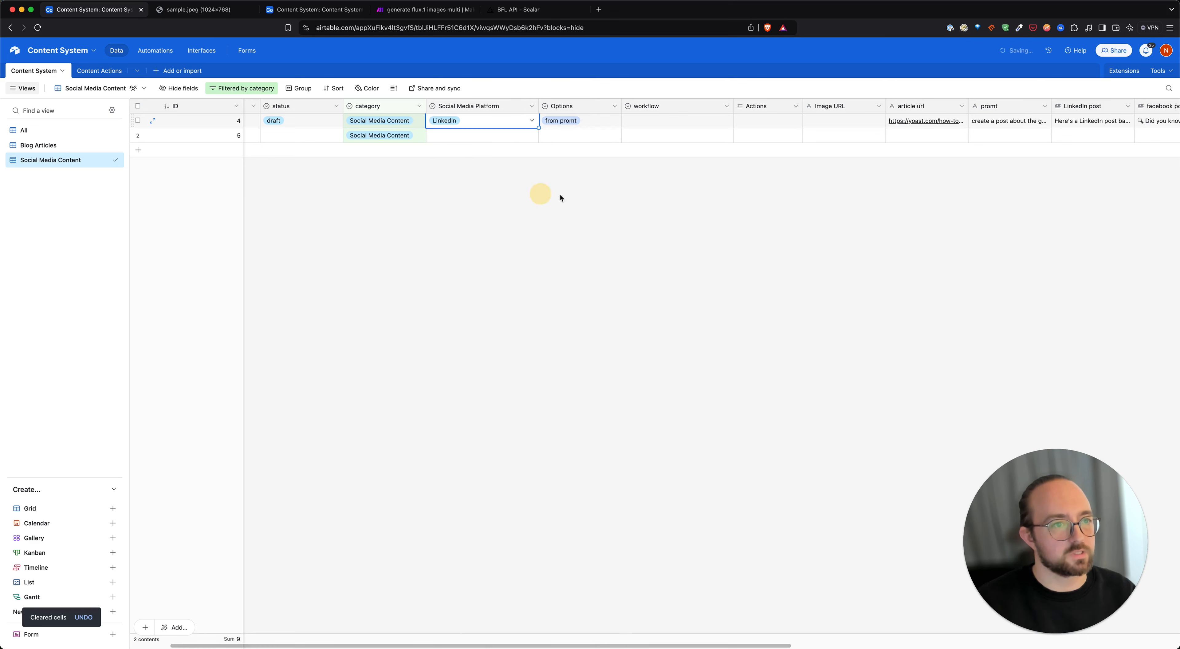
Set the LinkedIn record's workflow to generate image, and run the Make scenario once
left_click(676, 120)
left_click(676, 120)
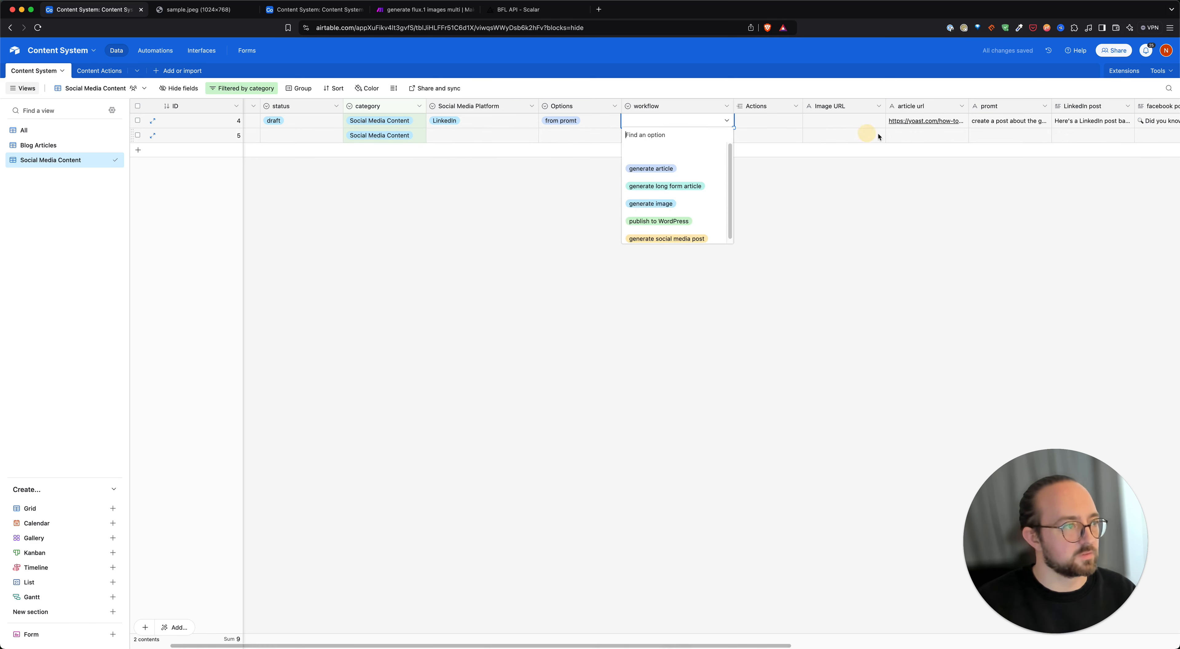
left_click(676, 203)
left_click(424, 9)
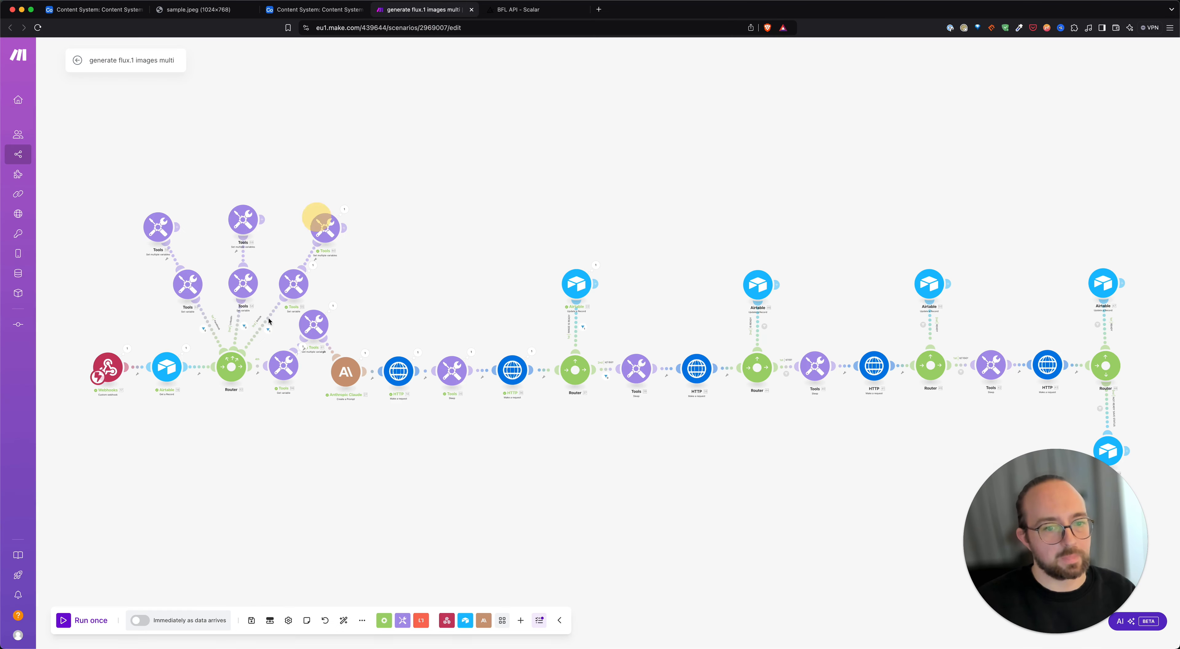
left_click(87, 619)
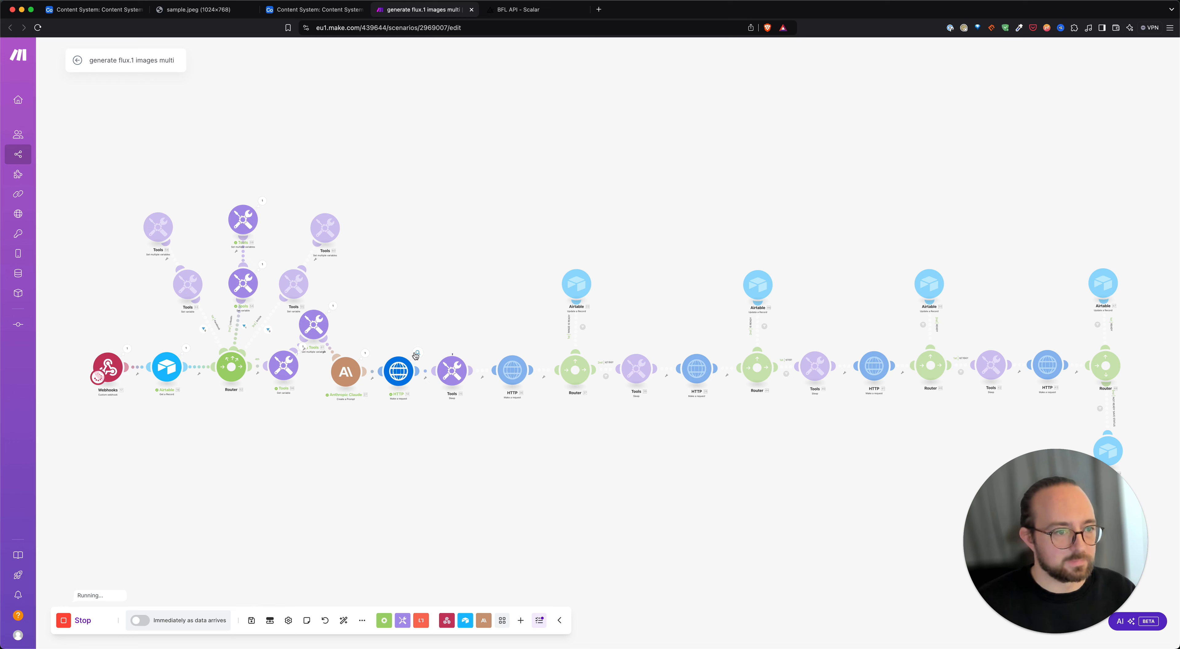
Check the first HTTP module's executed request and expand its output data to view the returned id
left_click(418, 352)
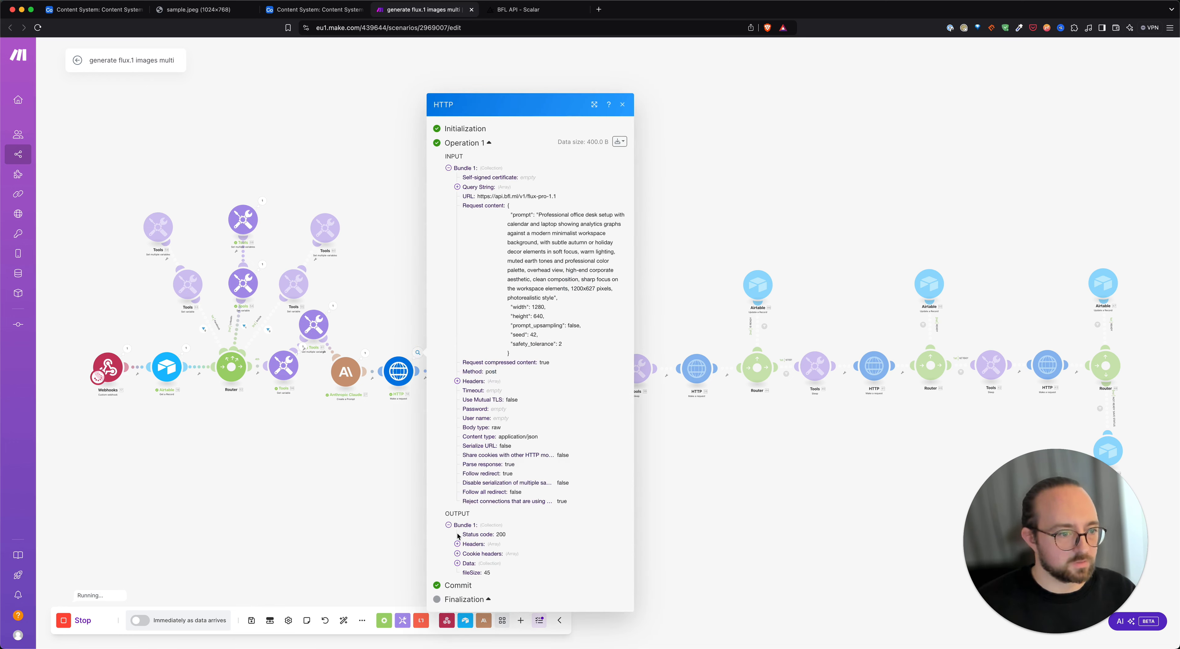
left_click(458, 562)
left_click_drag(479, 568, 622, 567)
left_click(324, 515)
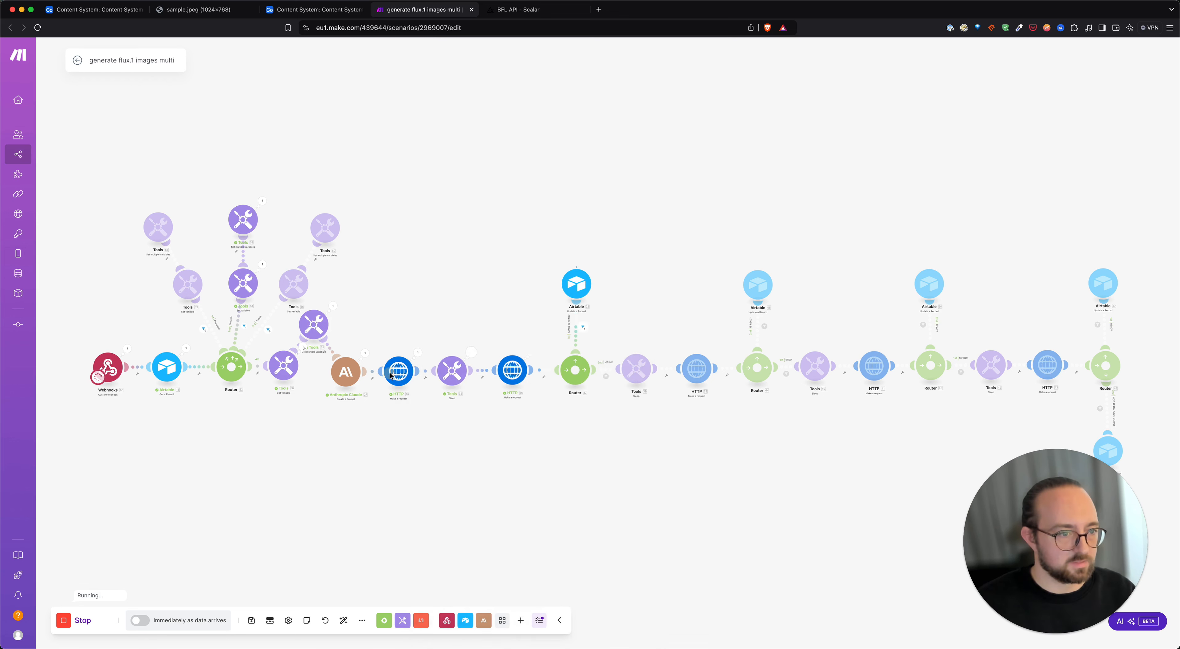
Review the Sleep module and the second HTTP module's get_result URL and id query parameter, leaving both unchanged
left_click(454, 372)
left_click(429, 455)
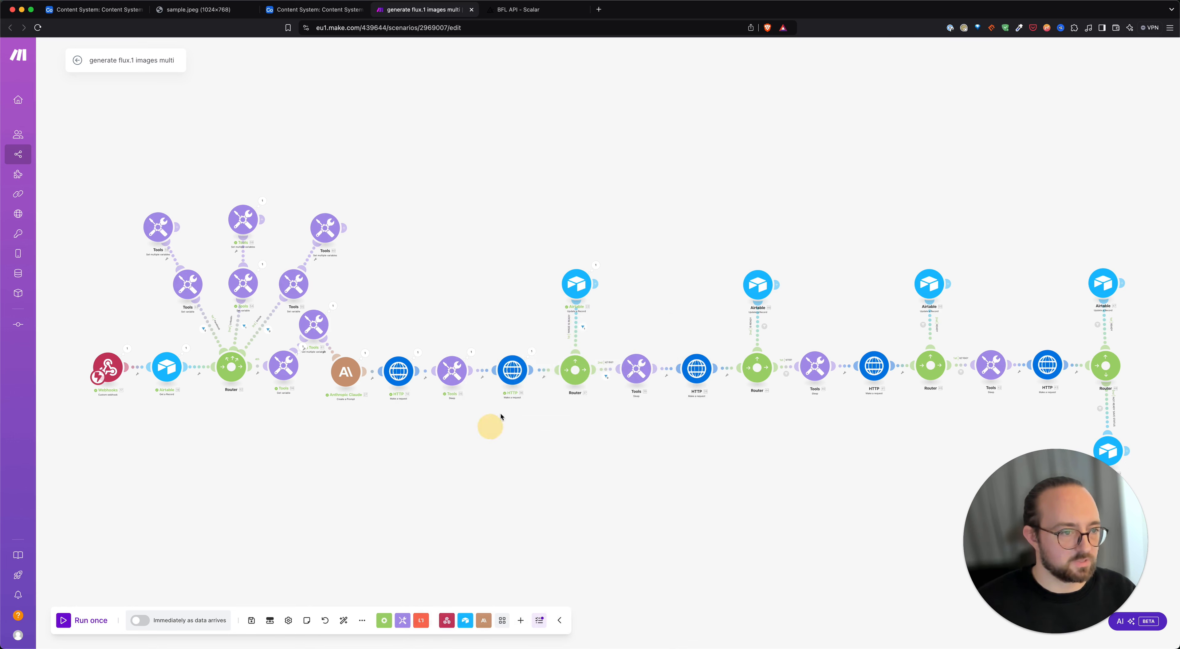
left_click(512, 370)
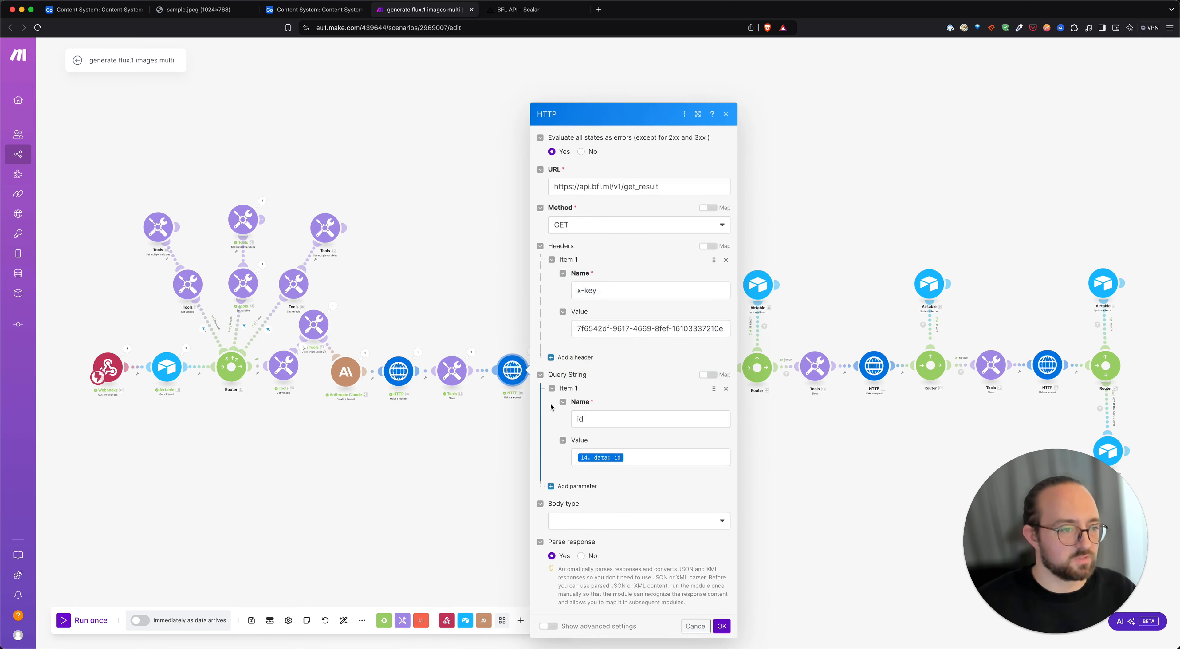
left_click(622, 418)
left_click(591, 412)
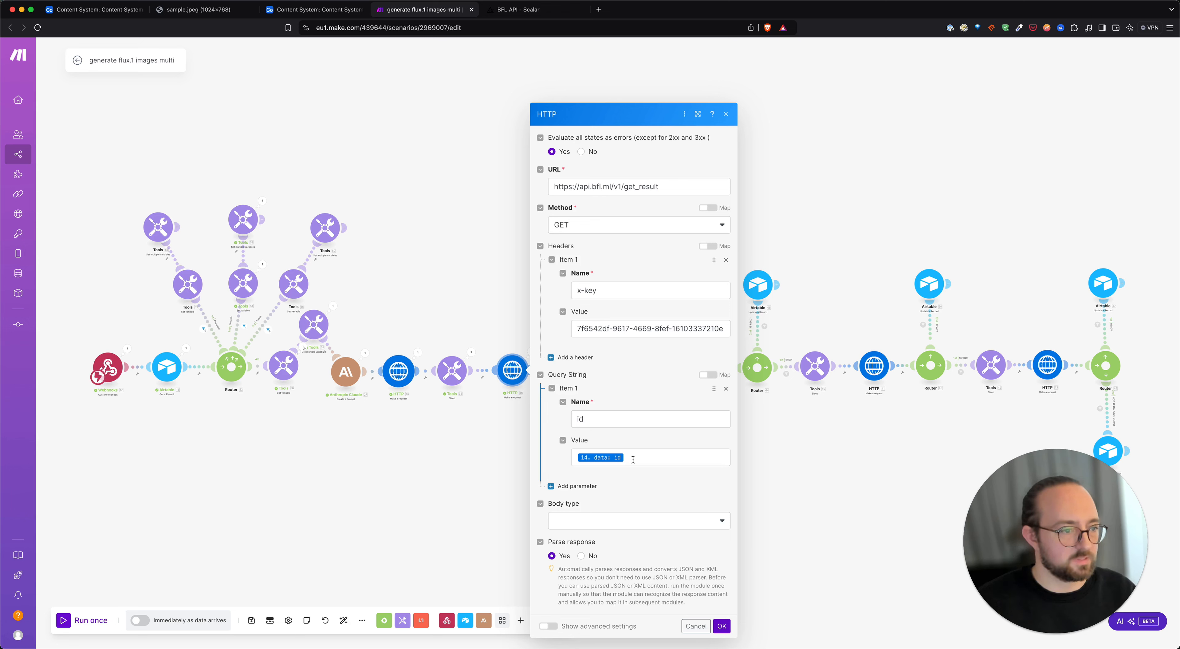
left_click(687, 186)
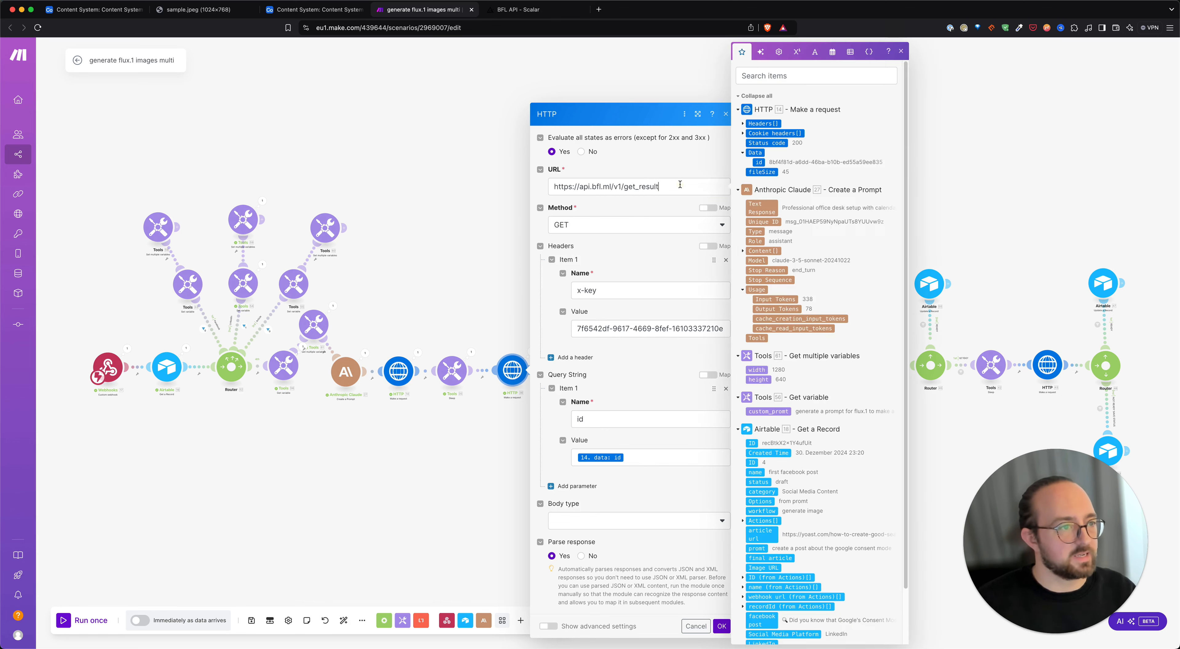
left_click_drag(700, 187, 553, 186)
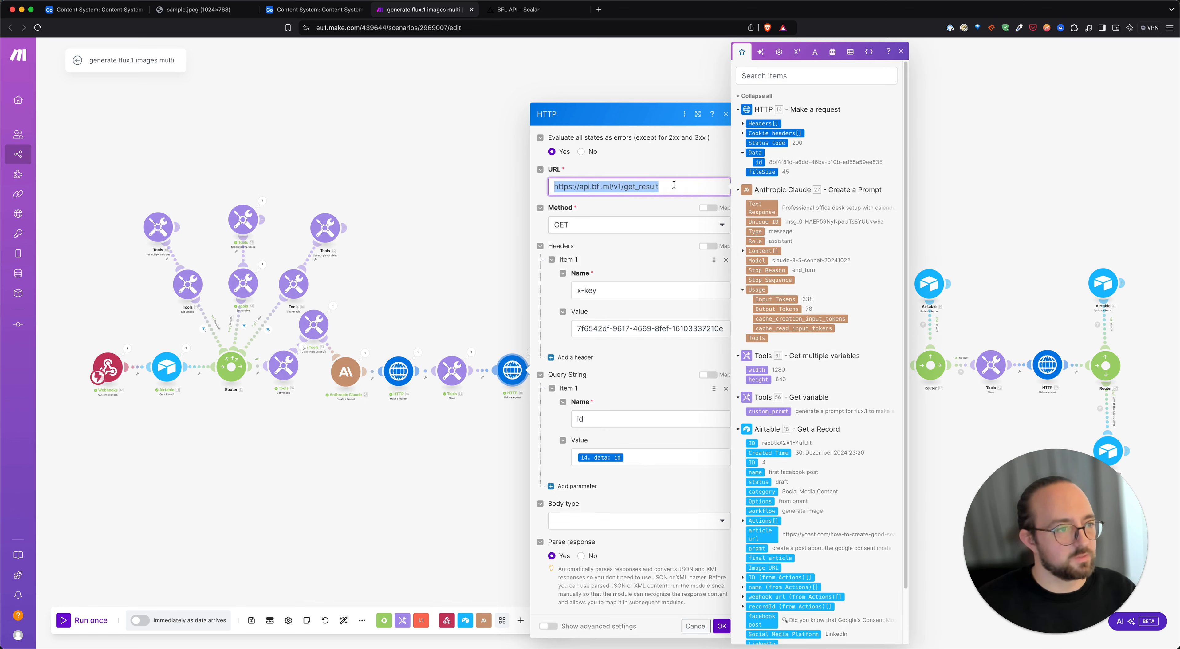
left_click(692, 191)
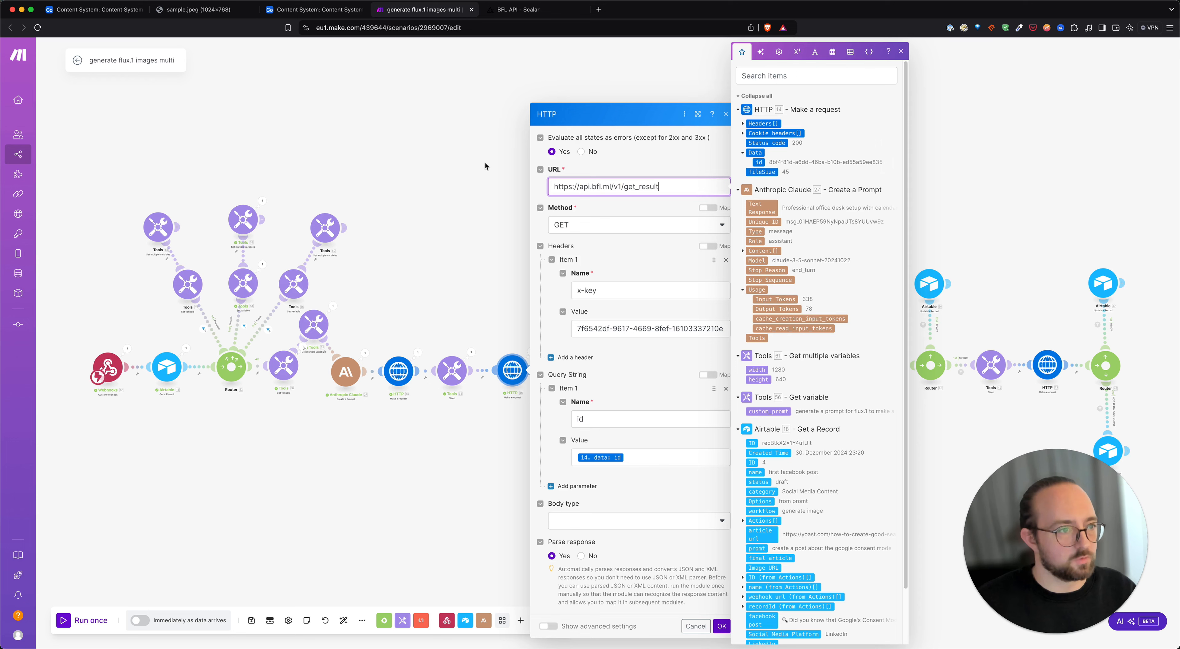
left_click(486, 190)
Return to Airtable and open the generated image from the LinkedIn record's Image URL
scroll(451, 242, "right", 3)
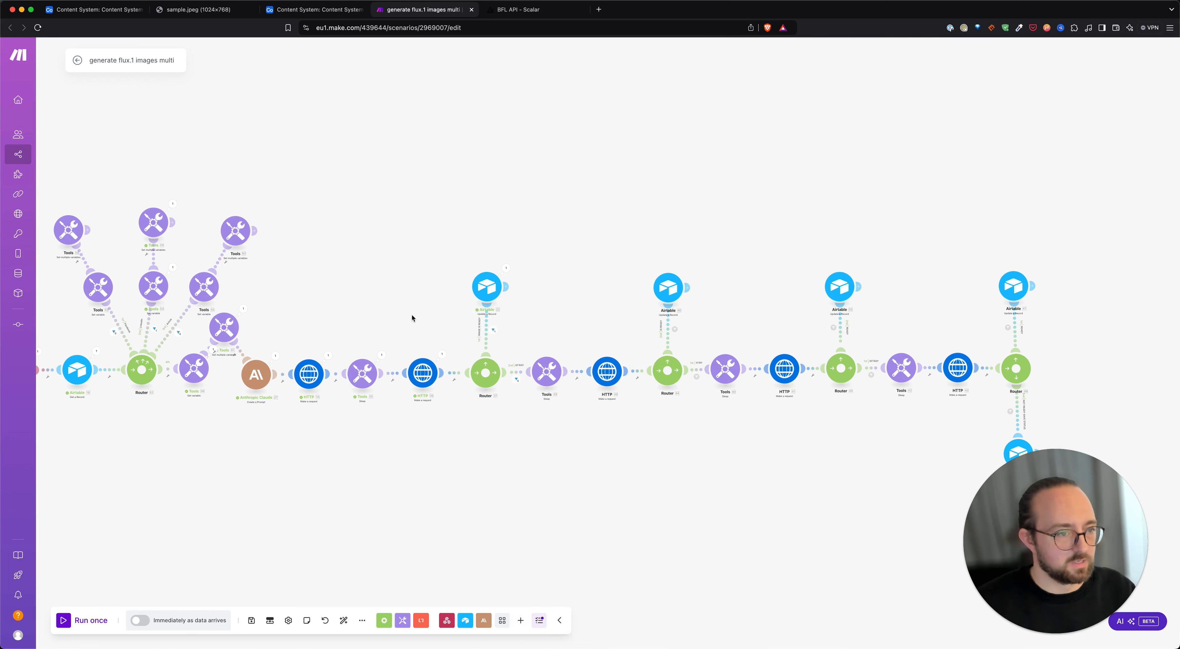
left_click_drag(412, 313, 450, 280)
left_click(83, 10)
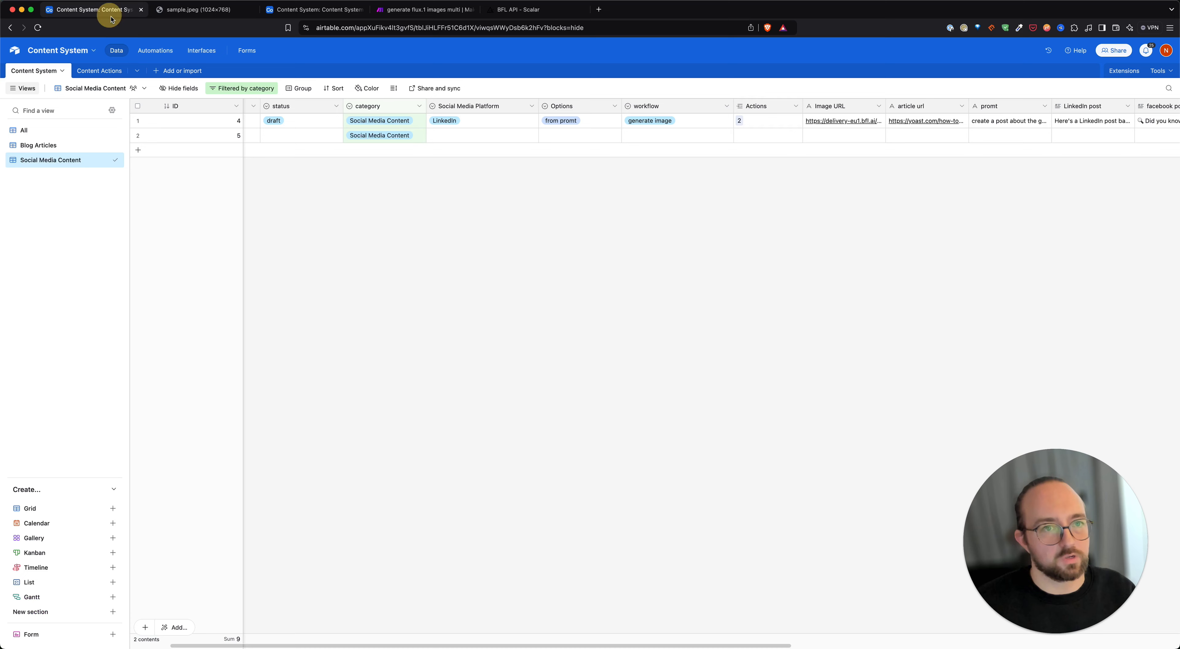
left_click(711, 158)
left_click(830, 121)
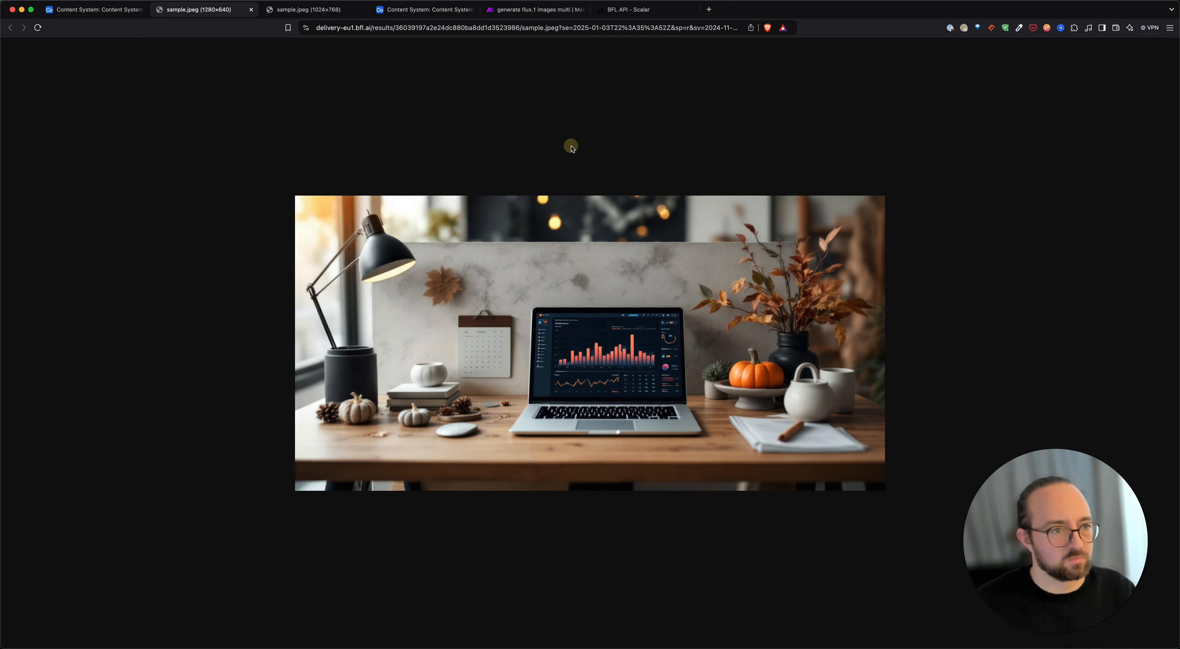
Close the generated image and clear the LinkedIn record's Actions cell
key("super+w")
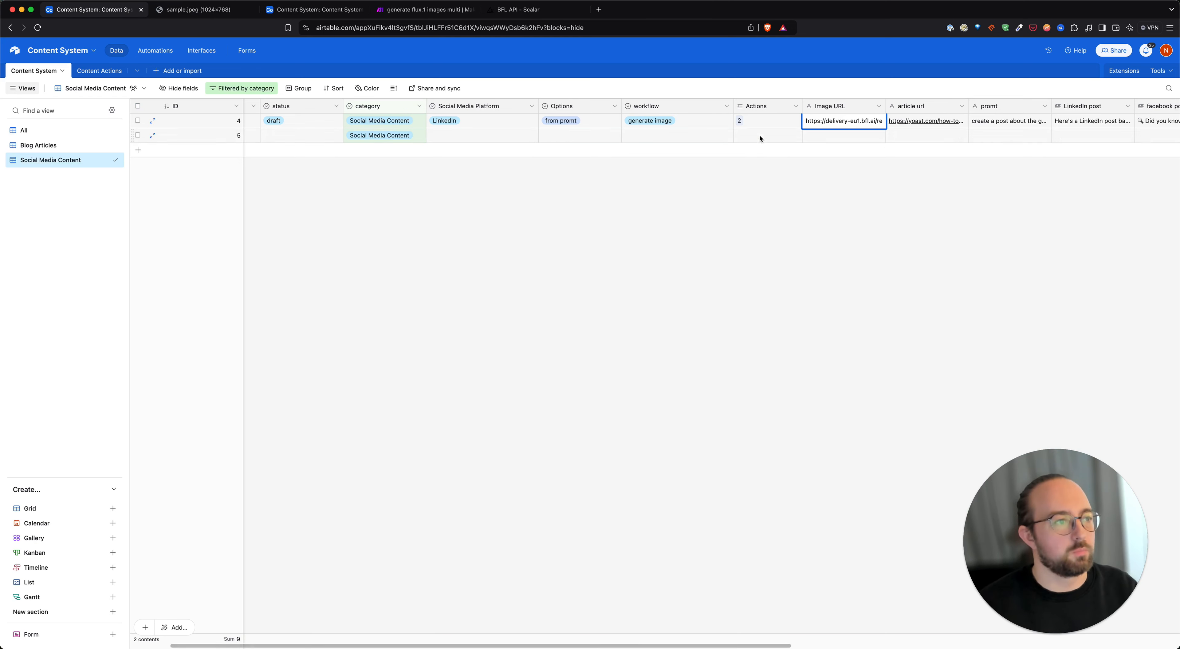
left_click(763, 120)
key("BackSpace")
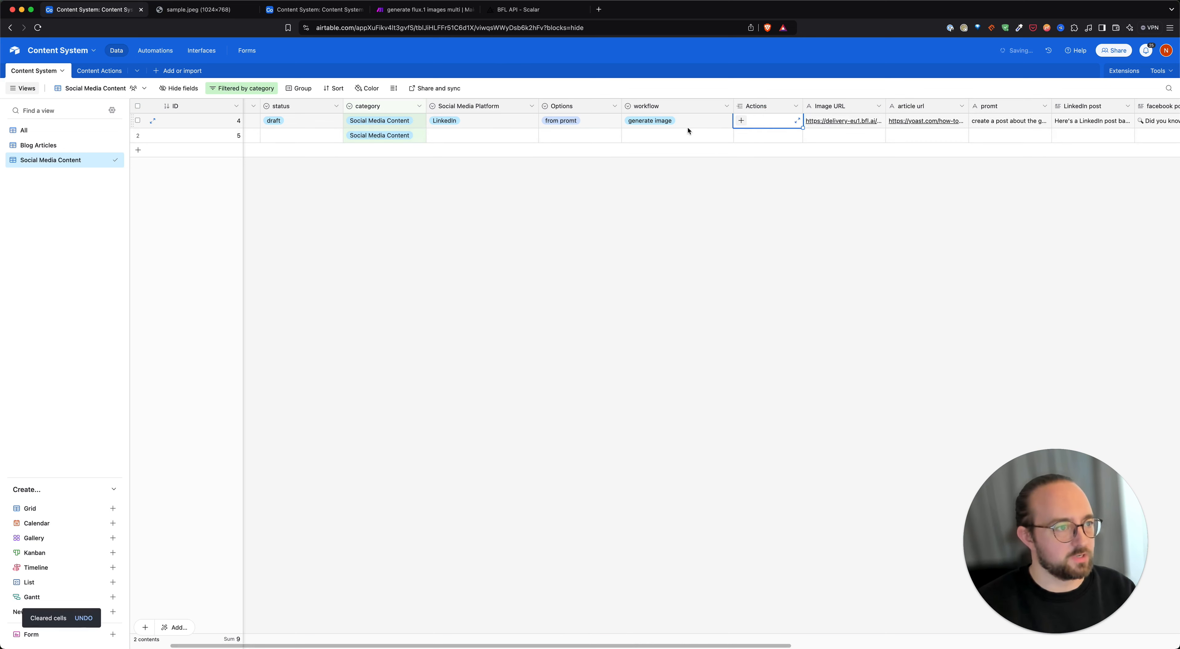
Reopen the image linked in the LinkedIn record's Image URL to inspect it, and close it again
left_click(825, 121)
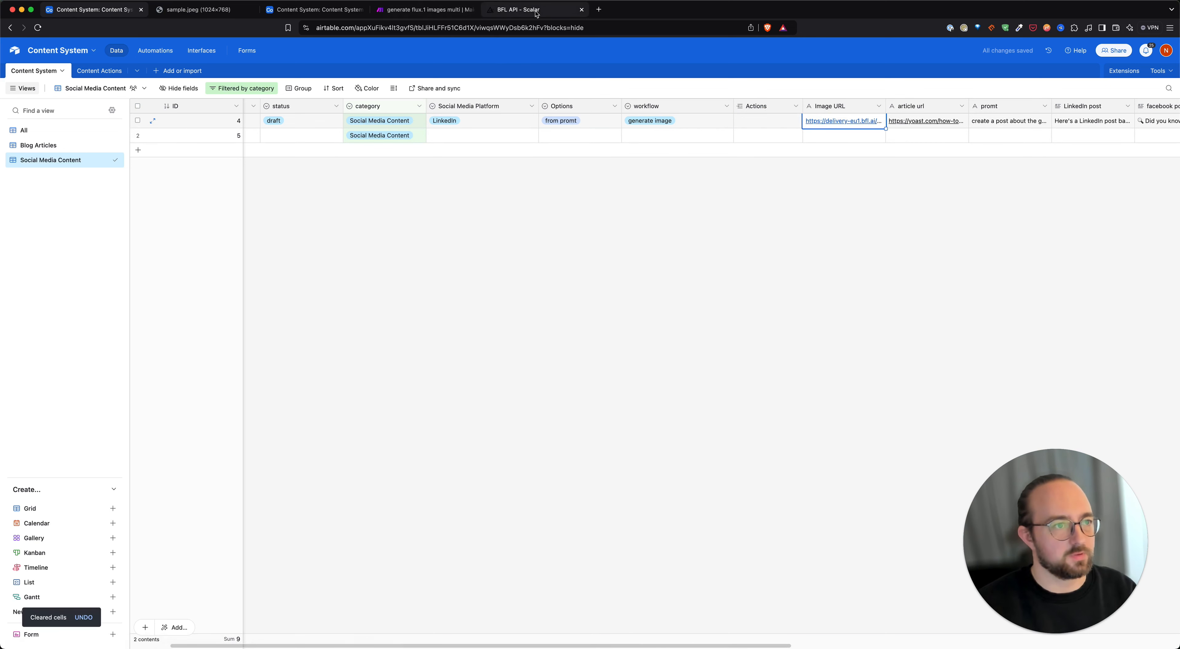
left_click(830, 124)
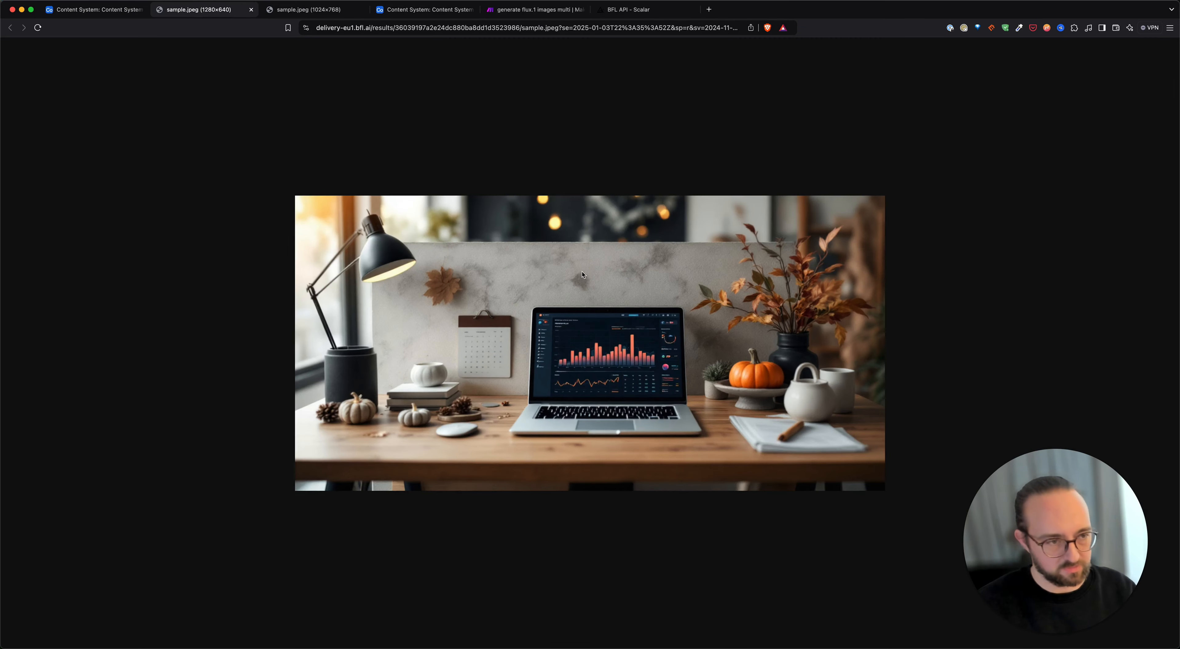
left_click(252, 9)
left_click(611, 182)
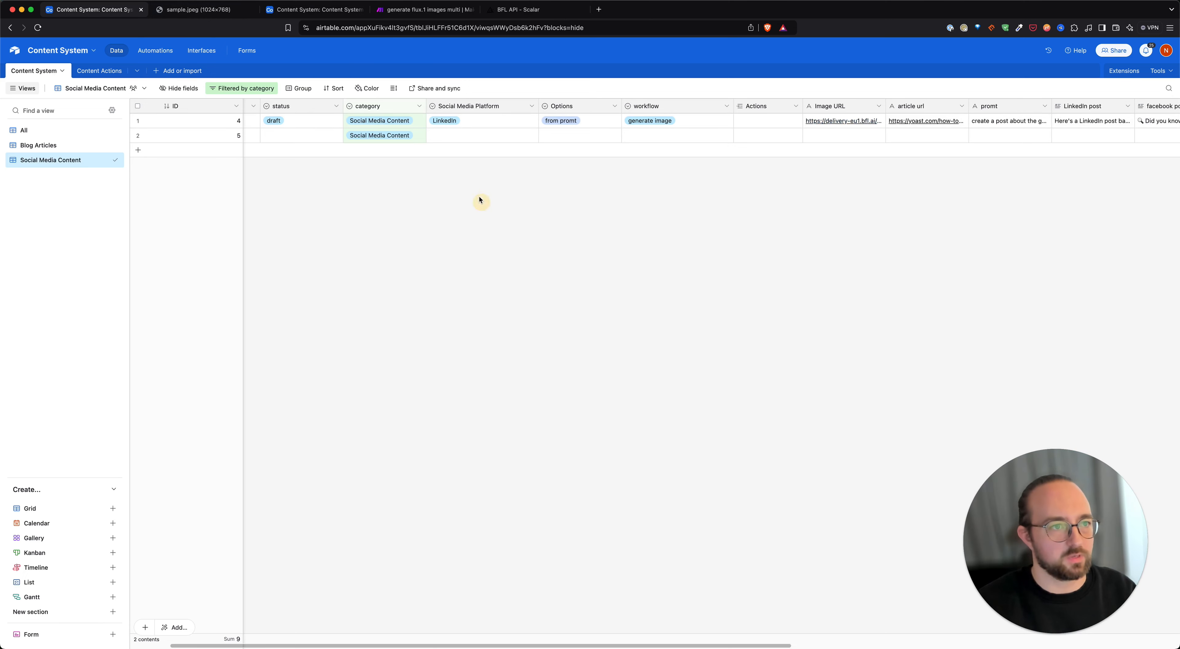
left_click(415, 10)
left_click_drag(383, 163, 577, 162)
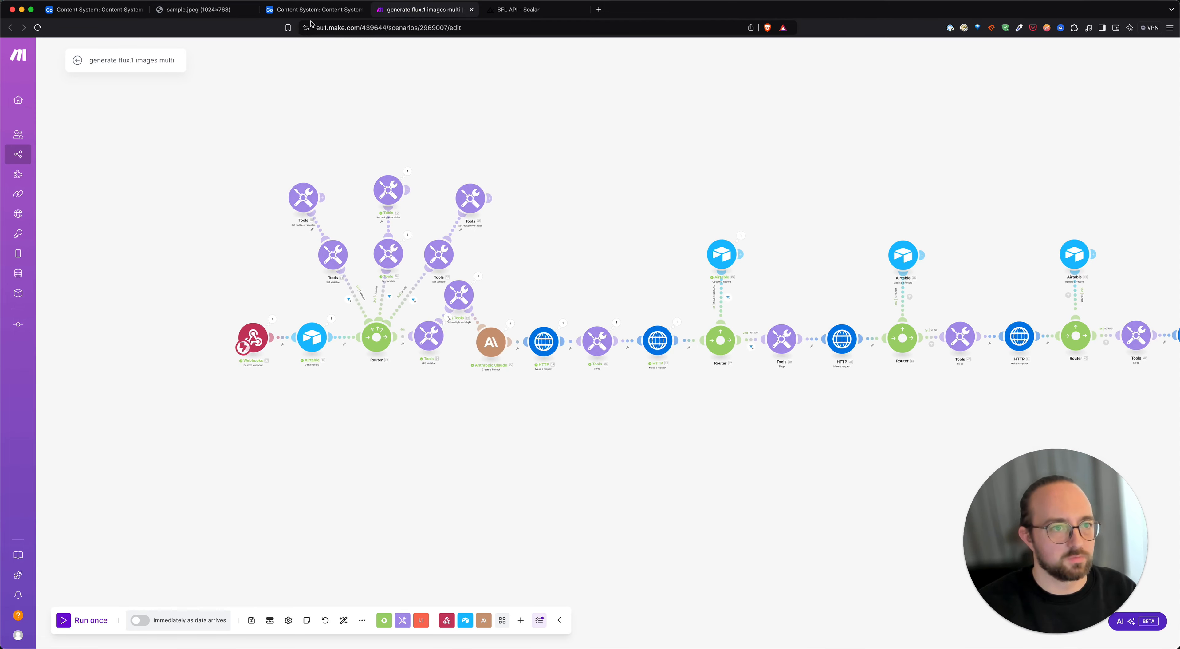
left_click(94, 9)
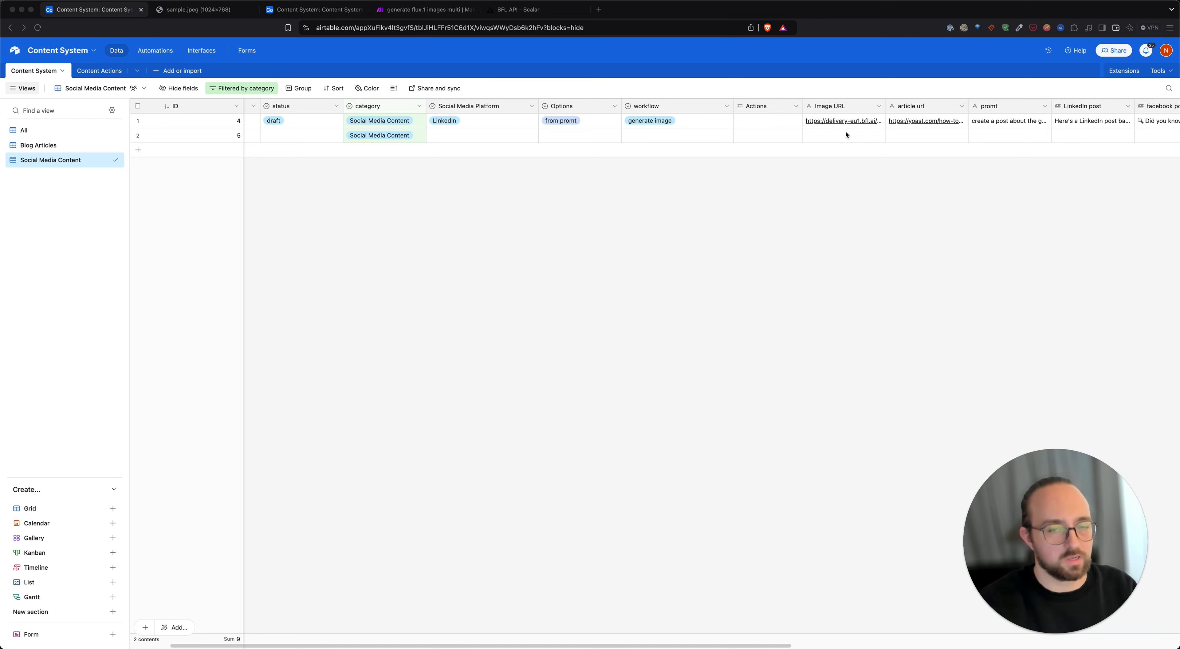
left_click(710, 121)
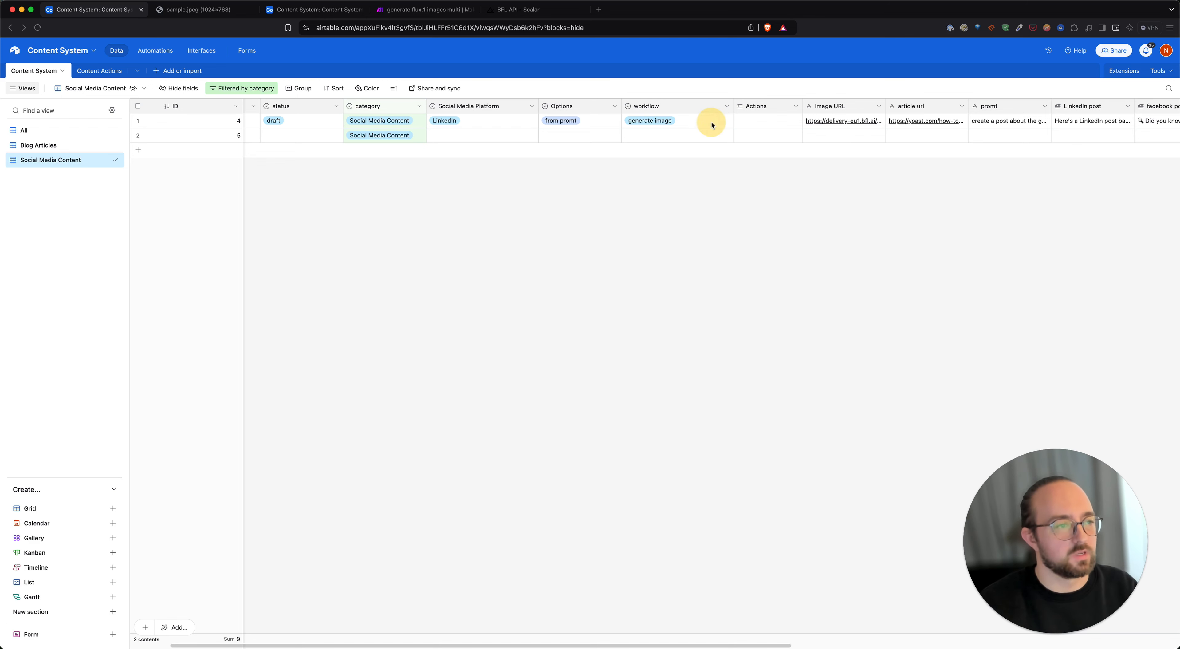
left_click(853, 213)
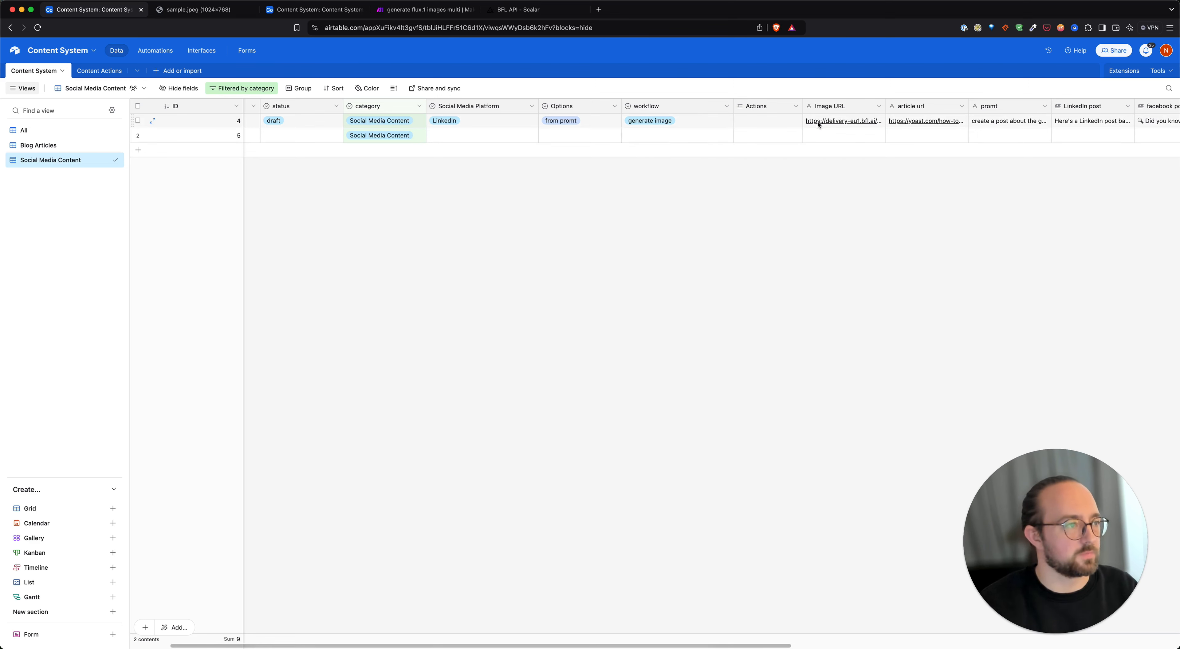
Switch to the Make scenario and slightly reposition the Set variable and Set multiple variables modules above the first router
left_click(440, 11)
scroll(598, 234, "up", 5)
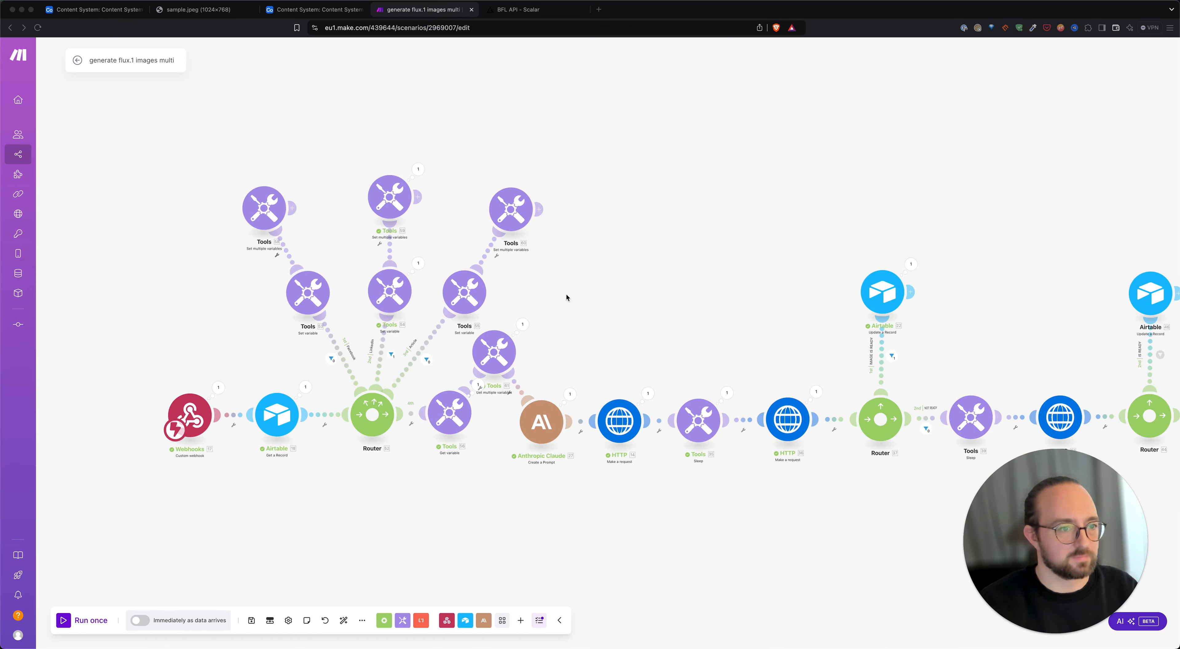
left_click(679, 286)
left_click_drag(359, 282, 379, 292)
left_click_drag(386, 202, 387, 196)
left_click_drag(303, 306, 303, 300)
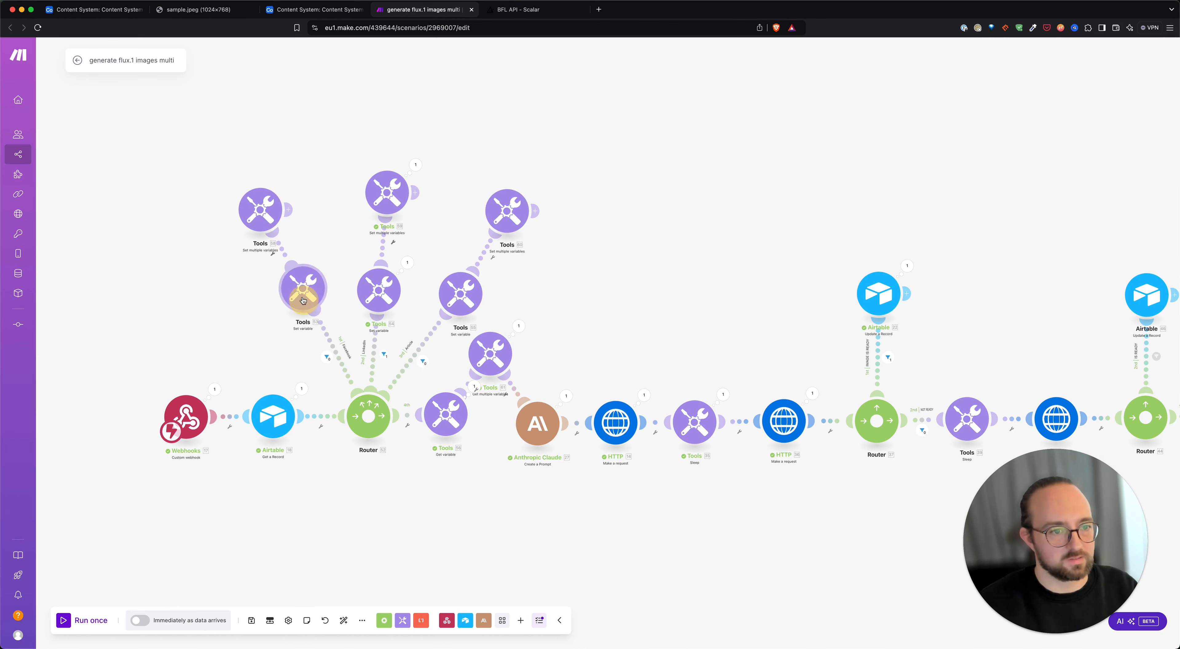
left_click_drag(261, 211, 257, 205)
left_click_drag(466, 298, 459, 304)
left_click_drag(510, 215, 513, 218)
View the Anthropic Claude module's settings and shift the Get multiple variables module slightly on the canvas
left_click_drag(597, 340, 652, 280)
left_click(594, 365)
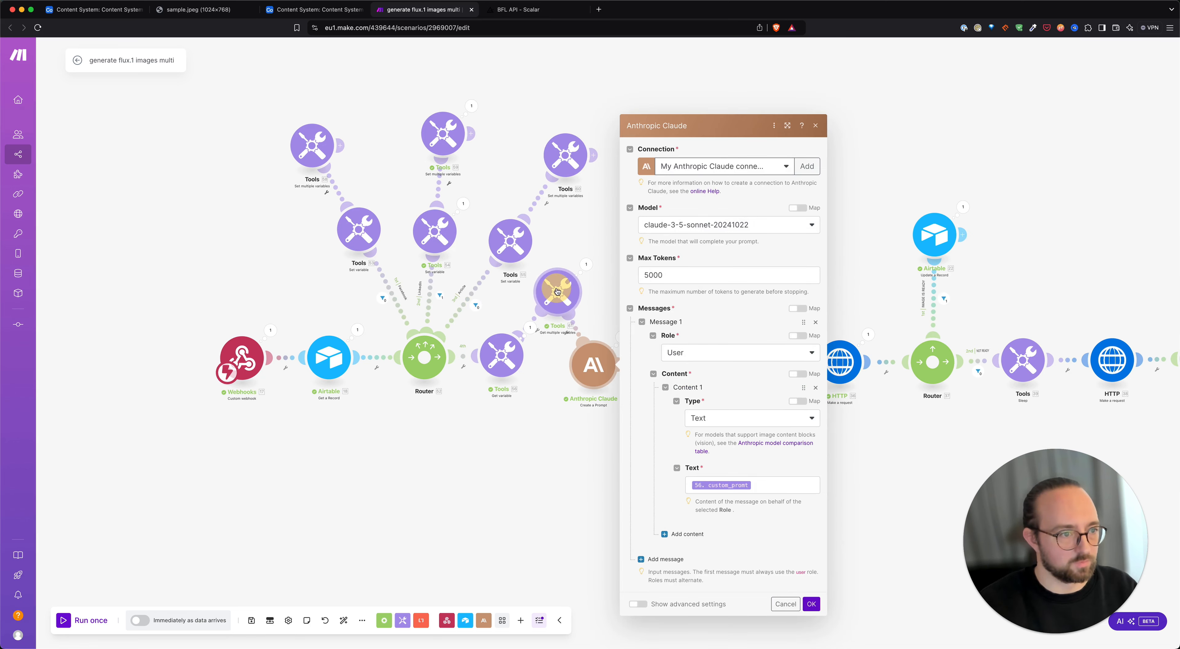
left_click_drag(558, 291, 552, 298)
left_click(562, 242)
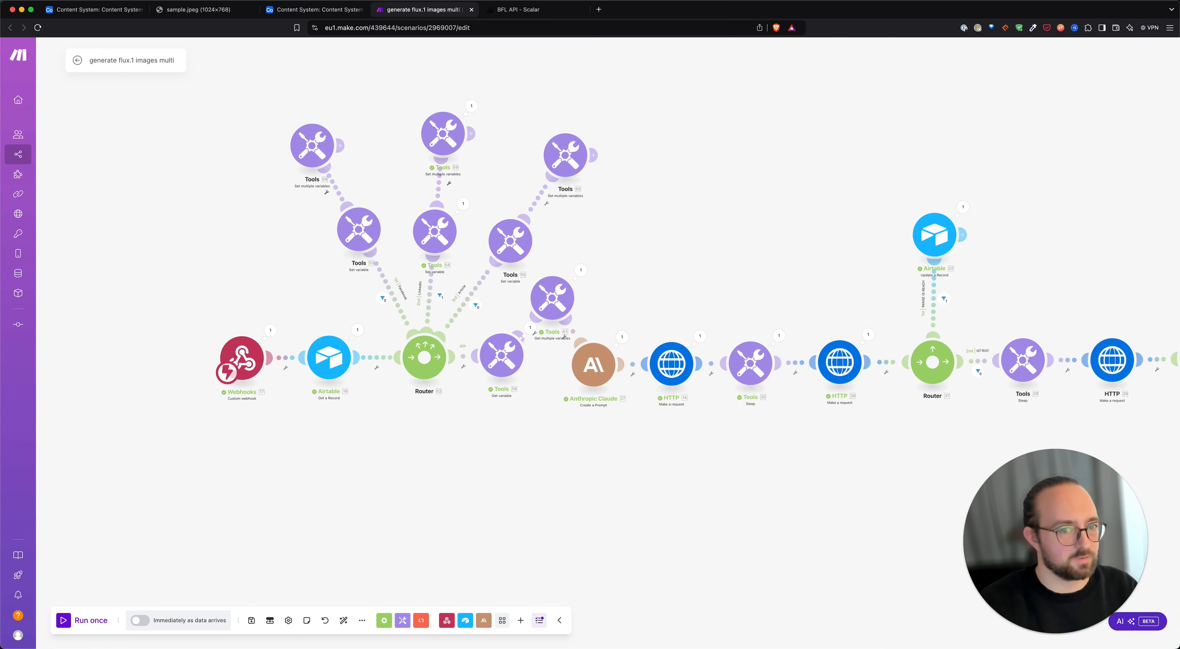
left_click(674, 234)
left_click_drag(675, 241, 701, 274)
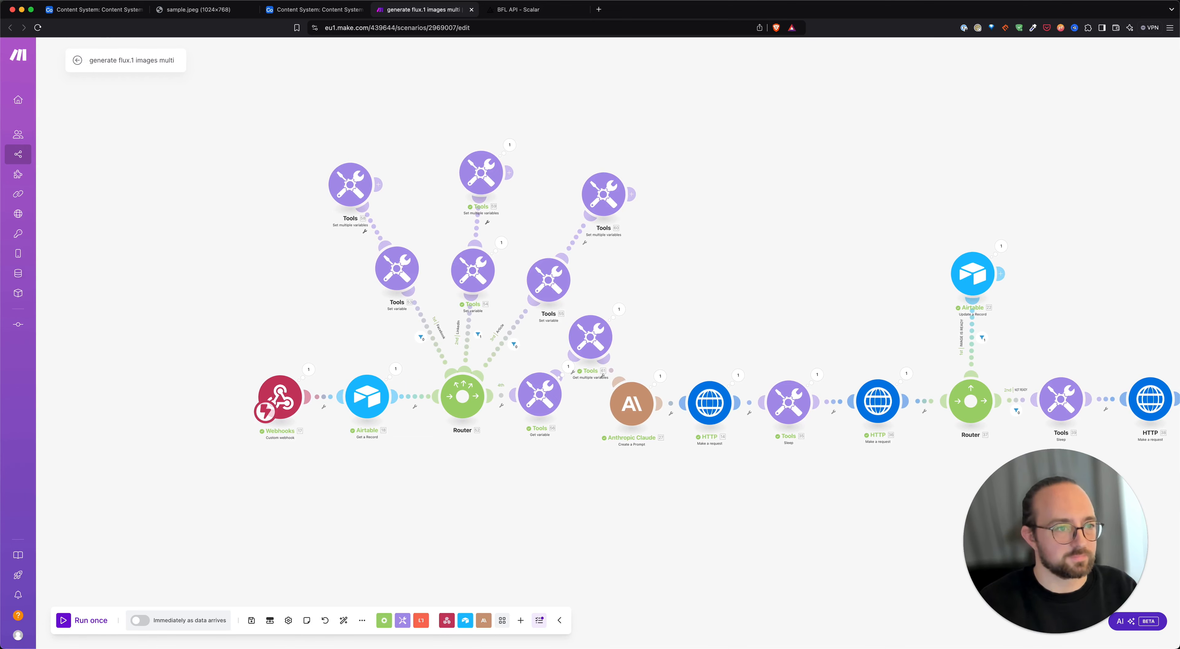
left_click(94, 9)
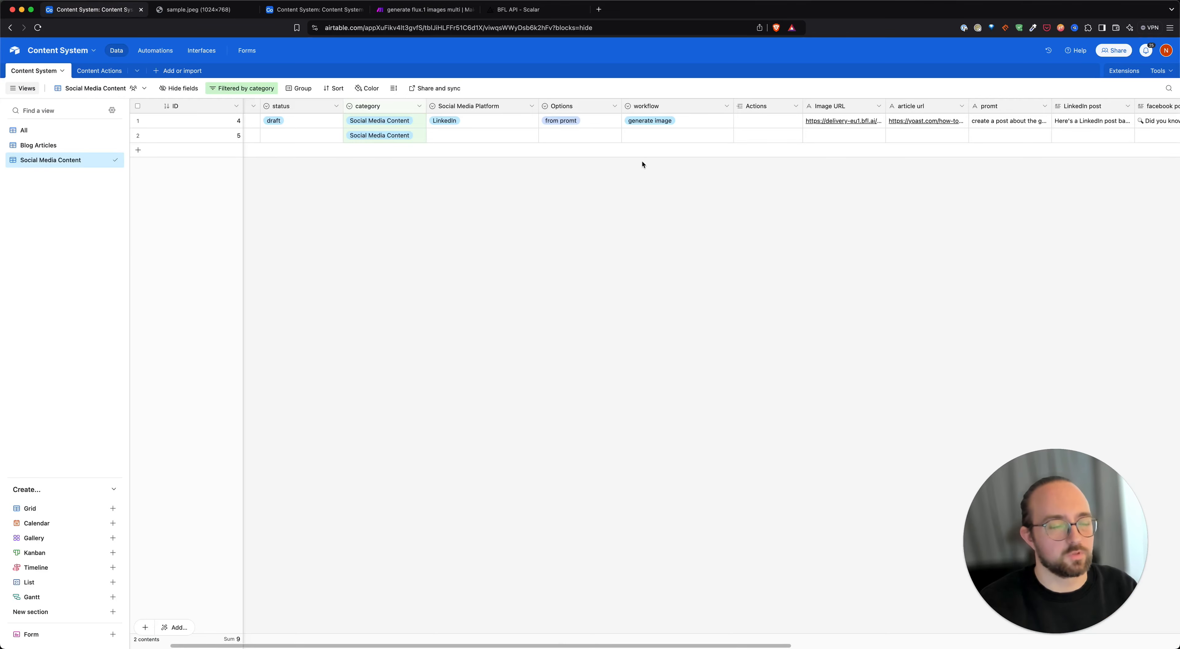